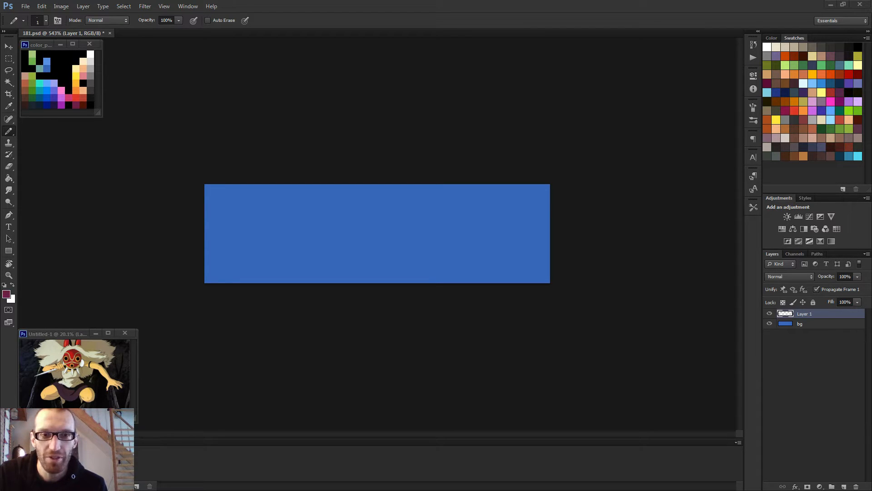
key("alt+Tab")
left_click_drag(546, 42, 360, 15)
double_click(360, 15)
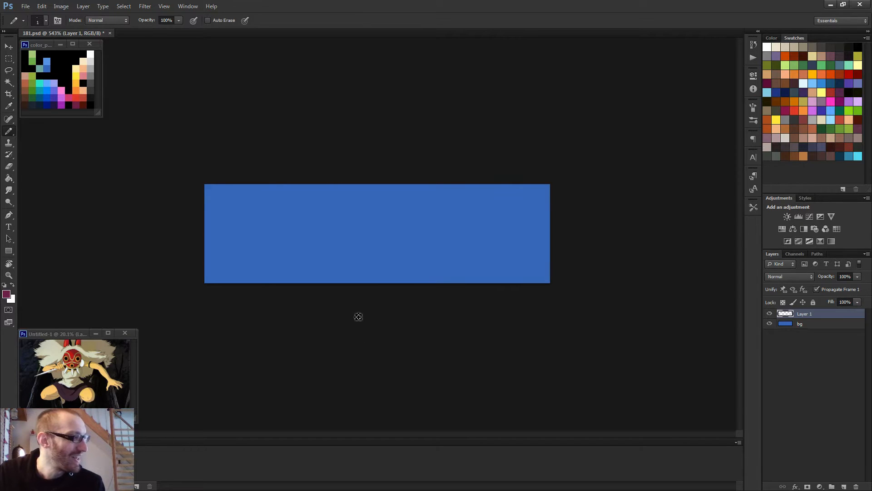
Step: Sample red from the palette image and stamp a 10 px pencil disc on Layer 1, above and slightly left of the canvas centre
scroll(350, 305, "up", 3)
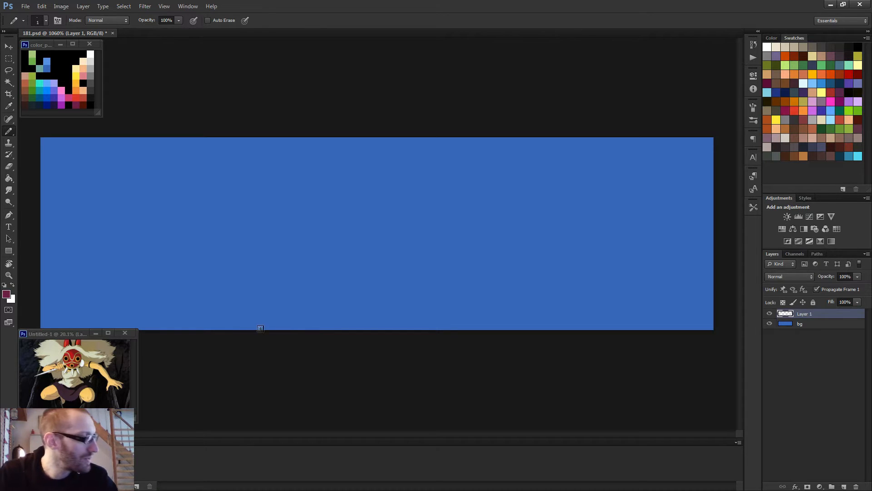
scroll(354, 254, "up", 1)
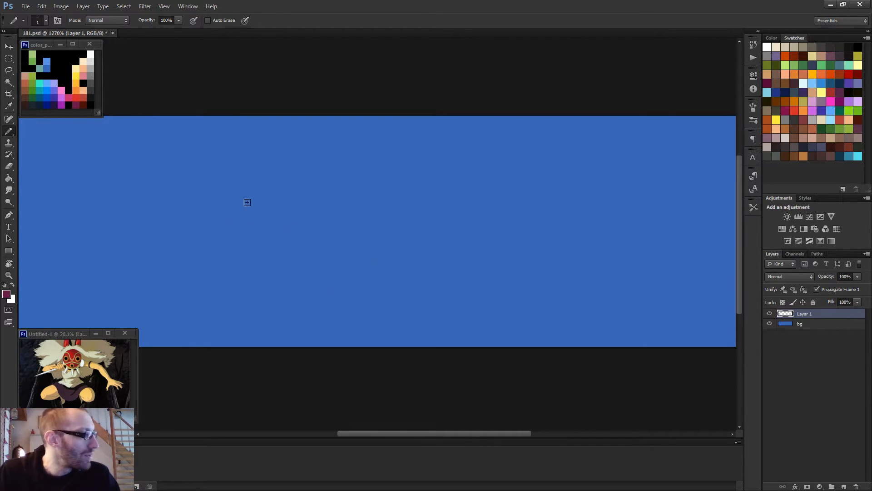
left_click(79, 96, "alt")
mouse_move(299, 202)
left_mouse_down()
mouse_move(330, 213)
mouse_move(328, 185)
left_mouse_up()
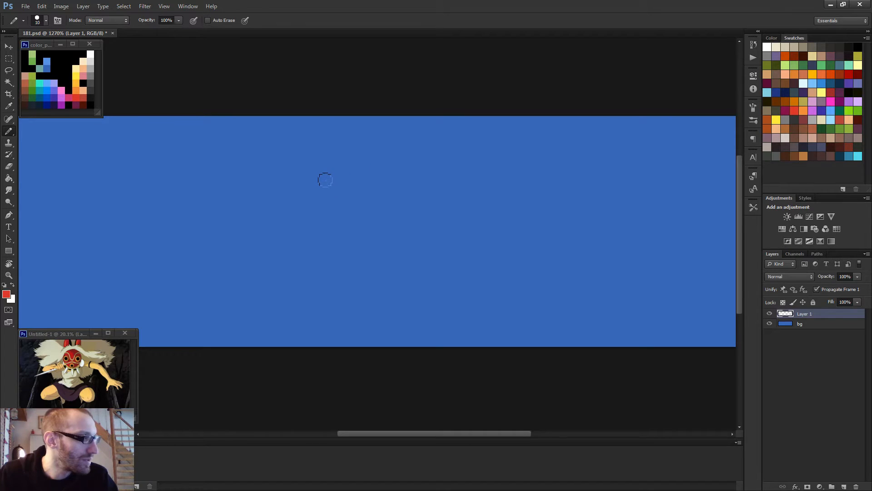
left_click(331, 198)
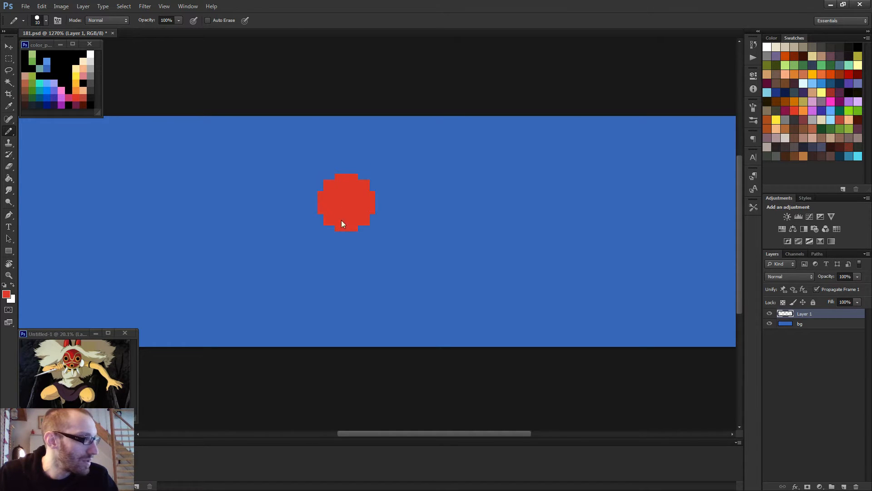
Step: Reduce the pencil to 1 px and draw a small black arch of pixels for an eye at the red disc's left edge
key("bracketleft")
key("bracketleft")
key("bracketleft")
key("bracketleft")
key("bracketleft")
key("bracketleft")
key("bracketleft")
key("bracketleft")
key("bracketleft")
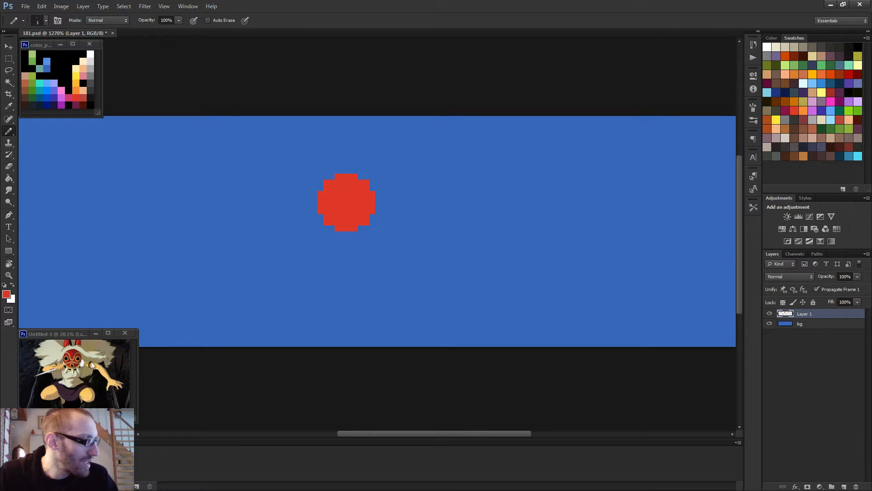
left_click(70, 68, "alt")
scroll(333, 239, "up", 2)
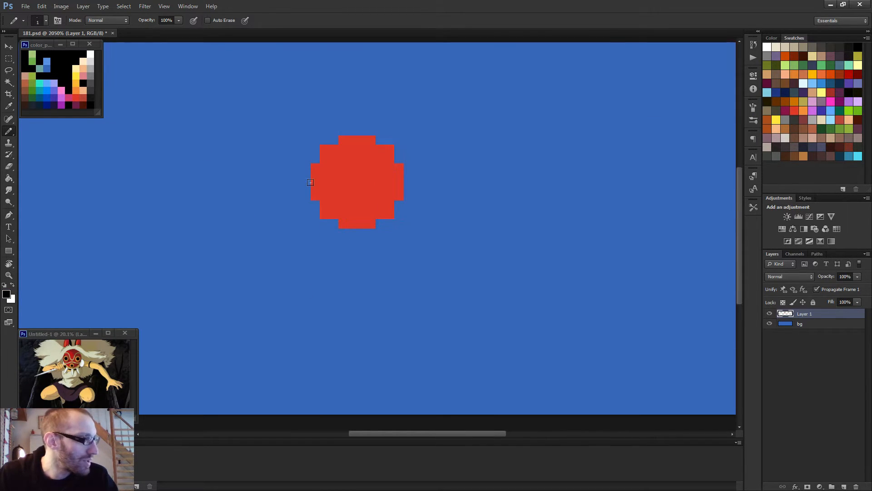
left_click(313, 183)
left_click(315, 195)
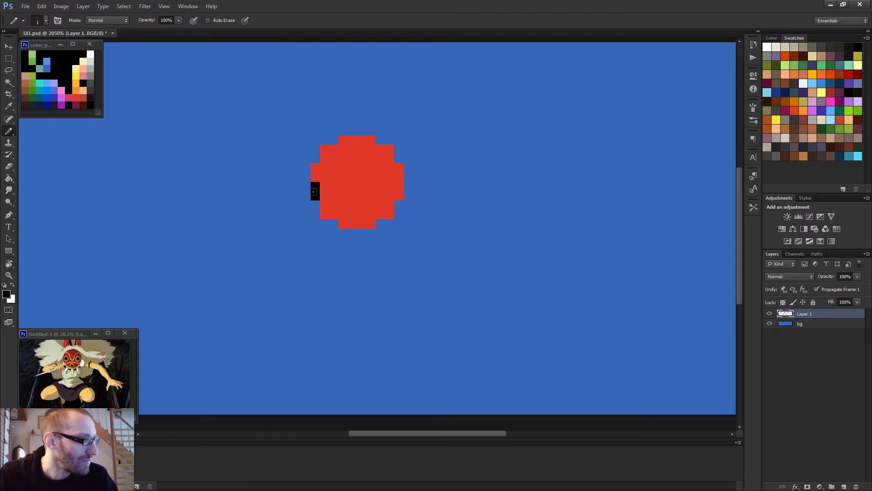
left_click(322, 177)
left_click_drag(333, 185, 334, 196)
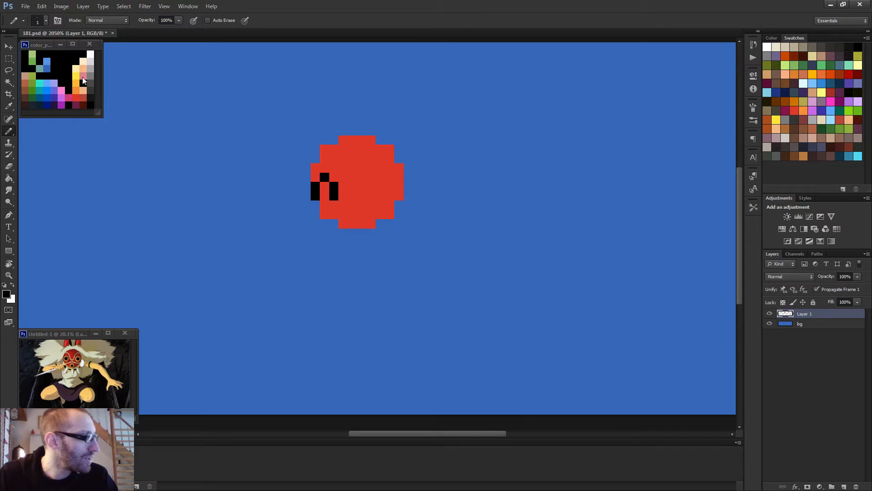
Step: Repaint the eye outline as a closed orange ring and fill its centre with a black pupil two pixels tall
left_click(77, 90, "alt")
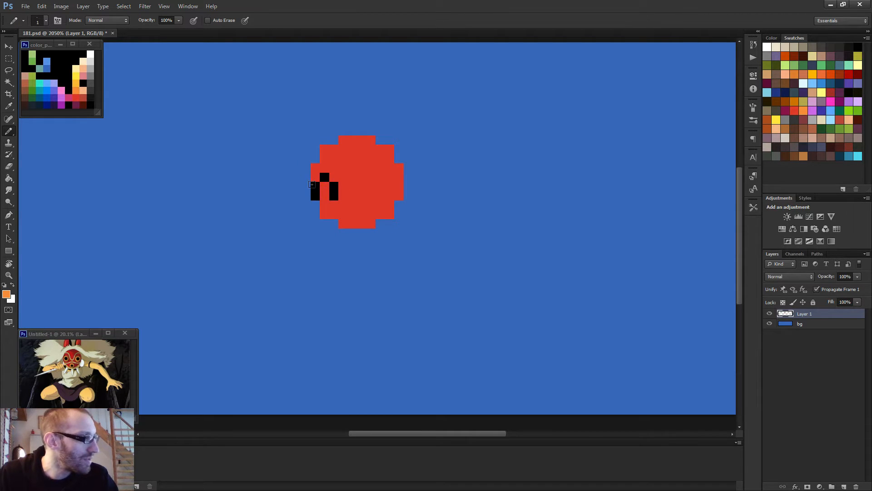
mouse_move(313, 184)
left_mouse_down()
mouse_move(310, 193)
mouse_move(334, 186)
mouse_move(329, 201)
left_mouse_up()
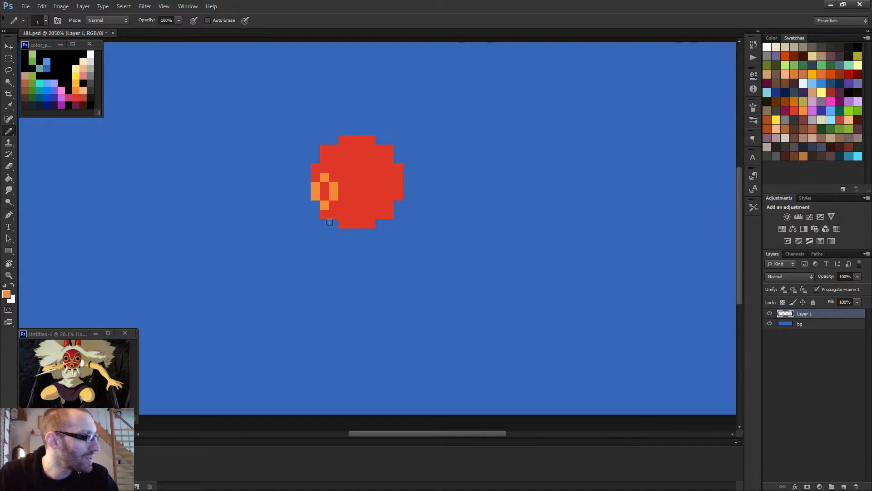
left_click(55, 71, "alt")
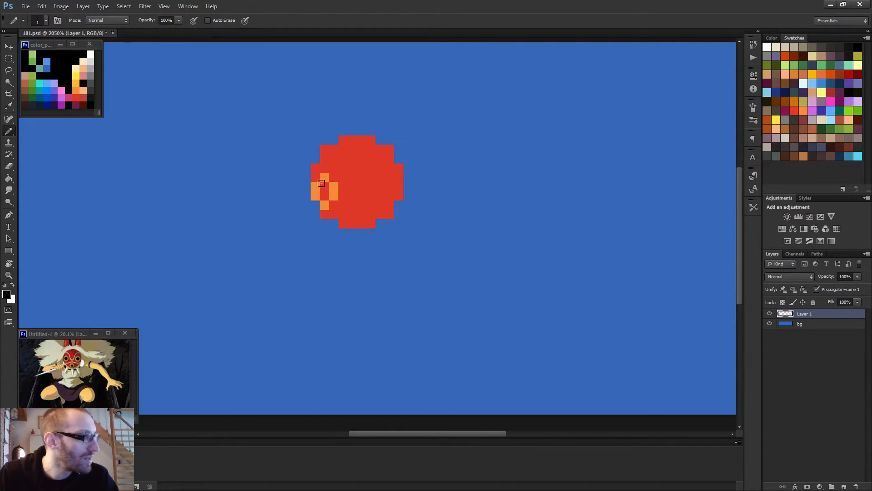
scroll(397, 200, "down", 4)
scroll(312, 205, "up", 5)
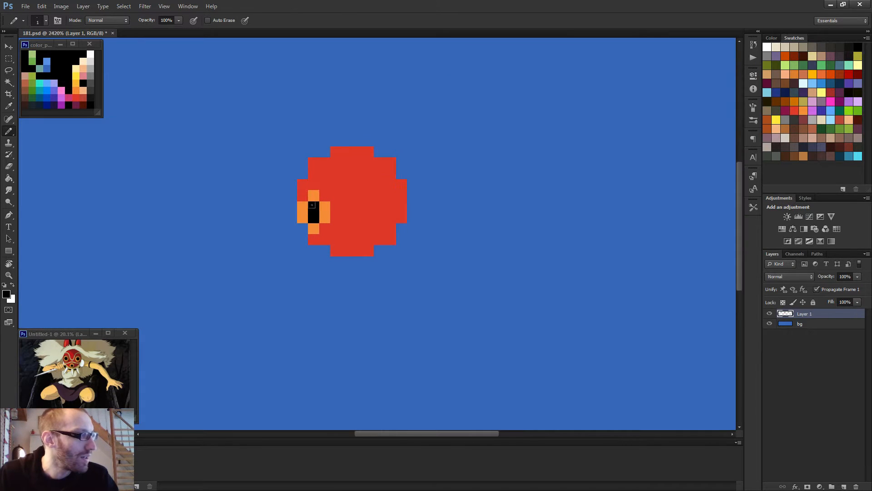
Step: Move the whole eye up one pixel and fill the gap left below it with the mask's red
key("alt")
key("m")
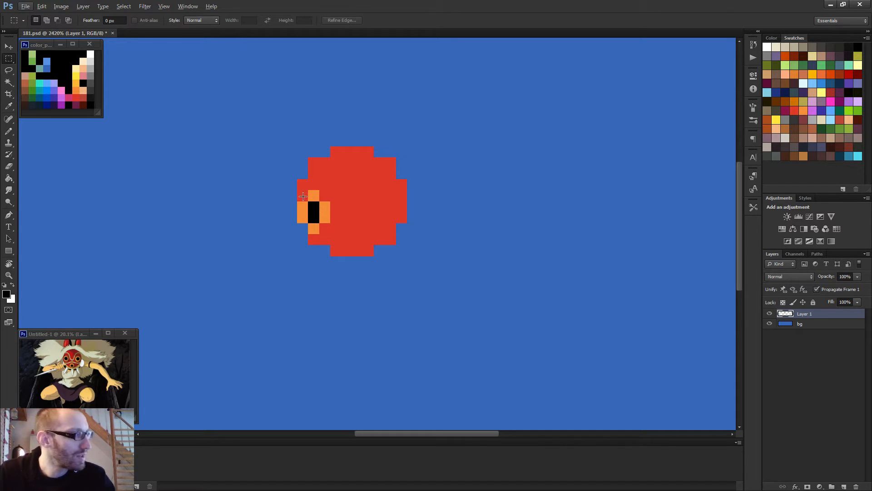
left_click_drag(303, 196, 329, 232)
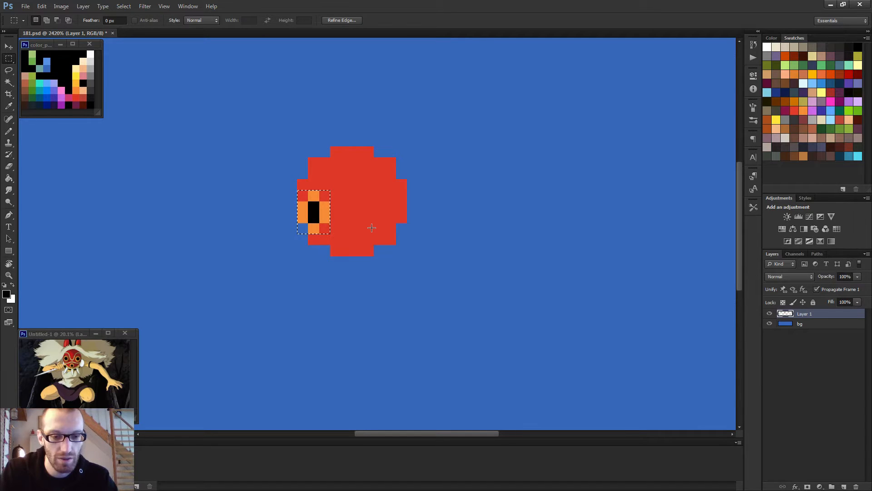
key("v")
key("Up")
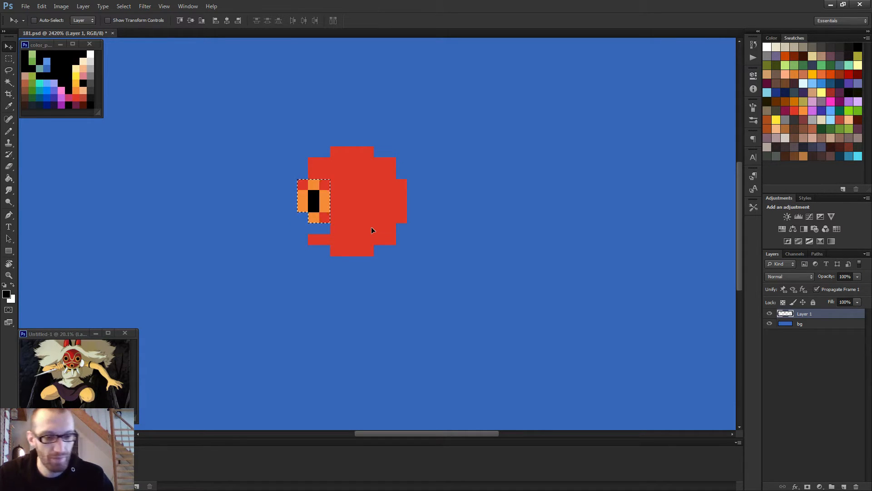
key("ctrl+d")
key("b")
left_click(352, 228, "alt")
left_click(320, 226)
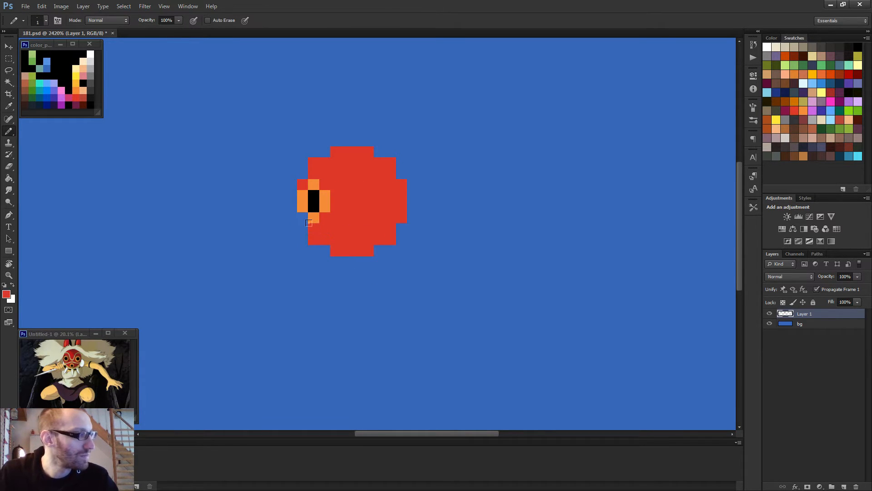
Step: Draw a wider second eye right of the first, an orange ring around a 2x2 black pupil, with its lower-right corner kept red
left_click(325, 203, "alt")
mouse_move(346, 195)
left_mouse_down()
mouse_move(375, 204)
mouse_move(374, 189)
mouse_move(353, 178)
mouse_move(363, 179)
mouse_move(317, 200)
mouse_move(359, 200)
left_mouse_up()
left_click(323, 194, "alt")
scroll(358, 201, "down", 2)
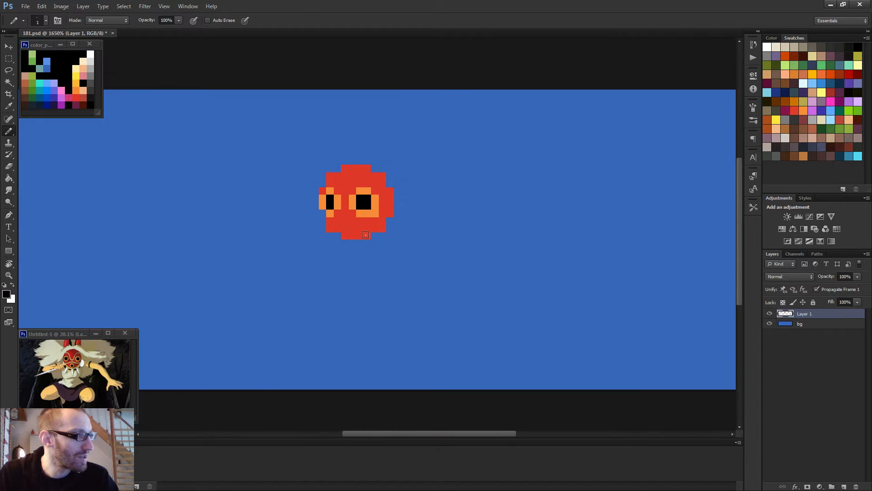
scroll(365, 234, "down", 4)
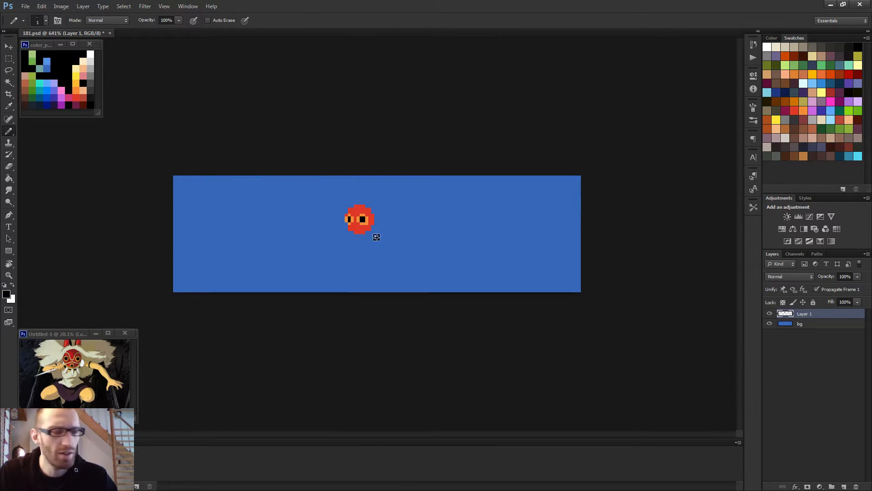
scroll(369, 239, "up", 4)
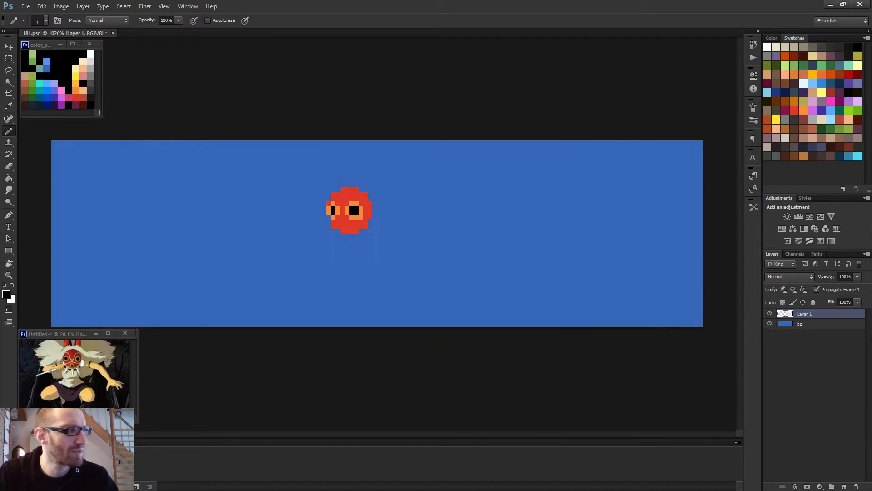
left_click(342, 227, "alt")
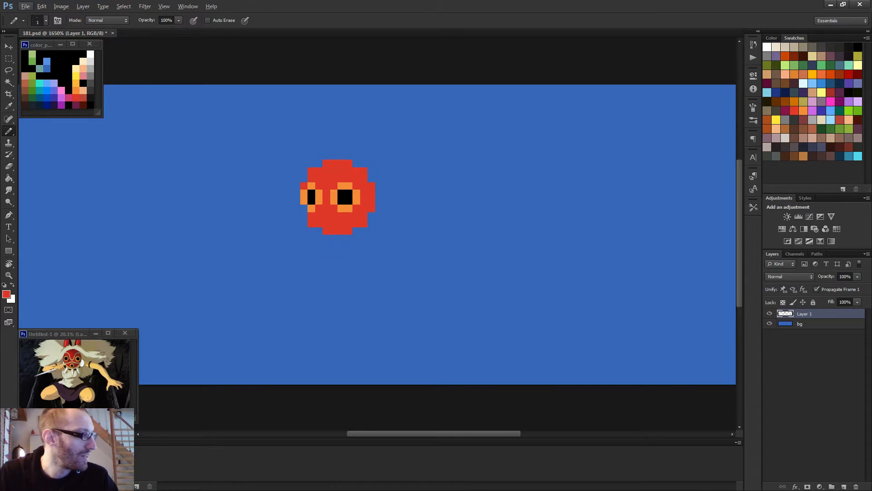
Step: Draw a mouth at the mask's lower left edge as an orange ring around a single black pixel
scroll(348, 215, "up", 2)
left_click(350, 205, "alt")
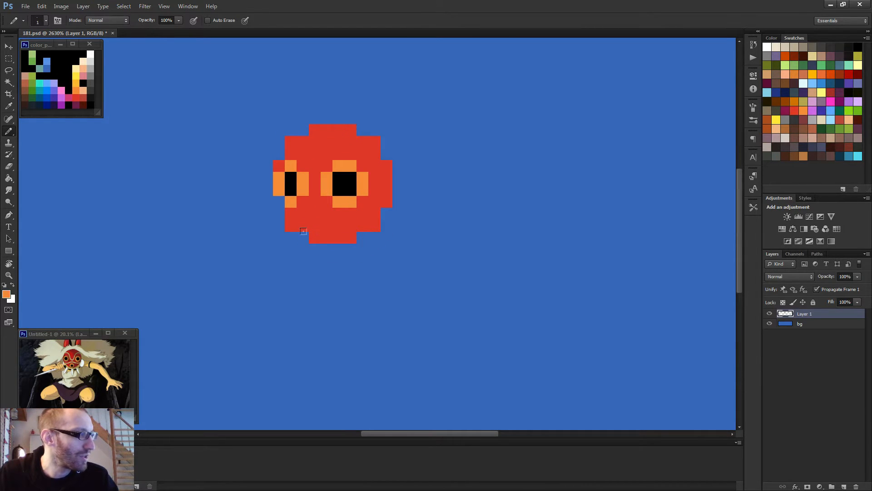
left_click(313, 232)
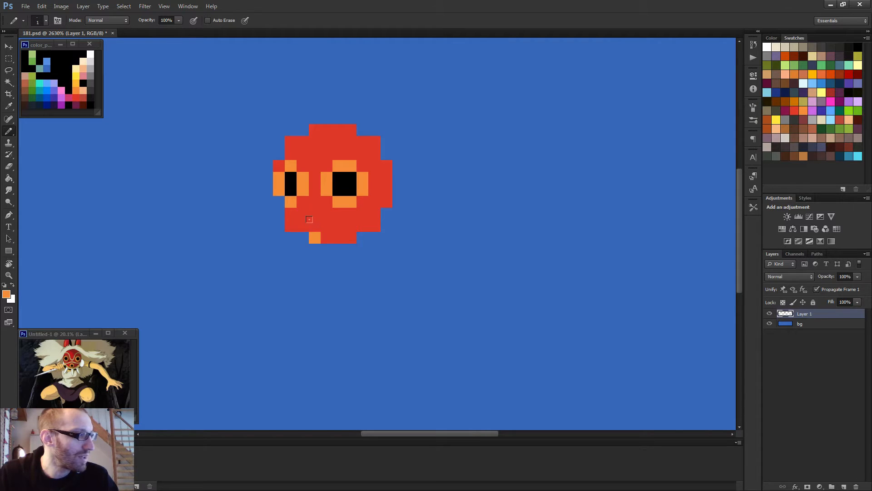
left_click(325, 236)
left_click(324, 224)
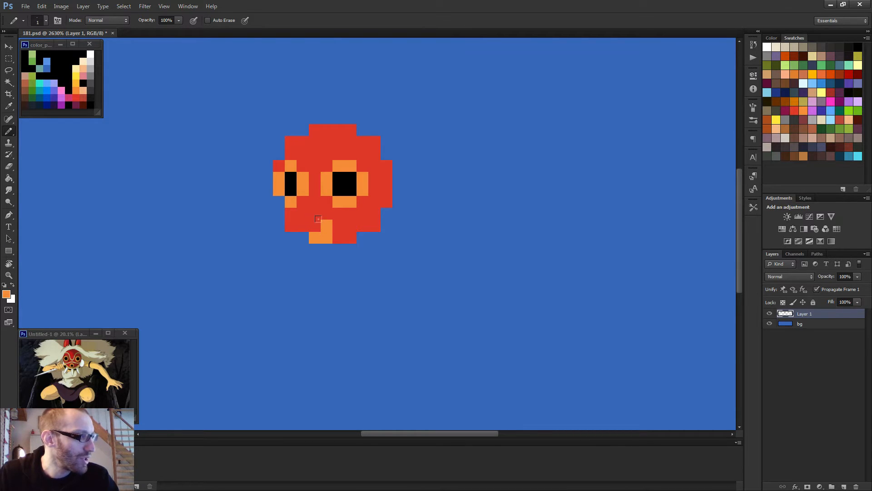
left_click(303, 226)
left_click(303, 213)
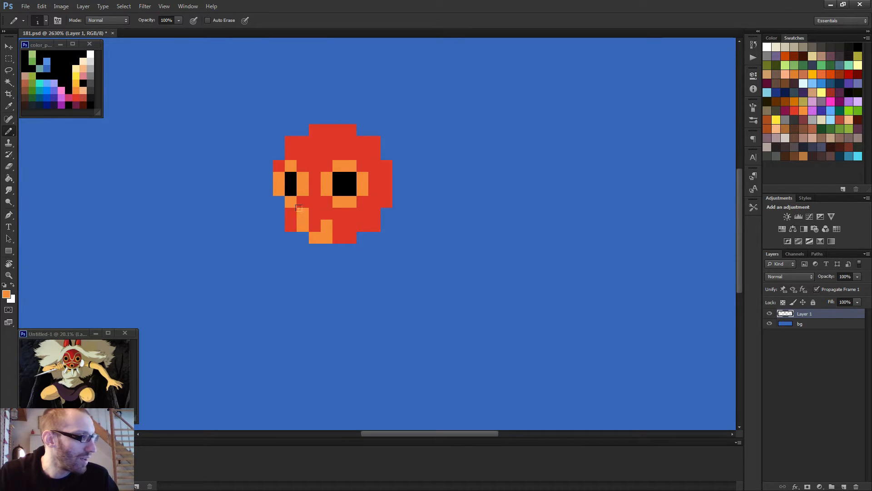
left_click(315, 214)
left_click(340, 190, "alt")
left_click(315, 226)
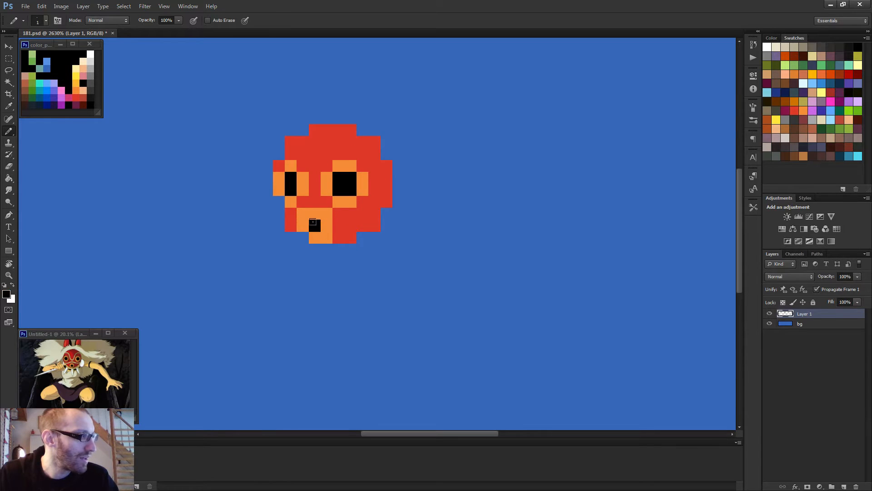
Step: Add one red pixel at the mask's left edge, diagonally below the left eye, to round out the outline
scroll(392, 258, "down", 5)
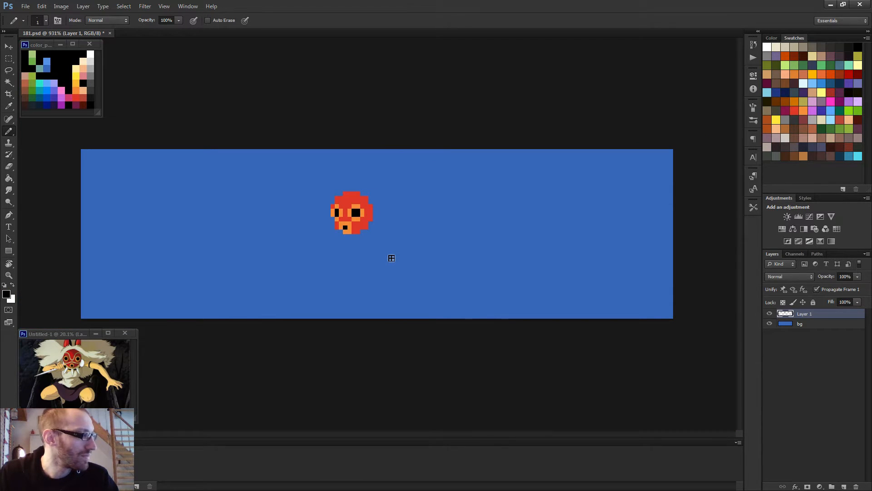
scroll(380, 257, "down", 2)
scroll(376, 256, "up", 2)
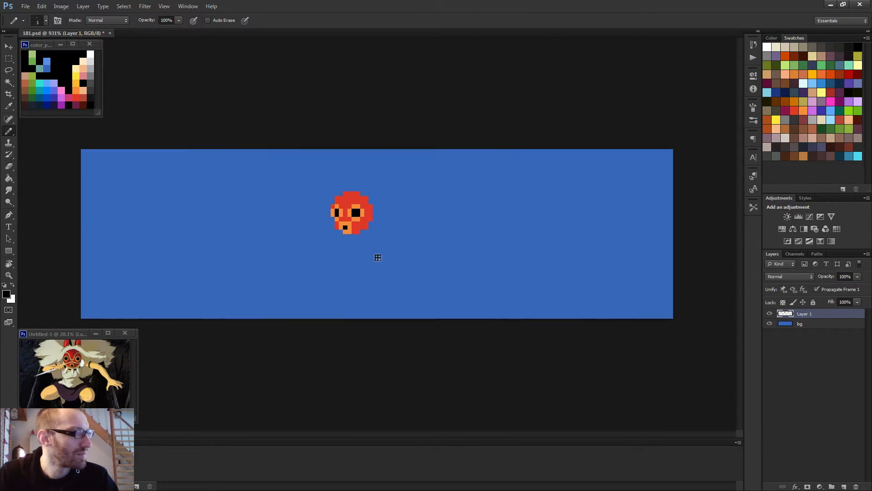
scroll(376, 256, "down", 1)
scroll(368, 236, "up", 3)
left_click(314, 212, "alt")
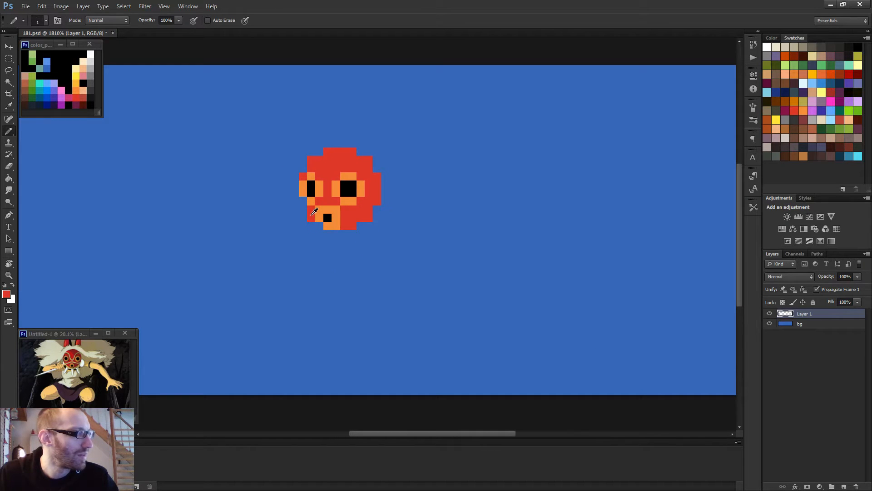
scroll(380, 244, "down", 4)
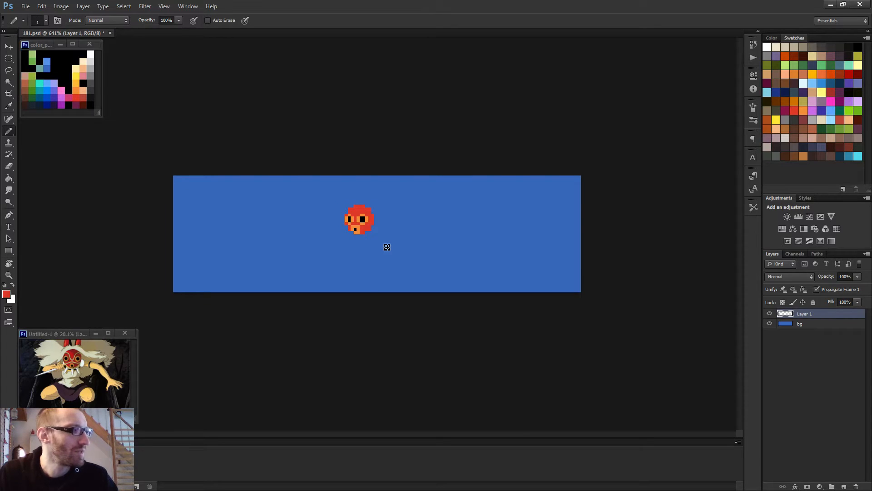
scroll(387, 246, "up", 4)
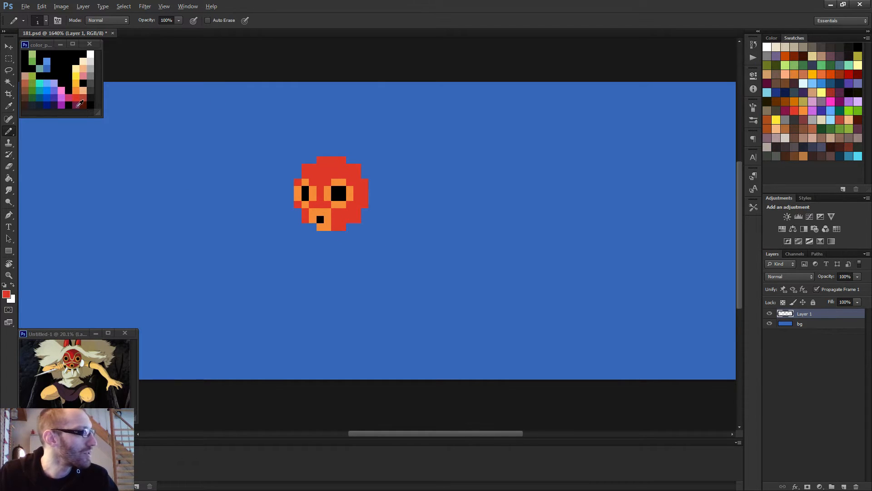
Step: Shade the mask's lower right and right edge with dark maroon sampled from the palette image
left_click(77, 107, "alt")
left_click_drag(337, 224, 342, 226)
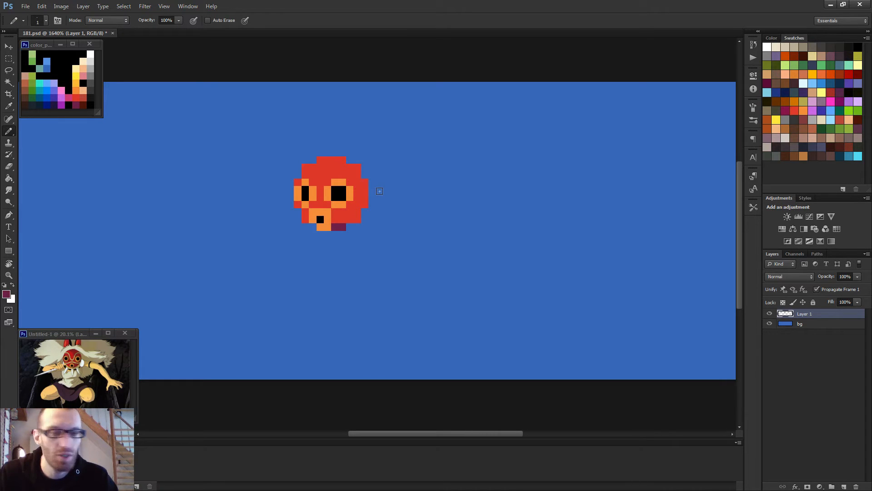
left_click_drag(336, 219, 366, 184)
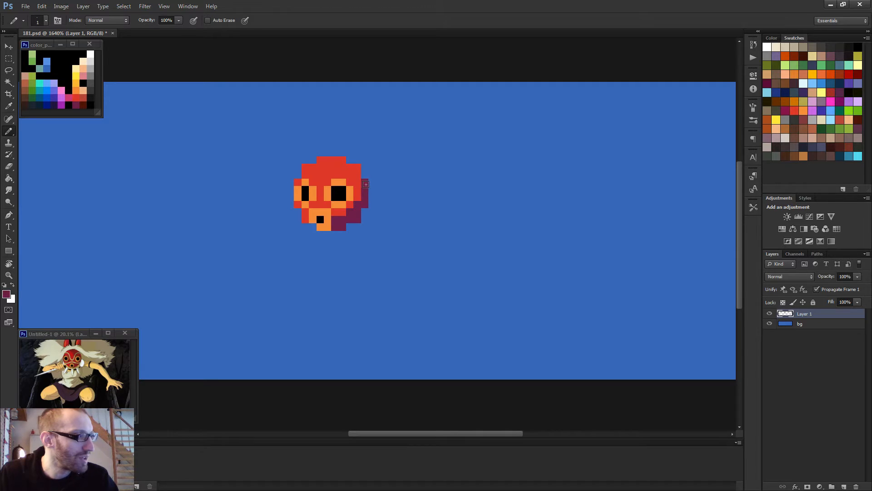
left_click(359, 201, "alt")
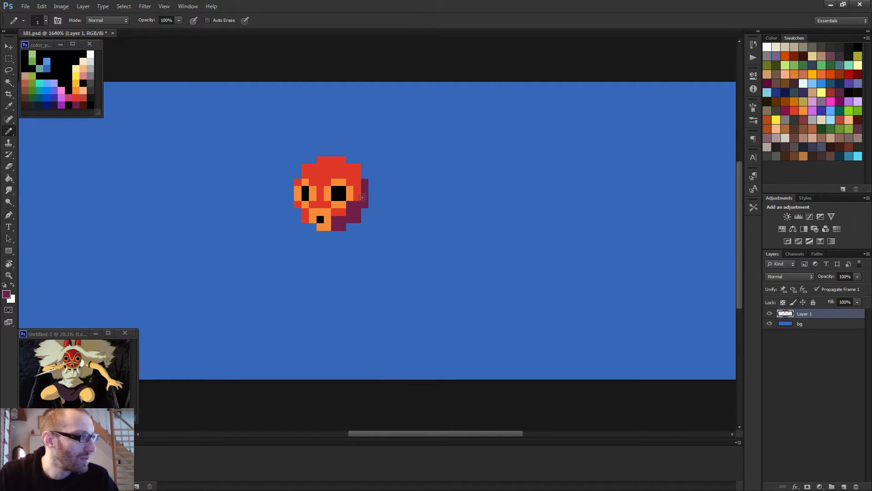
scroll(397, 220, "down", 5)
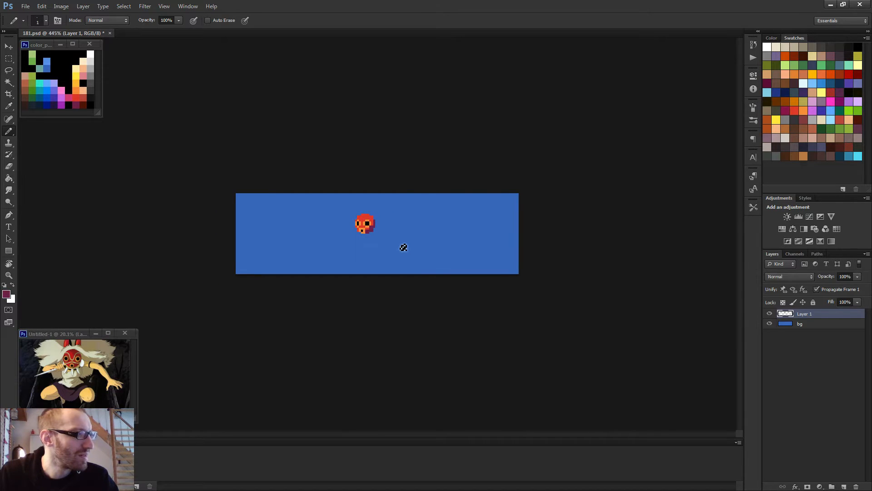
Step: Add single dark maroon pixels at the mask's upper right corner, its lower left corner and its left edge below the left eye
scroll(388, 234, "up", 2)
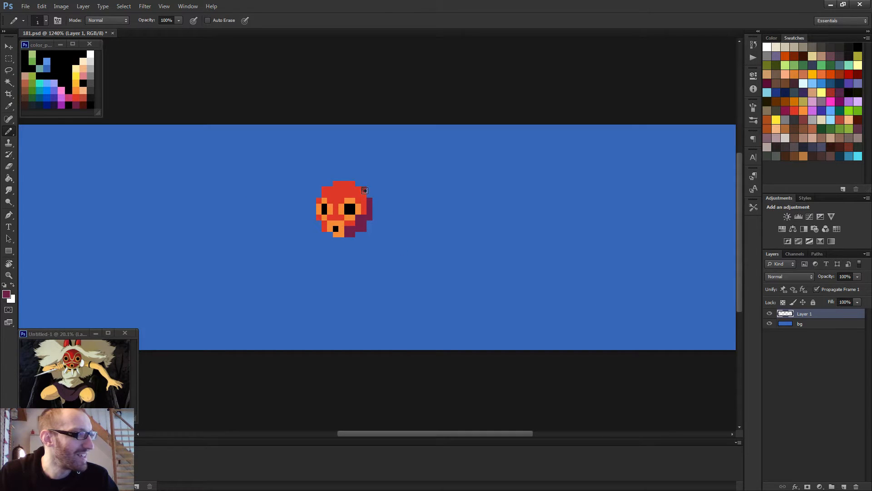
scroll(415, 263, "down", 3)
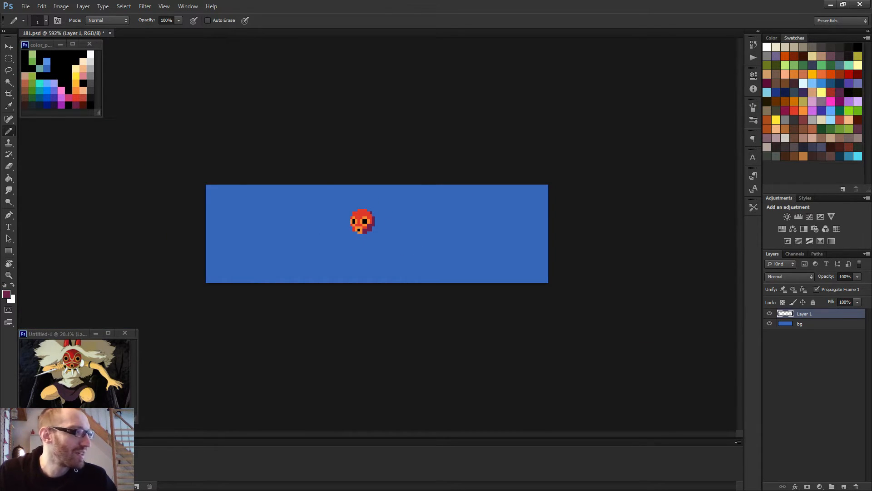
scroll(370, 232, "up", 3)
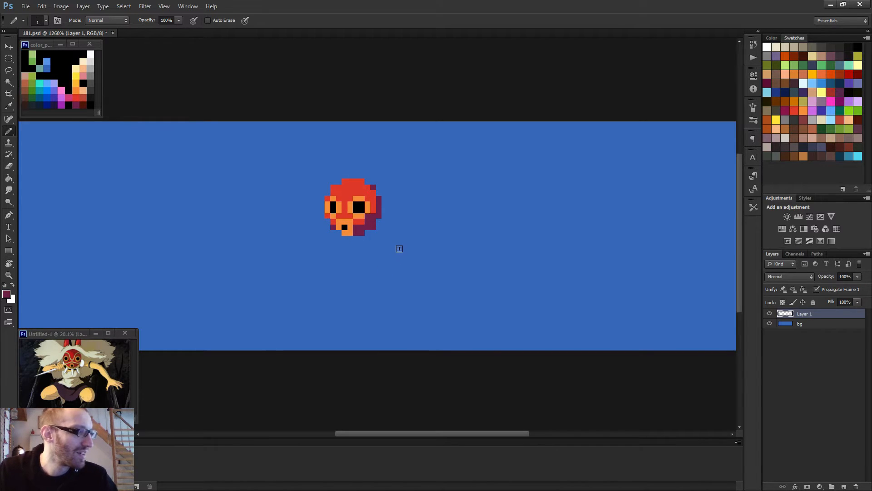
scroll(392, 252, "down", 3)
scroll(319, 209, "up", 3)
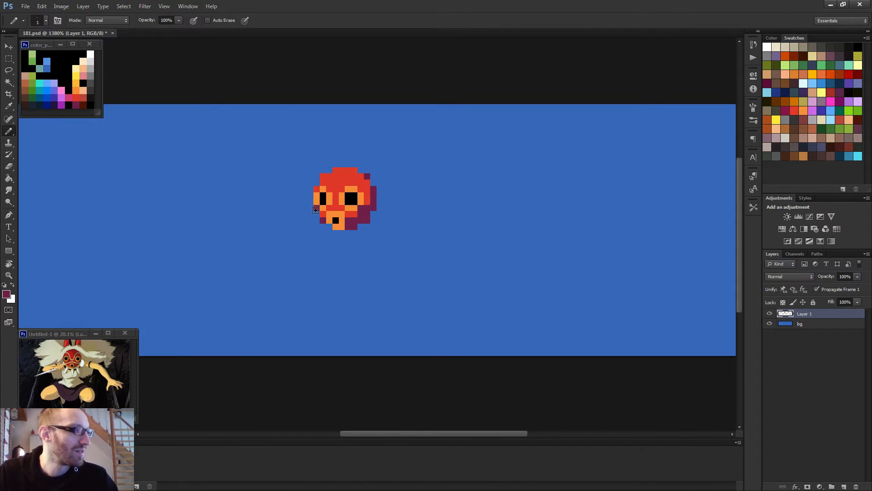
scroll(397, 265, "down", 3)
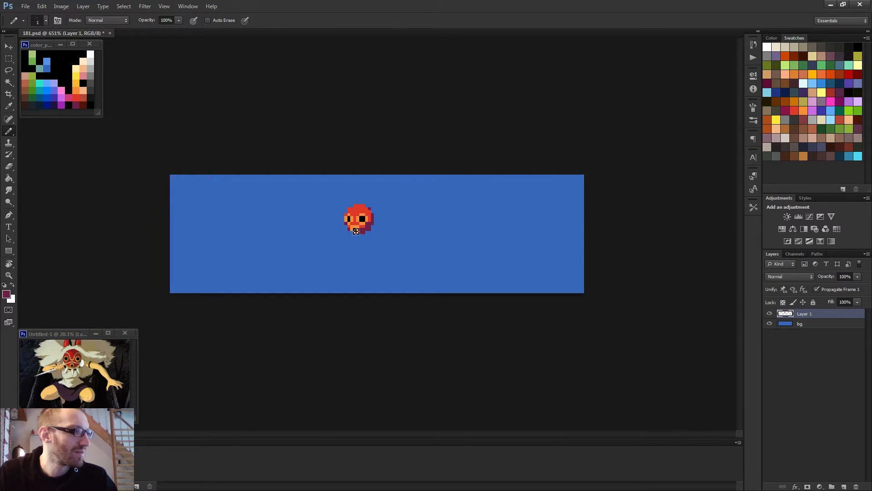
scroll(367, 243, "up", 2)
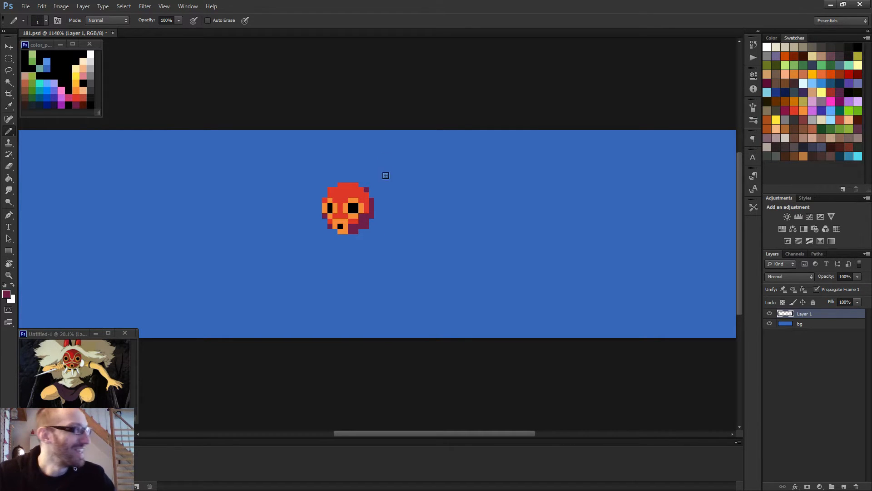
scroll(382, 177, "up", 1)
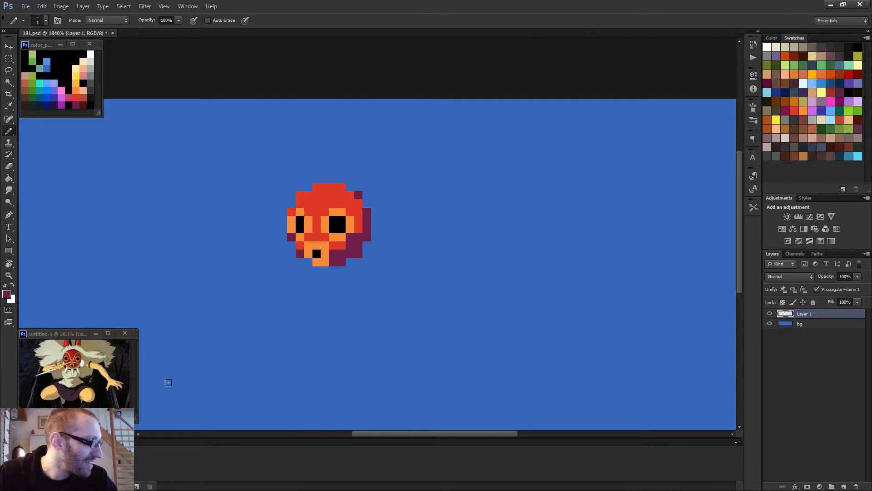
left_click(361, 221, "alt")
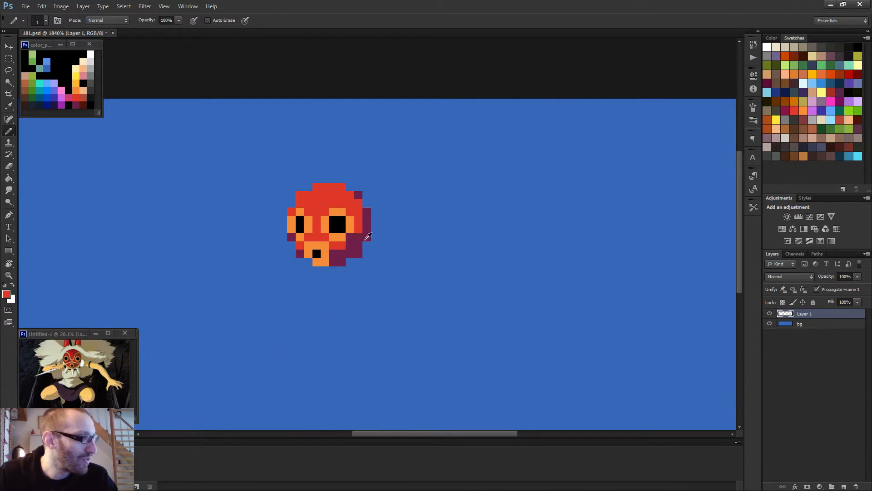
scroll(389, 259, "down", 1)
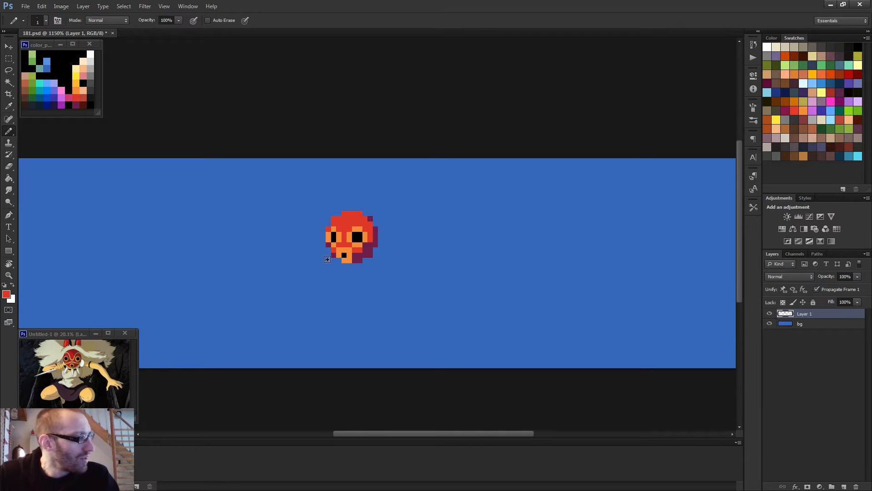
scroll(370, 269, "down", 1)
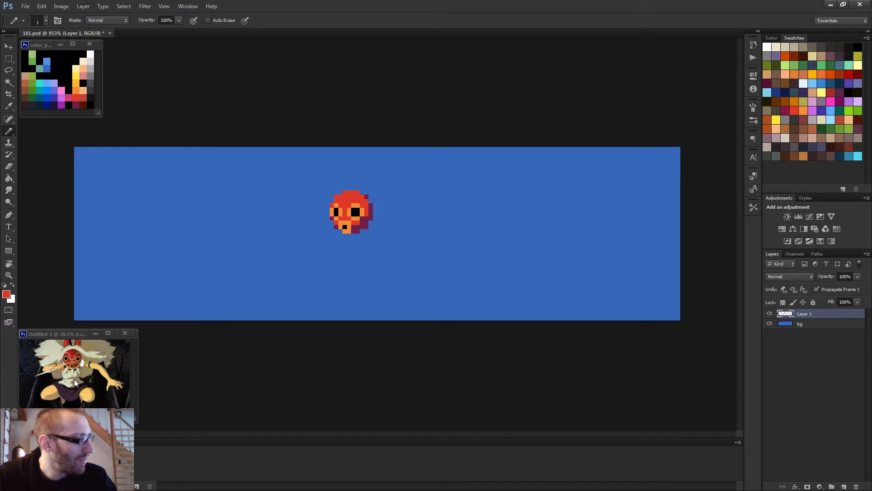
scroll(386, 254, "up", 3)
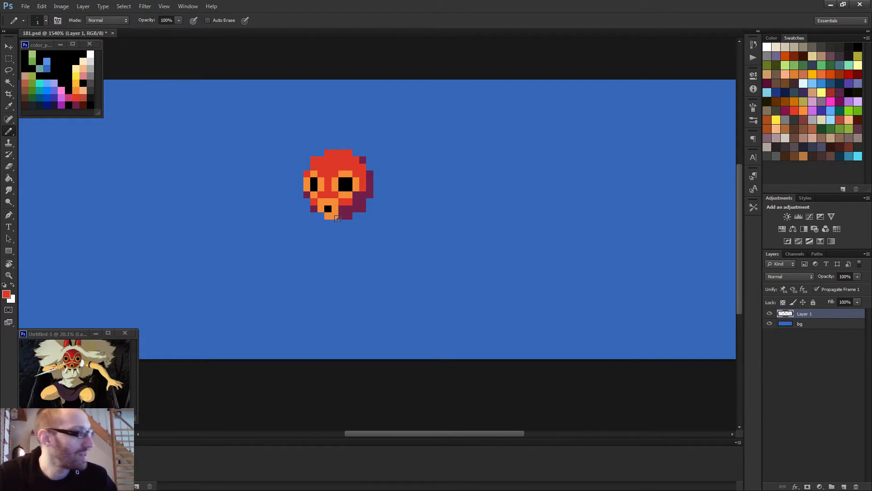
scroll(357, 217, "up", 1)
scroll(343, 210, "down", 1)
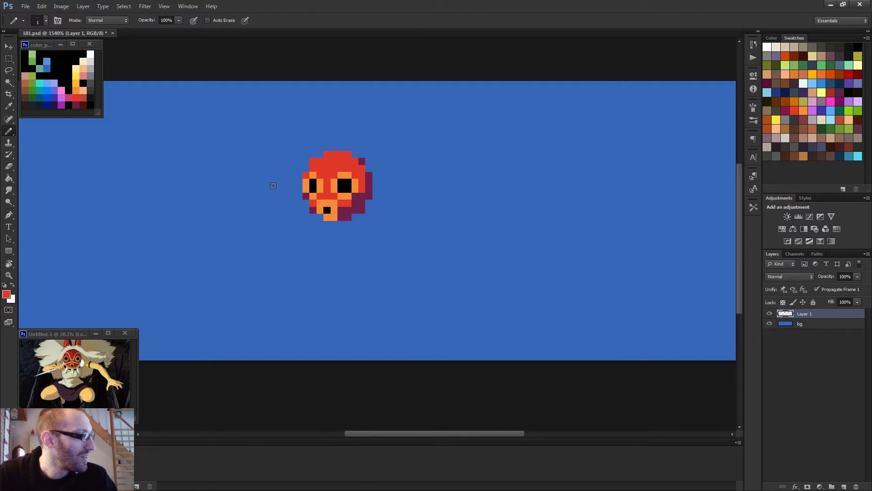
Step: Paint a peach skin-colour patch left of the mask with a 4 px pencil and cover its upper part with light cream from the palette image
left_click(85, 66, "alt")
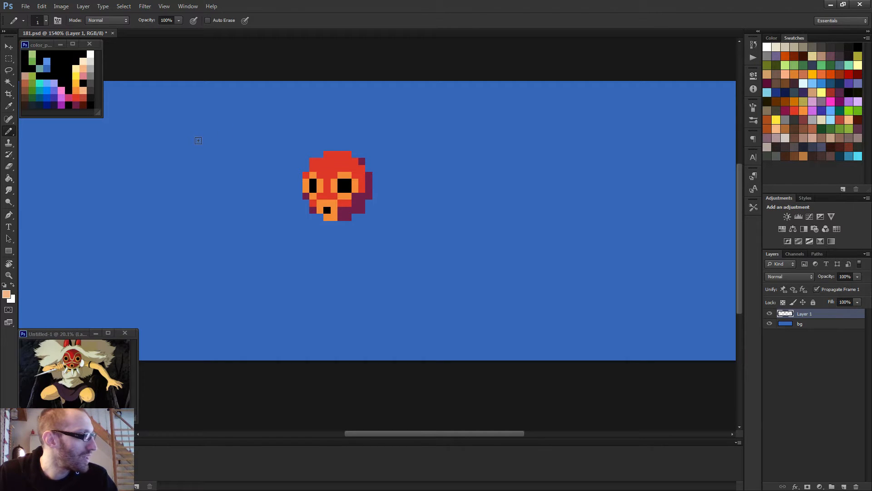
key("bracketright")
key("bracketright")
key("bracketright")
mouse_move(195, 142)
left_mouse_down()
mouse_move(209, 146)
mouse_move(203, 140)
mouse_move(212, 136)
left_mouse_up()
left_click(84, 61, "alt")
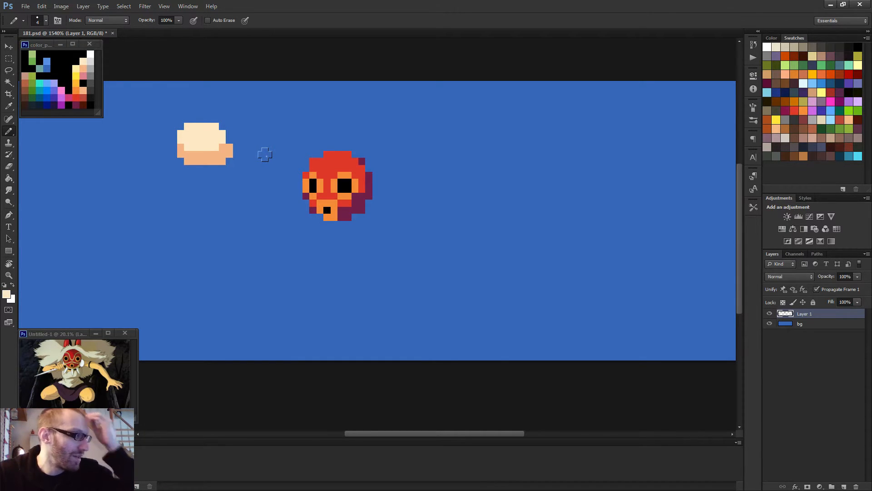
Step: Paint a bright blue blob below the skin patch and cover its upper left with white, both sampled from the palette image
left_click(53, 80, "alt")
left_click_drag(200, 184, 222, 209)
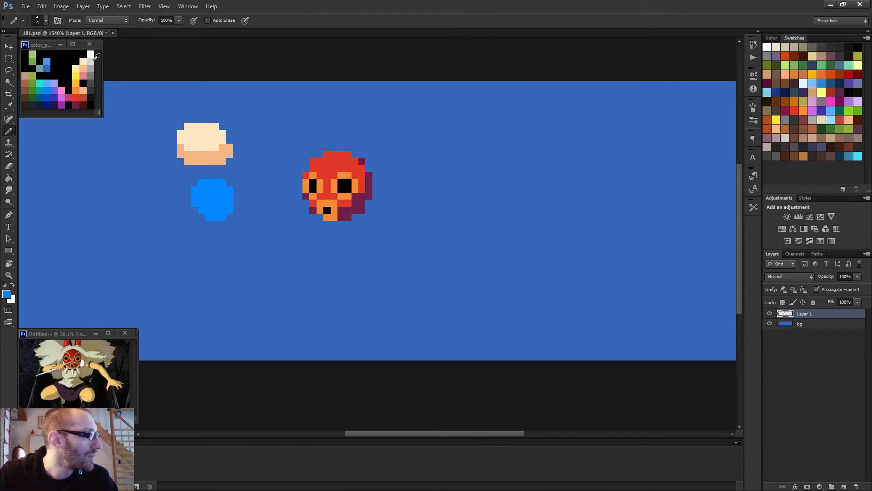
left_click(91, 54, "alt")
mouse_move(191, 184)
left_mouse_down()
mouse_move(220, 188)
mouse_move(234, 205)
mouse_move(227, 221)
left_mouse_up()
Step: Recolour the blob's bright blue shade to a lighter palette blue and extend that blue over the white's lower right
left_click(52, 81, "alt")
key("ctrl+z")
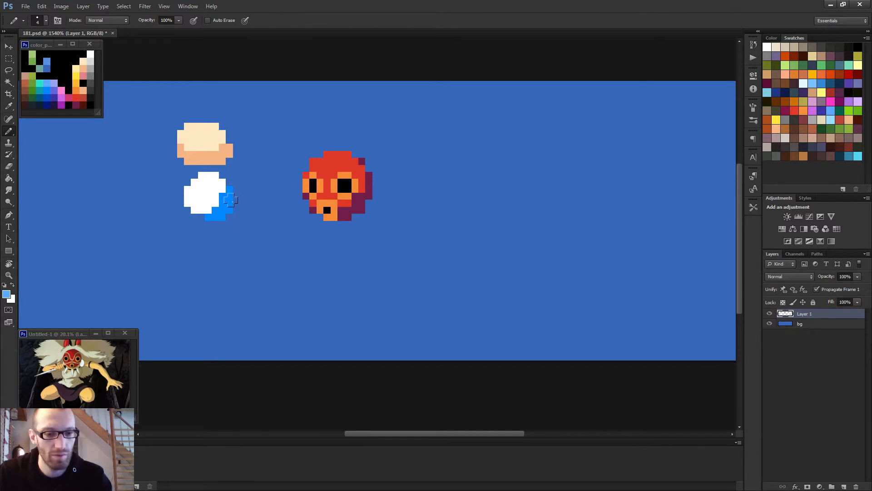
key("g")
left_click(230, 205)
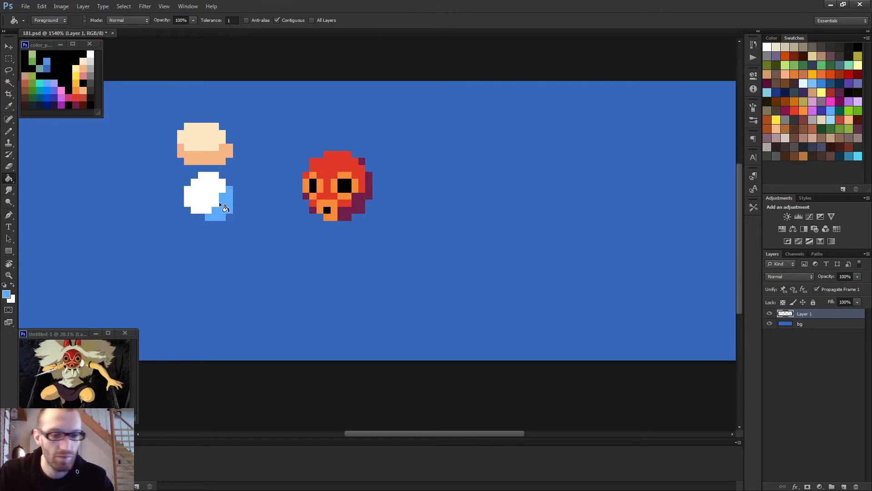
key("b")
left_click(207, 196)
left_click_drag(205, 195, 213, 211)
scroll(298, 206, "down", 3)
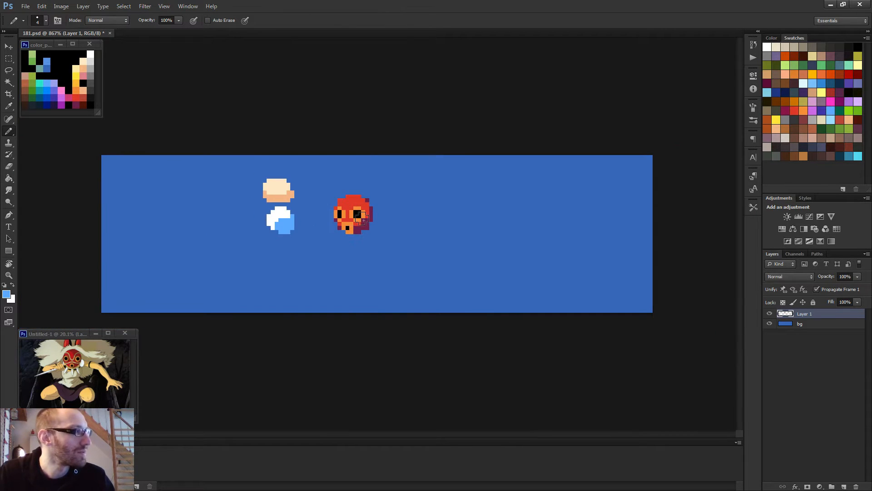
Step: Draw a short light blue line with a 1 px pencil, slanting down and right from the mask's lower right edge
scroll(372, 230, "up", 2)
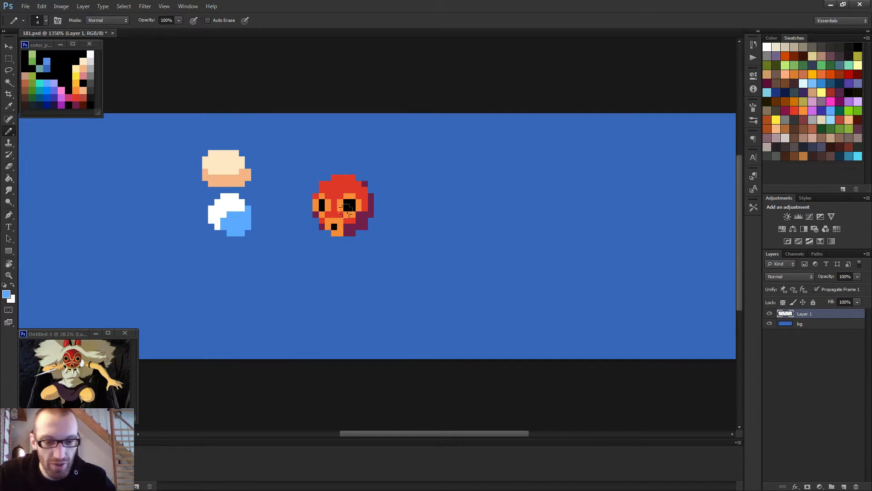
left_click(241, 224)
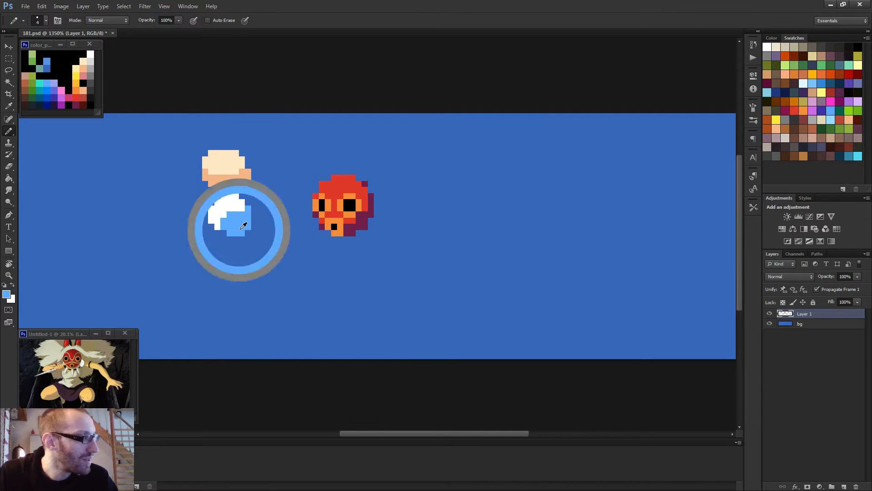
key("bracketleft")
key("bracketleft")
key("bracketleft")
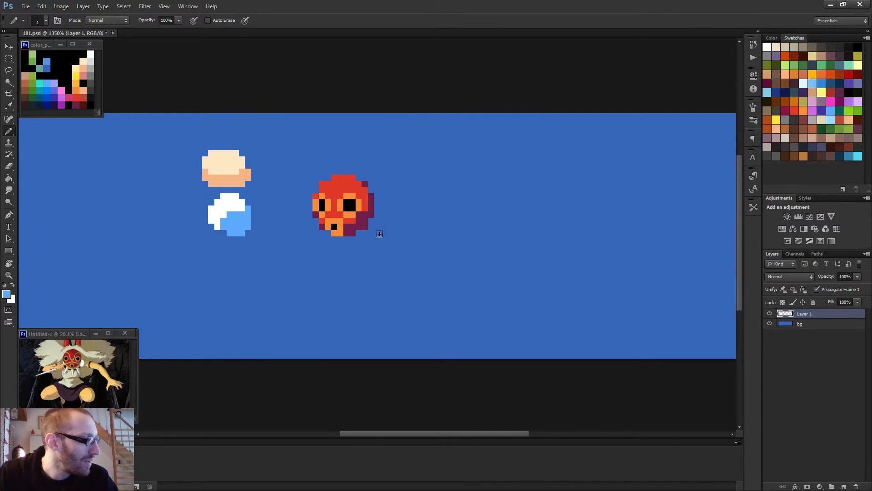
scroll(382, 245, "down", 3)
scroll(380, 254, "up", 2)
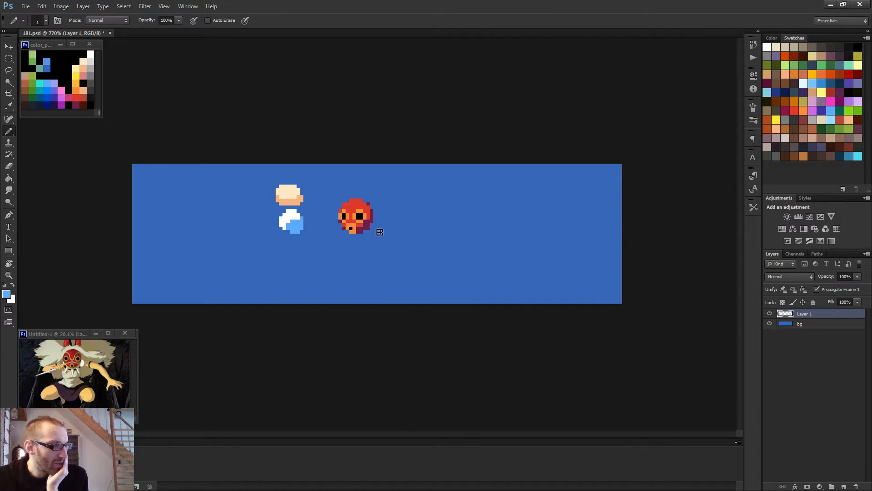
left_click_drag(376, 231, 387, 257)
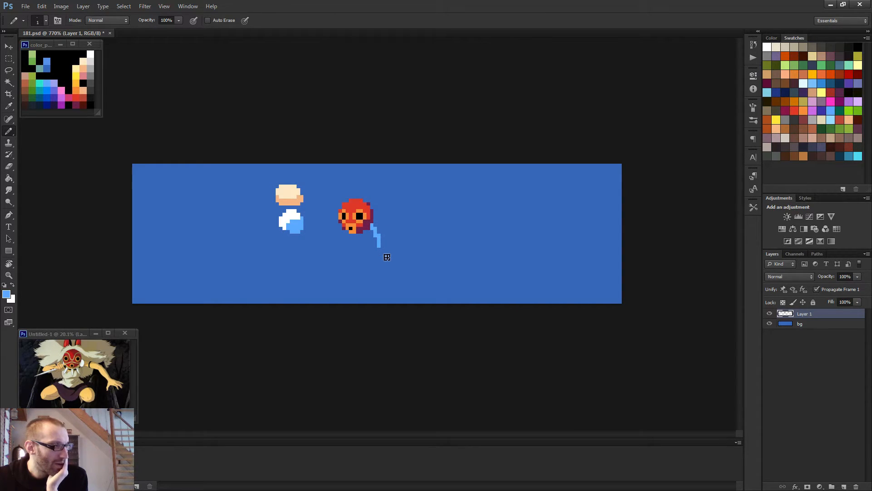
Step: Recolour the slanting line below the mask to the white sampled from the colour patch, using a fill
left_click(294, 212, "alt")
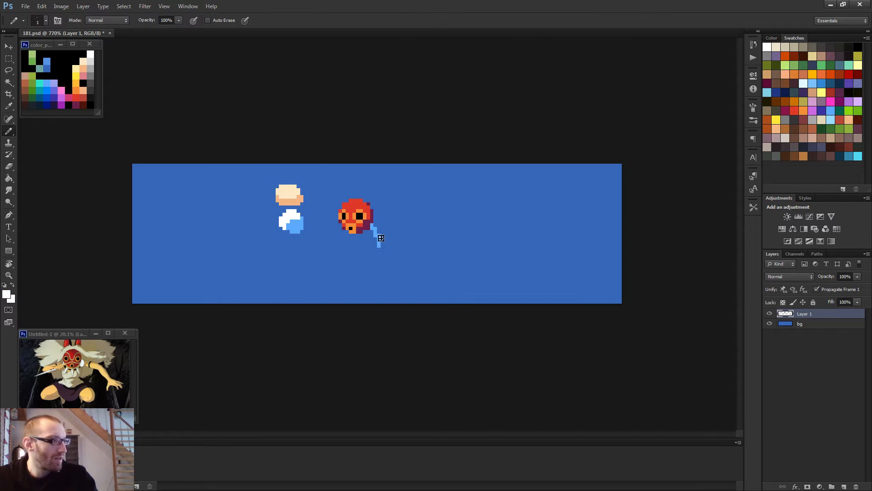
left_click_drag(373, 226, 383, 250)
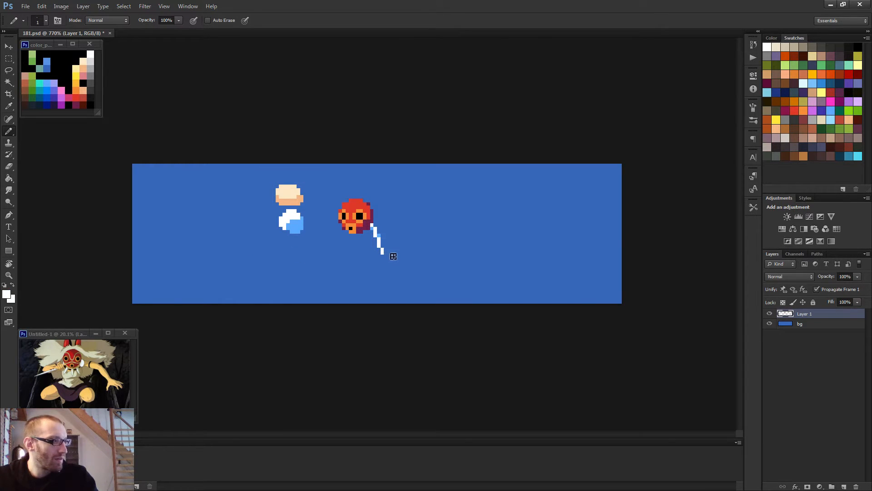
key("ctrl+z")
key("g")
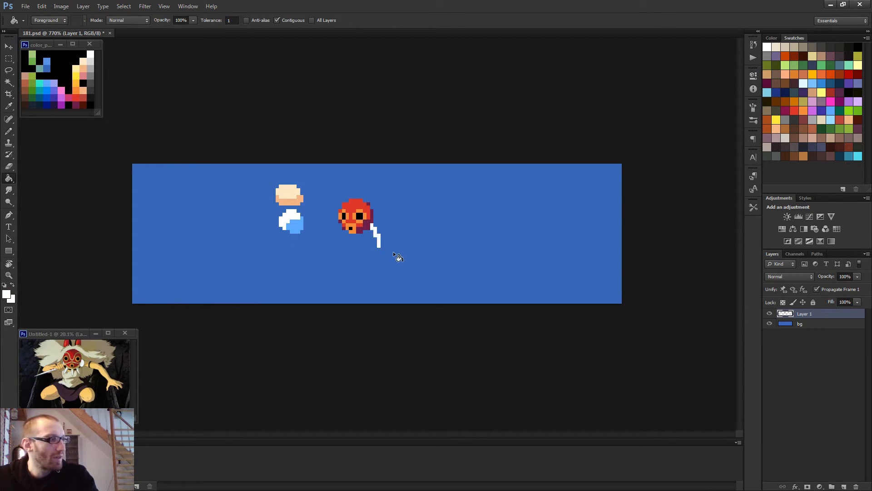
key("b")
Step: Thicken the white line and fill in a solid, rounded white body beneath the mask's lower right
scroll(387, 255, "down", 1)
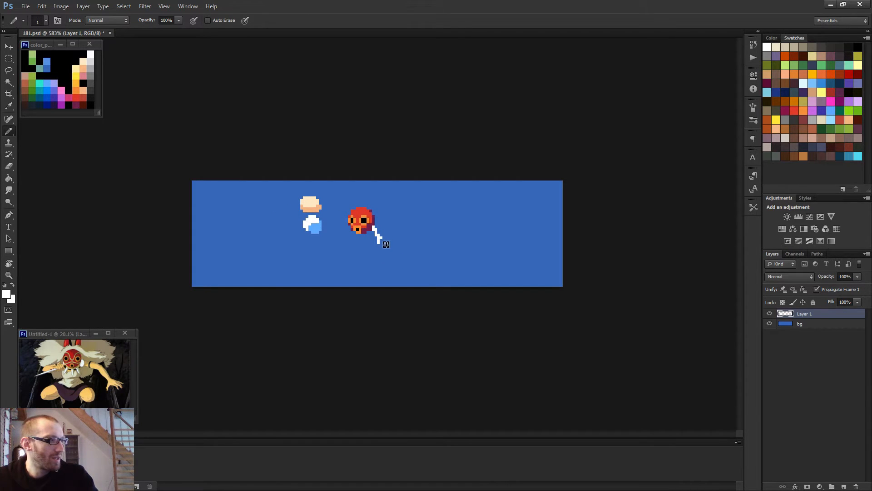
left_click(382, 242)
scroll(404, 257, "up", 3)
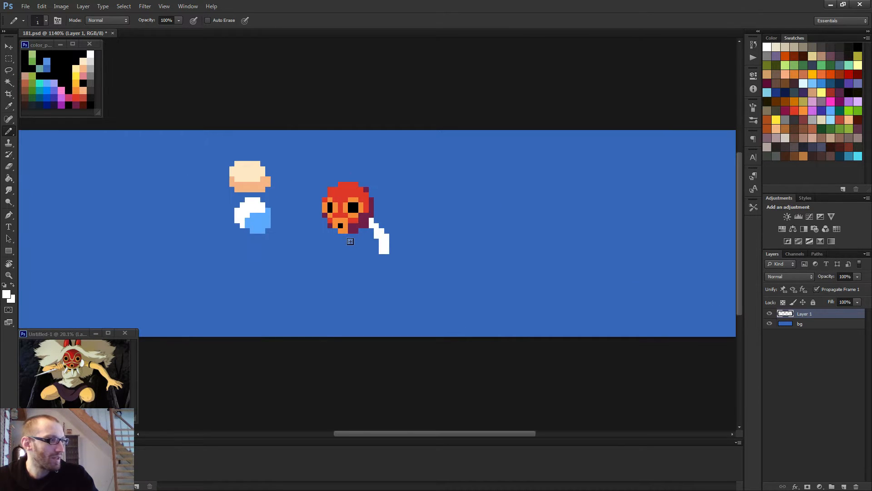
mouse_move(345, 240)
left_mouse_down()
mouse_move(377, 234)
mouse_move(350, 244)
mouse_move(356, 262)
mouse_move(378, 258)
mouse_move(351, 246)
mouse_move(361, 258)
mouse_move(369, 243)
mouse_move(362, 245)
mouse_move(379, 248)
mouse_move(356, 247)
mouse_move(377, 240)
left_mouse_up()
key("e")
key("b")
left_click(377, 256)
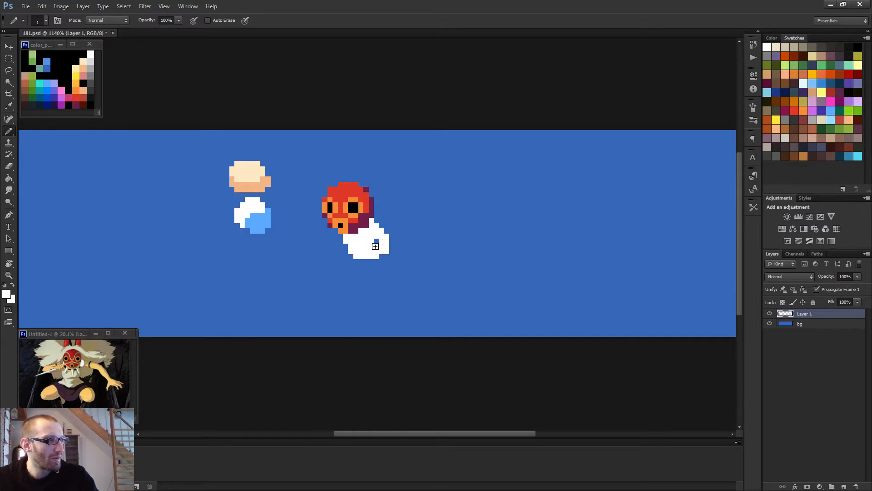
scroll(377, 253, "down", 3)
Step: Erase stray pixels along the lower left edge of the white body to taper its outline
key("e")
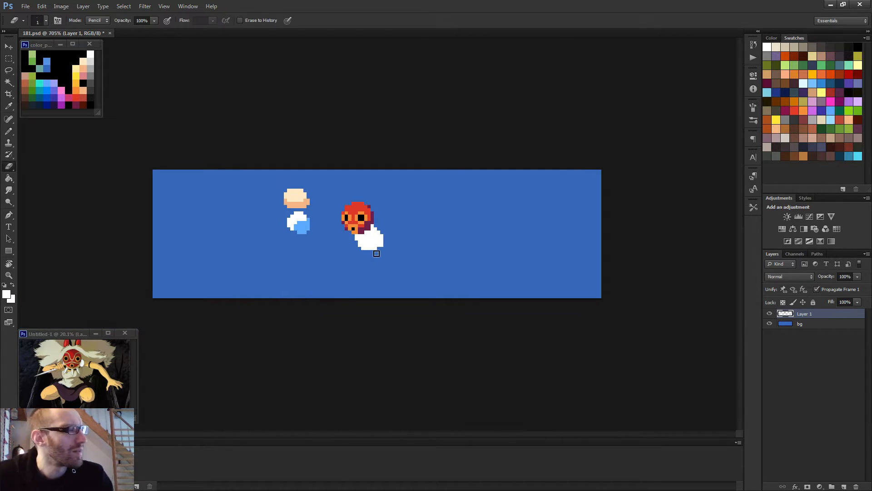
scroll(375, 241, "up", 3)
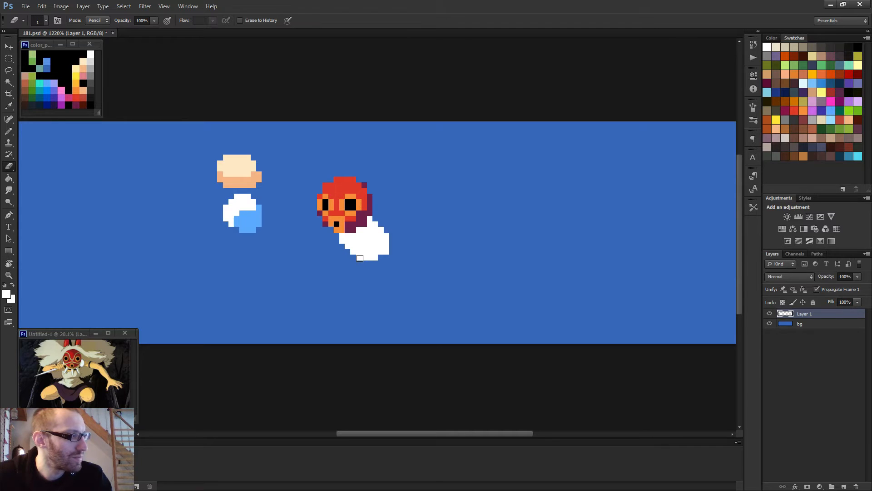
scroll(386, 275, "down", 5)
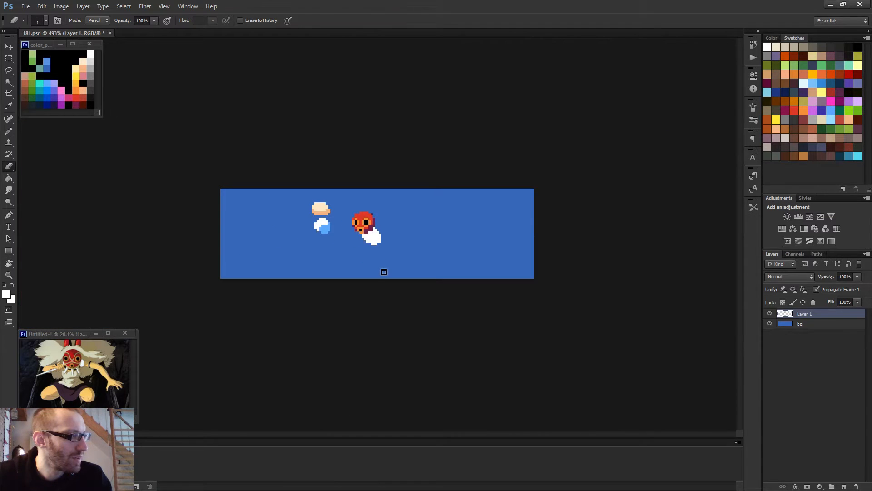
scroll(384, 272, "up", 3)
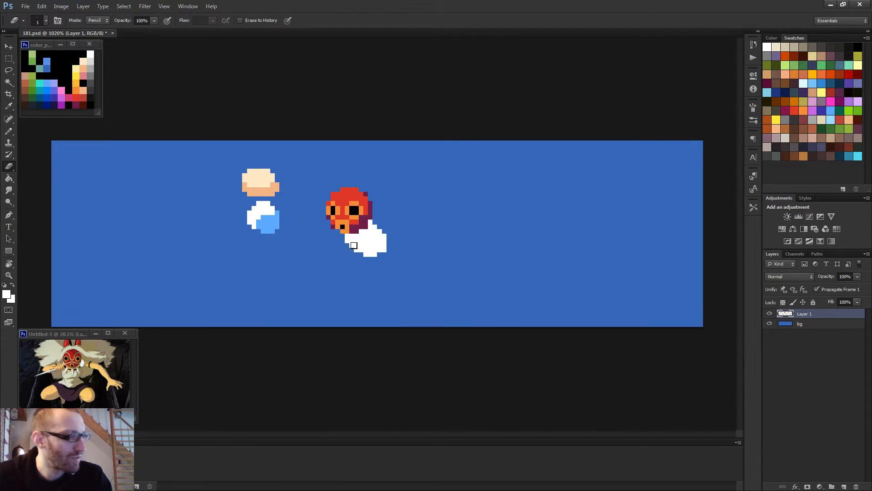
key("b")
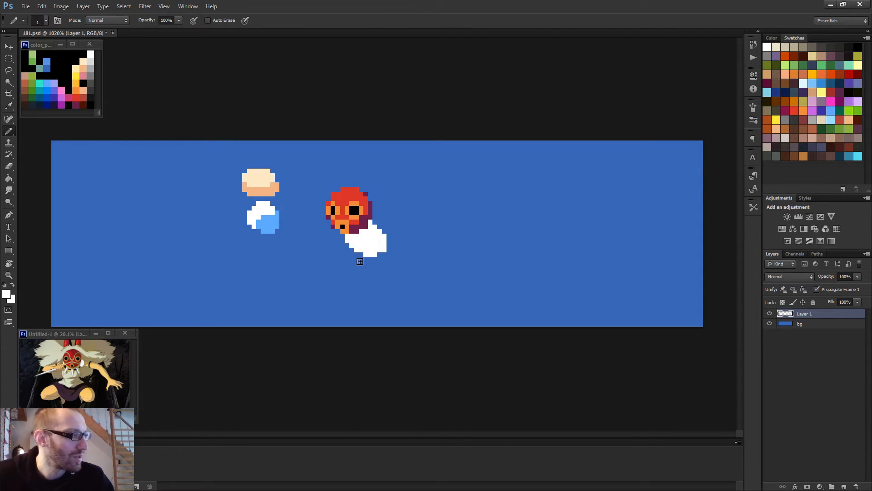
scroll(378, 257, "down", 2)
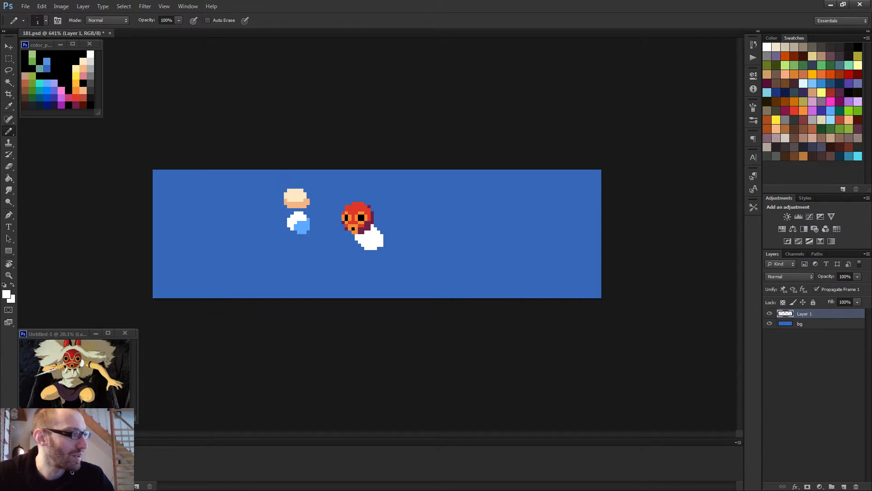
Step: Refine the white body's lower left outline with 1 px eraser and pencil touches, extending it beneath the mask's chin
scroll(399, 274, "down", 1)
scroll(376, 249, "up", 3)
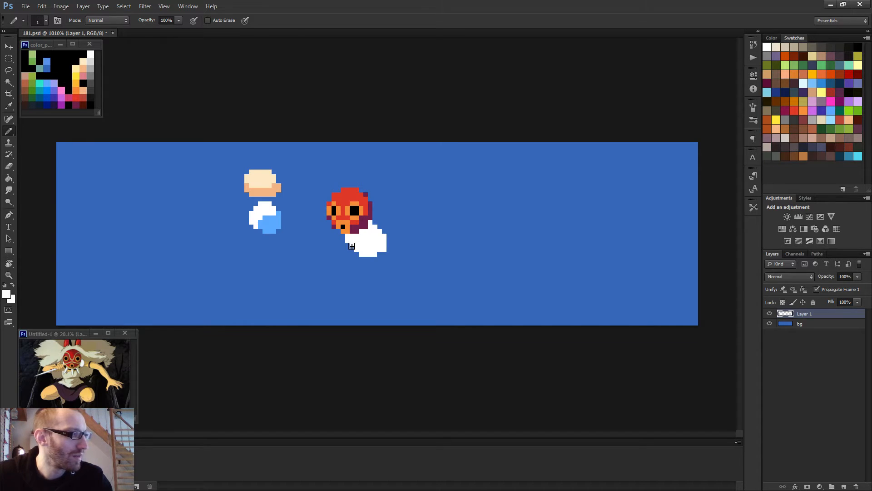
key("e")
scroll(372, 257, "down", 4)
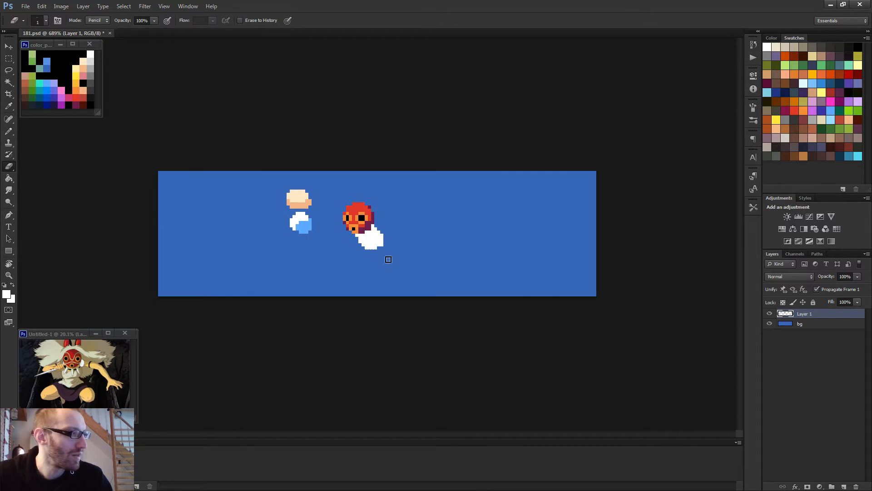
scroll(388, 257, "up", 1)
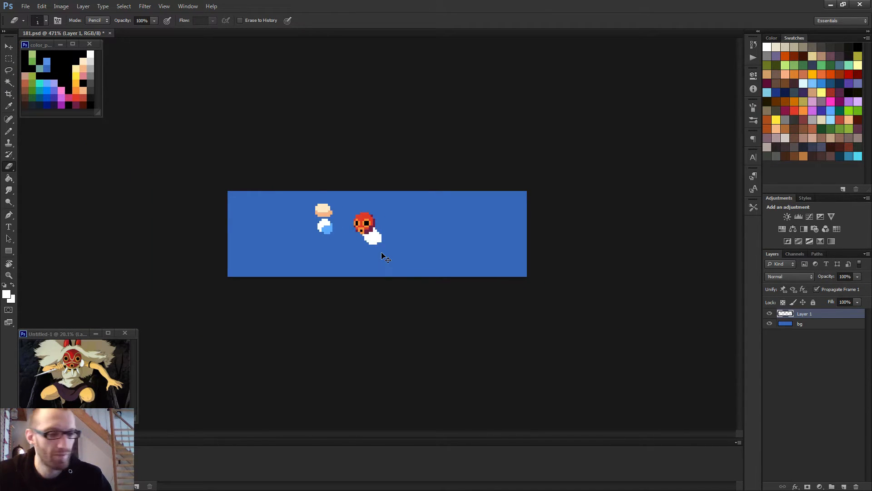
scroll(370, 243, "up", 3)
key("b")
scroll(366, 241, "up", 1)
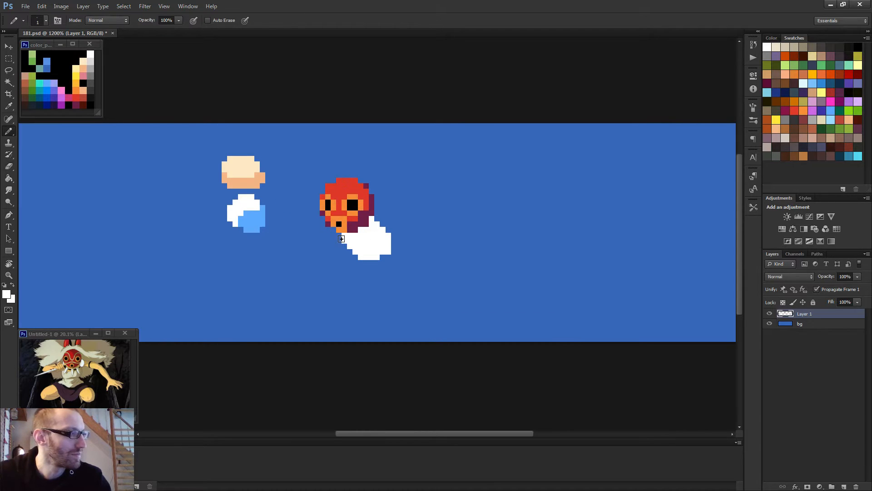
scroll(388, 256, "down", 4)
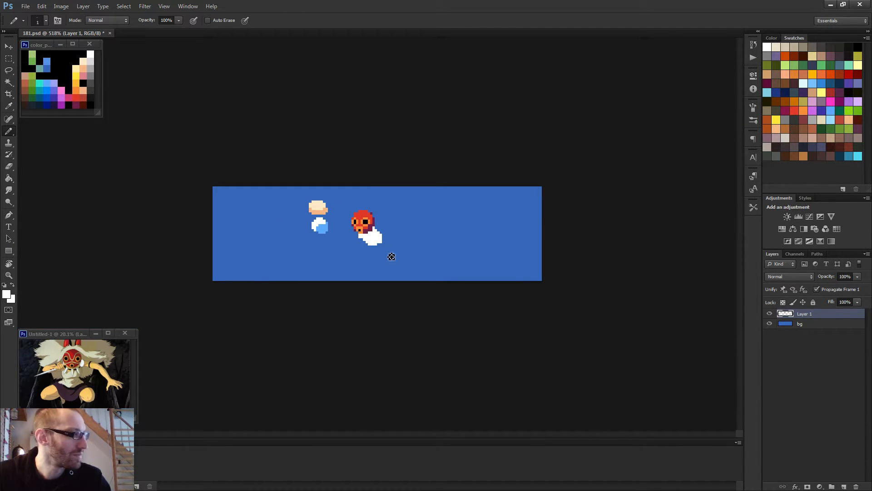
scroll(375, 239, "up", 3)
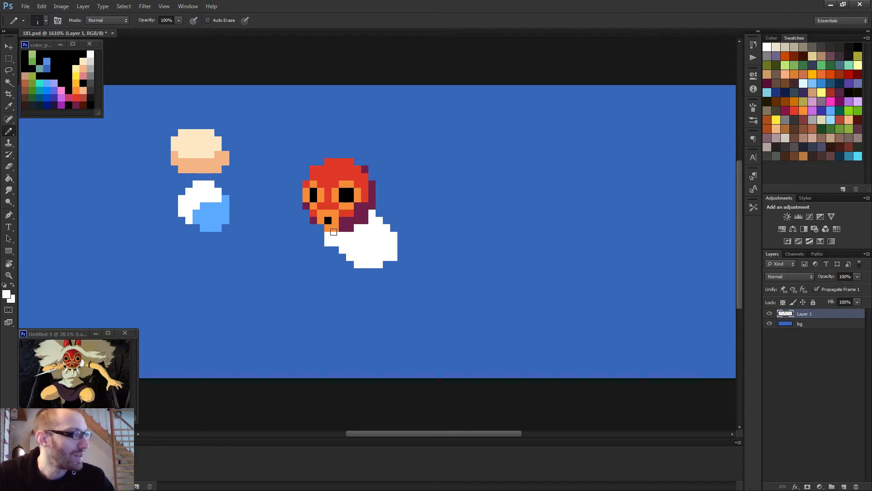
scroll(370, 255, "down", 2)
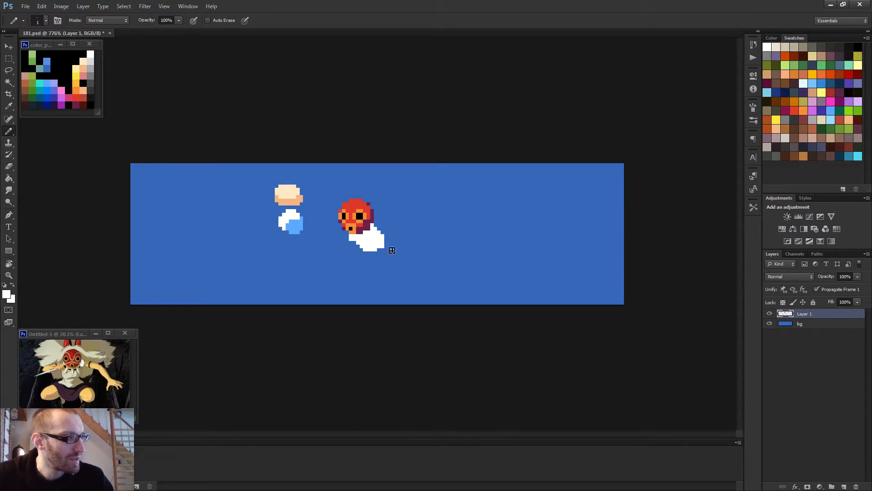
scroll(389, 239, "up", 1)
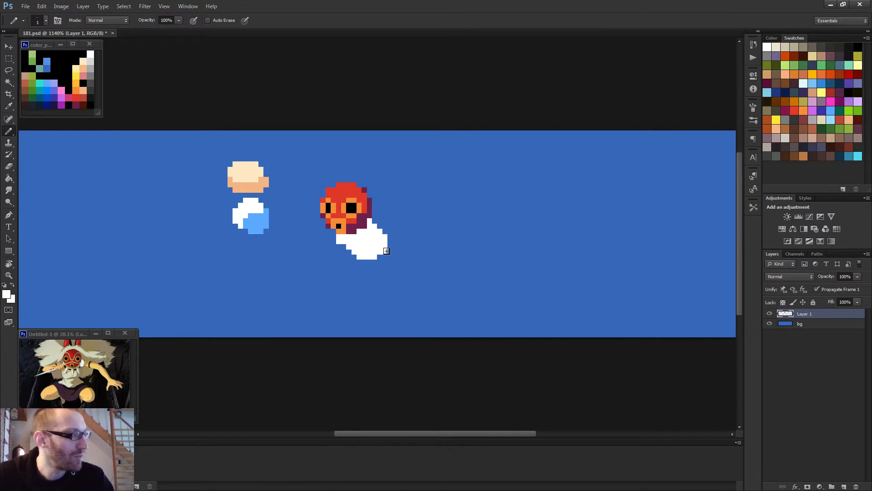
Step: Recolour the white pixels directly beneath the mask's chin to the light blue sampled from the colour patch
left_click(262, 221, "alt")
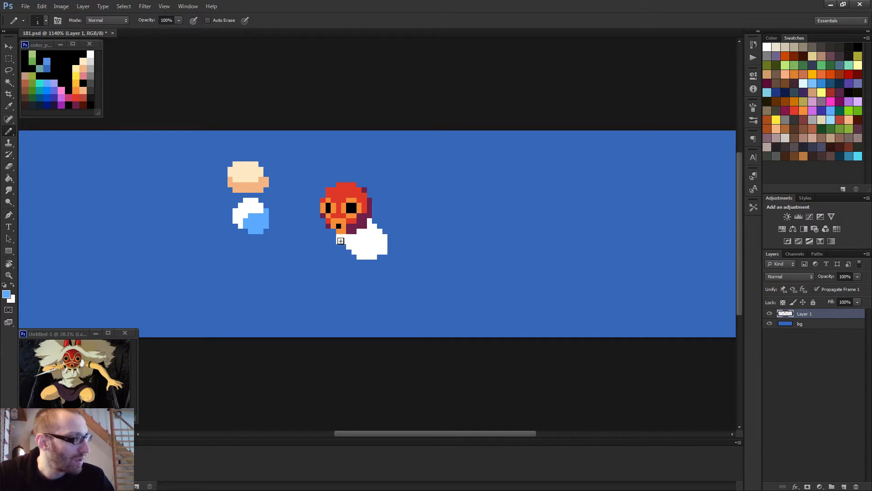
left_click(342, 239)
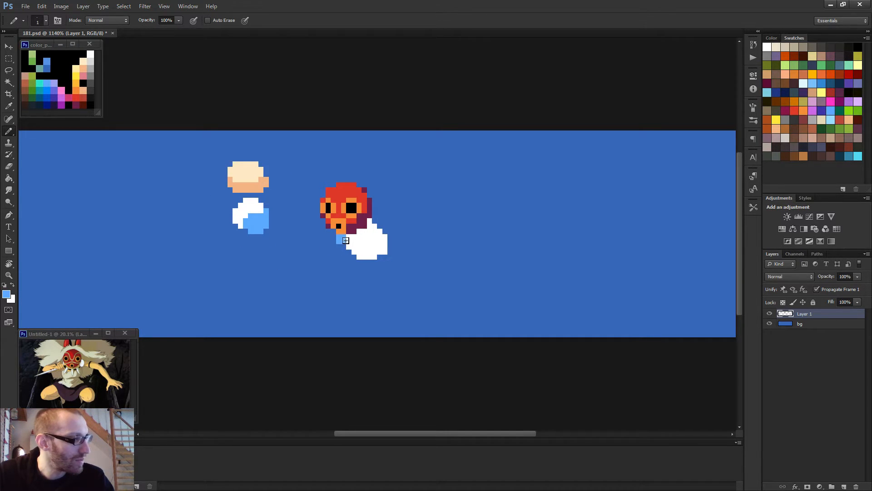
scroll(383, 246, "down", 5)
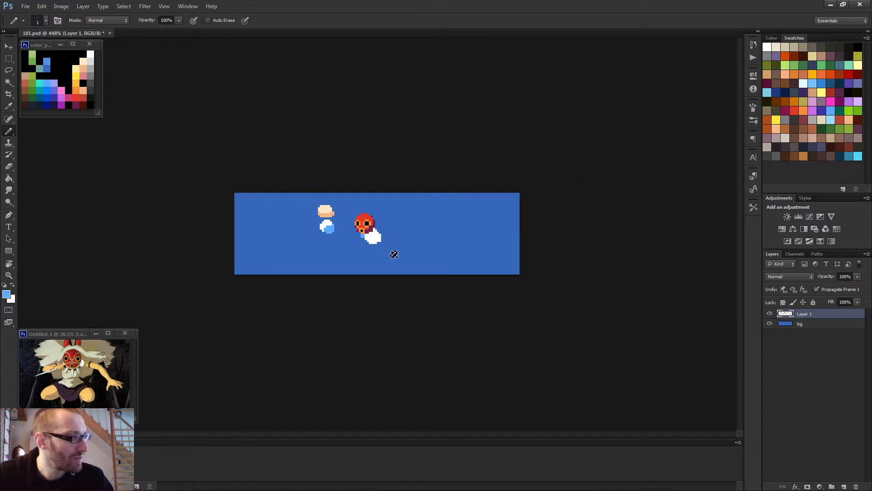
scroll(377, 234, "down", 2)
scroll(377, 234, "up", 6)
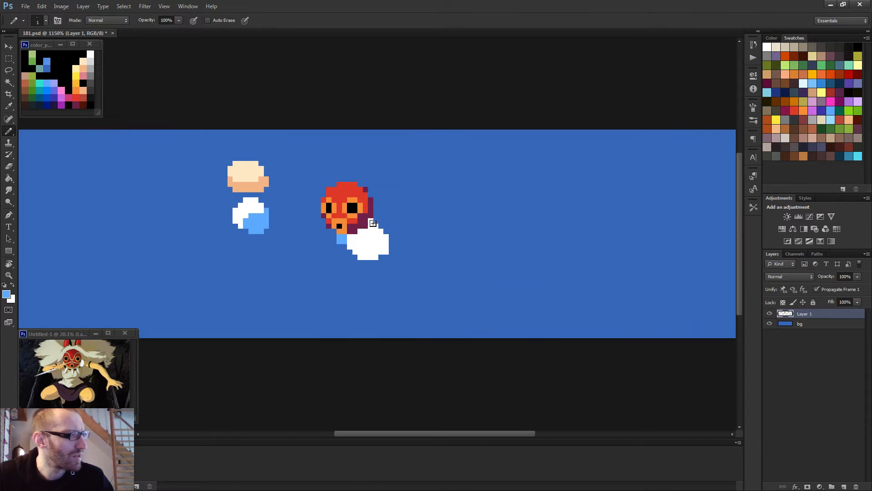
Step: Shade the white body in light blue along its lower left edge and where it meets the mask
mouse_move(360, 231)
left_mouse_down()
mouse_move(375, 241)
mouse_move(371, 256)
mouse_move(356, 252)
mouse_move(378, 258)
left_mouse_up()
scroll(389, 252, "down", 3)
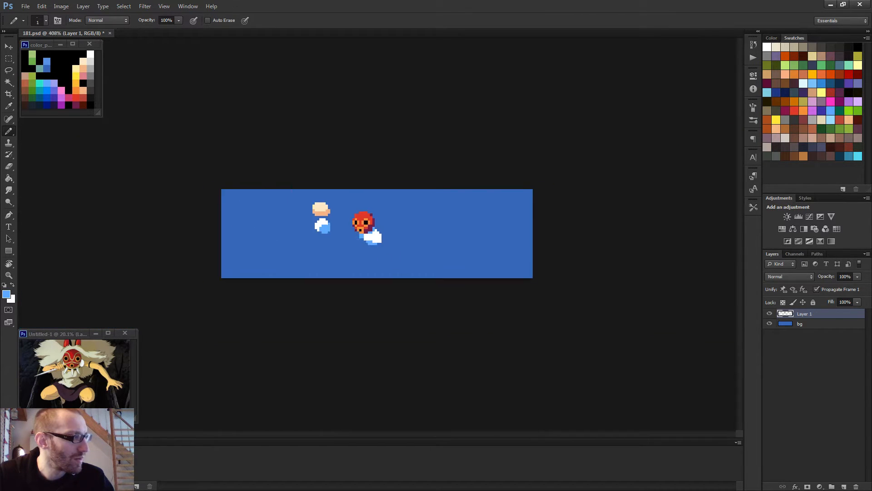
scroll(366, 250, "up", 1)
scroll(395, 252, "down", 3)
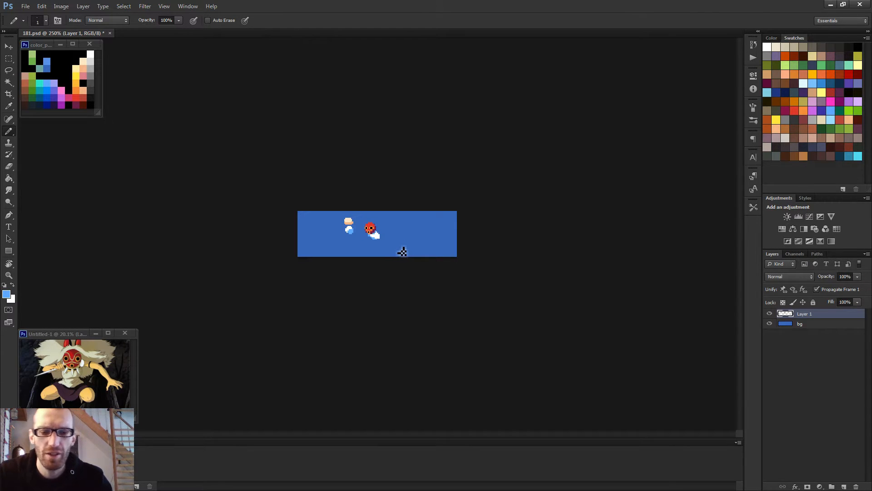
scroll(403, 252, "up", 5)
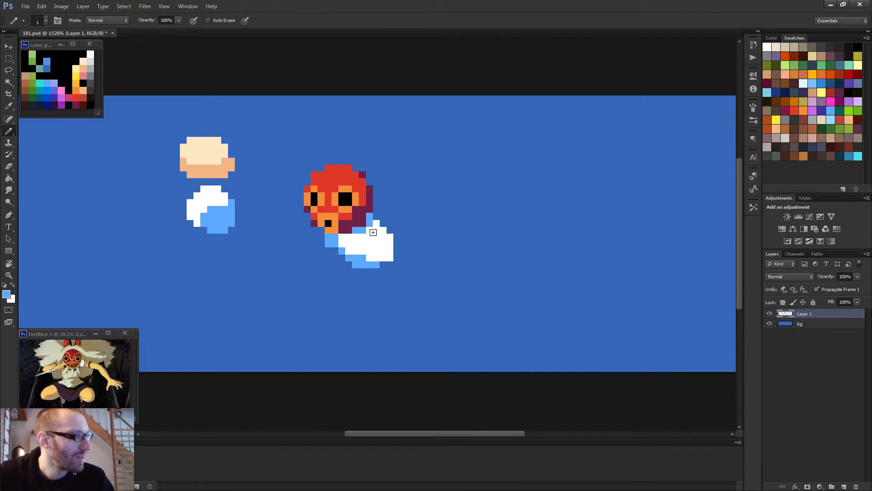
scroll(373, 232, "down", 3)
scroll(373, 232, "down", 1)
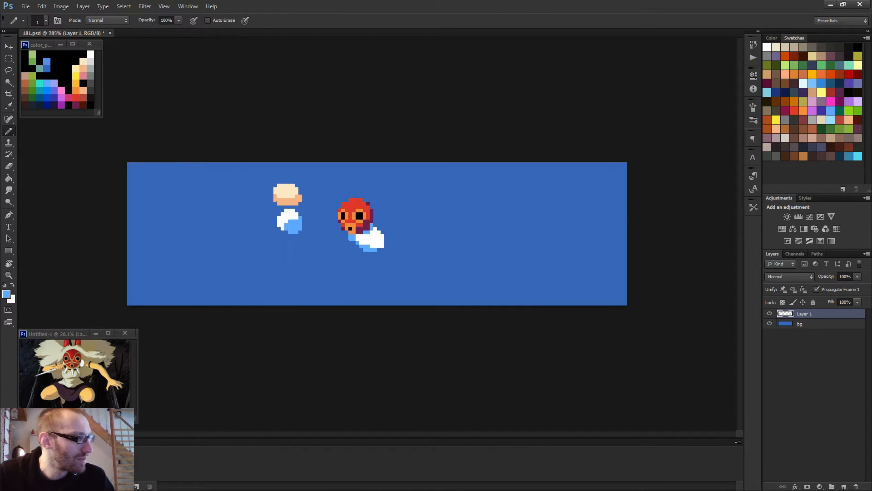
scroll(377, 234, "down", 1)
scroll(379, 243, "down", 1)
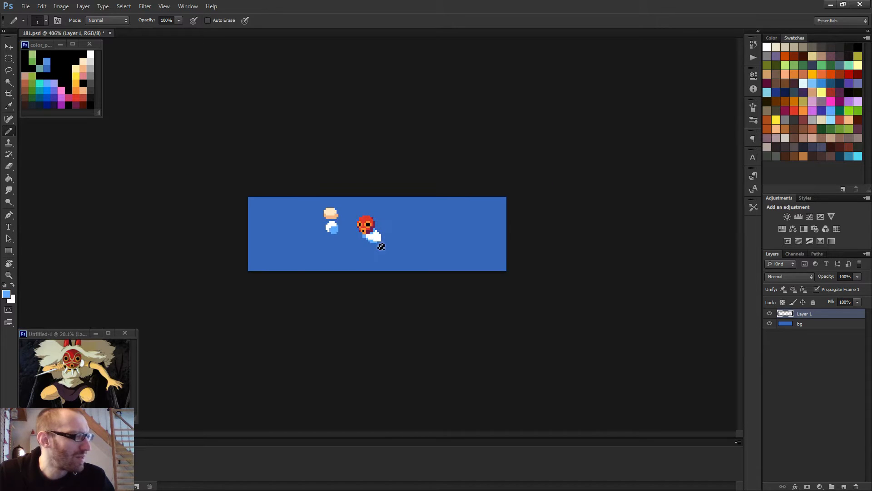
Step: Narrow the light blue shading beneath the chin by repainting its inner pixels in white sampled from the body
scroll(374, 241, "up", 3)
left_click(361, 236, "alt")
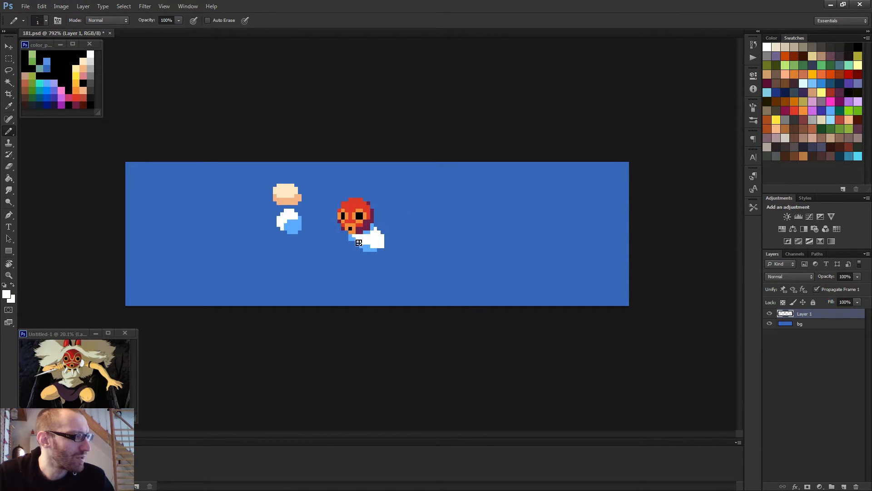
scroll(395, 248, "down", 2)
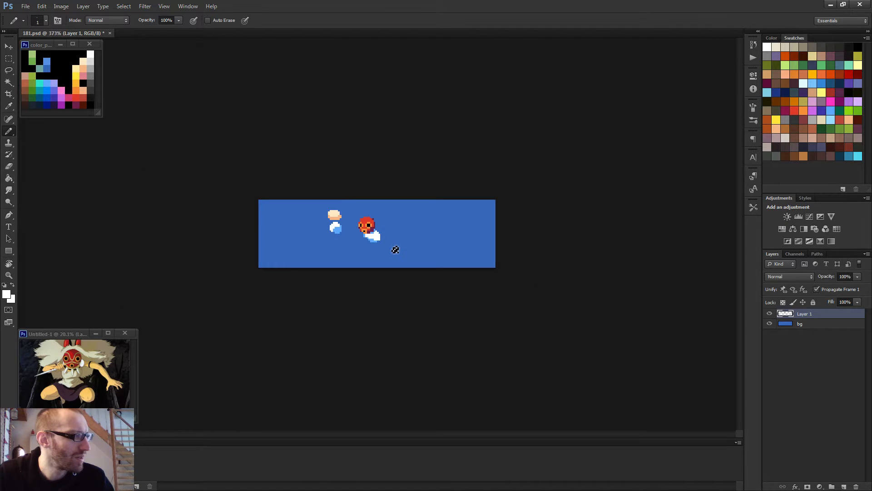
scroll(395, 250, "up", 4)
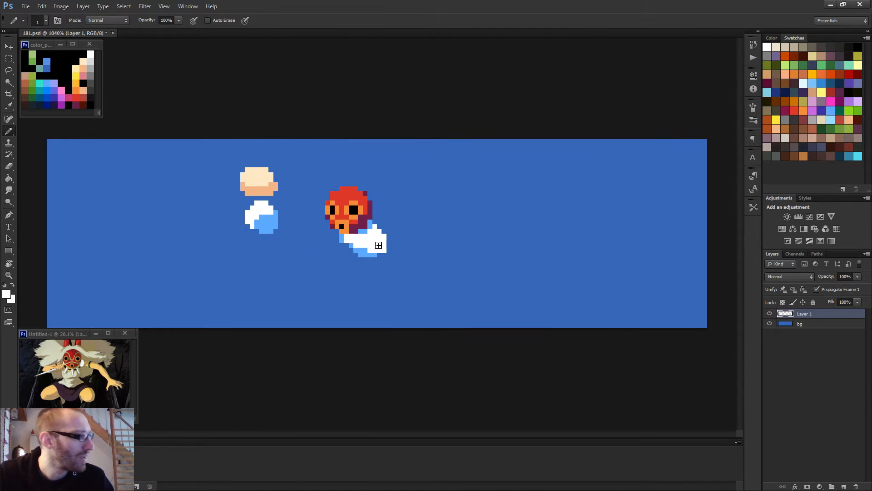
Step: Paint the left arm in brownish red sampled from the palette, extending from below the chin to a square hand
left_click(84, 95, "alt")
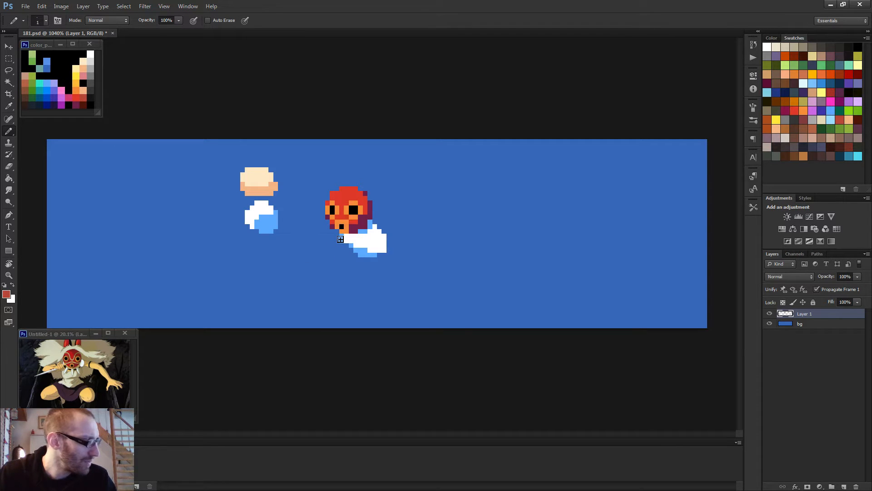
mouse_move(340, 239)
left_mouse_down()
mouse_move(321, 242)
mouse_move(339, 245)
left_mouse_up()
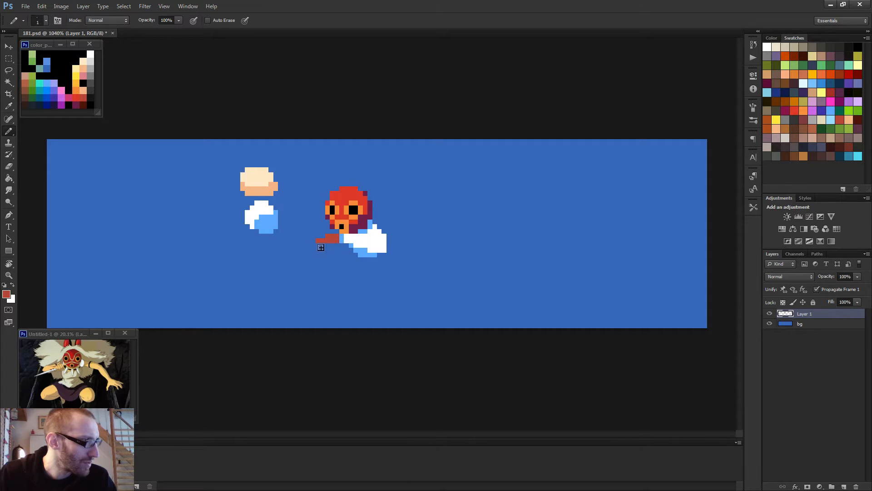
key("bracketright")
key("bracketright")
left_click(318, 249)
key("bracketleft")
key("bracketleft")
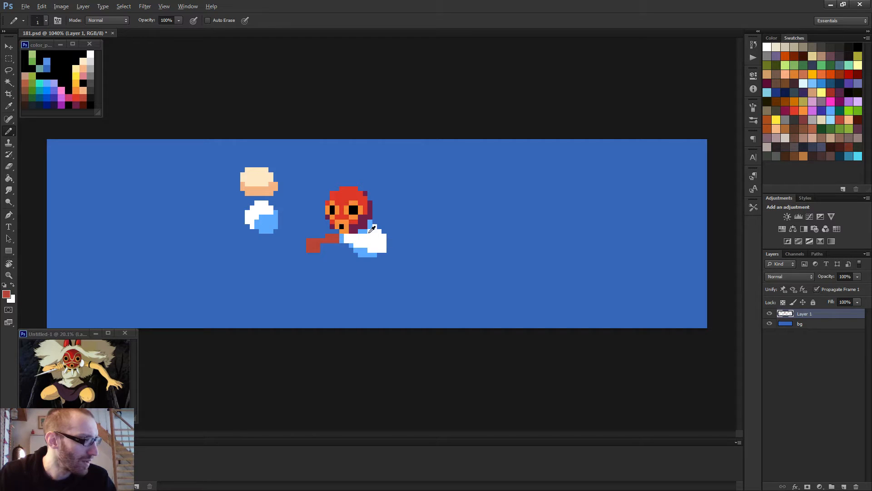
key("ctrl+z")
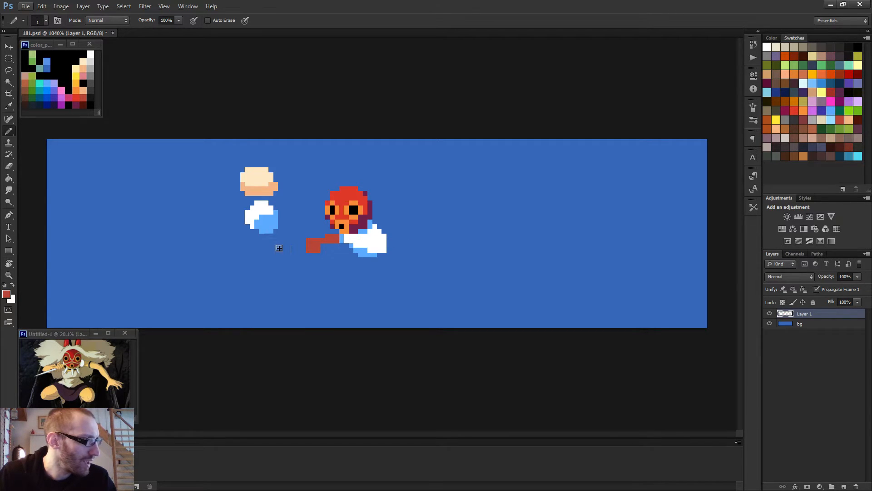
Step: Draw a thin horizontal light blue blade extending left from the left hand, using the light blue colour patch
left_click(270, 236, "alt")
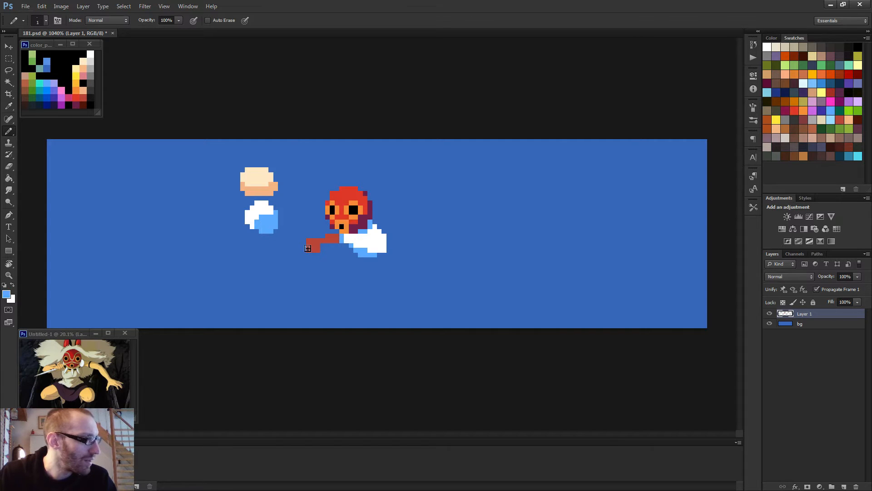
left_click_drag(306, 247, 287, 248)
scroll(400, 256, "down", 2)
scroll(399, 259, "down", 1)
scroll(389, 264, "up", 3)
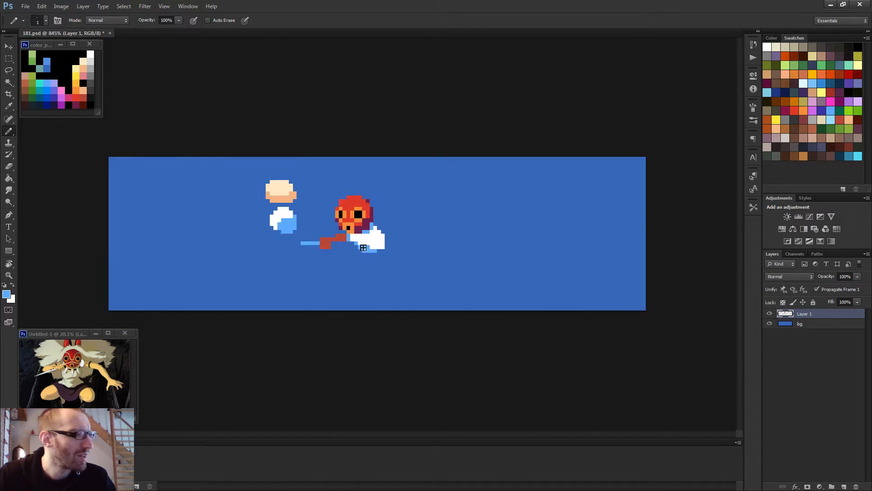
Step: Add a dark brown pixel just right of the left hand as the knife's handle
scroll(345, 239, "up", 1)
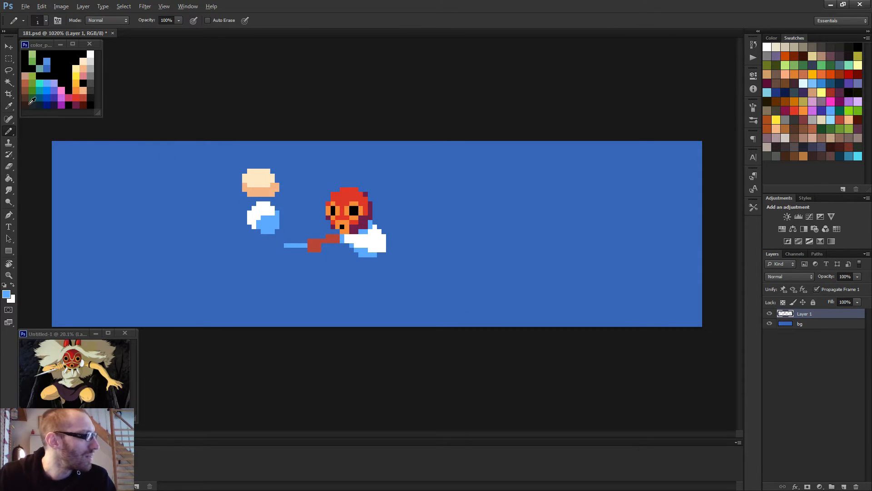
left_click(323, 245)
key("ctrl+minus")
key("ctrl+plus")
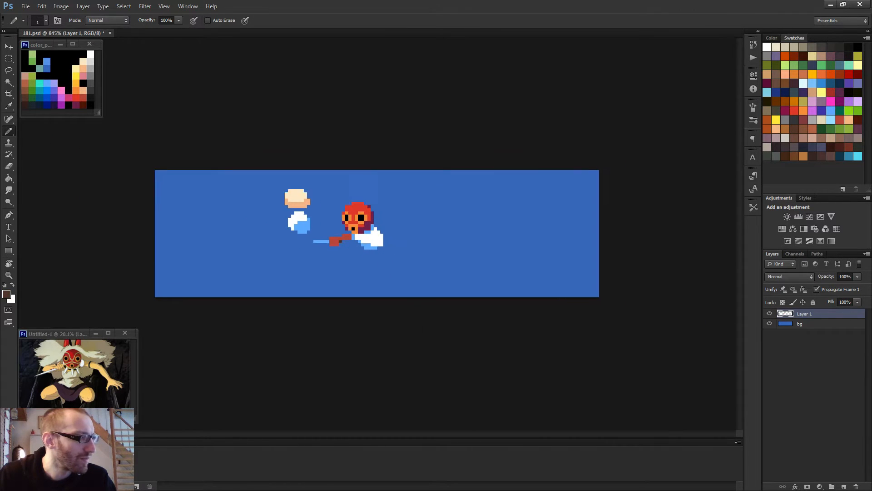
Step: Paint the right upper arm in the left arm's brownish red with a 2 px pencil, sloping outward from the shoulder
left_click(334, 237, "alt")
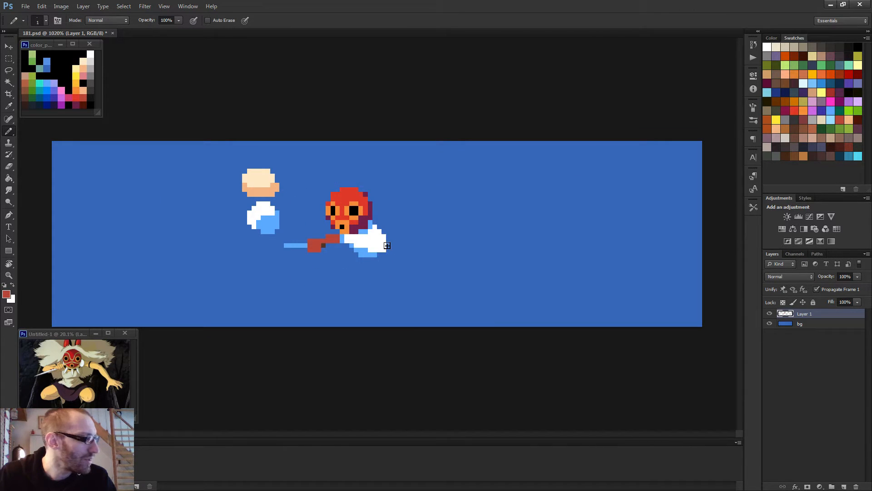
key("bracketright")
key("bracketright")
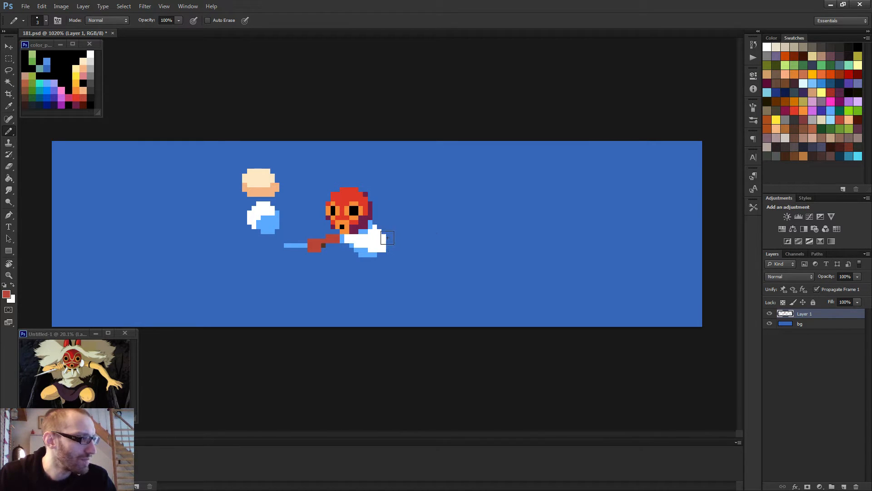
key("bracketleft")
key("bracketleft")
key("bracketright")
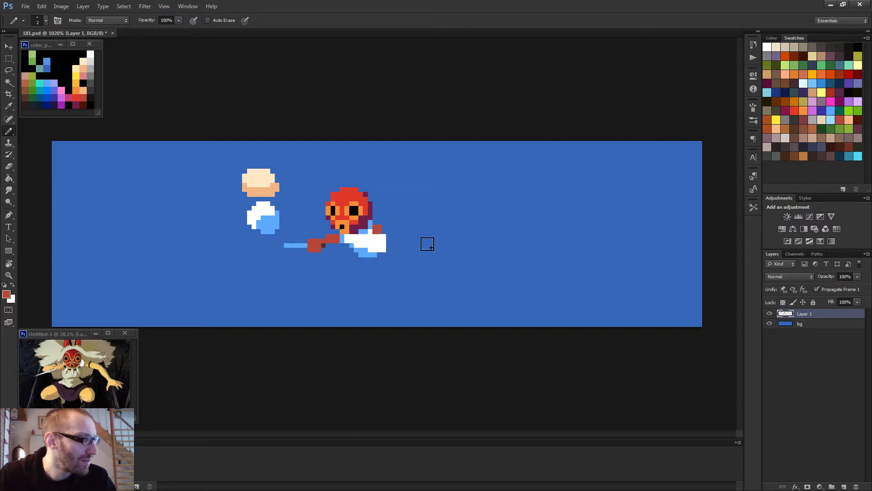
left_click(380, 227)
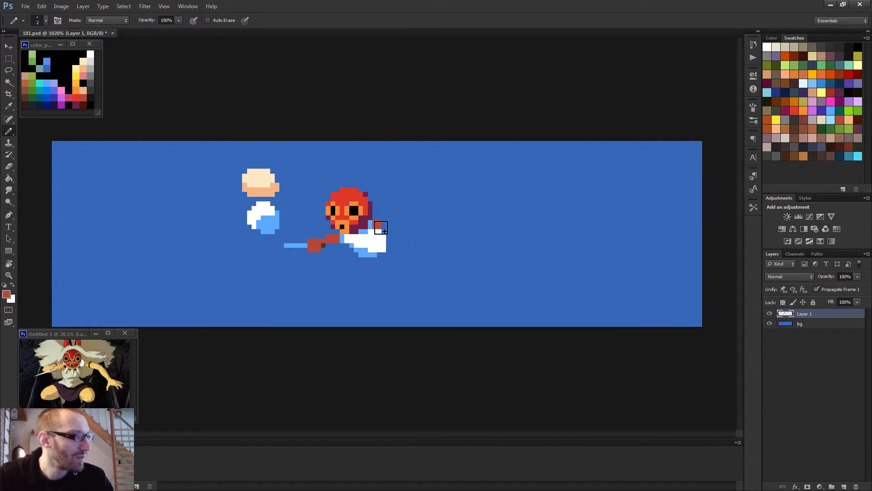
left_click_drag(380, 228, 407, 233)
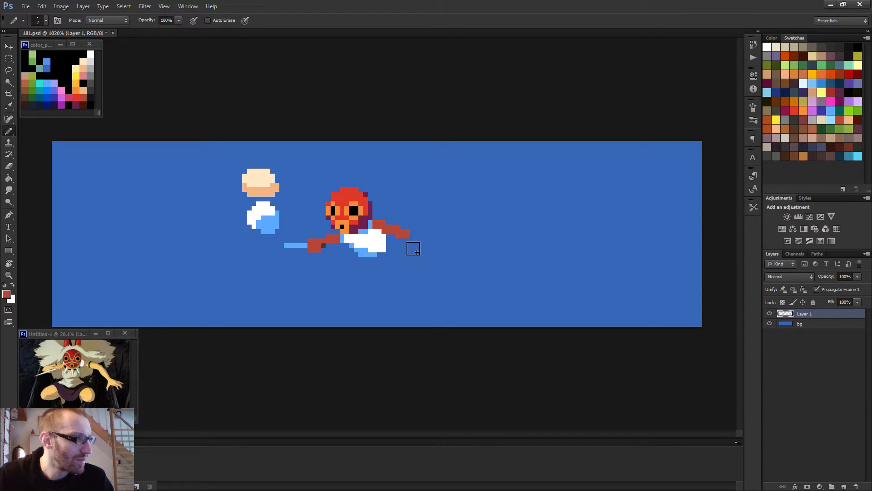
Step: Bend the right arm downward with a short forearm and add fingers at its end with a 1 px pencil
left_click(412, 247)
right_click(419, 252, "alt")
scroll(423, 268, "down", 2)
scroll(423, 268, "up", 3)
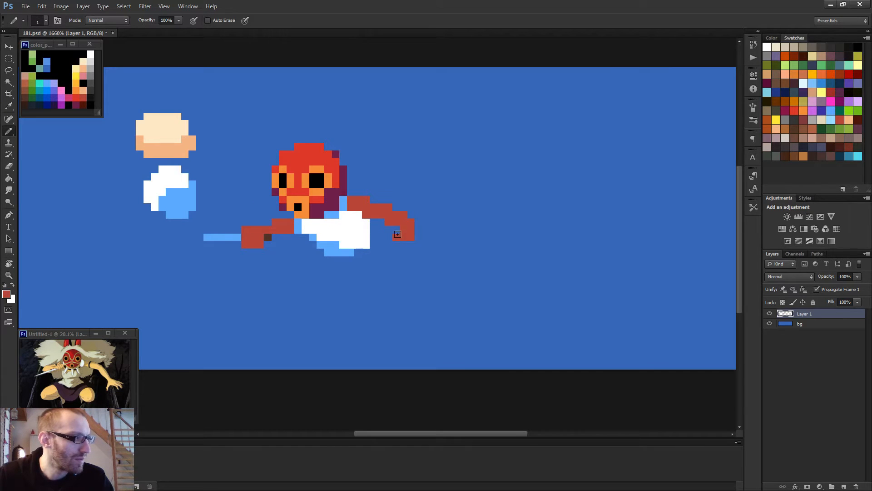
left_click(396, 245)
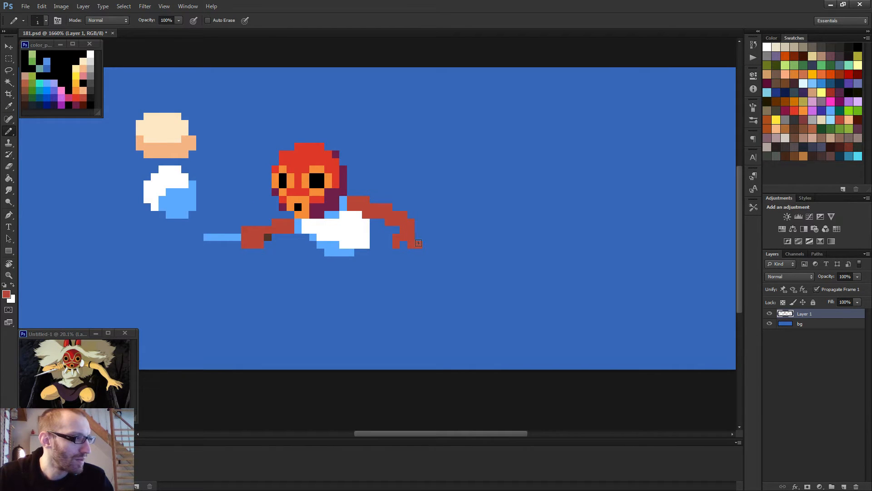
Step: Shade the right edge and lower right corner of the white body with the light blue already used along its underside
scroll(456, 285, "down", 2)
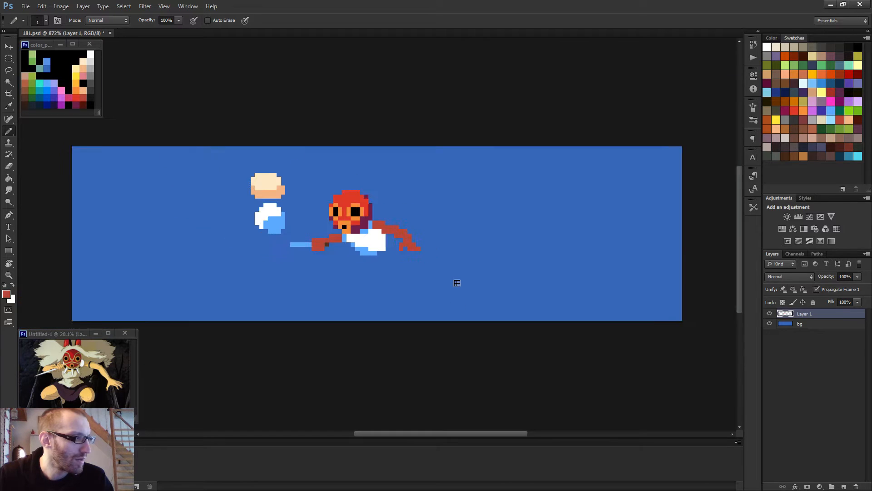
scroll(422, 271, "up", 2)
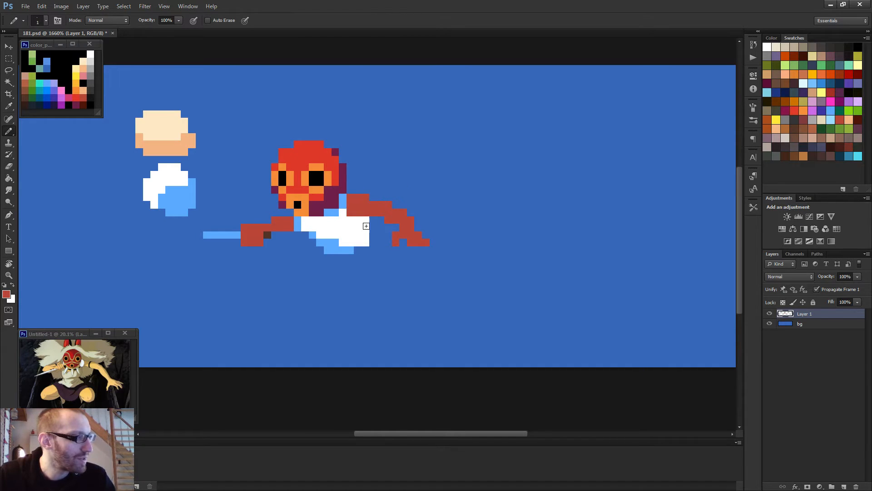
left_click(353, 223, "alt")
scroll(455, 245, "down", 5)
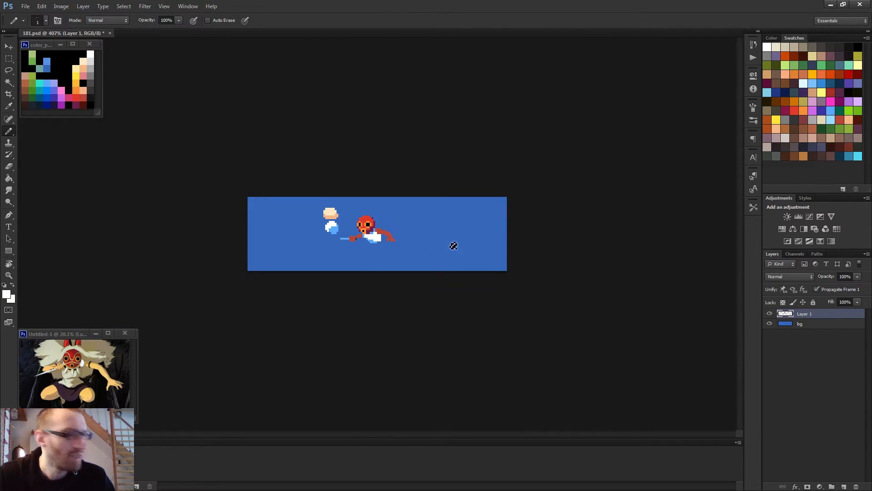
scroll(454, 245, "up", 4)
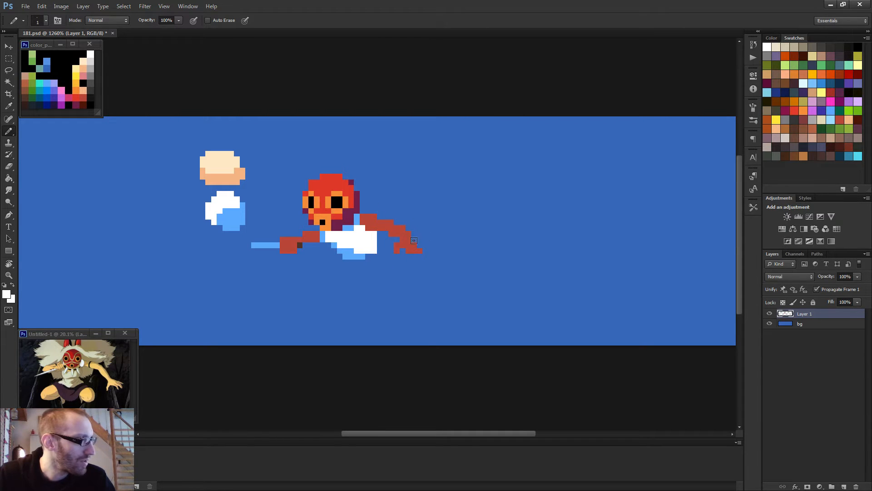
left_click(361, 254, "alt")
mouse_move(371, 245)
left_mouse_down()
mouse_move(370, 235)
mouse_move(376, 244)
left_mouse_up()
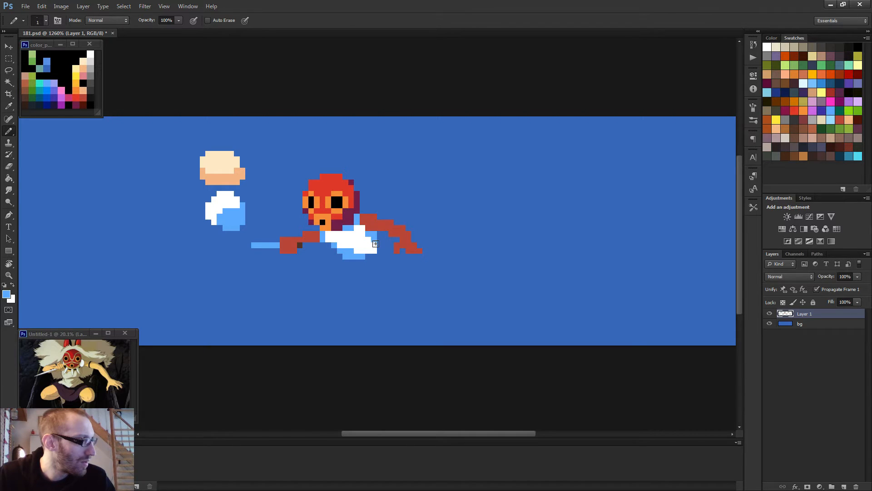
left_click(375, 244)
left_click(376, 250)
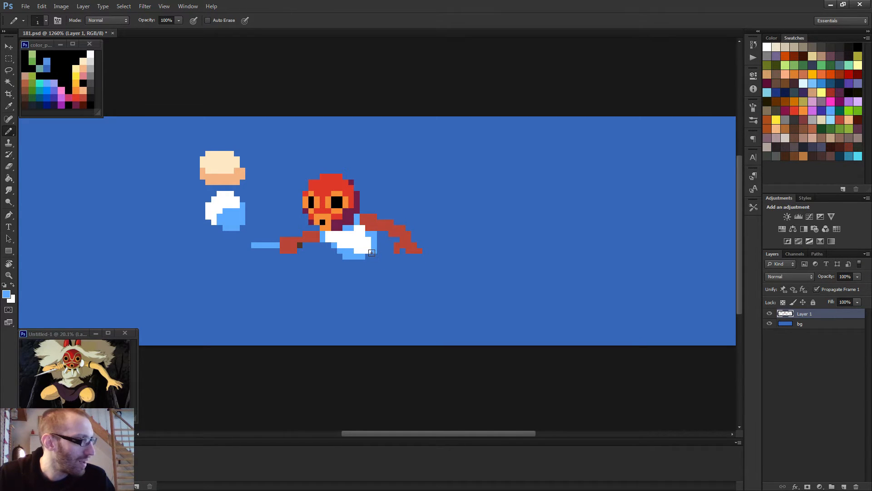
left_click(369, 251)
scroll(381, 259, "down", 5)
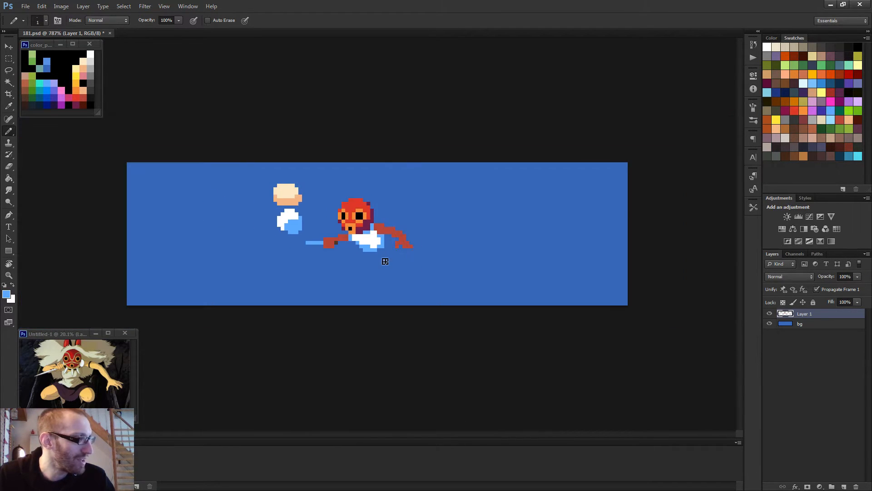
scroll(382, 254, "up", 3)
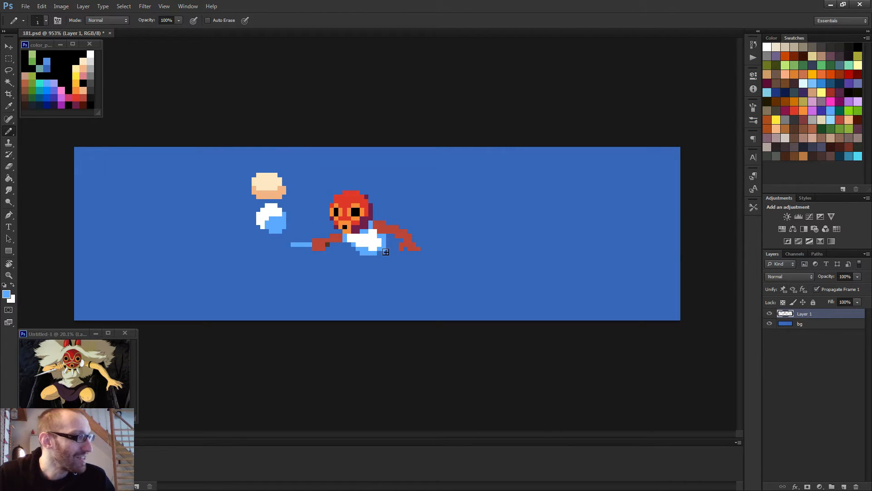
Step: Paint a thin thigh in the arm's brownish red just below the body, stepping down toward the left
left_click(374, 236, "alt")
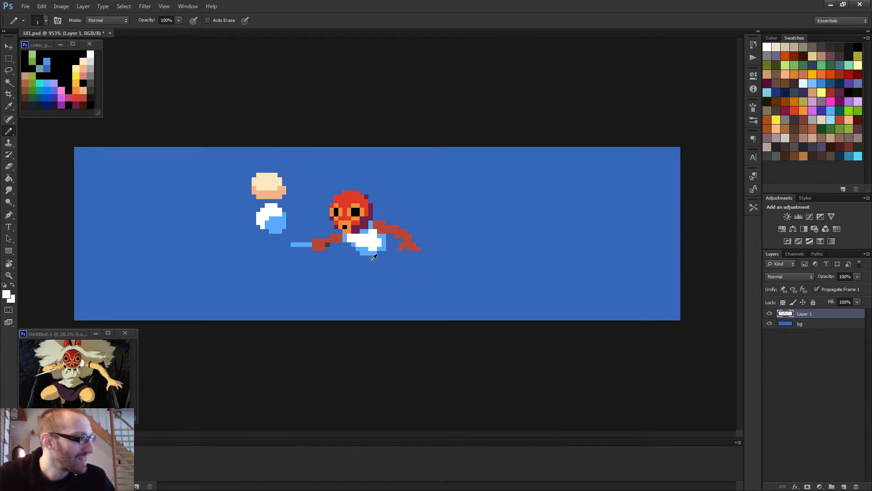
left_click(57, 98, "alt")
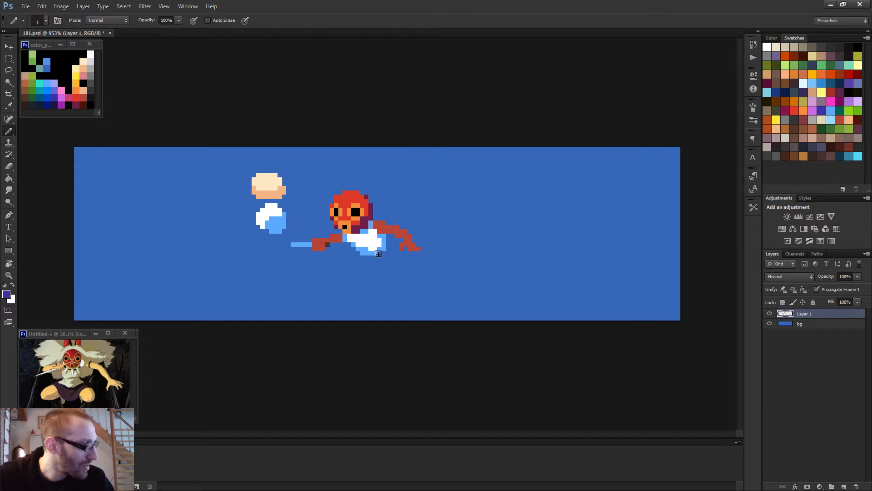
scroll(379, 241, "up", 1)
left_click(384, 229, "alt")
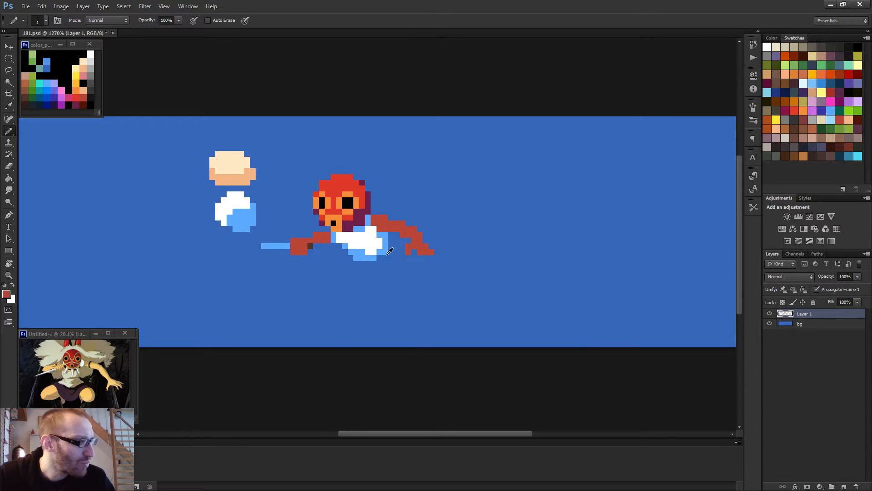
left_click(374, 264)
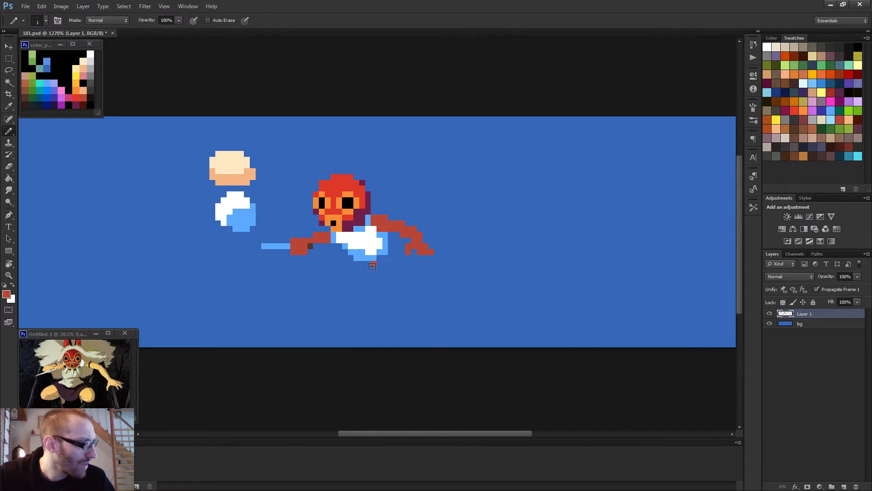
mouse_move(372, 266)
left_mouse_down()
mouse_move(338, 269)
mouse_move(356, 268)
left_mouse_up()
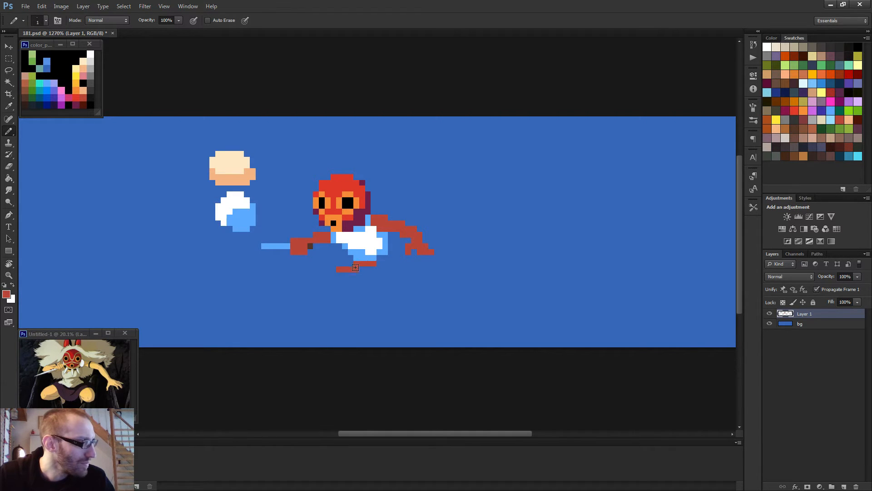
scroll(357, 294, "down", 3)
scroll(372, 279, "up", 3)
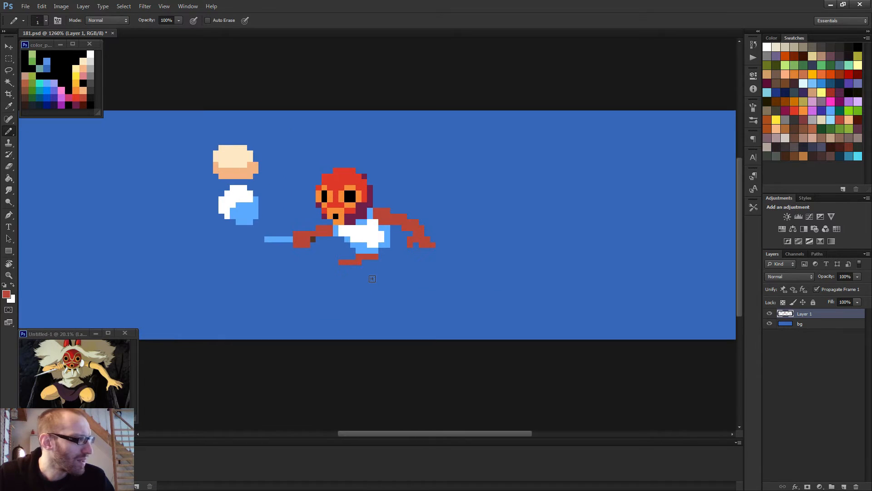
Step: Extend the left leg from the knee diagonally down to the right as a thin lower leg ending in a foot pixel
left_click(340, 263)
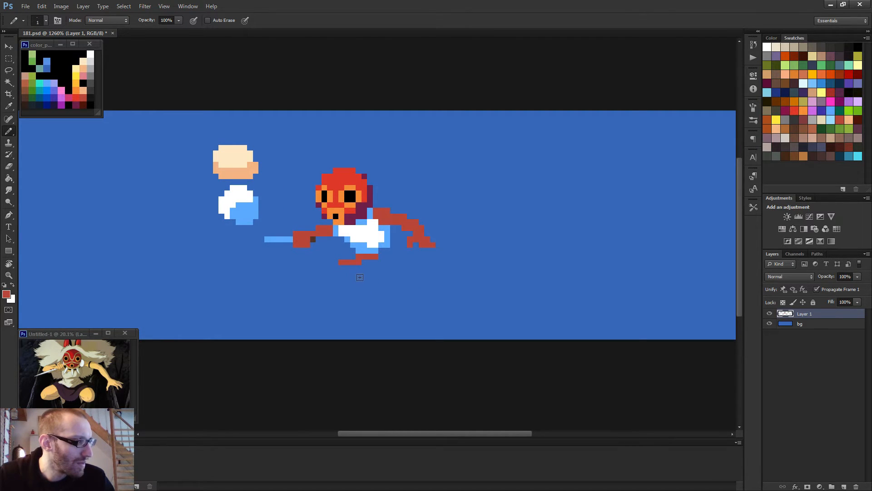
scroll(368, 278, "down", 4)
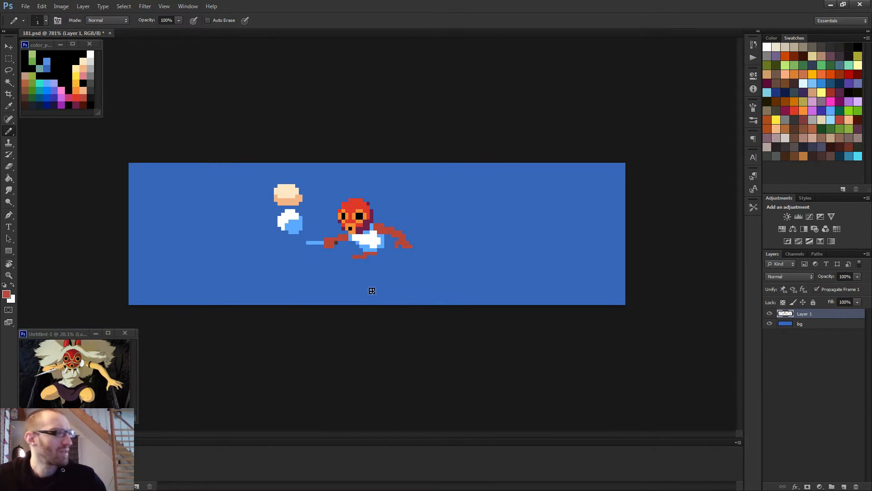
scroll(375, 263, "up", 3)
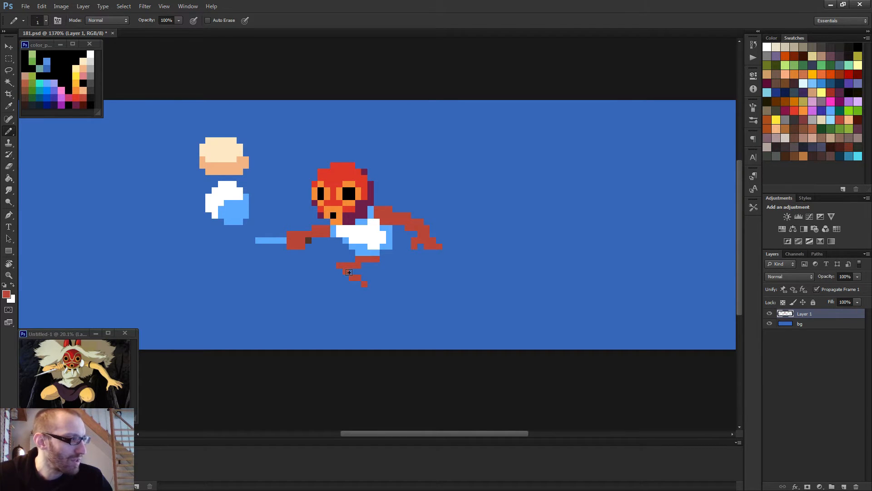
Step: Thicken the folded left leg by filling the space between thigh and lower leg with the same brownish red
left_click_drag(349, 272, 369, 272)
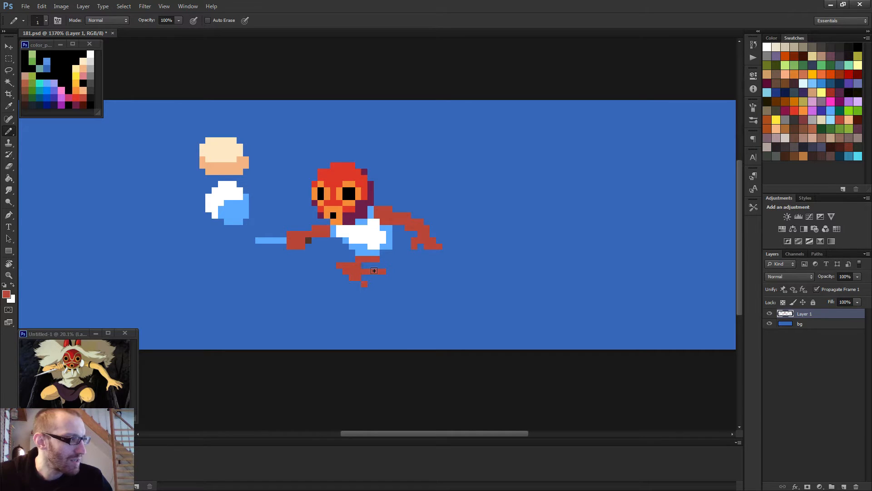
scroll(361, 271, "down", 5)
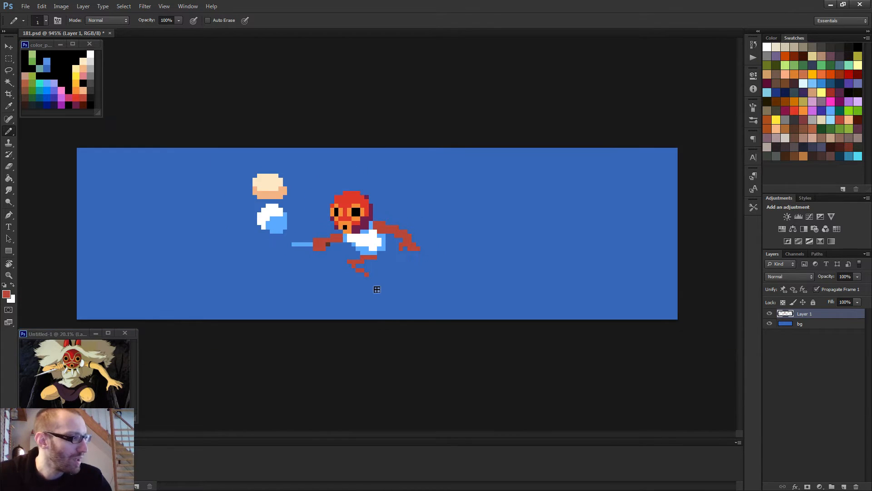
scroll(368, 269, "up", 4)
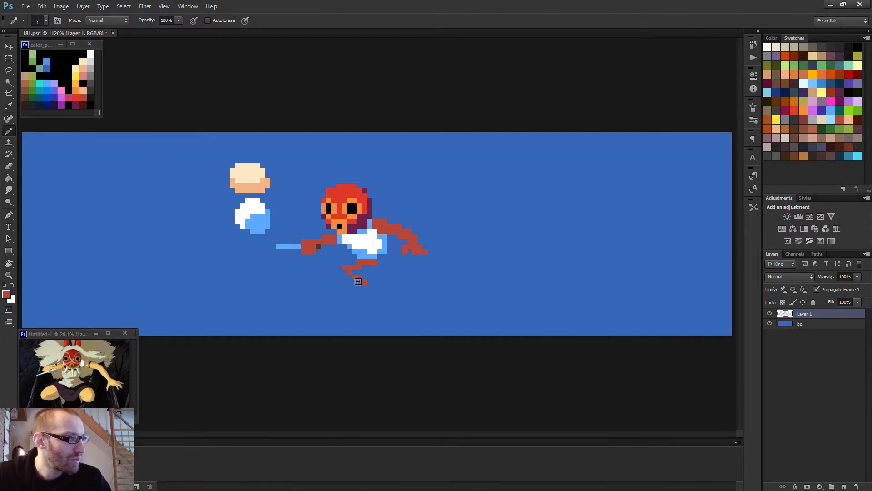
left_click(345, 273)
mouse_move(364, 273)
left_mouse_down()
mouse_move(355, 273)
mouse_move(375, 267)
left_mouse_up()
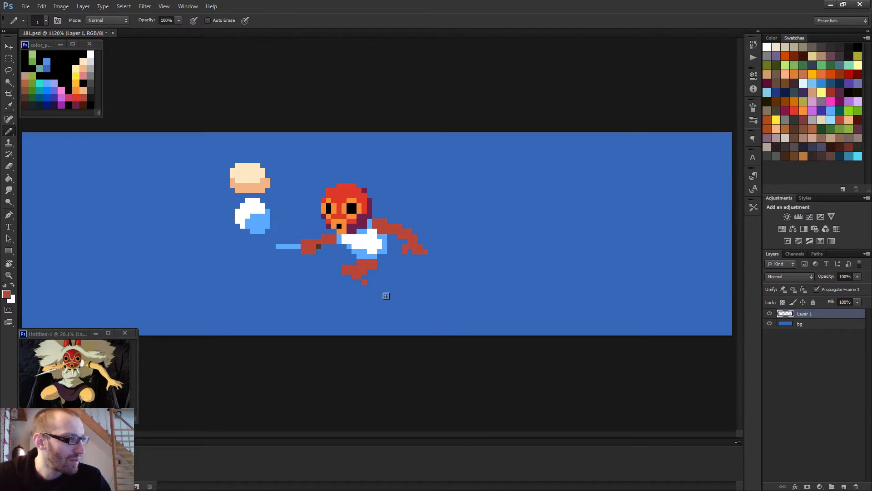
Step: Paint a short right leg with a foot pixel in brownish red, hanging from the right end of the hips
scroll(394, 297, "down", 2)
scroll(394, 297, "down", 1)
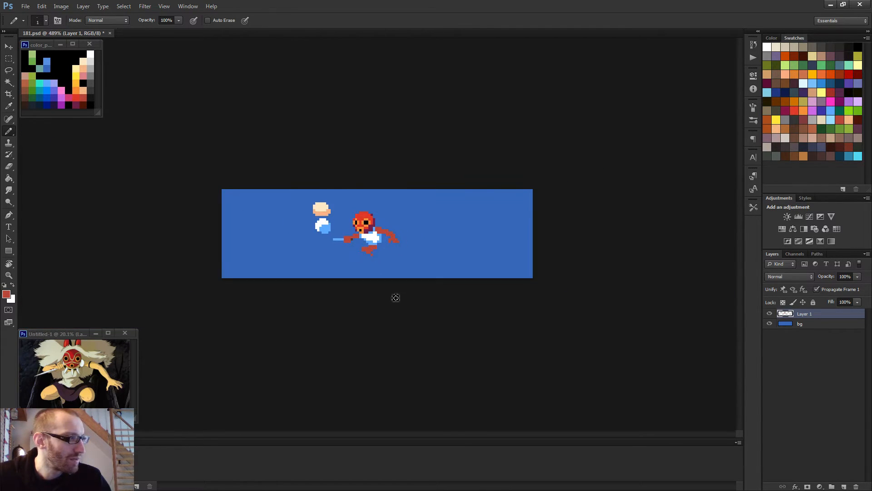
scroll(396, 298, "up", 2)
scroll(385, 281, "up", 2)
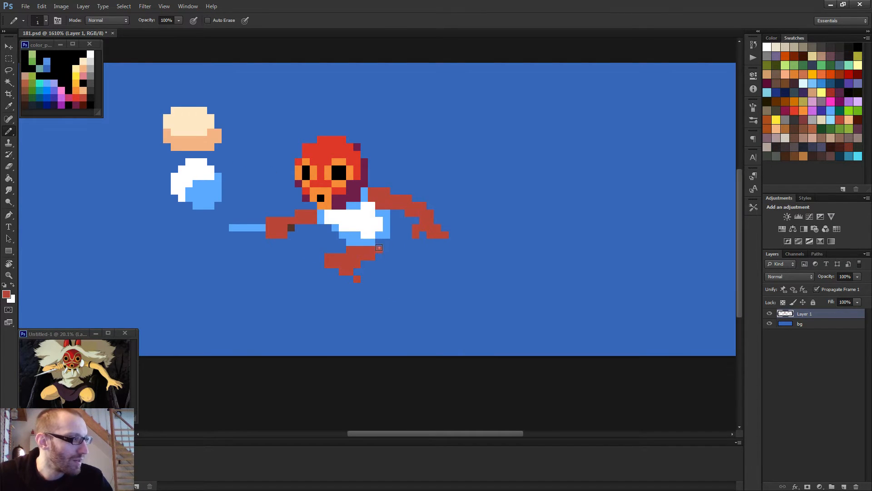
left_click(379, 249)
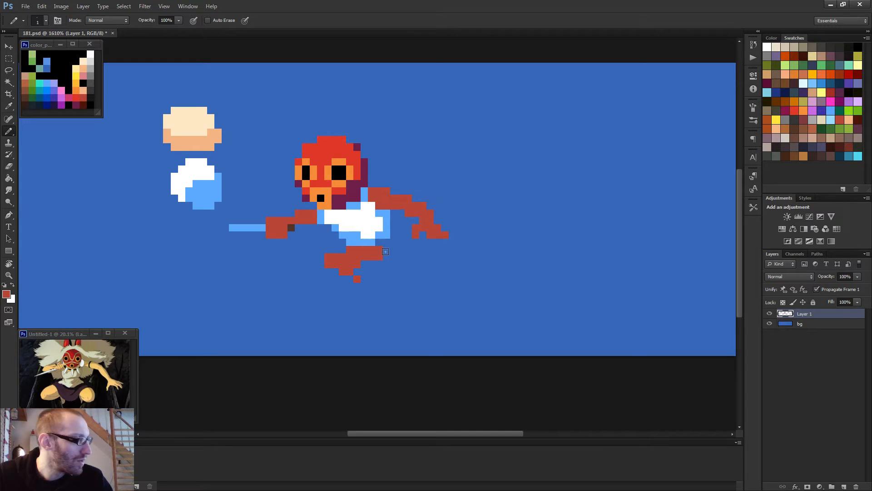
mouse_move(380, 251)
left_mouse_down()
mouse_move(371, 255)
mouse_move(386, 271)
mouse_move(384, 262)
left_mouse_up()
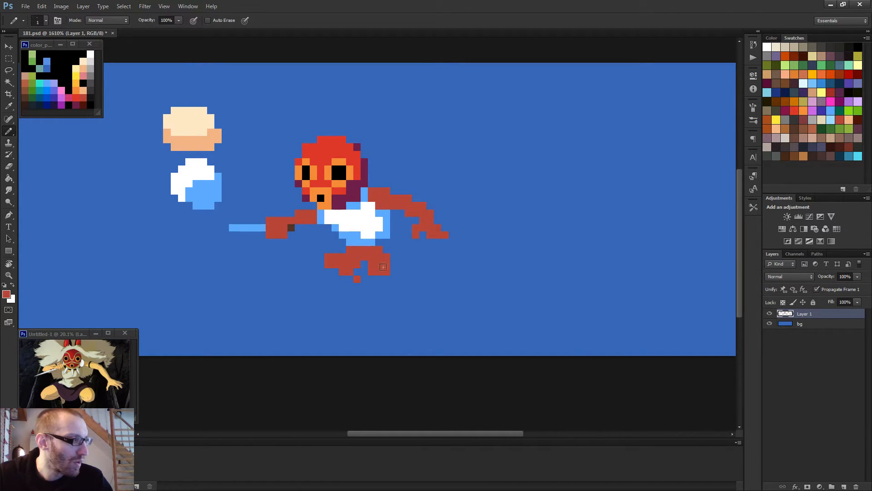
Step: Select the legs below the top hip row and move them down by one pixel, then clear the selection
scroll(379, 272, "down", 3)
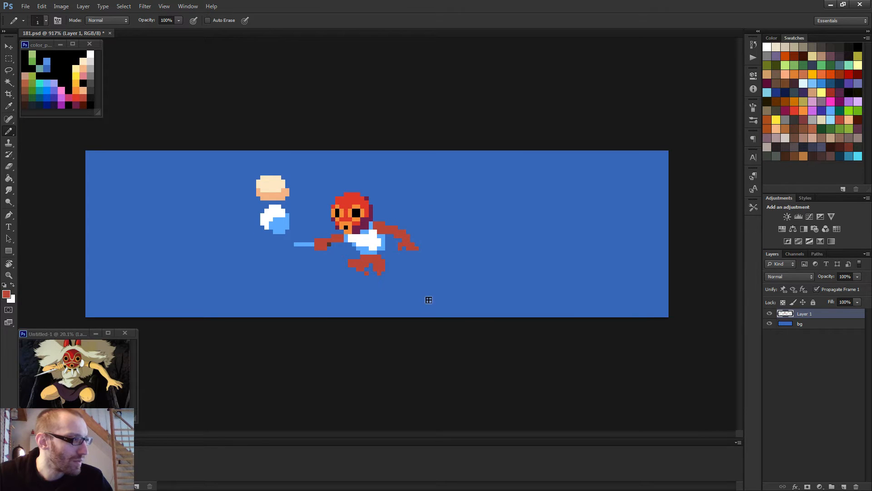
scroll(430, 302, "down", 3)
scroll(427, 302, "down", 1)
scroll(422, 298, "up", 3)
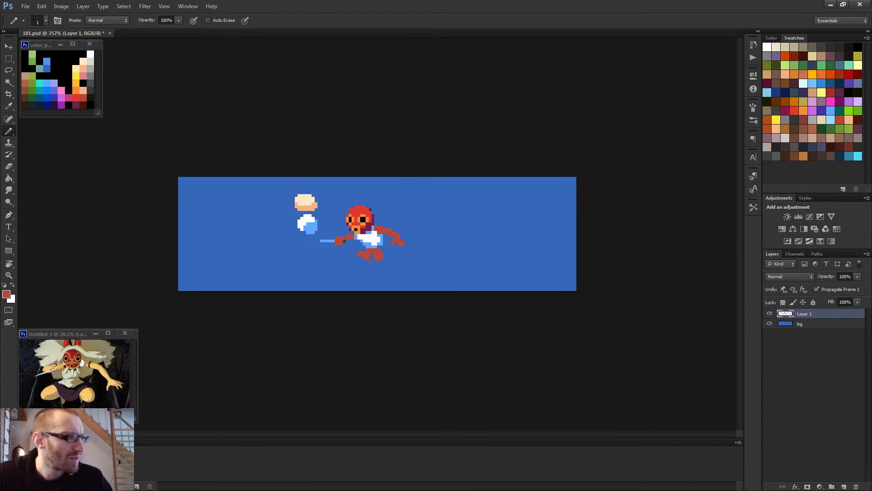
key("m")
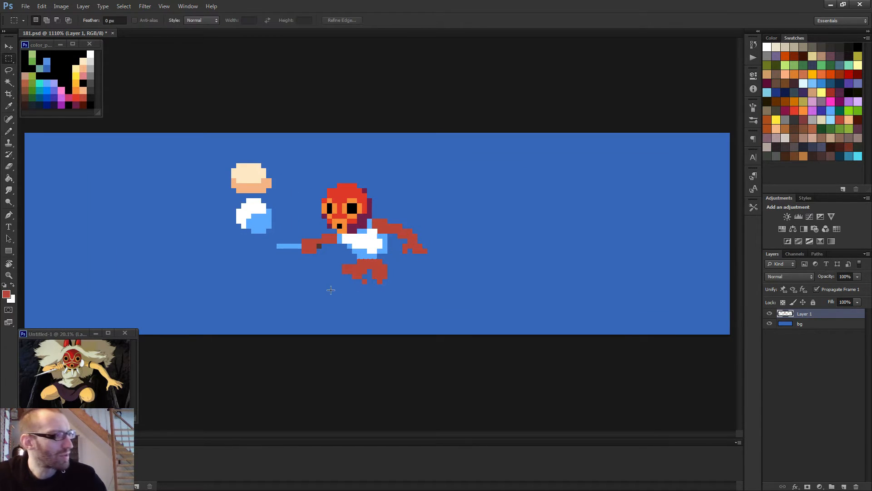
left_click_drag(327, 294, 418, 264)
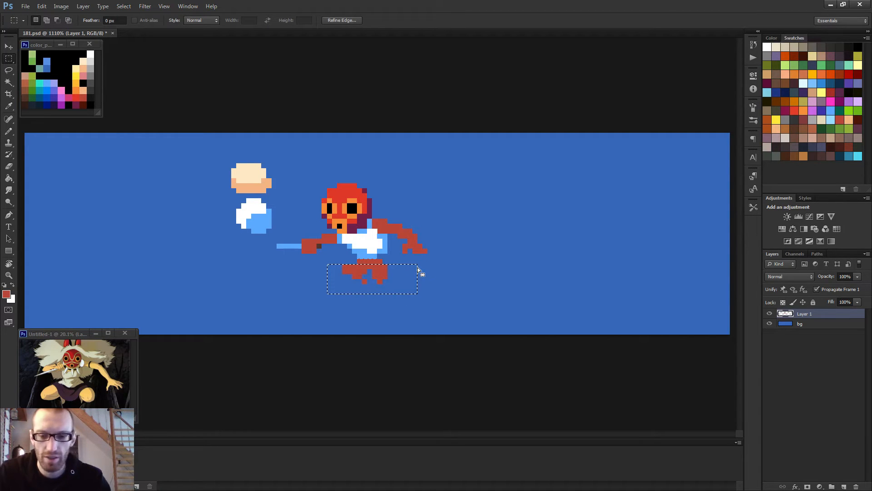
key("v")
key("Down")
key("Down")
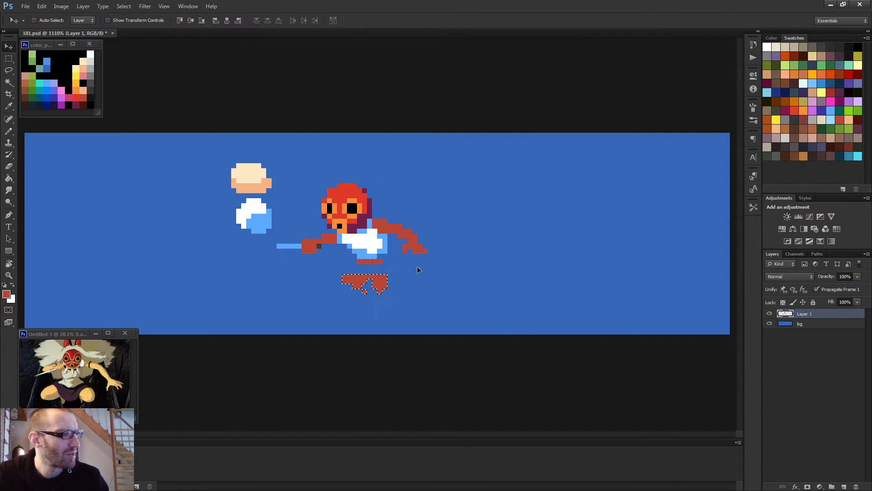
key("Up")
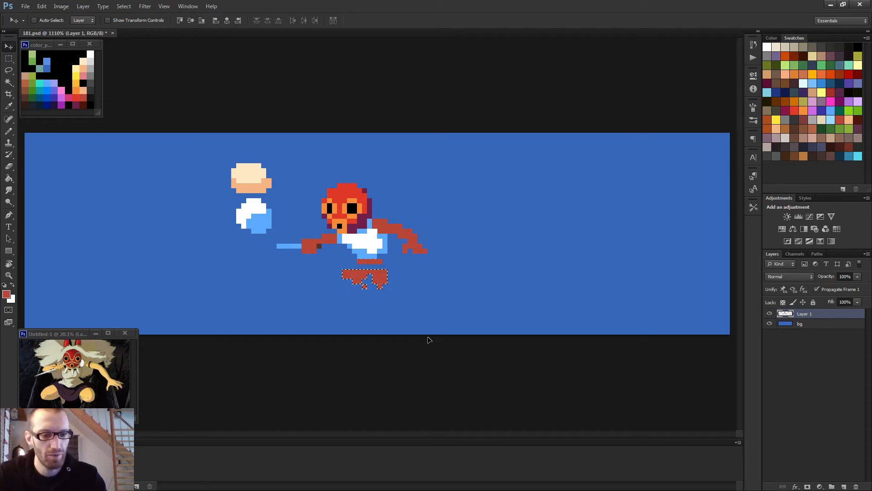
key("ctrl+d")
Step: Fill the gap between the hip row and the lowered legs with brownish red, widening the left thigh by a pixel
key("b")
scroll(353, 302, "up", 3)
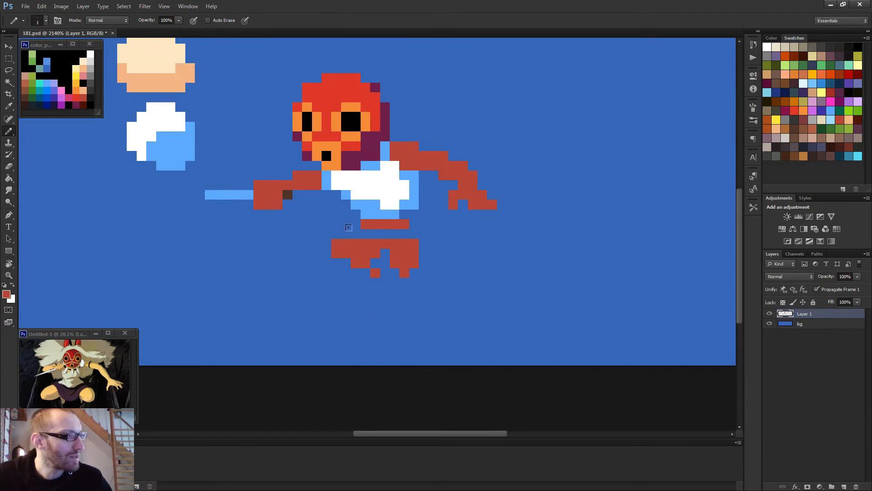
left_click_drag(372, 229, 399, 230)
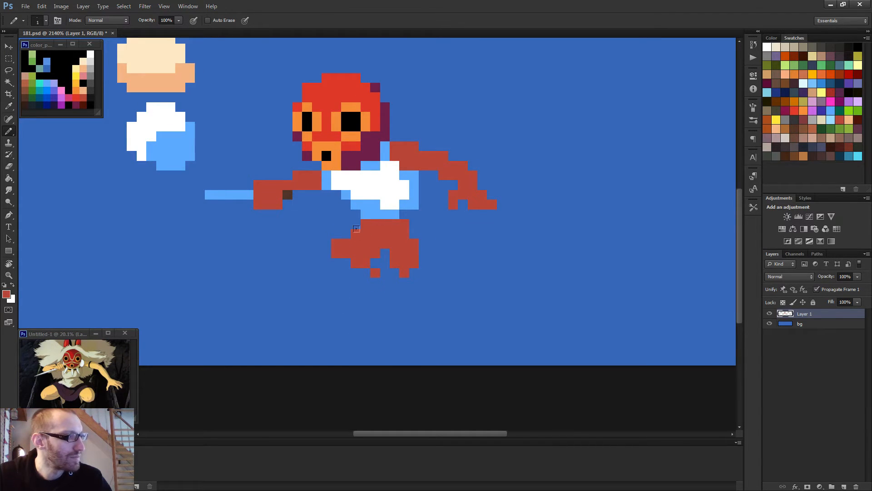
Step: Erase the brownish red pixels between the left thigh and the lower leg to open up the folded leg
scroll(461, 287, "down", 3)
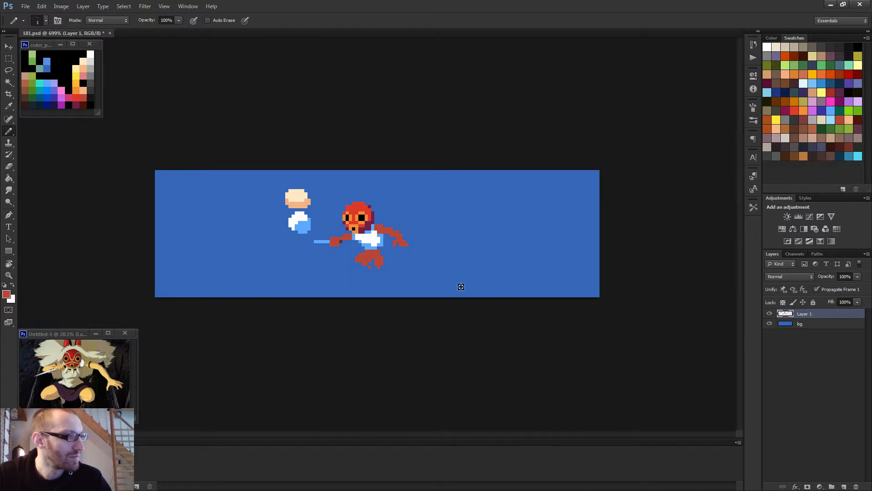
scroll(415, 276, "up", 3)
key("e")
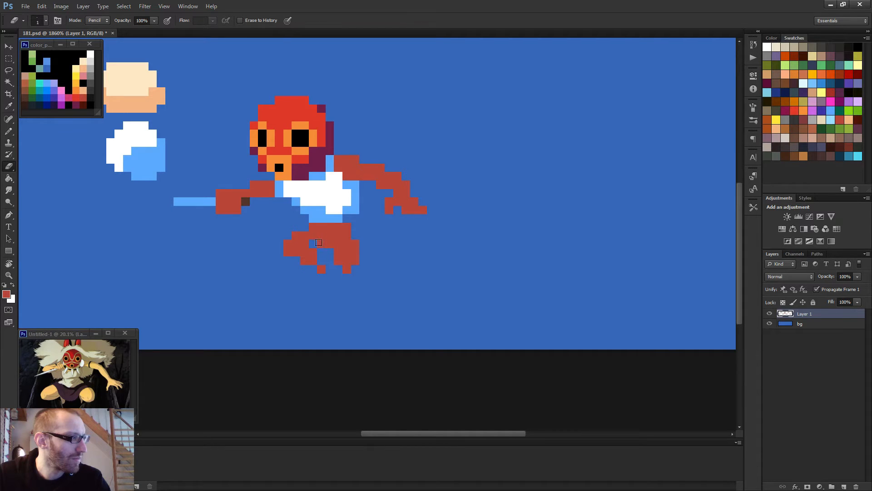
left_click_drag(318, 242, 325, 242)
scroll(342, 258, "down", 2)
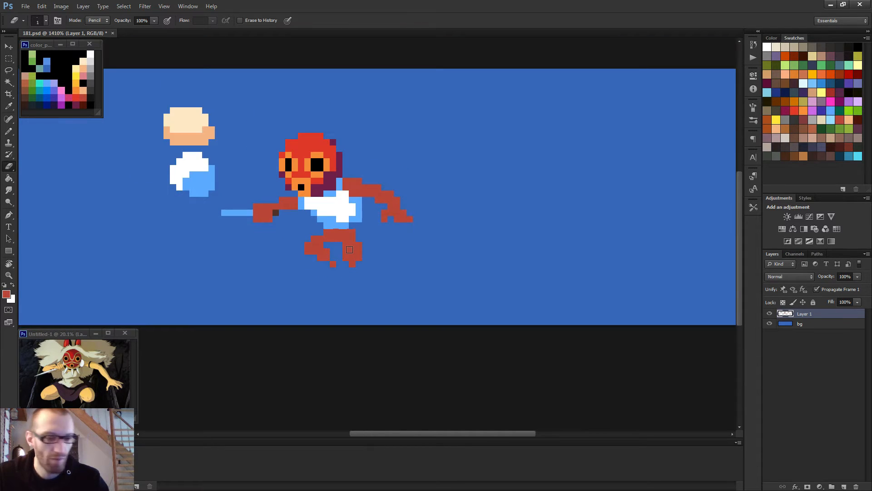
key("b")
scroll(389, 285, "down", 4)
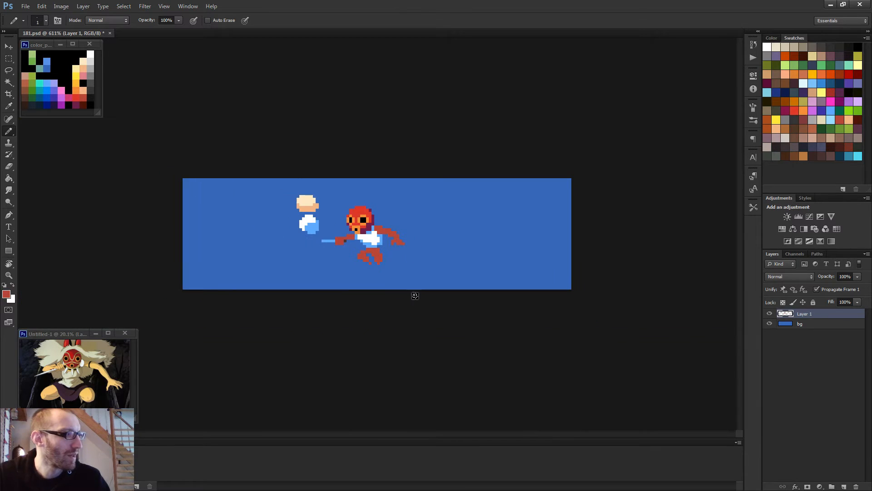
scroll(413, 294, "up", 3)
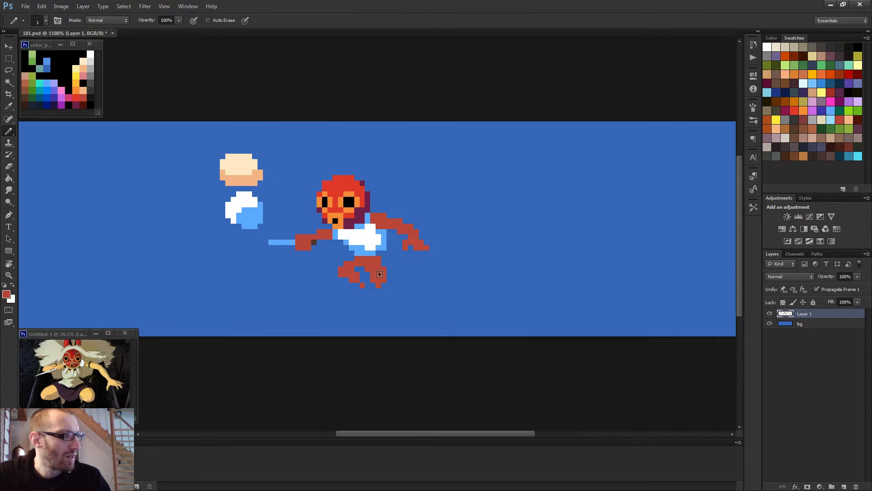
Step: Try adding a brownish red pixel at the left end of the top hip row
key("e")
scroll(389, 290, "down", 5)
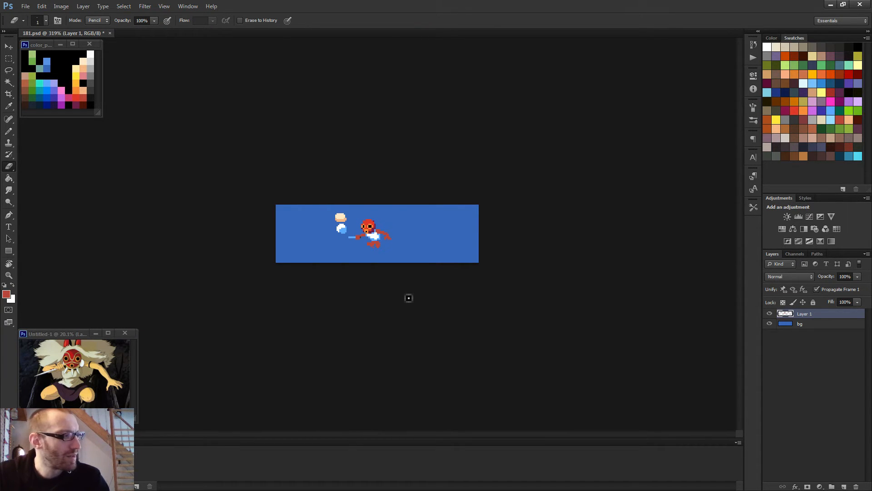
scroll(408, 298, "up", 6)
key("b")
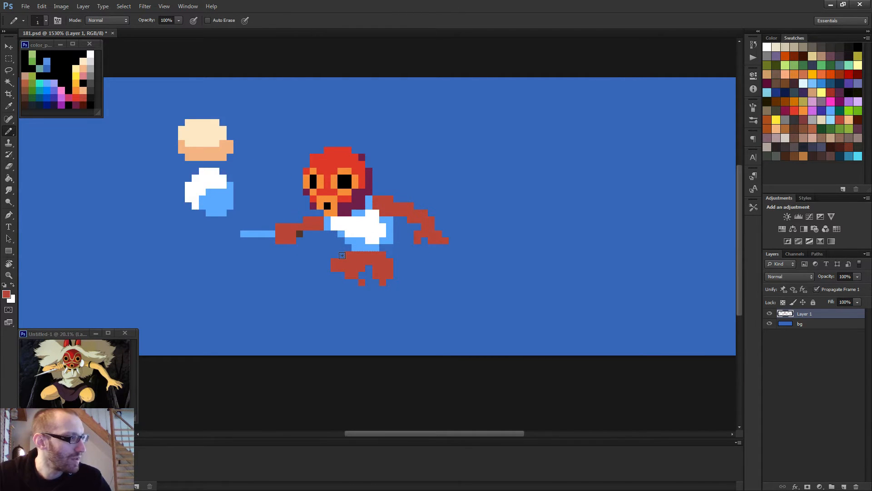
left_click(343, 255)
scroll(395, 266, "down", 4)
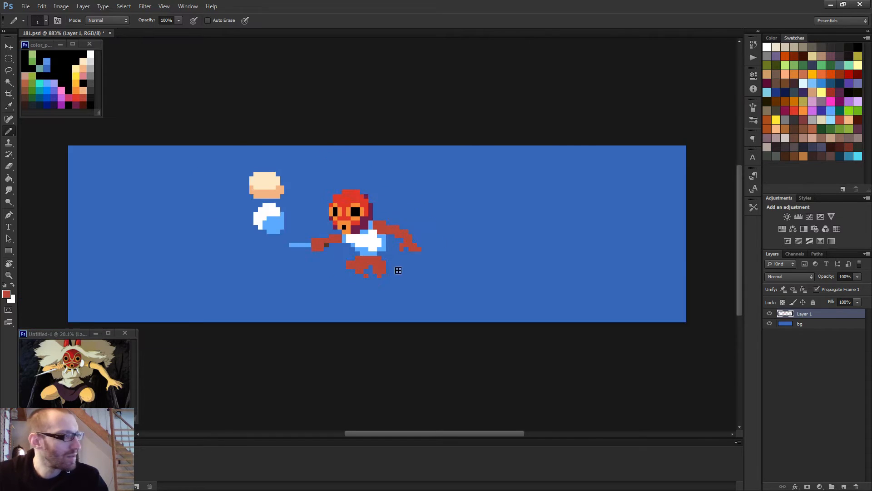
scroll(391, 271, "down", 1)
scroll(391, 273, "up", 4)
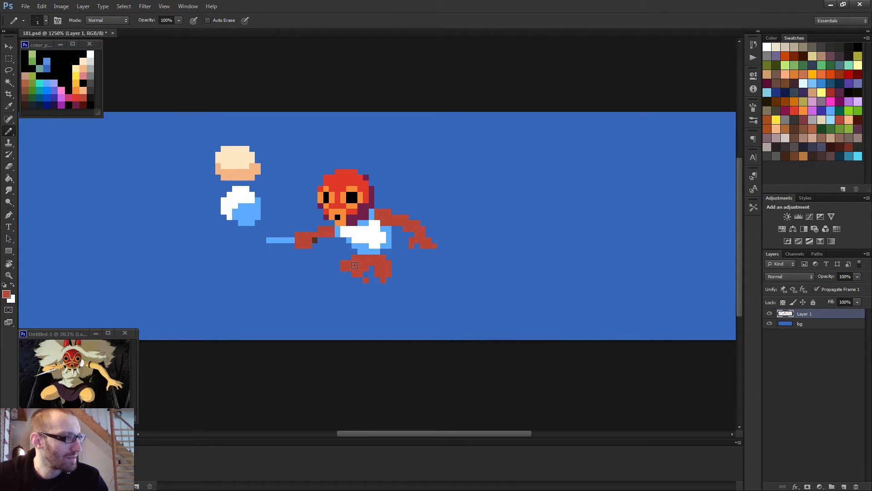
scroll(398, 274, "down", 3)
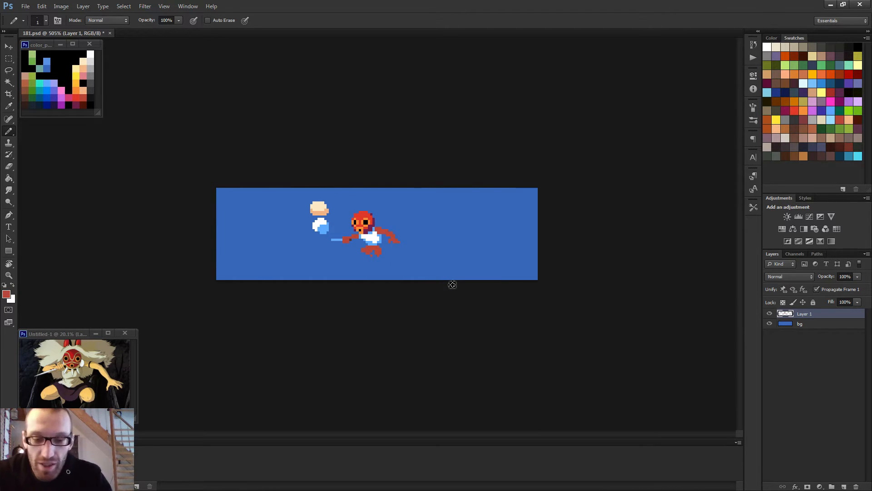
Step: Select both legs beneath the top hip row, shift them down one pixel and deselect
key("m")
scroll(352, 275, "up", 3)
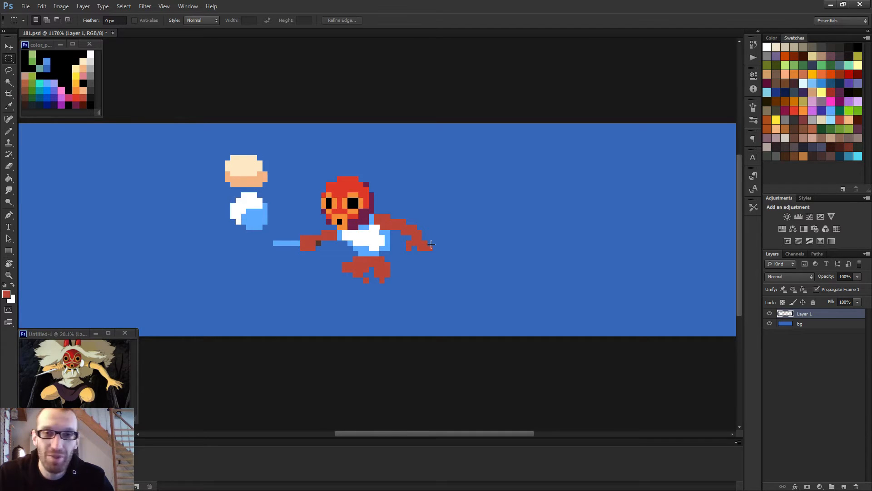
left_click_drag(336, 287, 408, 267)
key("v")
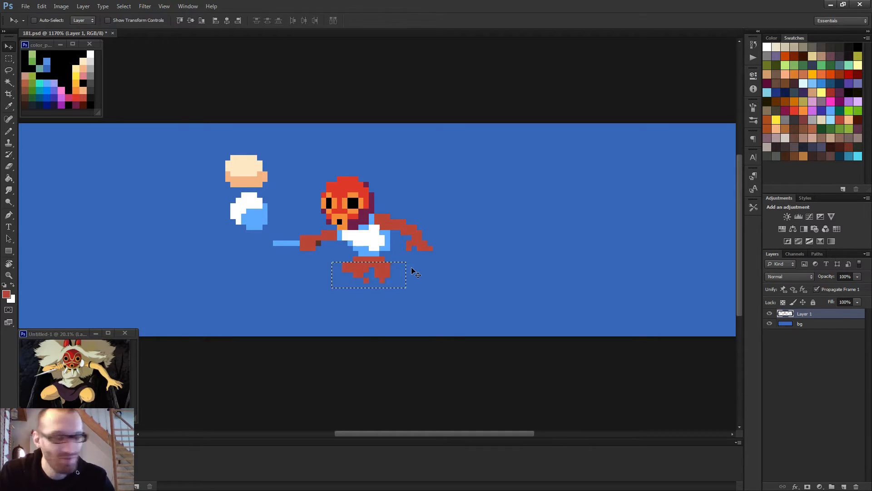
key("Down")
key("ctrl+d")
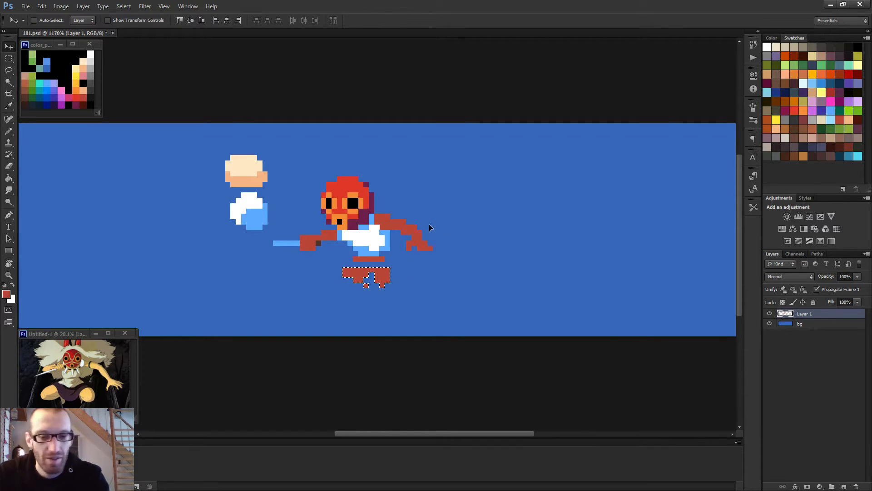
Step: Select only the left leg, move it three pixels to the left, and clear the selection
key("m")
left_click_drag(331, 262, 369, 293)
key("v")
key("Left")
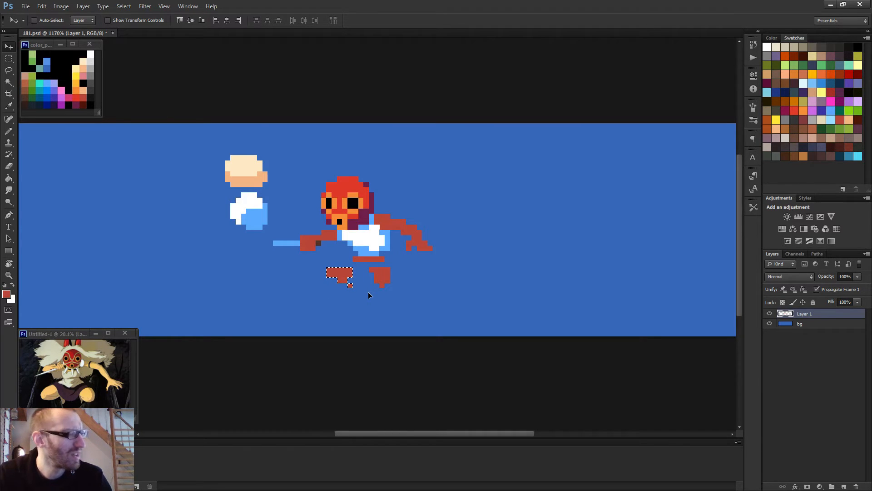
key("ctrl+d")
Step: Connect the hip row to both separated legs with brownish red, extending the left thigh out to the knee
scroll(368, 292, "down", 5)
key("b")
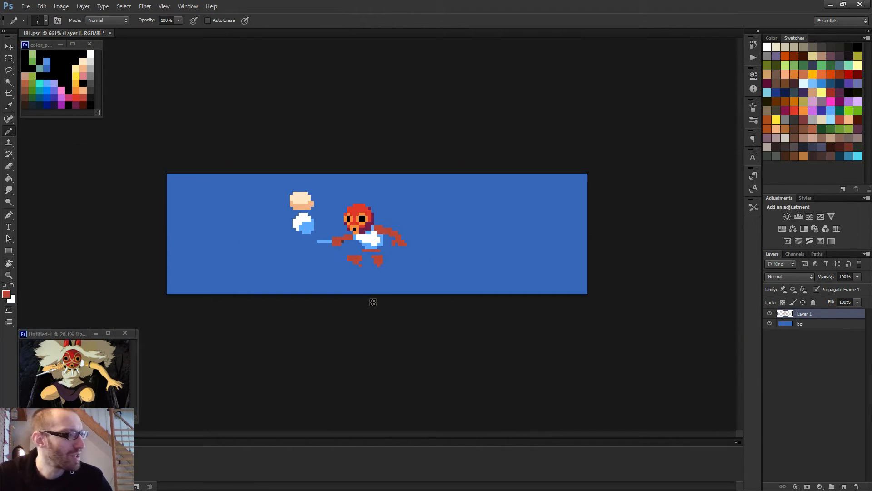
scroll(373, 302, "down", 2)
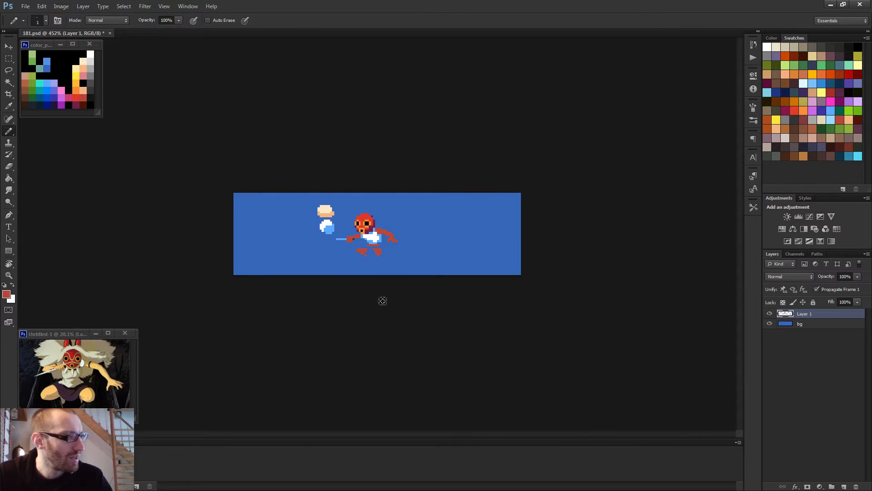
scroll(382, 299, "up", 4)
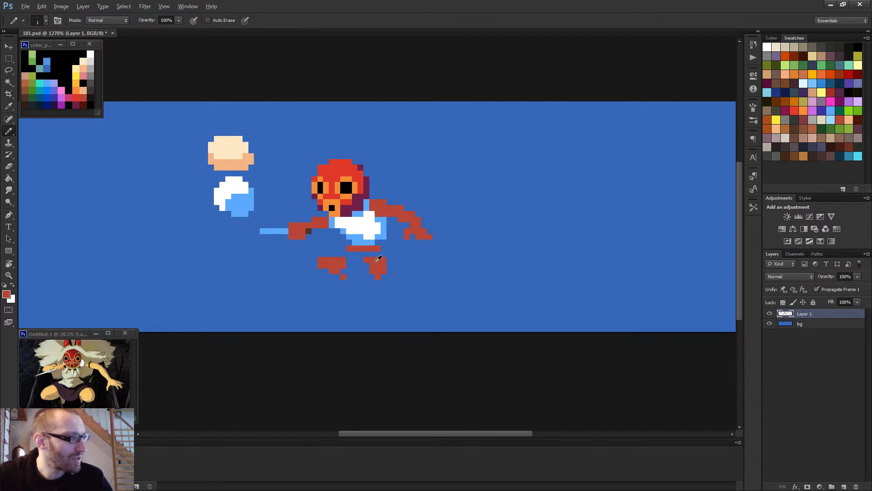
left_click_drag(379, 255, 331, 254)
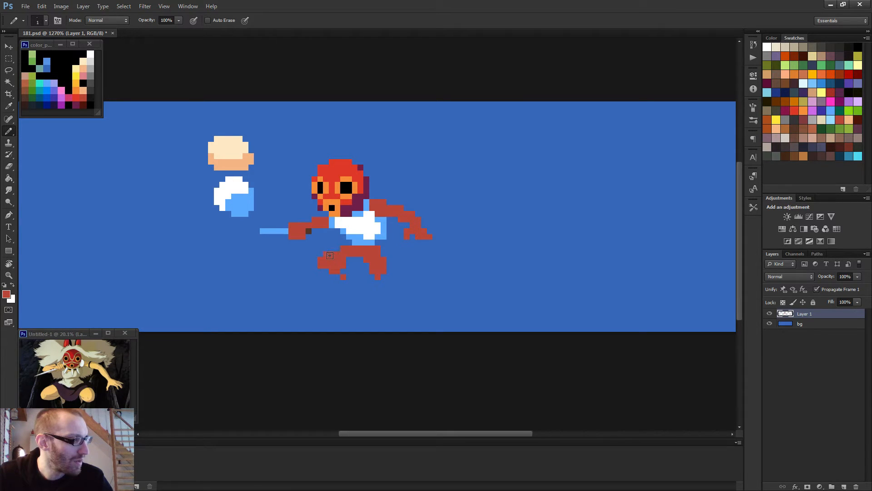
left_click(337, 249)
scroll(344, 252, "down", 3)
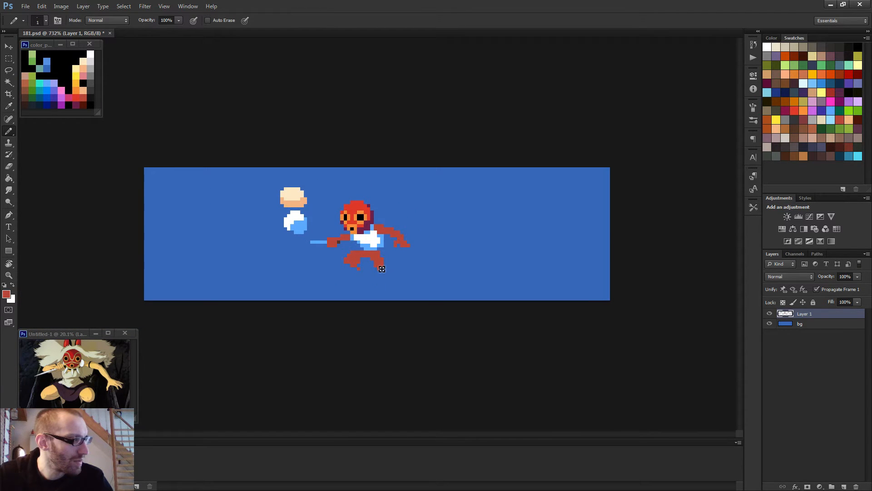
Step: Paint a slimmer lower left leg with a new foot pixel, then erase the old foot, the leg's lowest row and the knee's lower corner
scroll(388, 272, "down", 2)
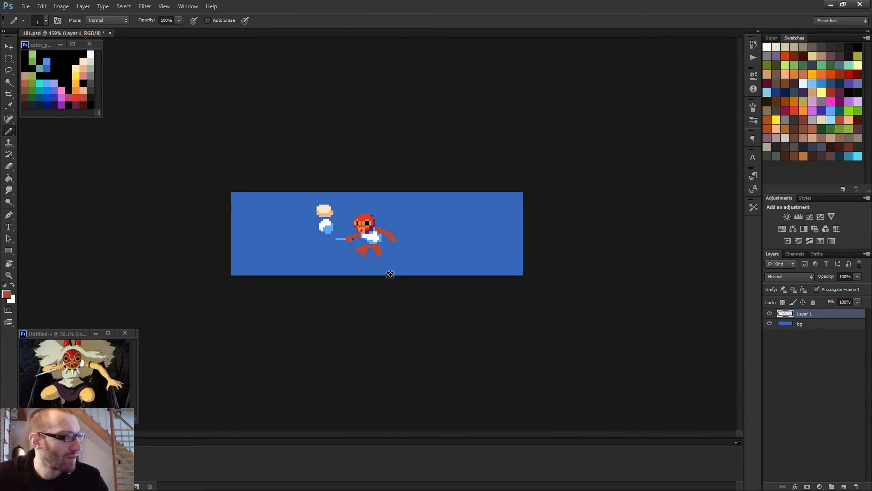
scroll(380, 272, "up", 1)
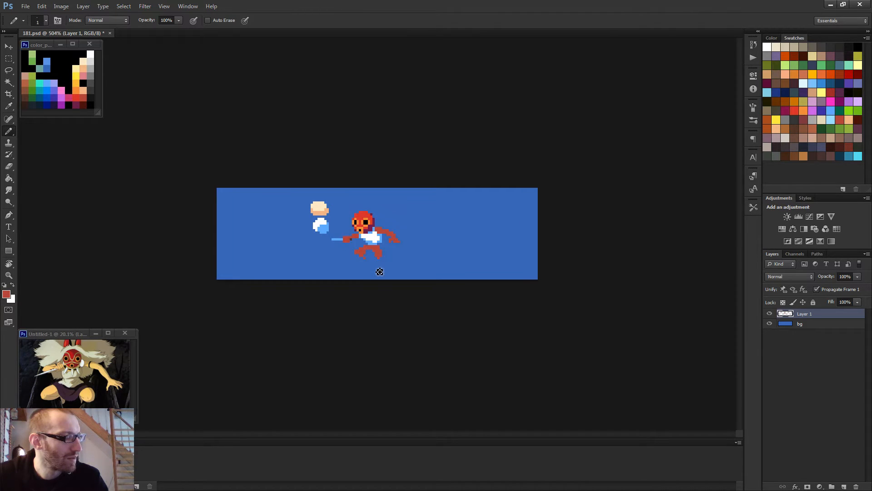
scroll(379, 273, "down", 2)
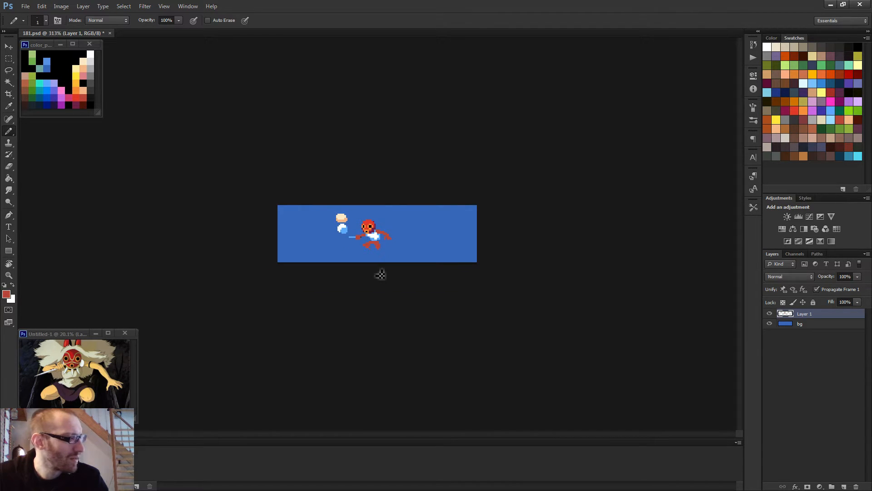
scroll(381, 273, "up", 5)
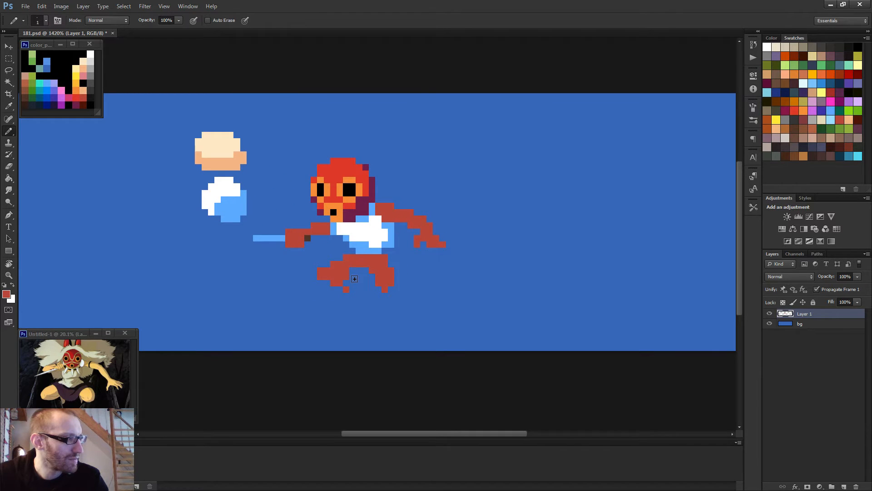
left_click_drag(354, 279, 359, 282)
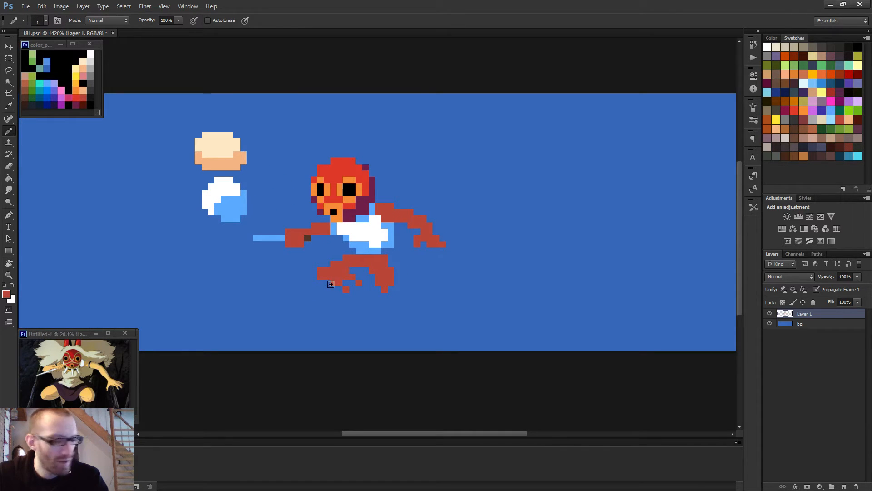
key("e")
left_click(347, 289)
left_click(321, 277)
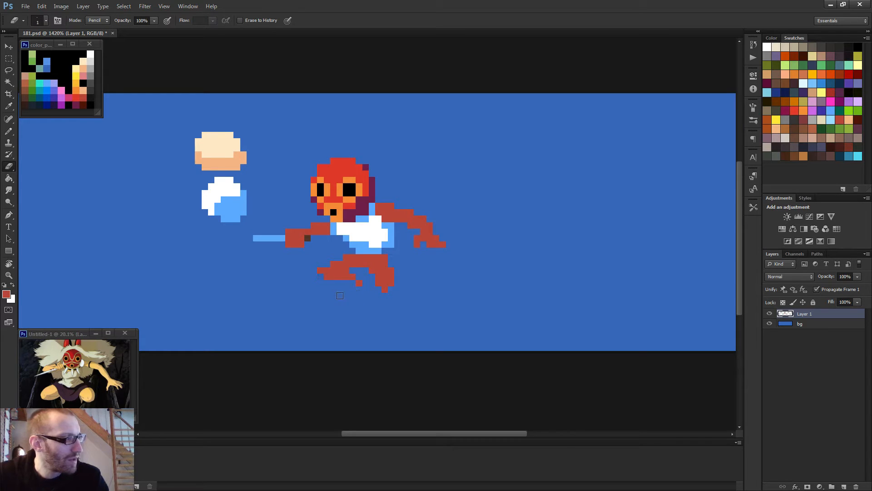
Step: Thicken the left inner thigh with brownish red to narrow the gap between the legs
scroll(340, 295, "down", 5)
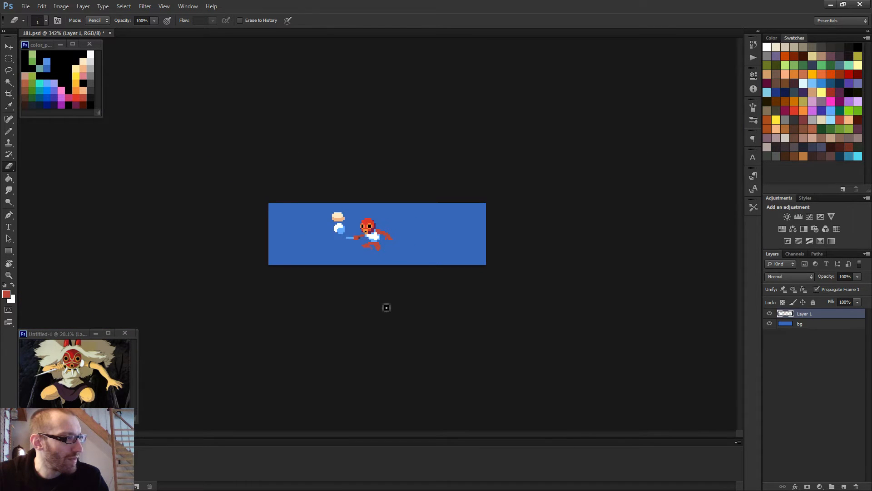
key("b")
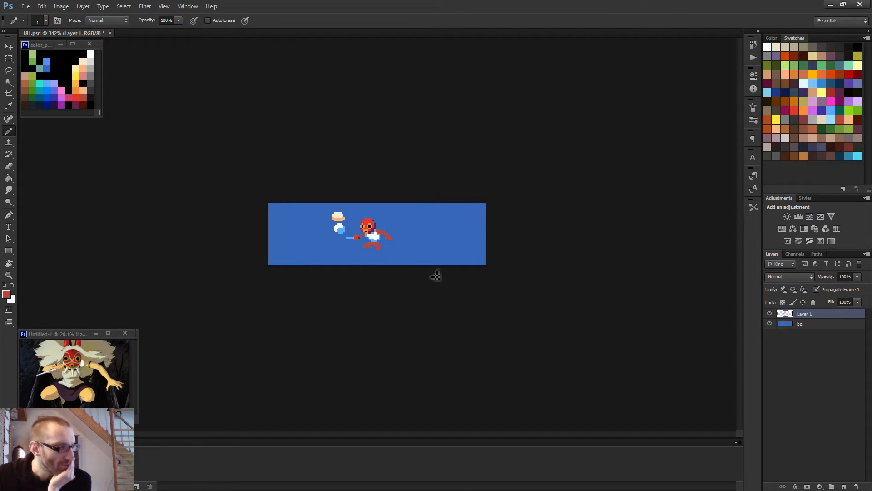
scroll(422, 284, "up", 4)
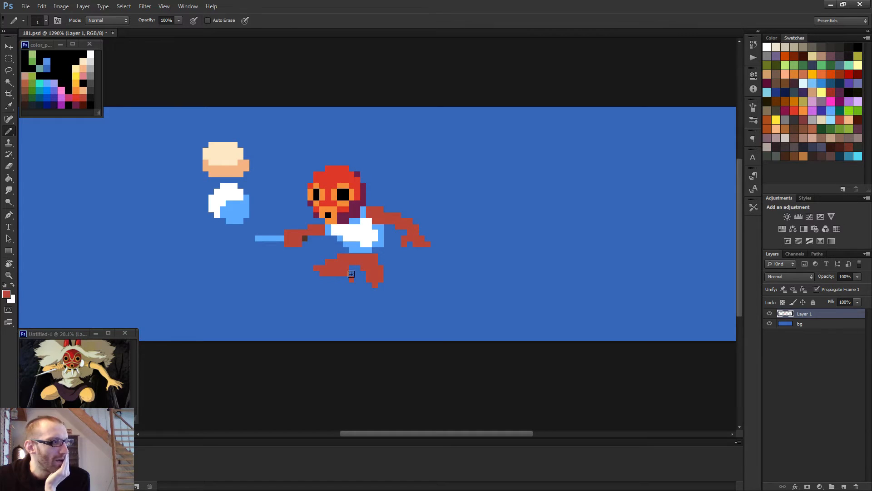
scroll(379, 286, "down", 4)
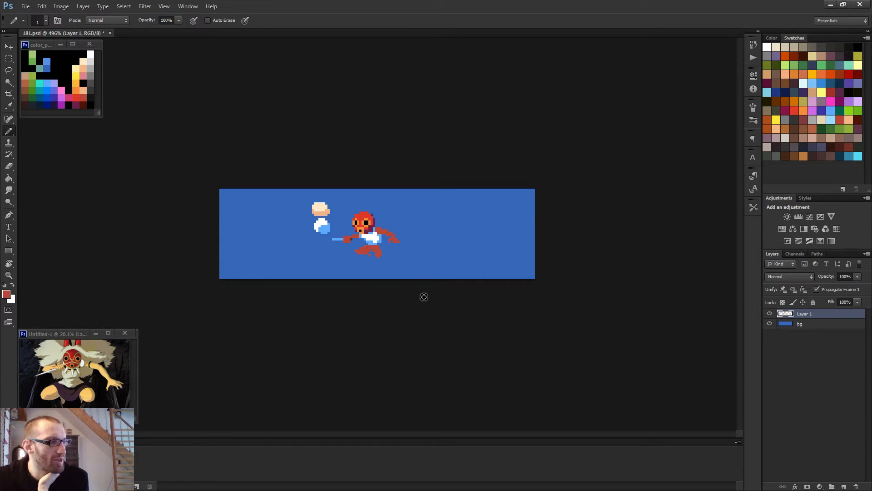
scroll(408, 286, "up", 4)
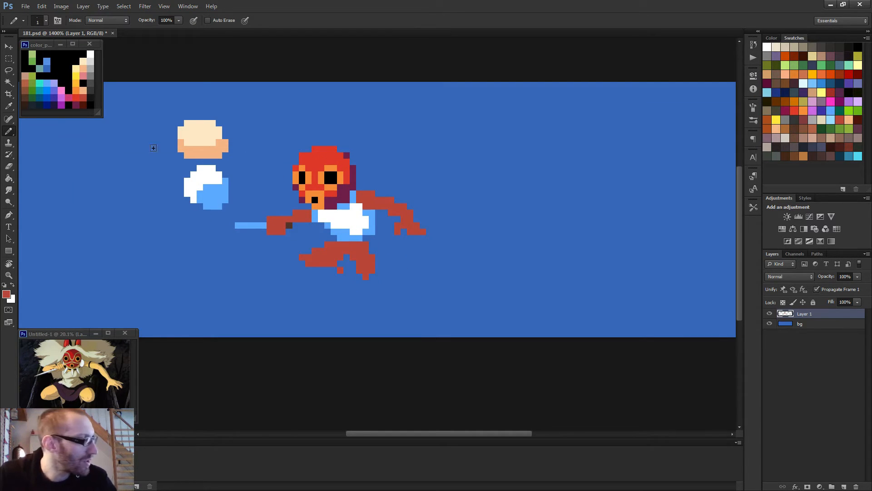
Step: Sample dark navy from the color palette image and paint it across the top hip row
left_click(57, 102, "alt")
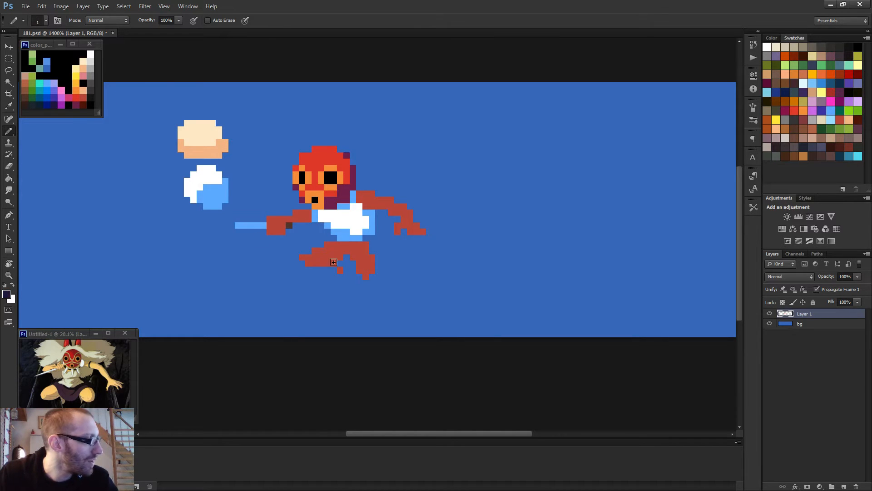
scroll(342, 260, "up", 3)
left_click_drag(318, 234, 370, 232)
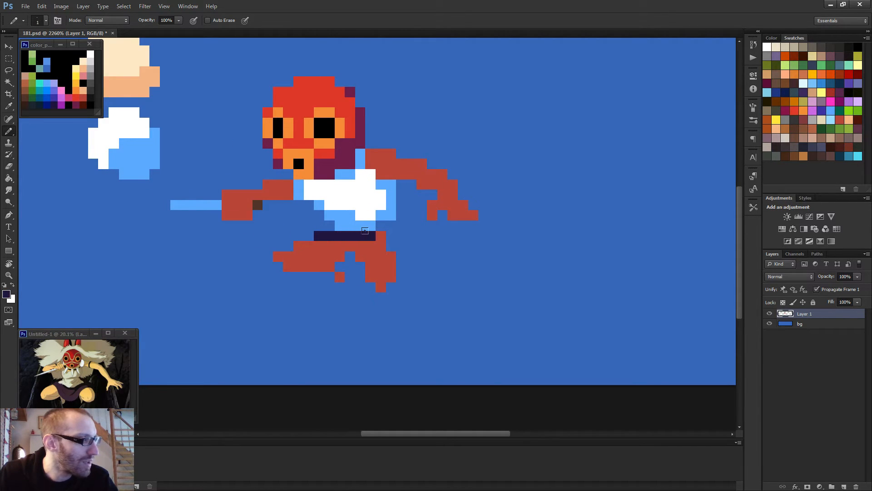
Step: Sample violet from the color palette image and paint the whole top hip row with it as the skirt's waistband
left_click(56, 94, "alt")
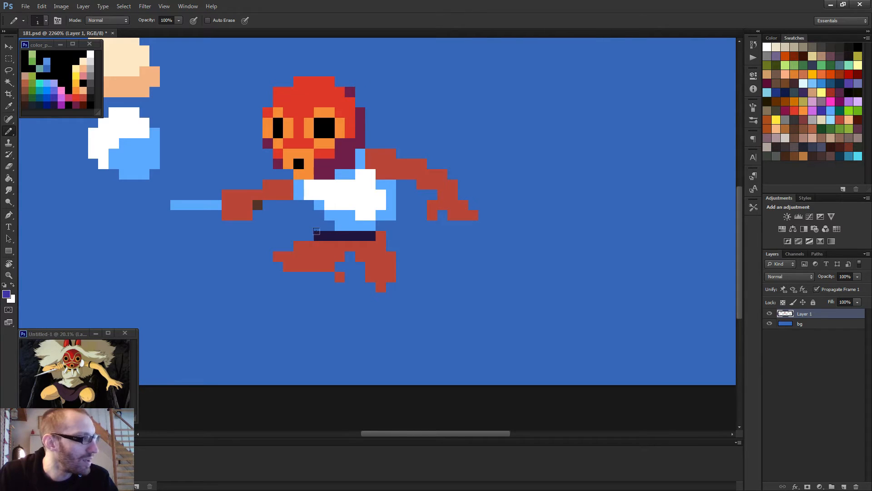
left_click_drag(316, 234, 375, 232)
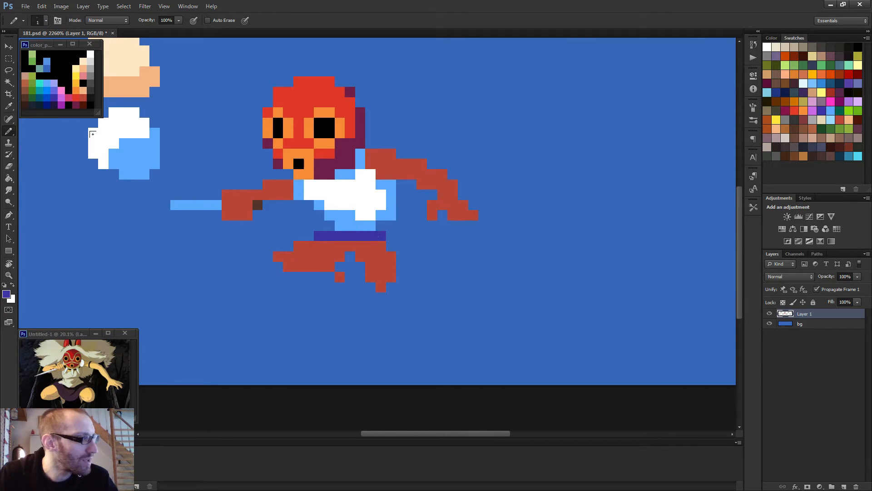
scroll(307, 225, "down", 3)
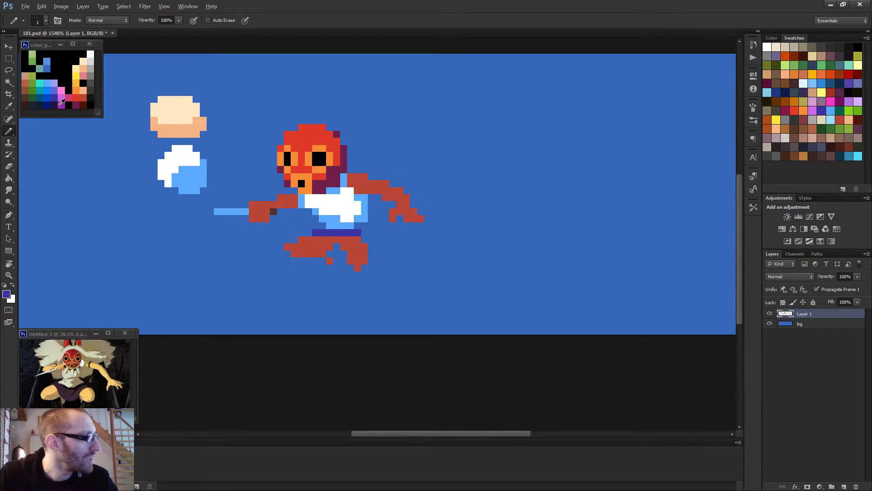
Step: Sample dark navy from the color palette image, repaint the waistband with it and extend the skirt down over the thighs
left_click(54, 105, "alt")
left_click_drag(313, 232, 360, 233)
left_click(364, 240)
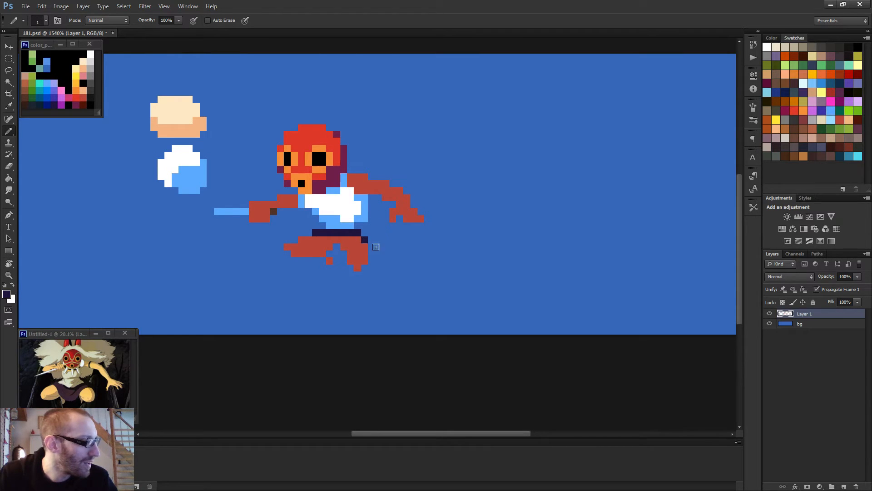
mouse_move(364, 240)
left_mouse_down()
mouse_move(343, 252)
mouse_move(324, 239)
left_mouse_up()
left_click(343, 246)
left_click(309, 232)
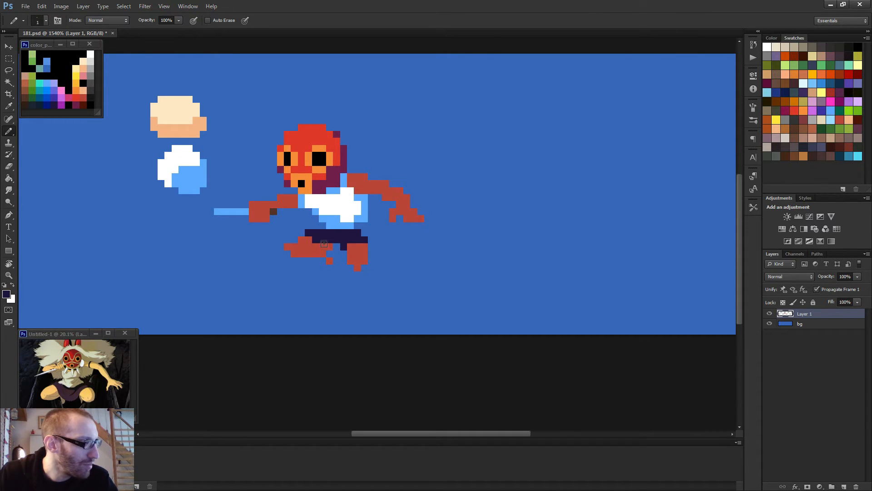
left_click(323, 244)
scroll(329, 246, "down", 3)
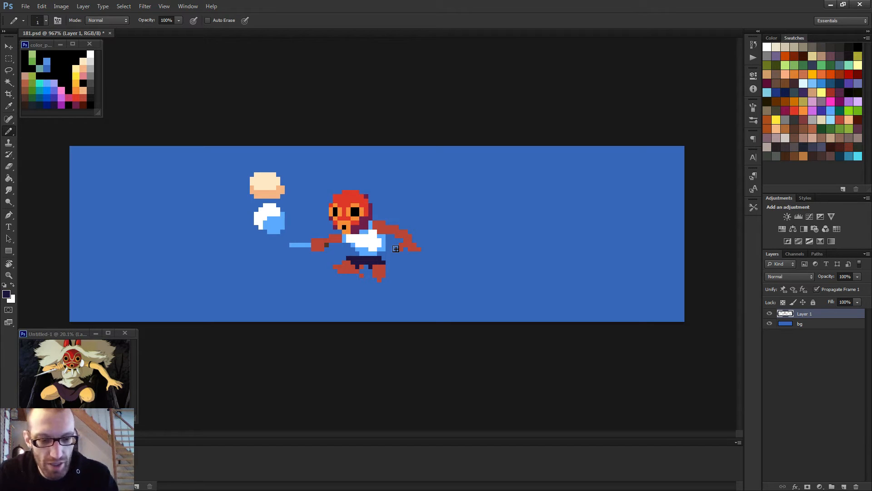
Step: Fill the gaps in the skirt's lowest row between the legs with the dark navy from the skirt
scroll(365, 272, "up", 3)
left_click(338, 273, "alt")
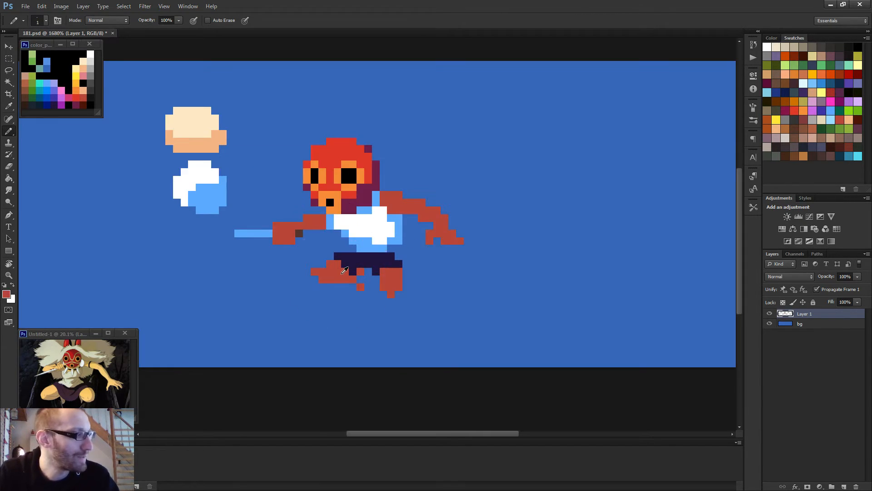
left_click(361, 264, "alt")
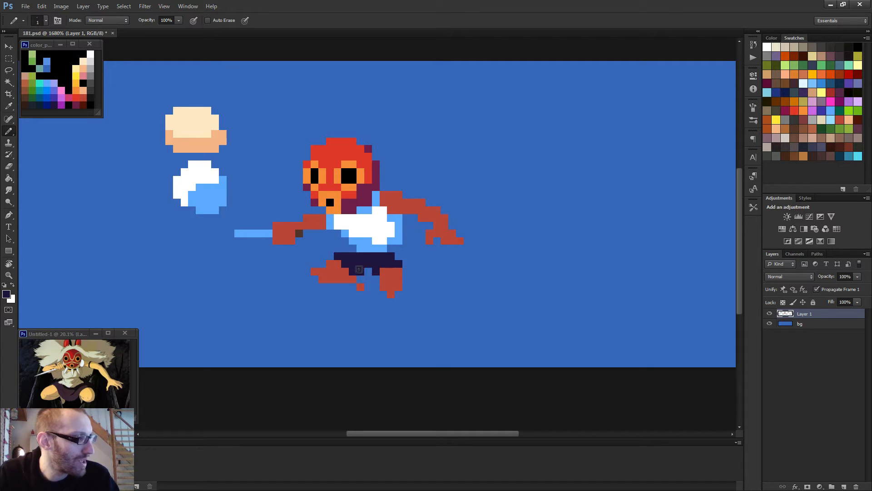
scroll(396, 304, "down", 5, "alt")
scroll(396, 303, "down", 1, "alt")
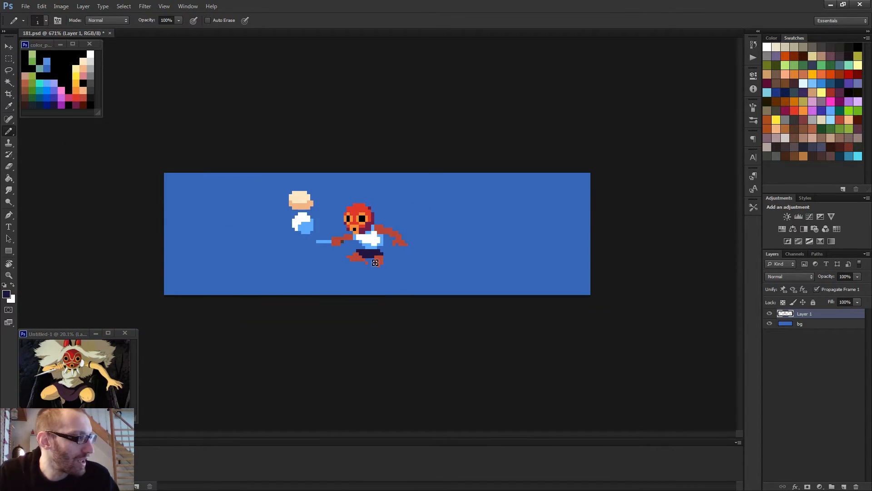
scroll(394, 299, "down", 2, "alt")
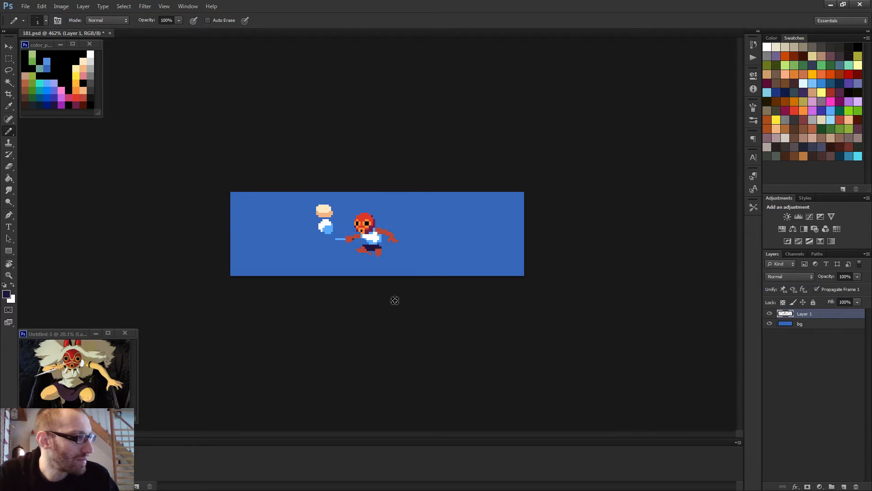
scroll(394, 300, "up", 4, "alt")
left_click(394, 281, "alt")
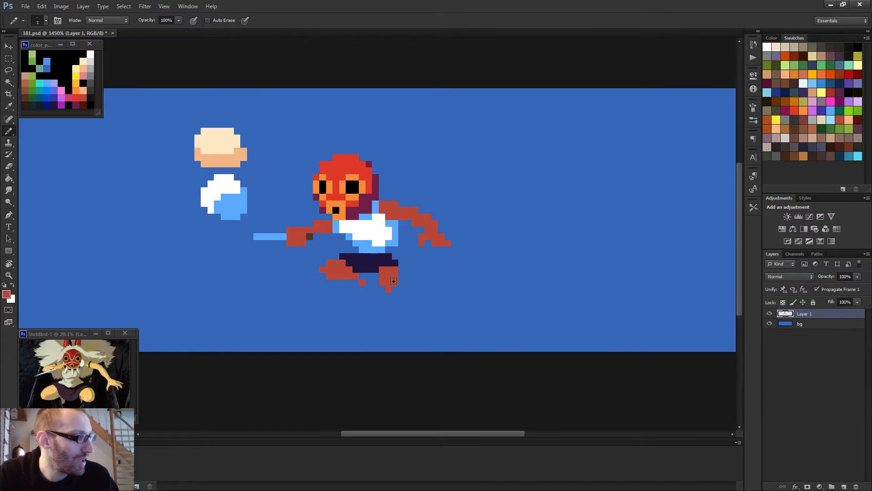
scroll(394, 281, "down", 5, "alt")
scroll(408, 286, "down", 1, "alt")
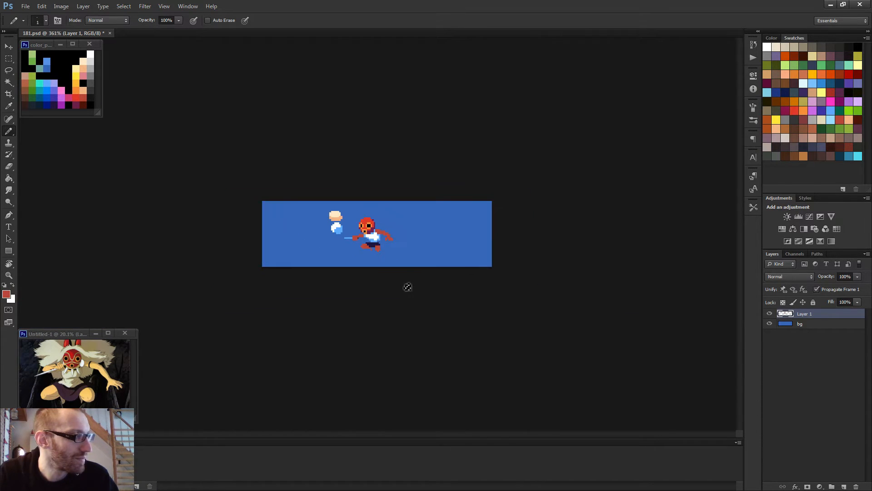
scroll(384, 279, "up", 6, "alt")
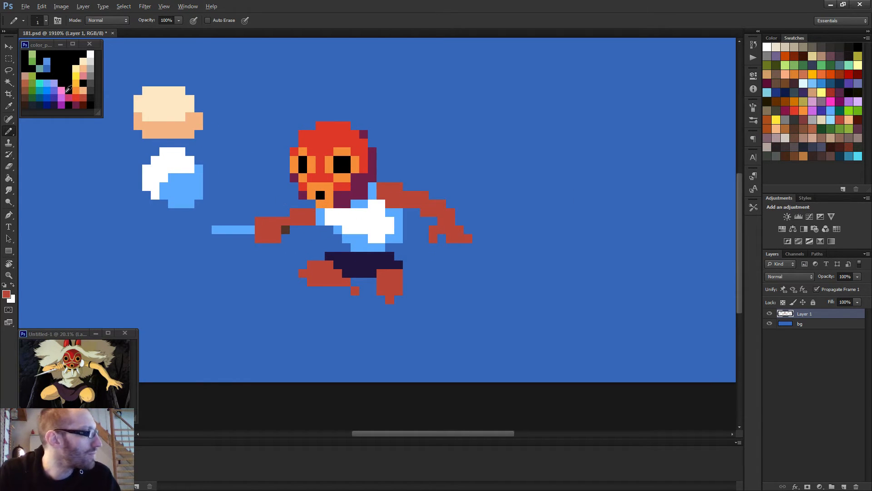
Step: Sample violet from the color palette image and paint highlights along the waist and middle row of the navy skirt
left_click(58, 96, "alt")
mouse_move(328, 257)
left_mouse_down()
mouse_move(354, 265)
mouse_move(390, 256)
left_mouse_up()
left_click(372, 264)
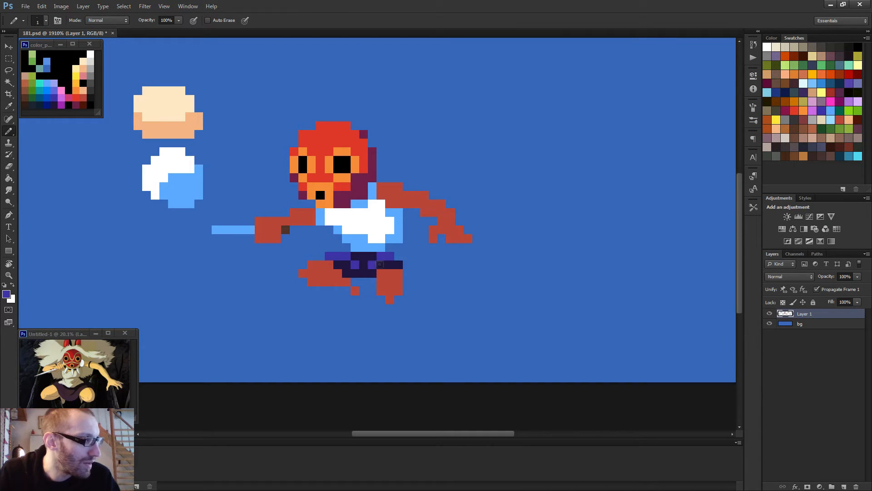
scroll(405, 273, "down", 6)
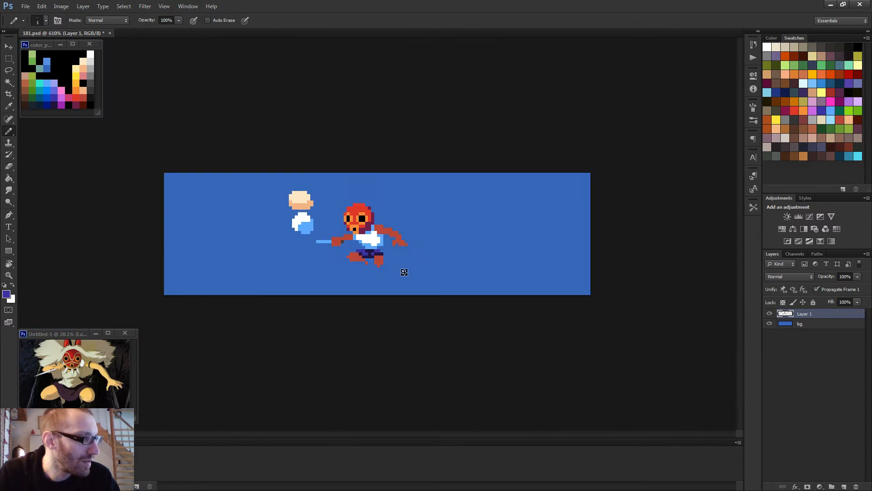
scroll(393, 273, "up", 6)
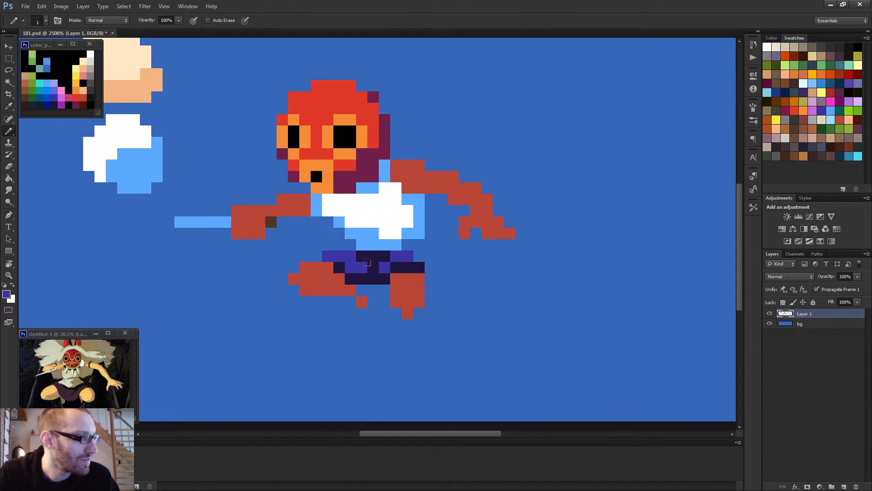
scroll(363, 256, "down", 3)
scroll(439, 278, "down", 2)
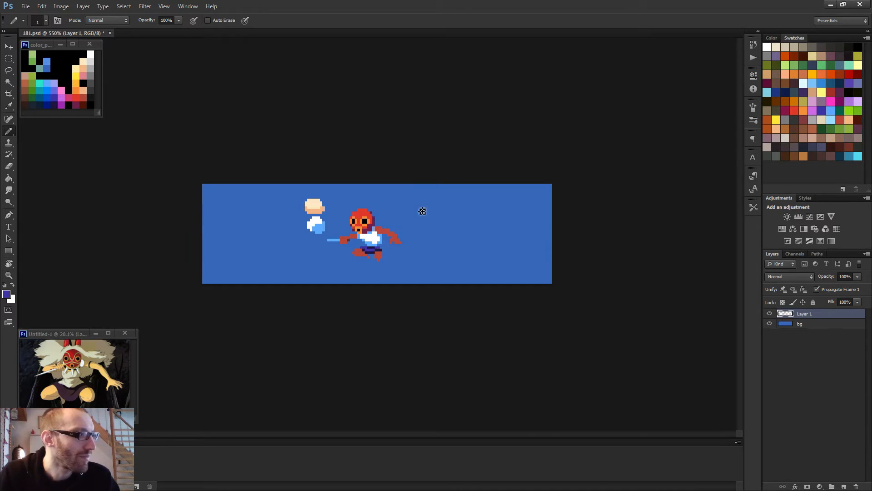
Step: Paint the upper two rows of the knife hand light peach, leaving the lowest row brownish red as shadow
scroll(405, 233, "up", 2)
scroll(405, 233, "up", 1)
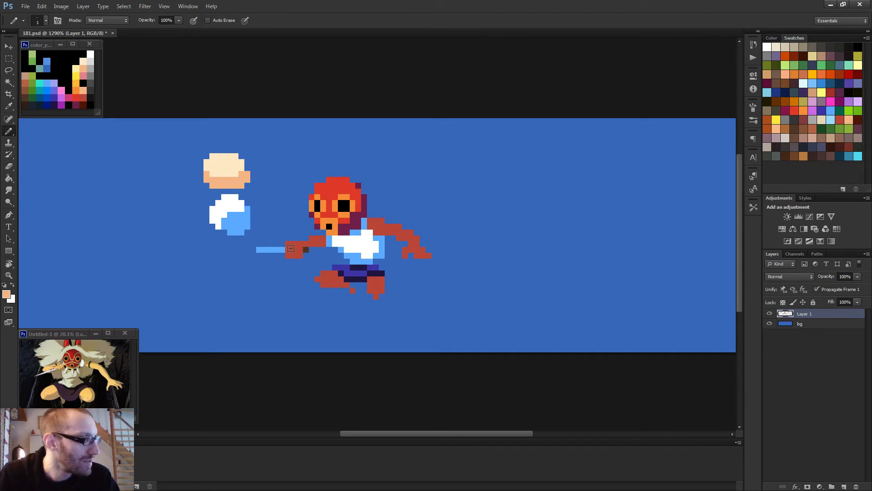
left_click_drag(289, 247, 302, 247)
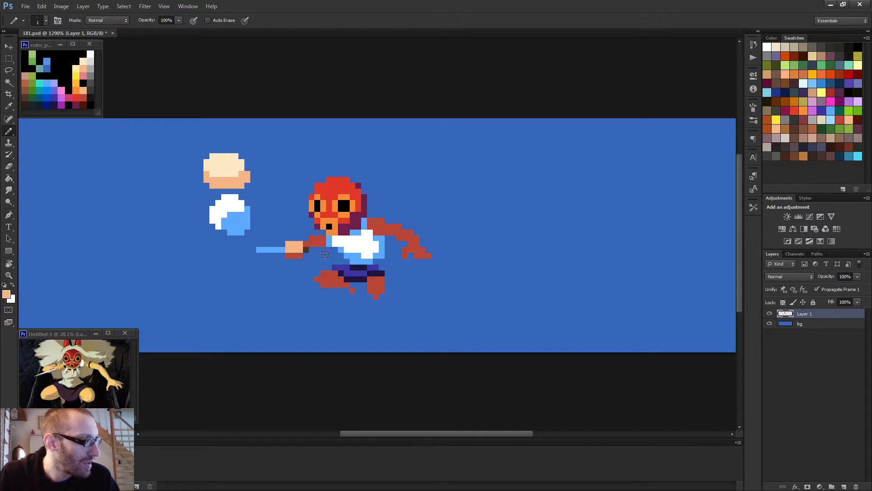
scroll(326, 251, "down", 3)
scroll(368, 243, "up", 3)
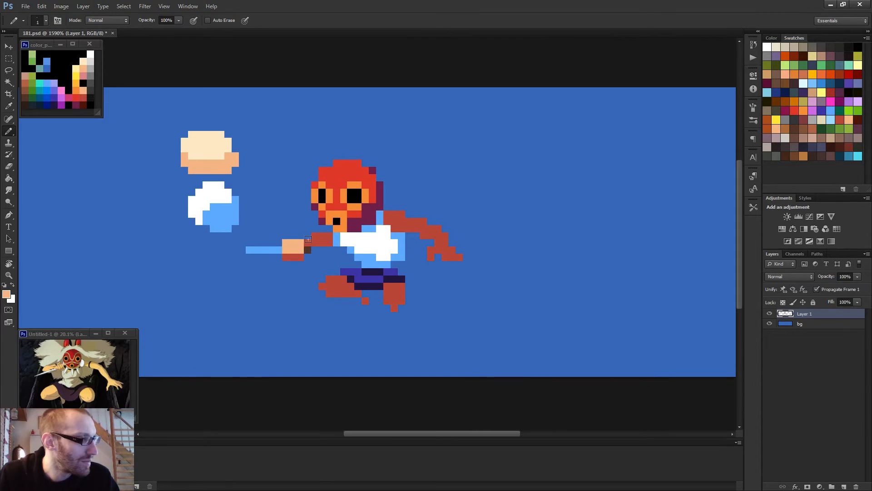
scroll(414, 244, "down", 3)
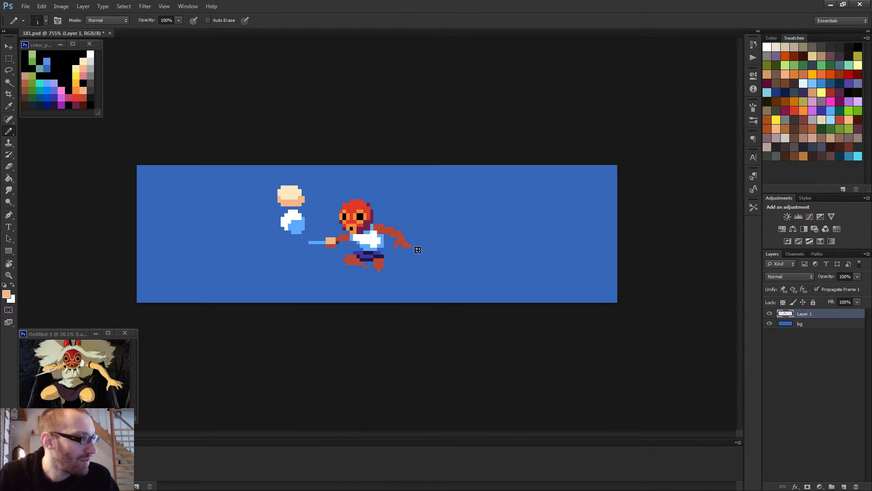
scroll(384, 241, "up", 3)
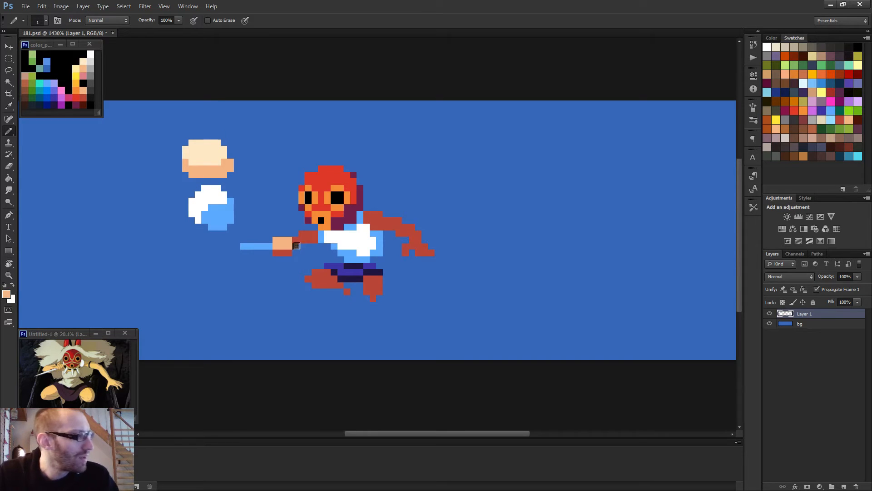
Step: Try a light peach highlight on the upper part of the knife arm, then return the arm to solid brownish red
left_click_drag(301, 233, 309, 233)
scroll(336, 247, "down", 3)
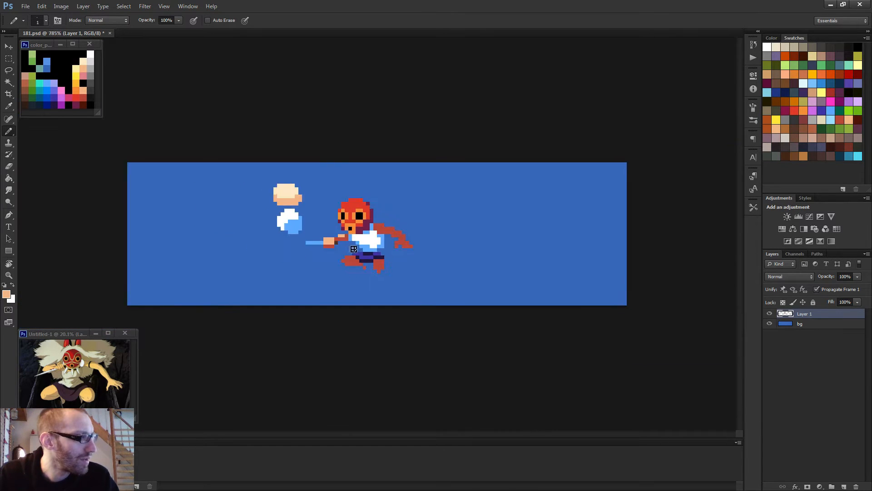
scroll(353, 249, "down", 1)
scroll(327, 246, "up", 3)
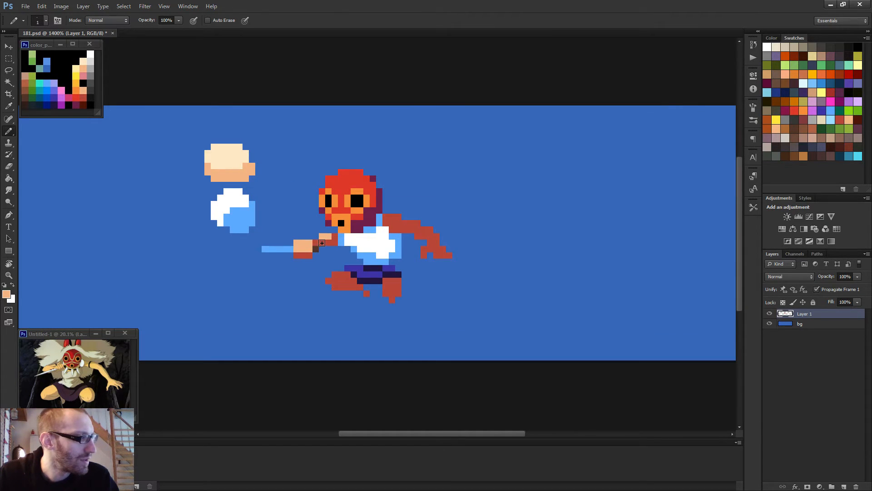
mouse_move(322, 243)
left_mouse_down()
mouse_move(335, 238)
mouse_move(337, 249)
left_mouse_up()
left_click(336, 249, "alt")
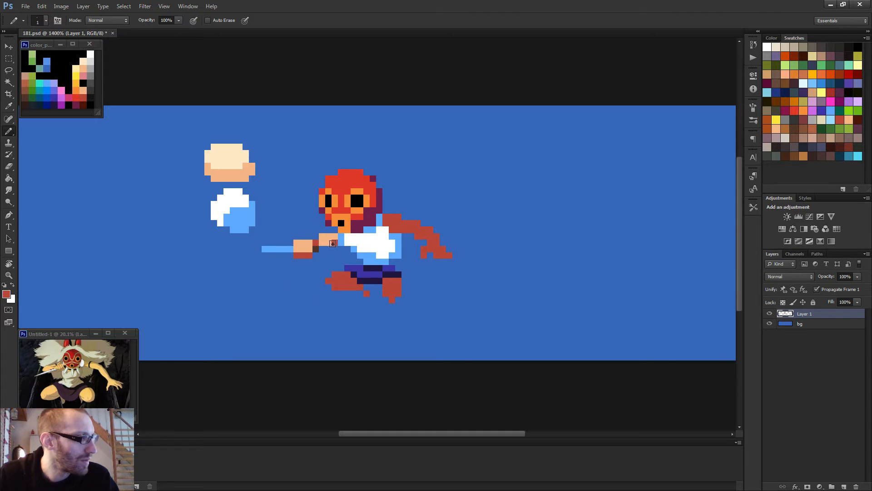
left_click(334, 243)
scroll(335, 244, "down", 3)
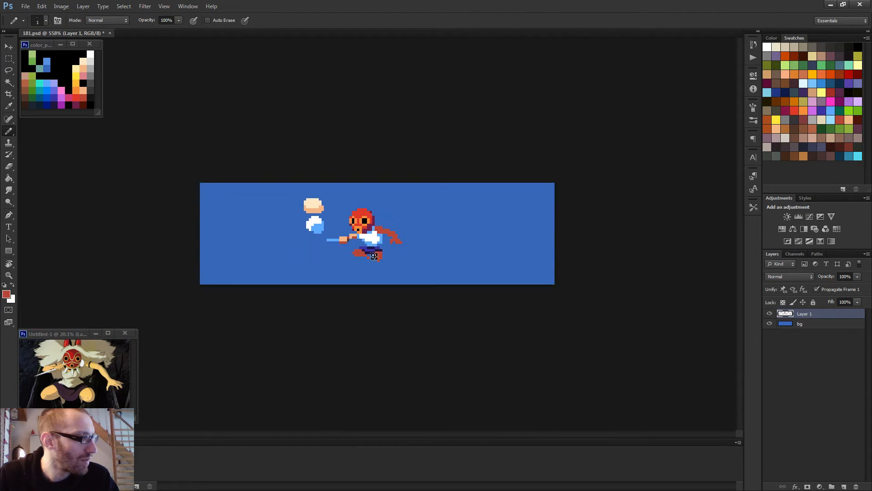
scroll(341, 245, "up", 2)
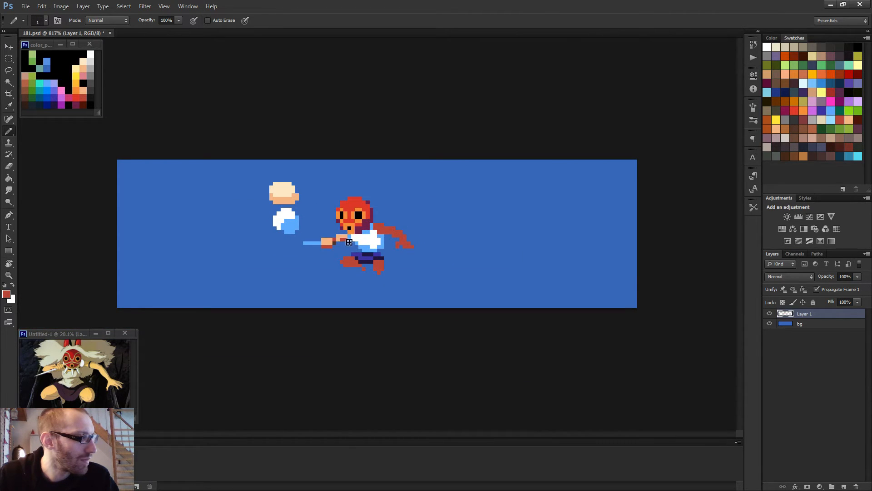
scroll(395, 262, "down", 2)
scroll(401, 266, "down", 1)
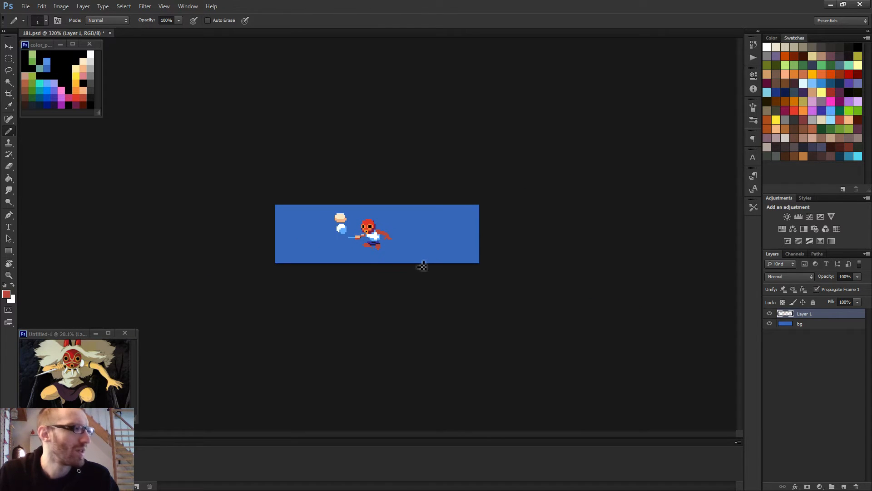
scroll(384, 256, "up", 4)
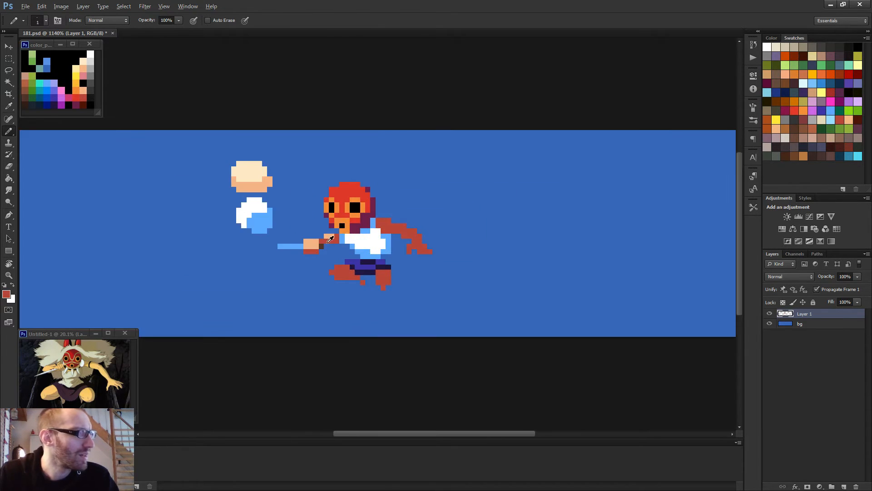
scroll(336, 240, "down", 3)
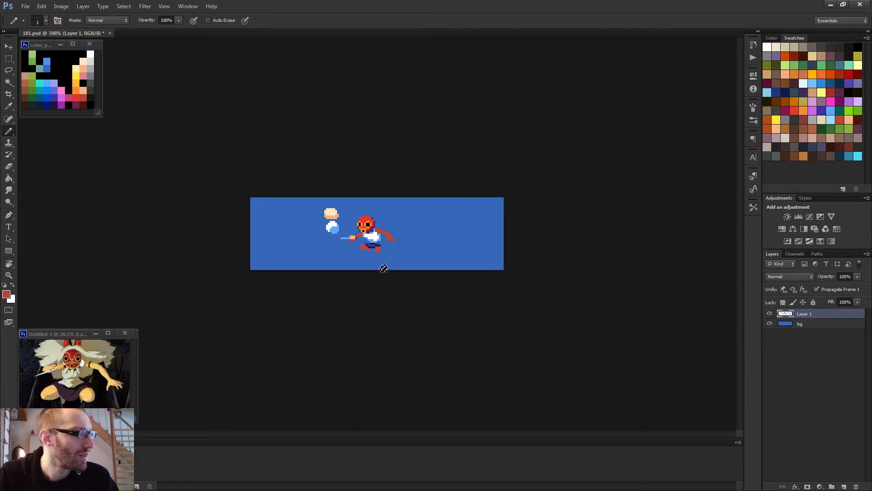
scroll(343, 250, "up", 3)
scroll(342, 249, "up", 1)
scroll(291, 243, "down", 2)
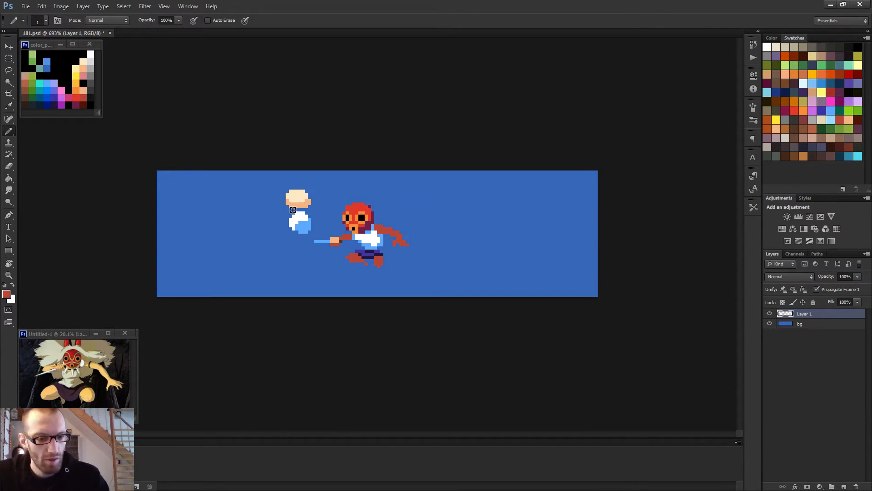
Step: Select the two shading sample blobs and move them farther left, away from the character
key("m")
mouse_move(270, 177)
left_mouse_down()
mouse_move(315, 235)
mouse_move(251, 205)
left_mouse_up()
key("v")
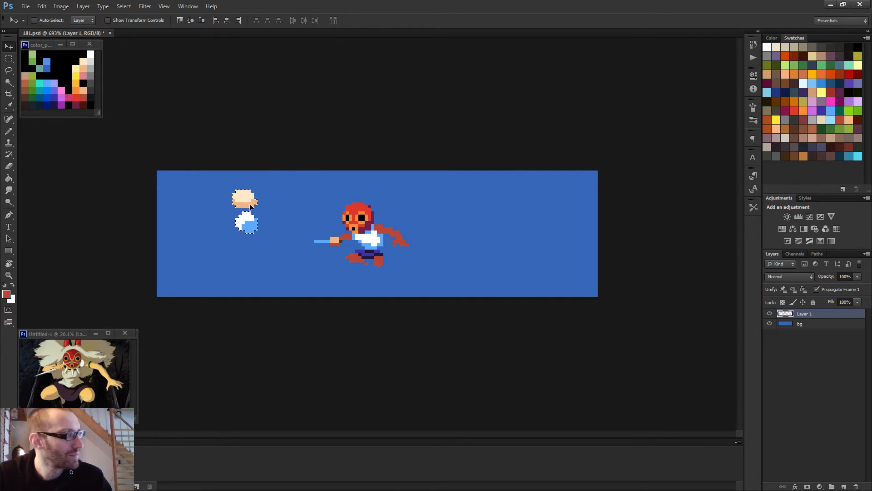
Step: Delete the white-and-blue shading sample blob and clear the selection
key("m")
left_click_drag(216, 244, 279, 211)
key("Delete")
key("ctrl+d")
key("b")
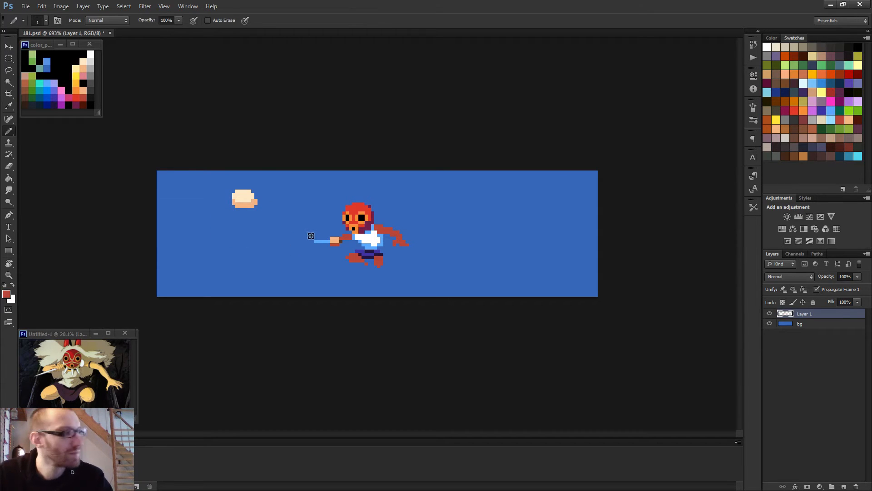
Step: Select the knife with its hand and arm, shift them up two pixels and left one pixel, and deselect
key("m")
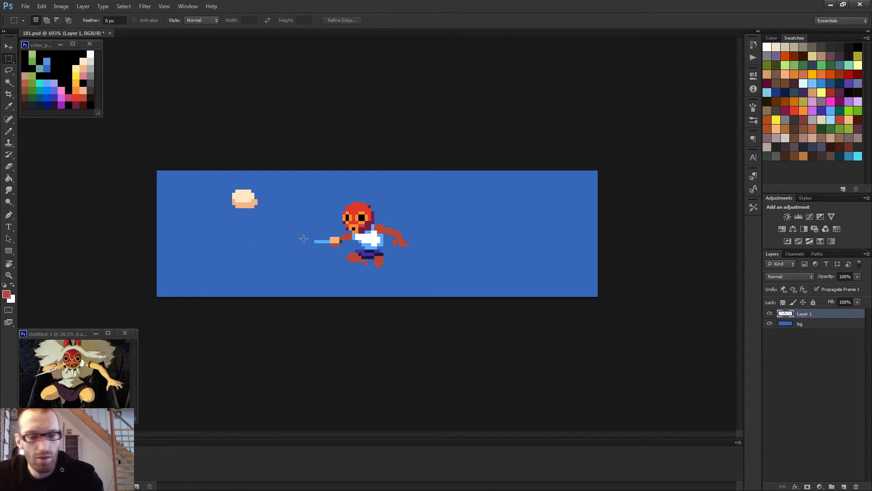
left_click_drag(348, 245, 349, 246)
key("ctrl+minus")
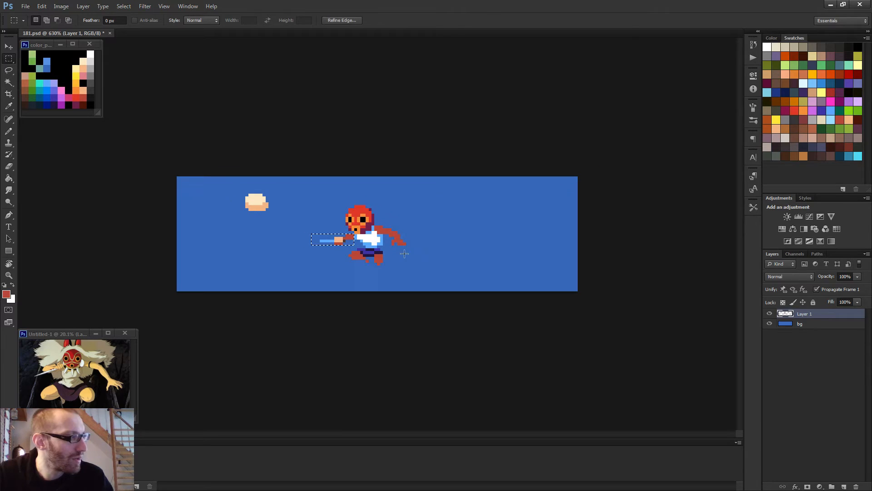
key("v")
key("Up")
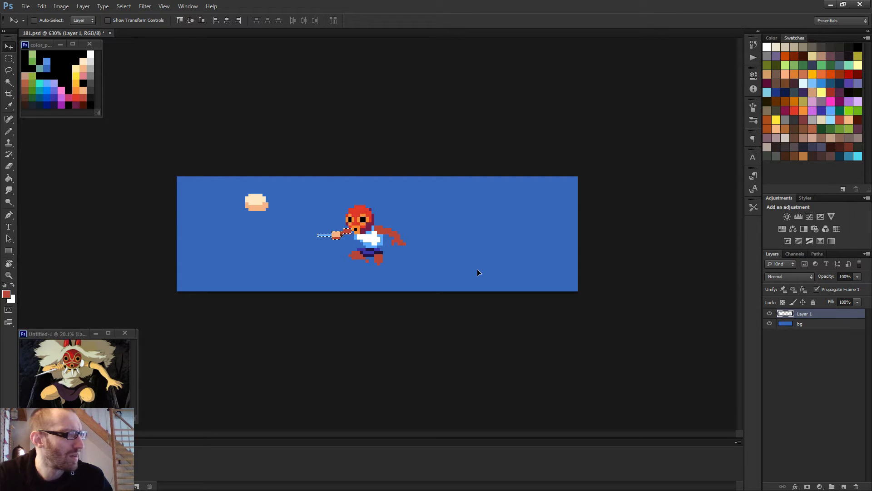
key("ctrl+d")
key("b")
key("ctrl+plus")
key("ctrl+plus")
key("ctrl+plus")
key("ctrl+plus")
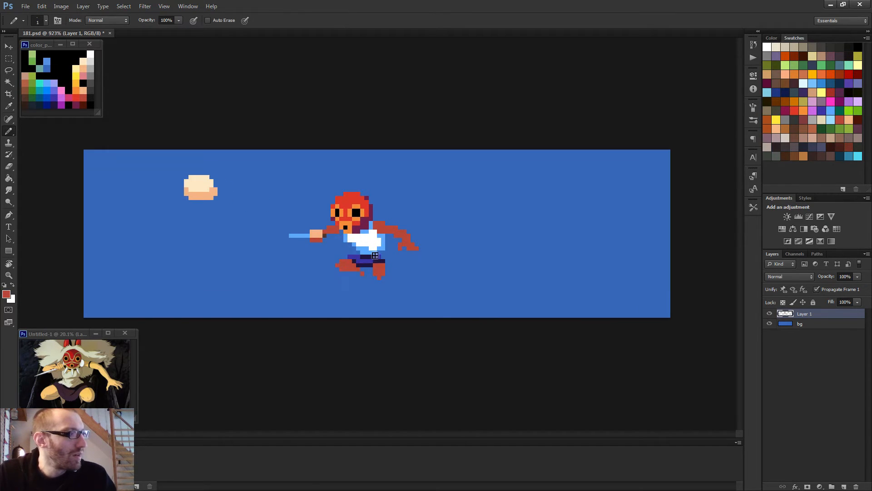
scroll(375, 255, "up", 2)
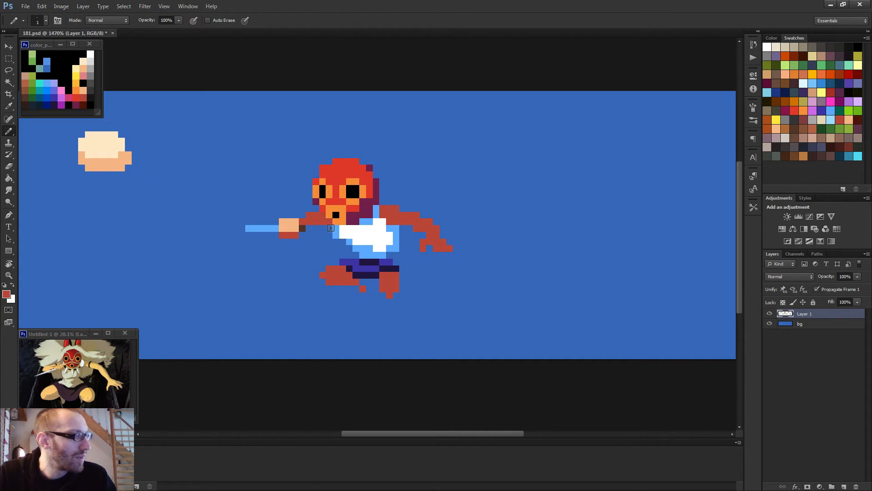
Step: Paint a light peach highlight along the upper part of the knife arm, using the colour of the knife hand
scroll(322, 230, "up", 2)
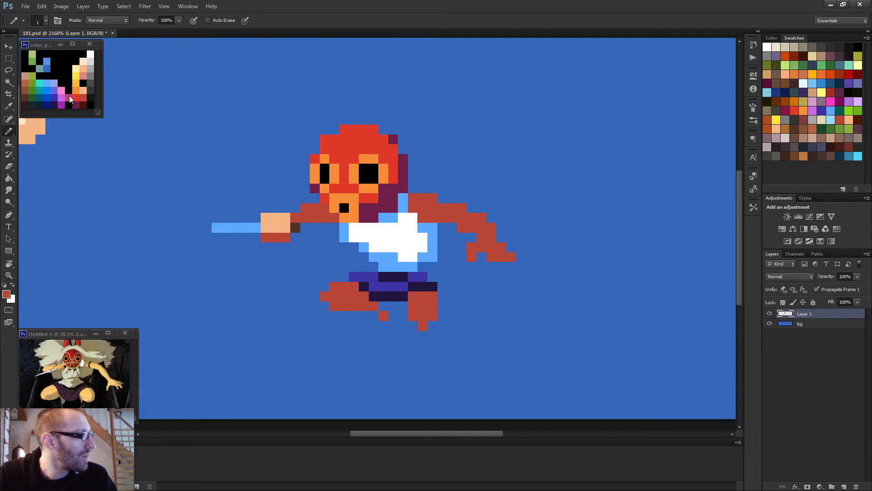
left_click(275, 222, "alt")
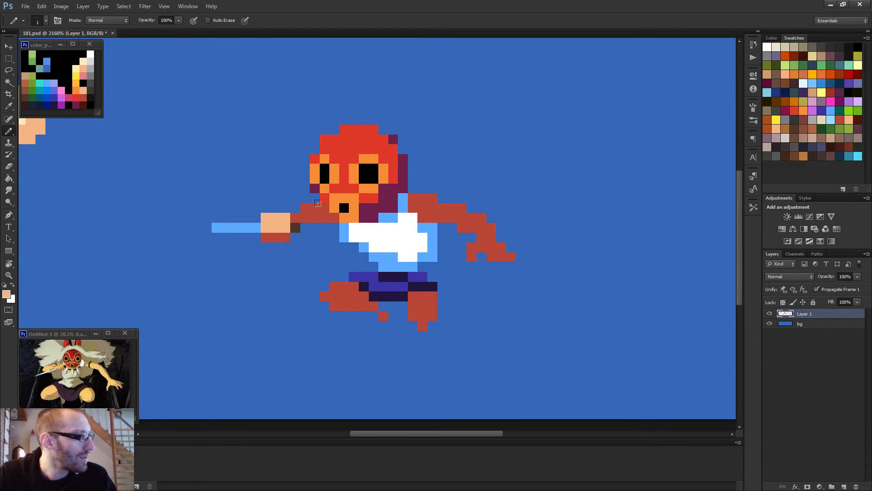
left_click_drag(317, 203, 304, 205)
scroll(359, 239, "down", 3)
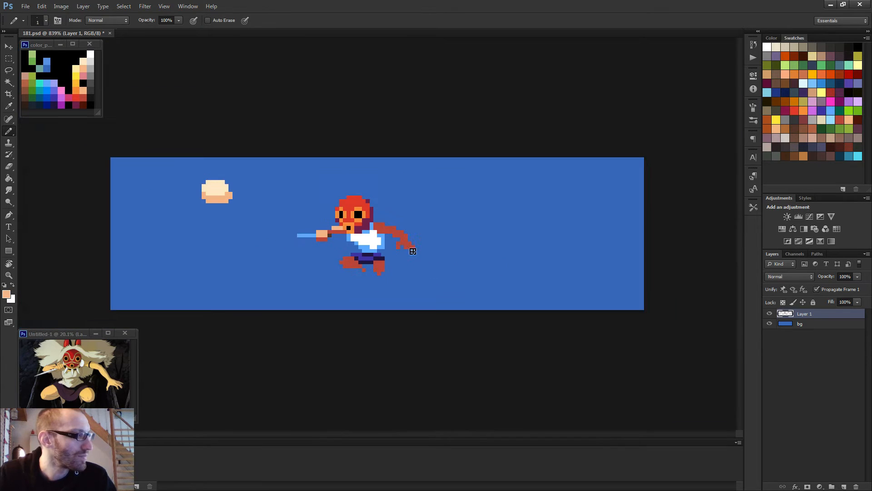
scroll(413, 251, "down", 1)
scroll(377, 233, "up", 2)
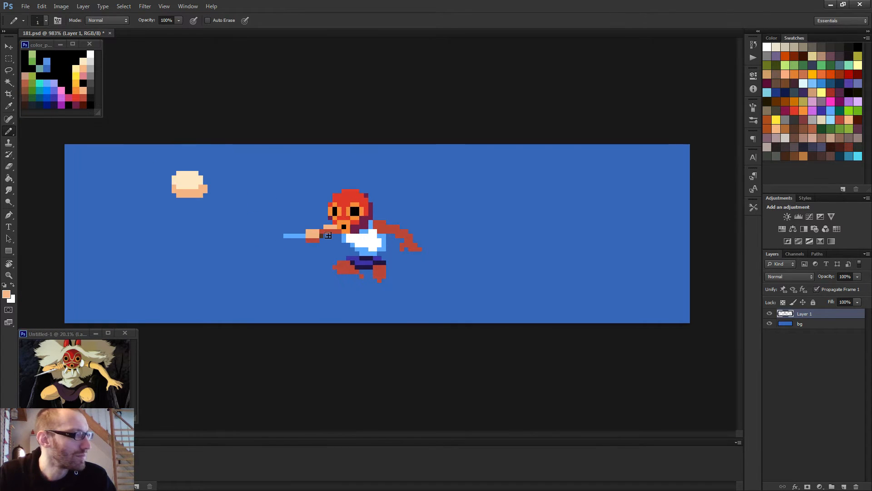
scroll(377, 251, "down", 4)
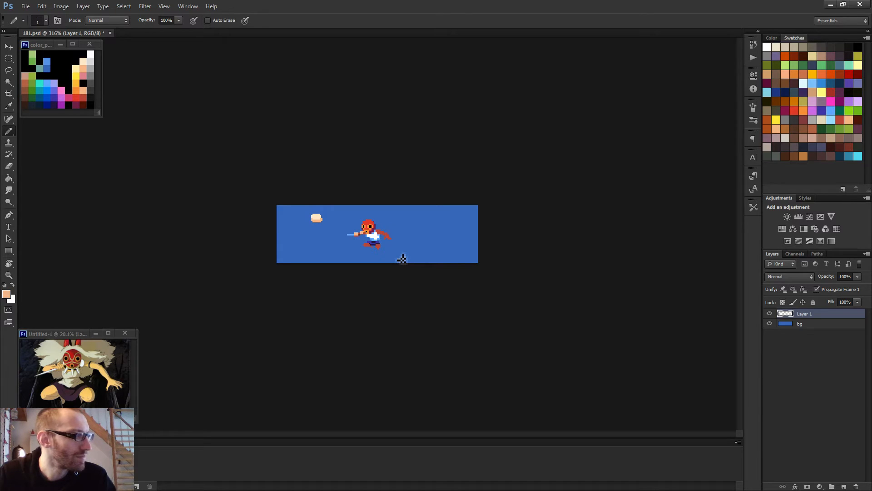
Step: Highlight the upper edge of the empty-handed arm in light peach from shoulder to wrist, leaving its underside brownish red
scroll(383, 248, "up", 5)
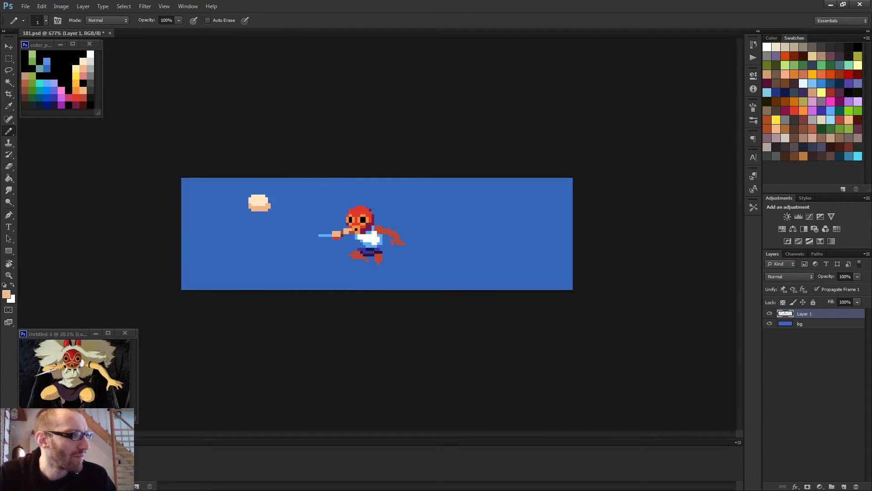
mouse_move(385, 225)
left_mouse_down()
mouse_move(390, 230)
mouse_move(443, 257)
mouse_move(414, 237)
left_mouse_up()
left_click(388, 231, "alt")
left_click(399, 224, "alt")
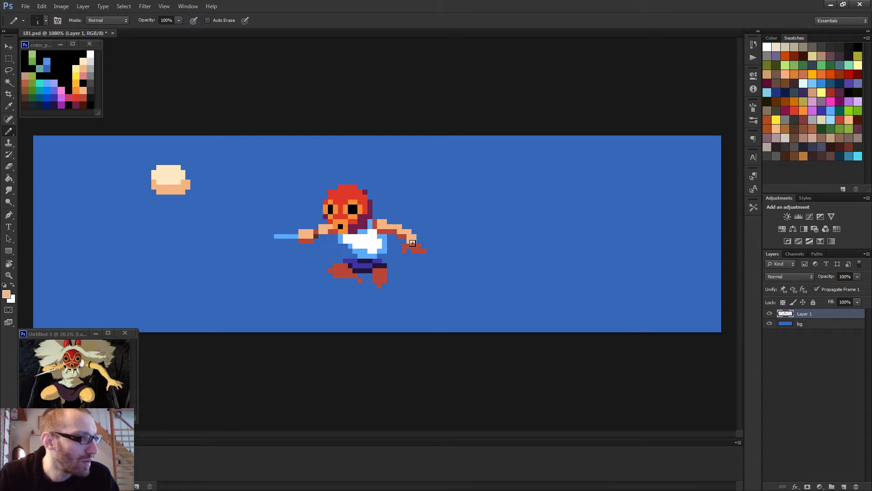
scroll(446, 264, "down", 5)
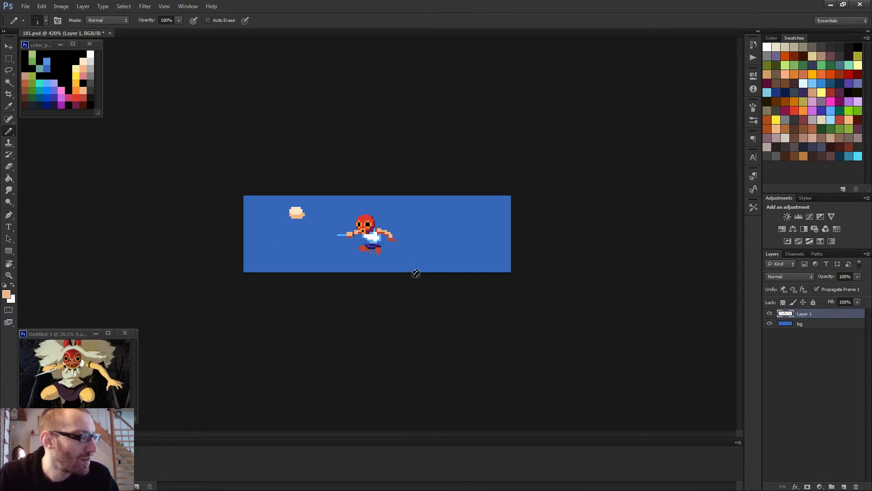
Step: Shade the empty hand's wrist brownish red and fill the hand with light peach, leaving the outermost fingertip brownish red
scroll(410, 251, "up", 5)
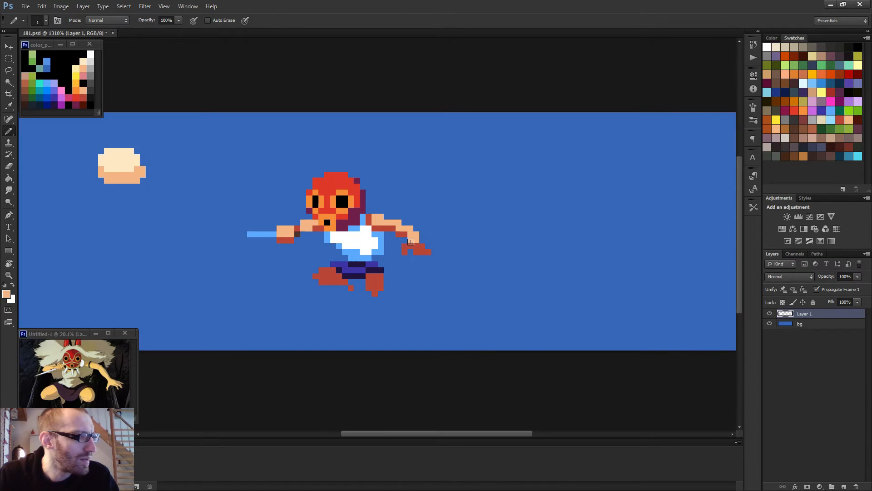
left_click(410, 244, "alt")
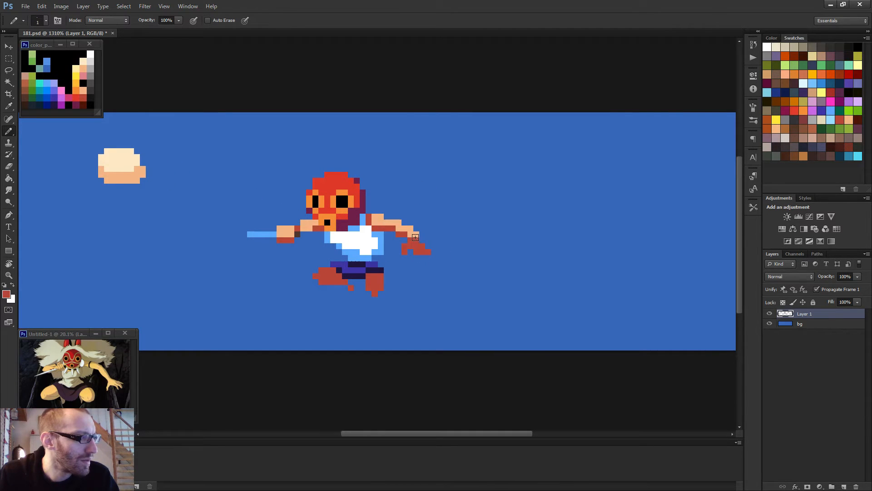
left_click(410, 230, "alt")
left_click(417, 233)
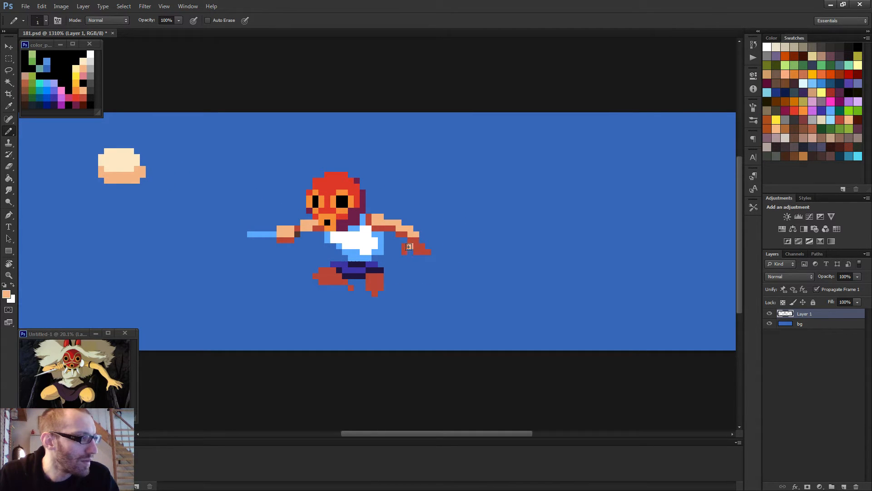
left_click_drag(409, 247, 404, 251)
scroll(441, 246, "down", 3)
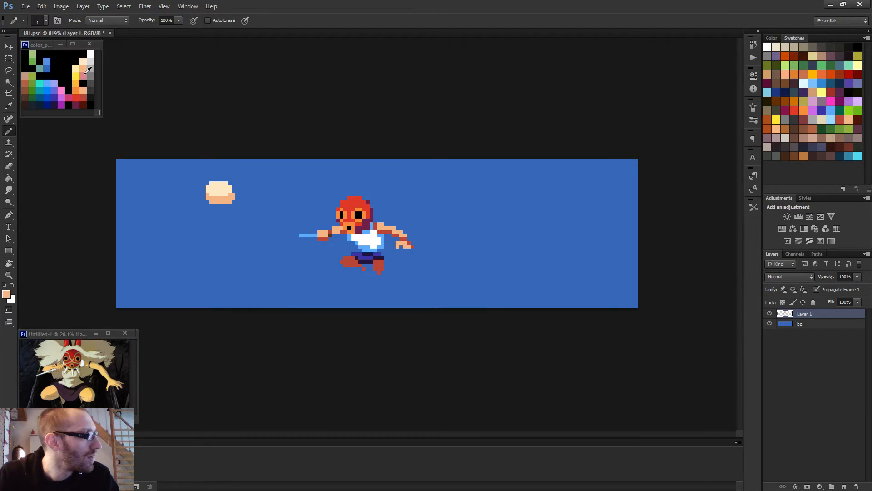
Step: Shade the empty hand's inner finger, outer knuckle and fingertip with dusty pink from the colour palette
left_click(85, 75, "alt")
scroll(406, 239, "up", 3)
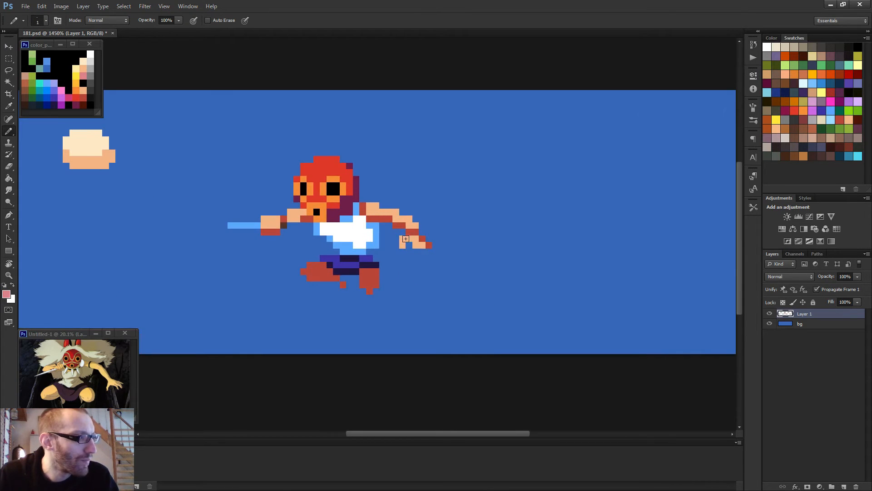
left_click_drag(410, 238, 402, 240)
left_click(422, 239)
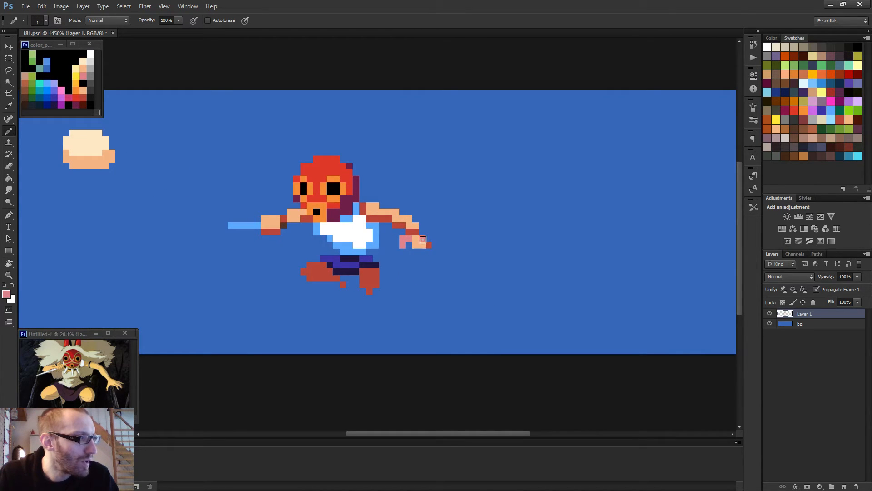
left_click(429, 245)
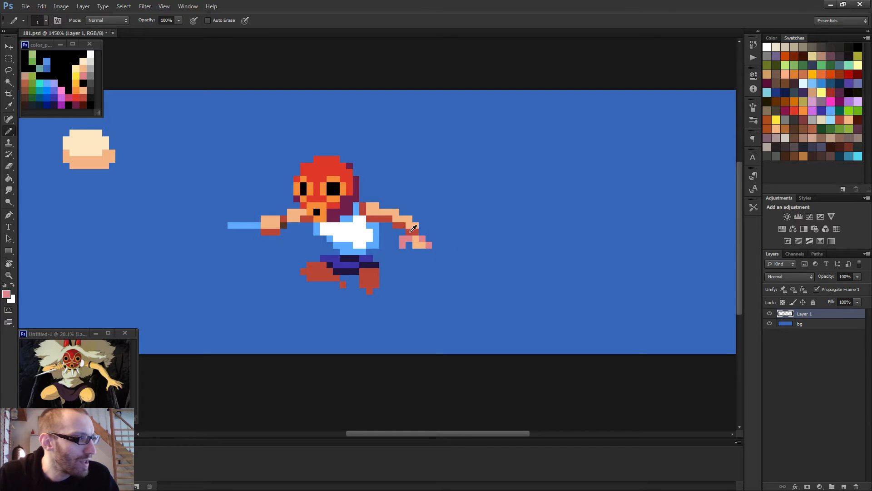
Step: Repaint the empty hand's outermost fingertip in the brownish red of the arm's shading
left_click(413, 228, "alt")
left_click(429, 246)
left_click(420, 240)
left_click(414, 243, "alt")
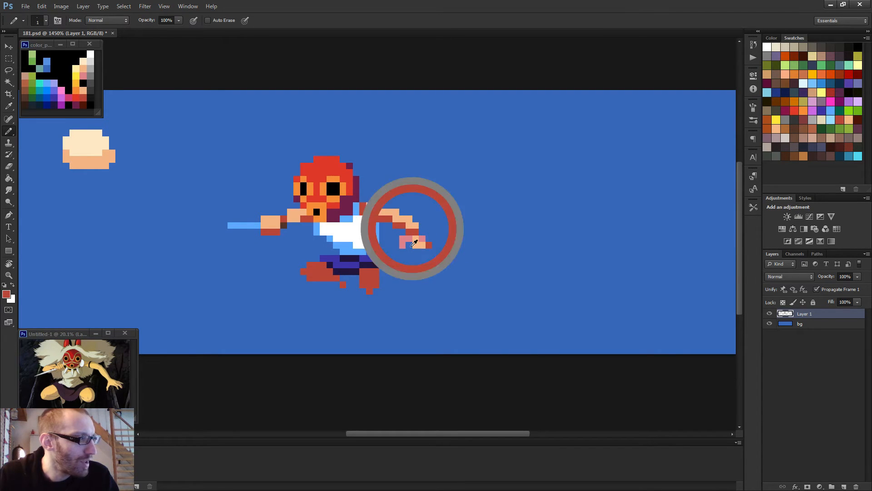
Step: Try a brownish-red pixel in the gap between the empty hand's fingers, then erase it
scroll(450, 268, "down", 5)
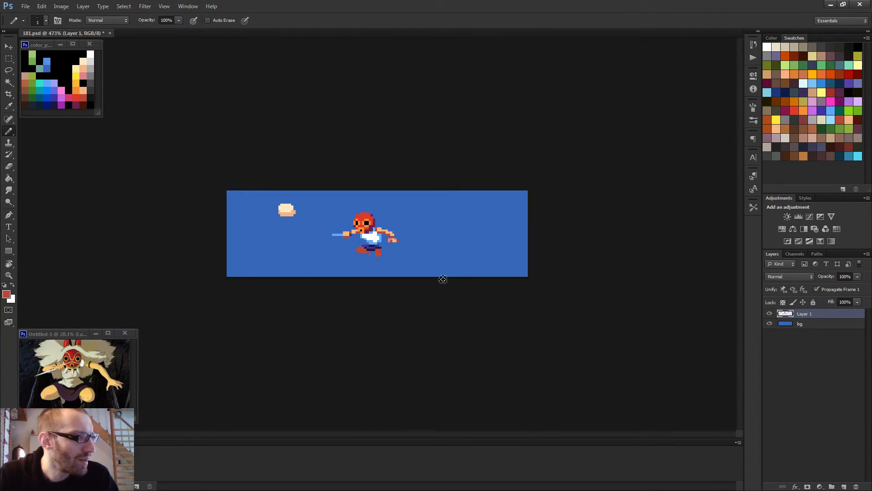
scroll(443, 279, "up", 5)
left_click(422, 248, "alt")
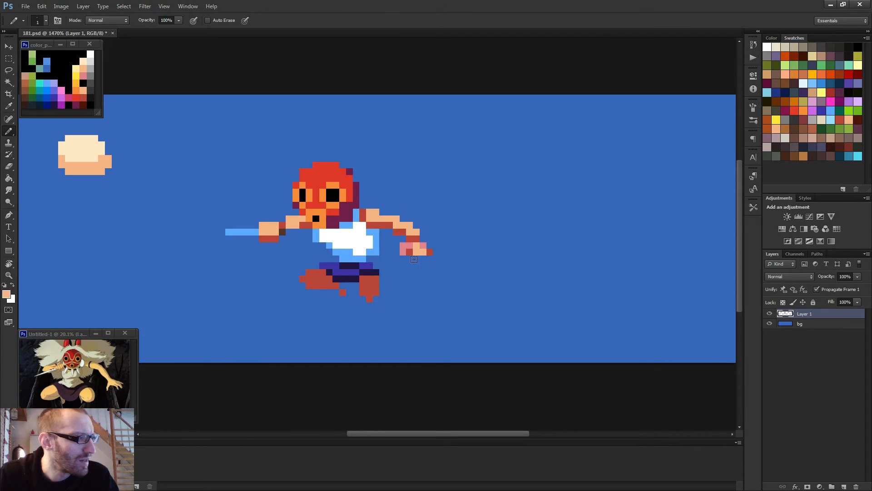
scroll(450, 263, "down", 4)
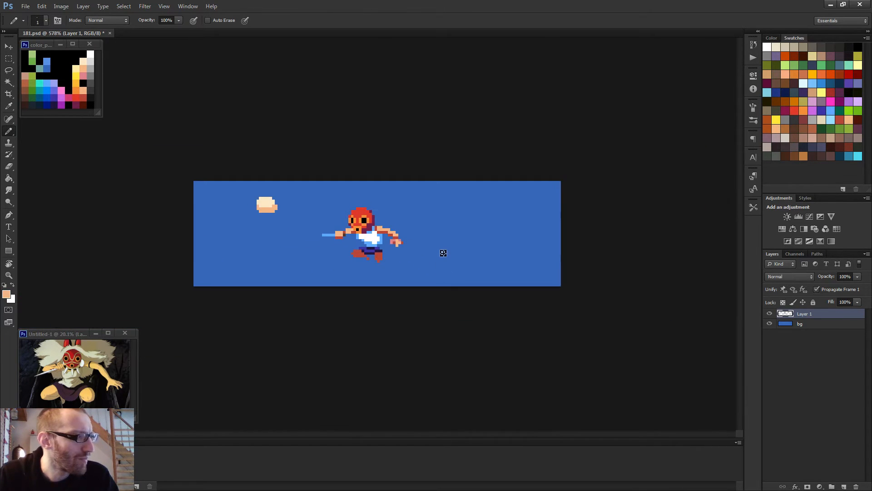
scroll(425, 265, "up", 4)
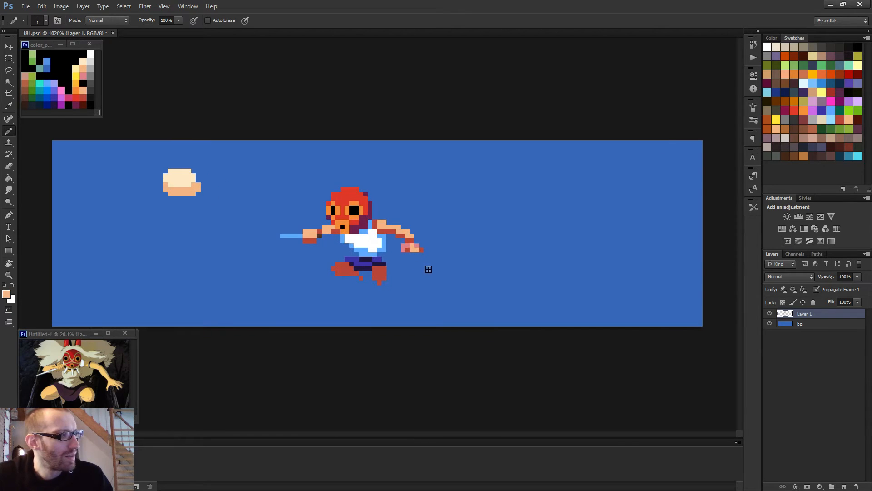
scroll(400, 237, "up", 2)
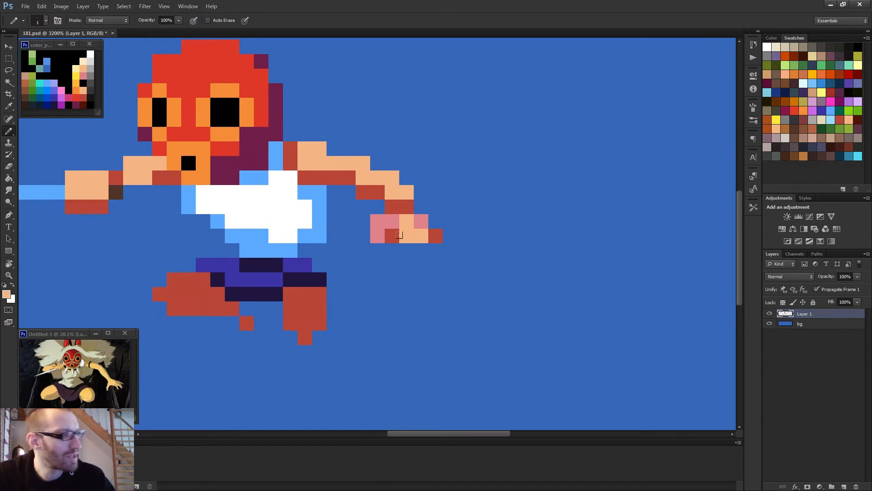
left_click(395, 234, "alt")
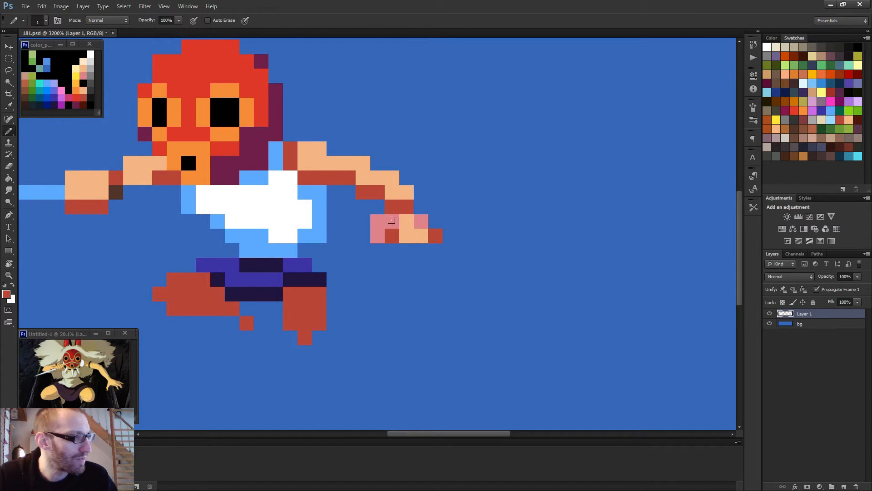
key("e")
scroll(399, 241, "down", 4)
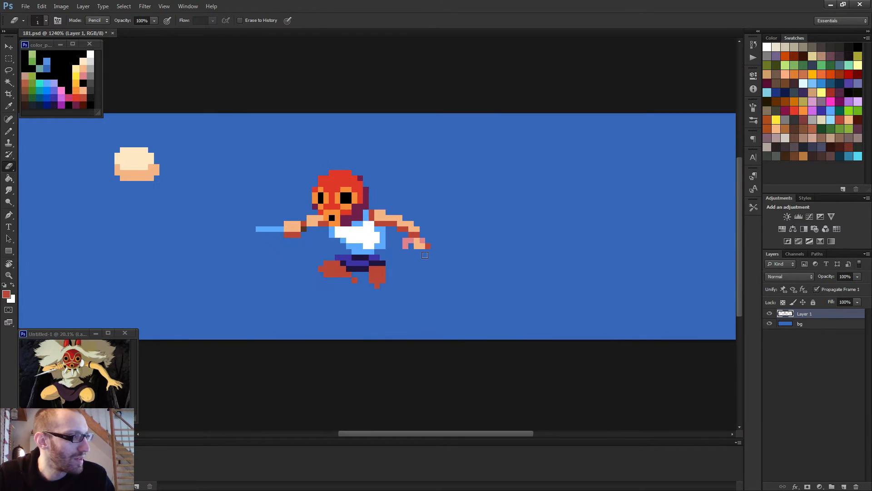
scroll(433, 264, "down", 2)
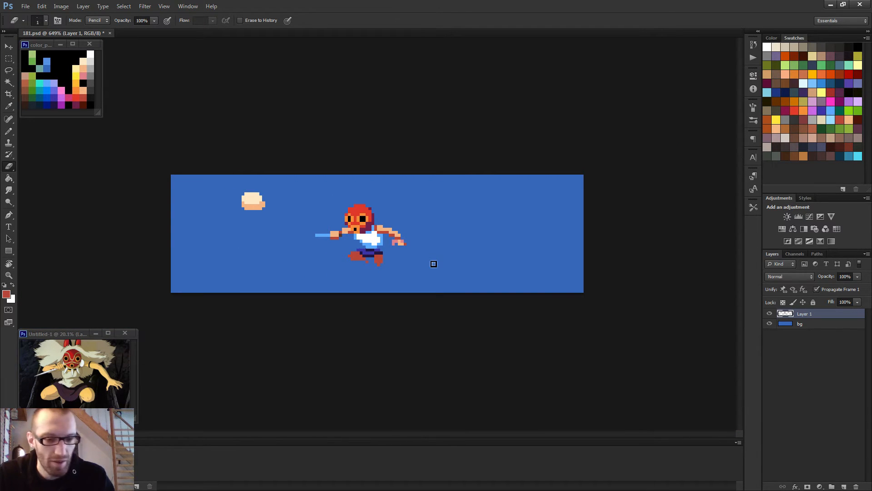
Step: Examine the empty hand's shading both at small scale and close up
key("b")
scroll(433, 264, "up", 4)
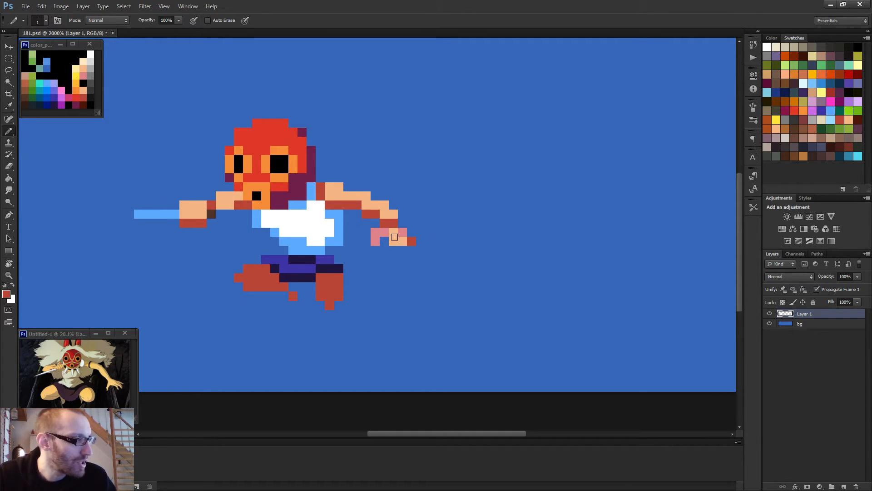
left_click(405, 245, "alt")
scroll(411, 242, "down", 5)
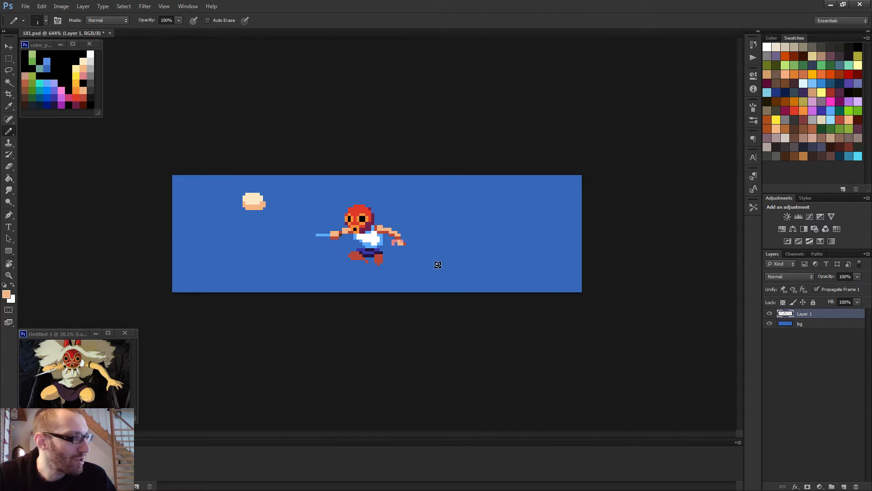
scroll(438, 265, "down", 1)
scroll(438, 265, "down", 1)
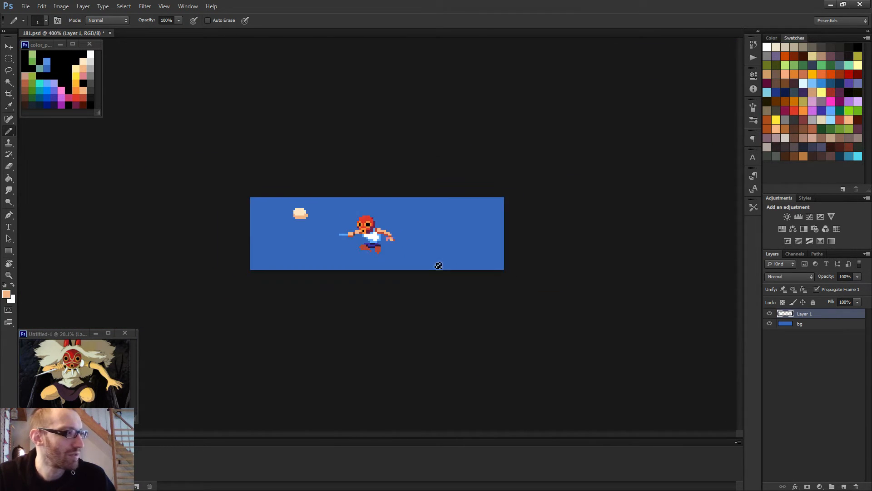
scroll(436, 265, "up", 5)
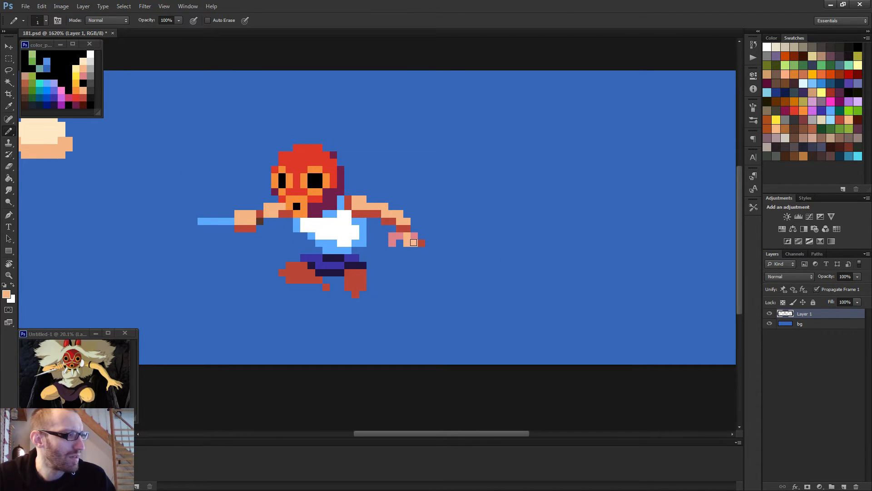
scroll(413, 243, "up", 1)
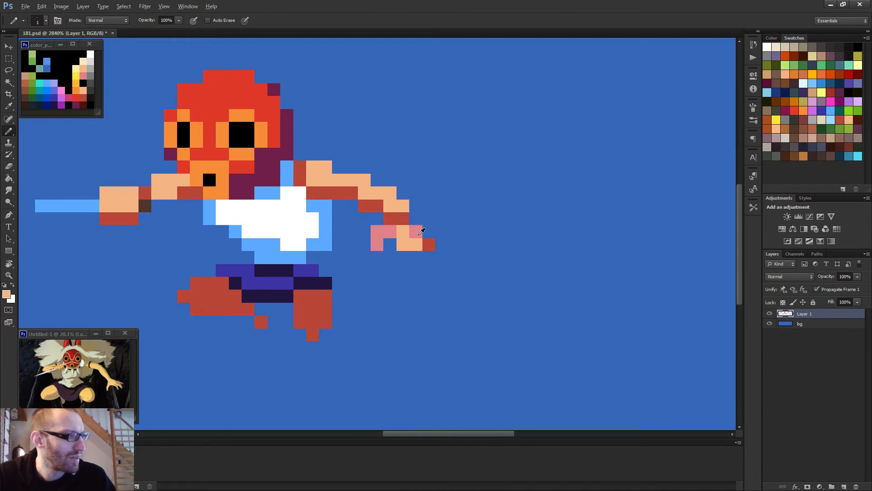
Step: Extend the dusty pink shading down the finger beside the brownish-red fingertip of the empty hand
left_click(411, 240, "alt")
scroll(413, 242, "down", 2)
scroll(457, 272, "down", 4)
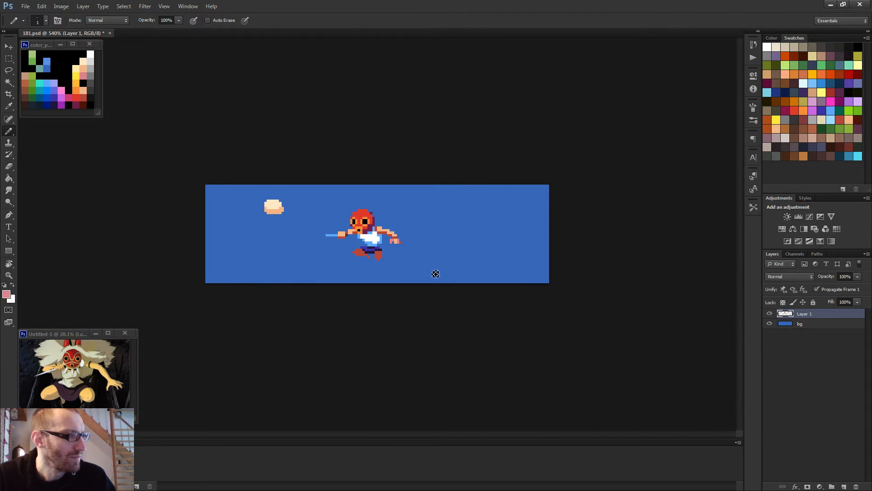
scroll(432, 273, "up", 3)
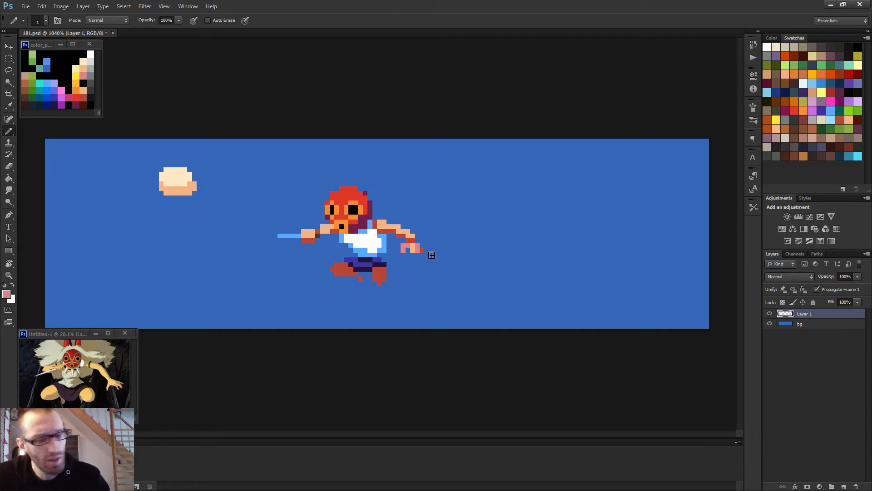
scroll(420, 256, "up", 2)
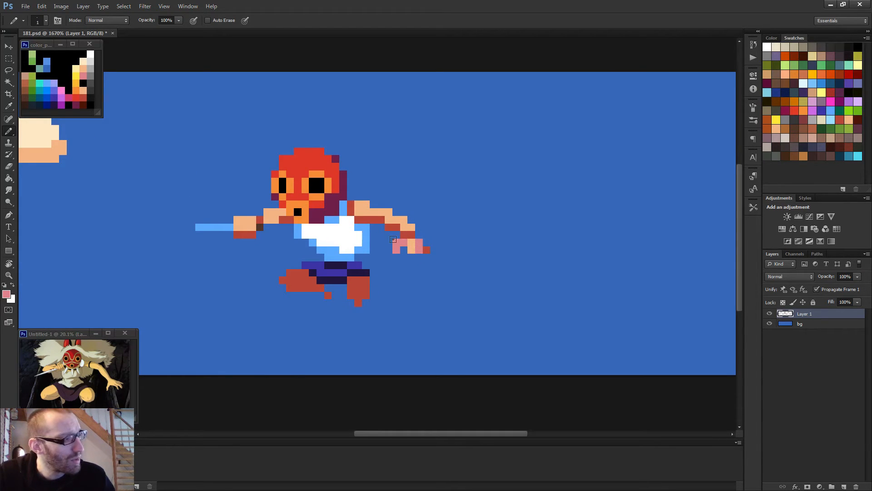
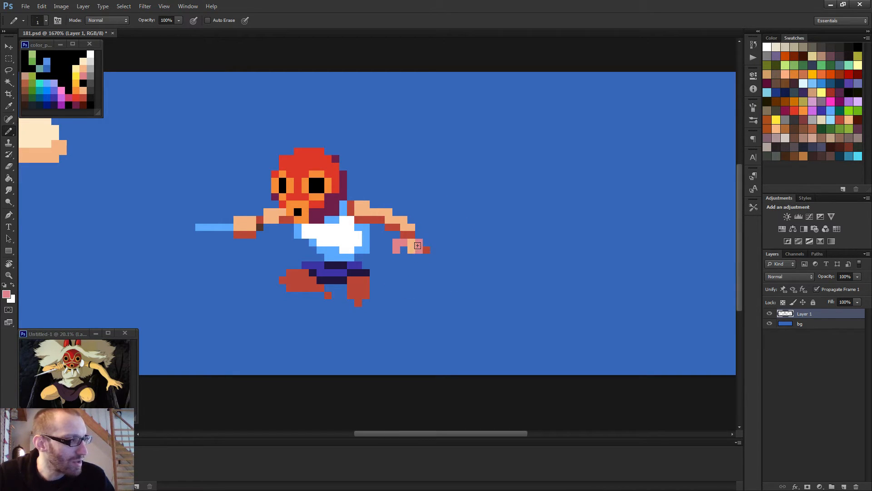
left_click(418, 244)
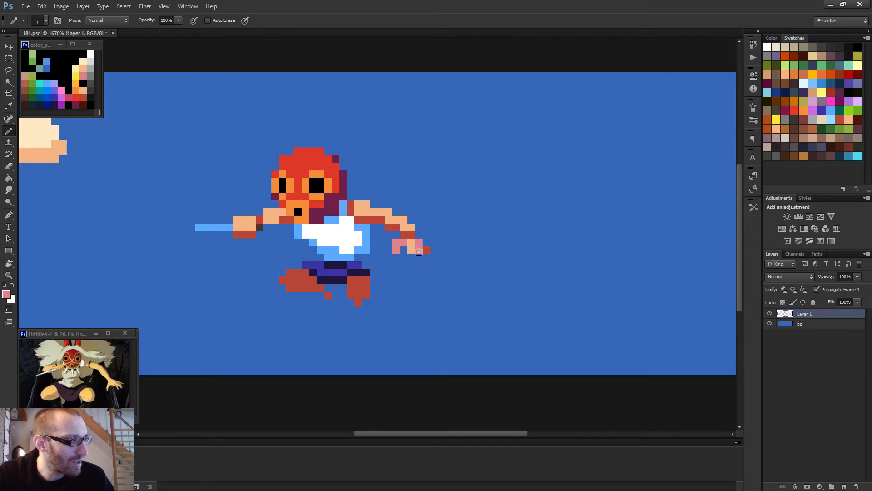
left_click(396, 226, "alt")
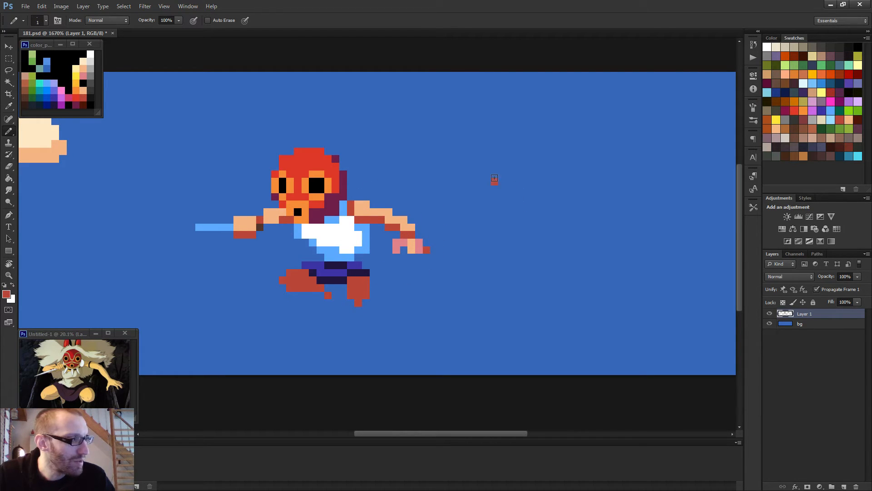
Step: Paint a small practice fist in the empty area beside the character, brownish red with a peach upper half
mouse_move(494, 178)
left_mouse_down()
mouse_move(481, 193)
mouse_move(504, 215)
mouse_move(510, 192)
mouse_move(490, 186)
mouse_move(500, 208)
left_mouse_up()
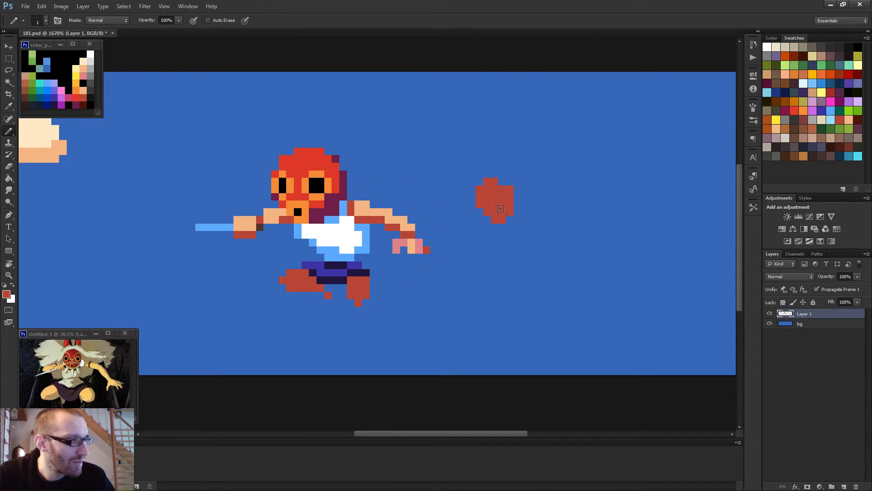
left_click(408, 218, "alt")
mouse_move(487, 184)
left_mouse_down()
mouse_move(479, 189)
mouse_move(505, 191)
mouse_move(482, 196)
left_mouse_up()
scroll(590, 273, "down", 3)
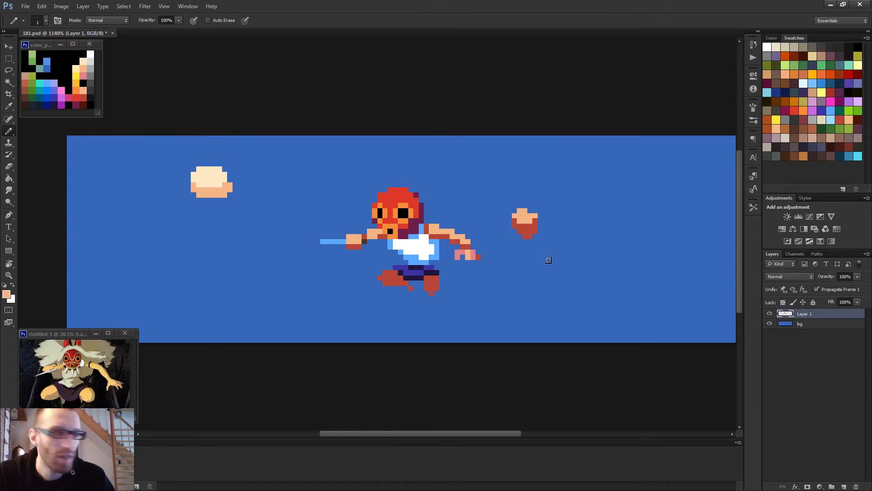
Step: Add dusty pink transition shading between the peach and brownish-red areas of the practice fist
scroll(536, 255, "up", 3)
left_click(406, 250, "alt")
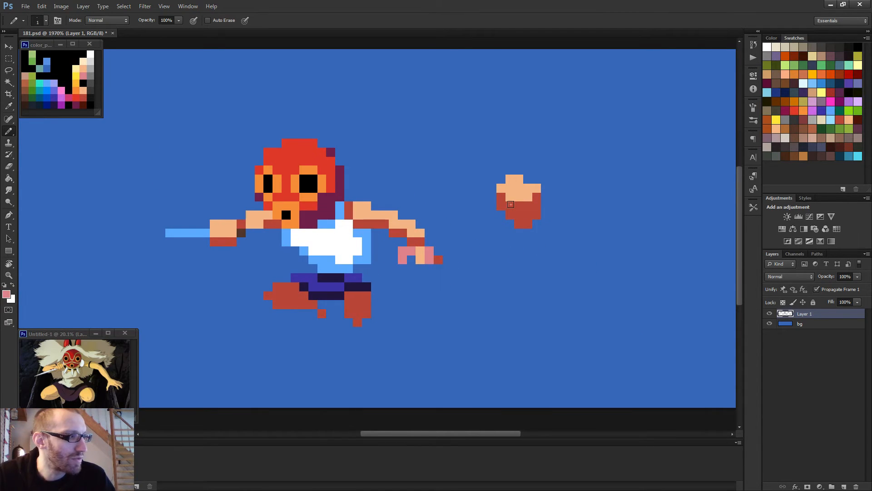
mouse_move(508, 200)
left_mouse_down()
mouse_move(535, 208)
mouse_move(528, 200)
left_mouse_up()
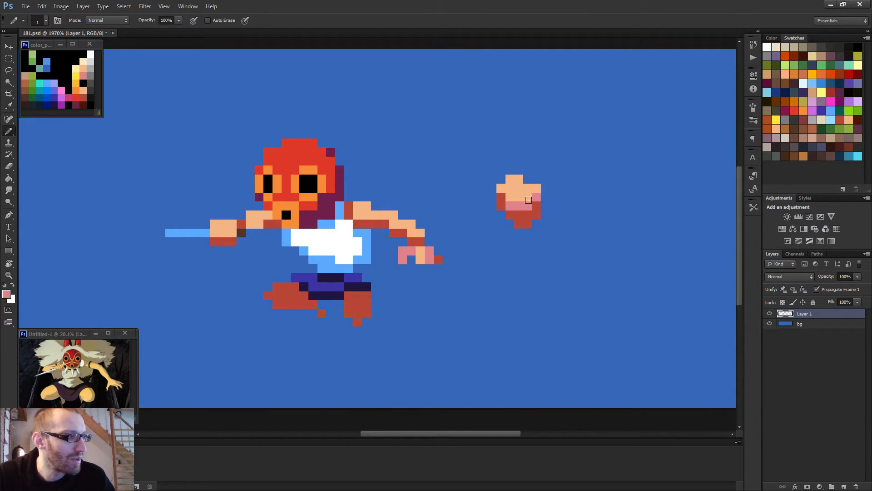
scroll(516, 245, "down", 4)
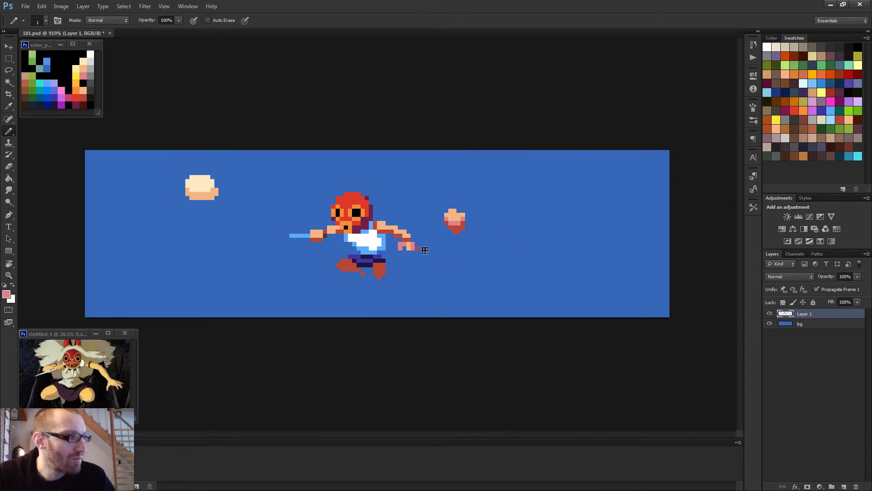
scroll(430, 250, "up", 2)
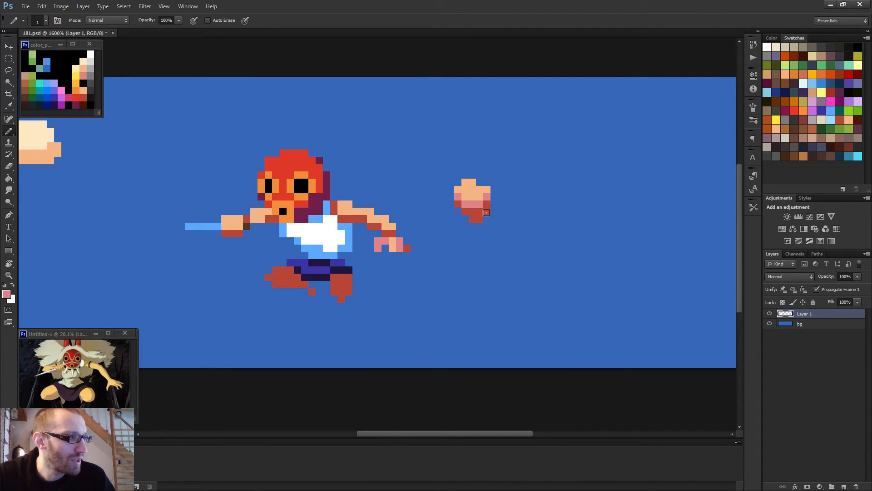
Step: Shape fingers in the practice fist's lower half with peach and dusty pink pixels and one brownish-red gap
left_click_drag(487, 211, 480, 211)
left_click(480, 192, "alt")
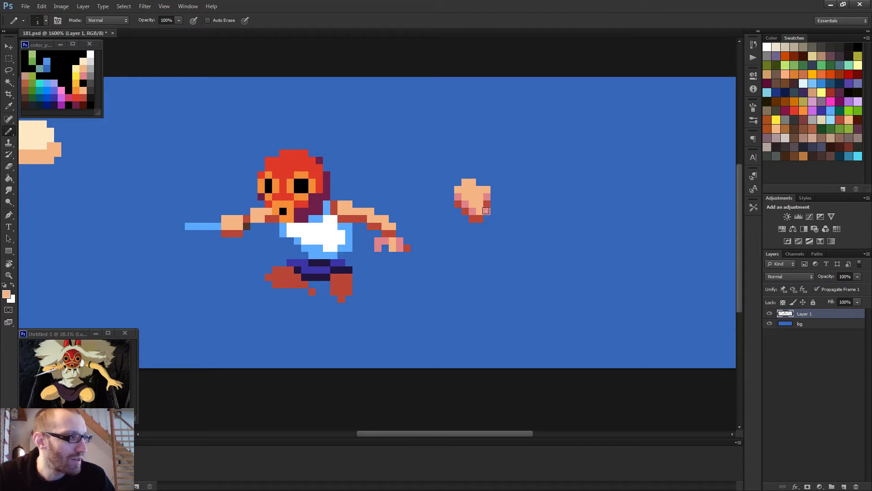
left_click(487, 204, "alt")
left_click(480, 203)
left_click(490, 196, "alt")
left_click(487, 204)
left_click(467, 194)
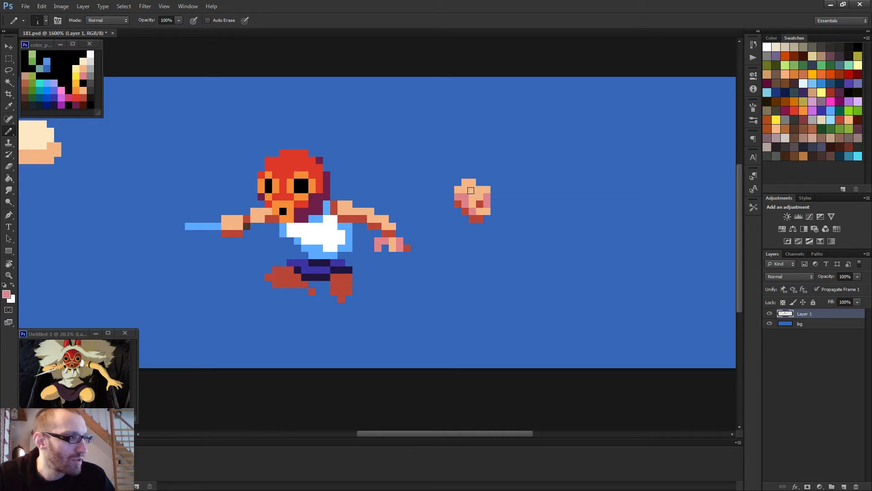
Step: Refine the practice fist's knuckles with alternating peach and dusty pink pixels
left_click(471, 191, "alt")
left_click(465, 197)
left_click(466, 204, "alt")
left_click(473, 197)
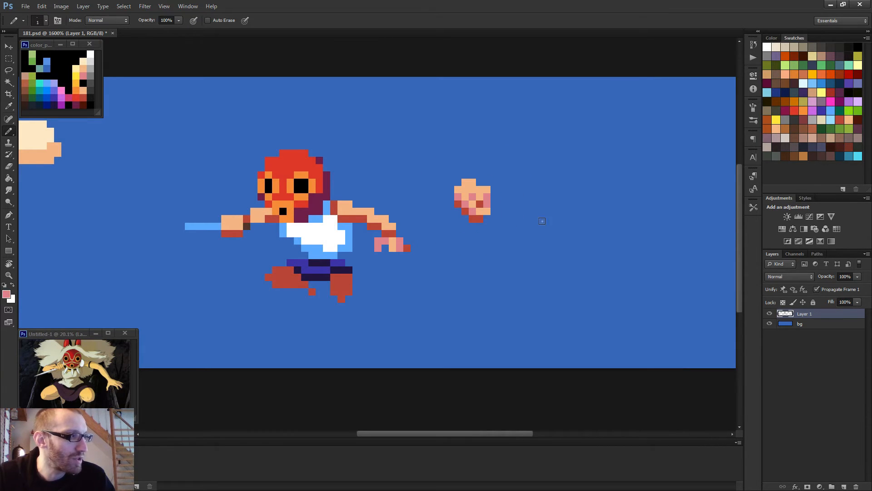
scroll(542, 221, "down", 5)
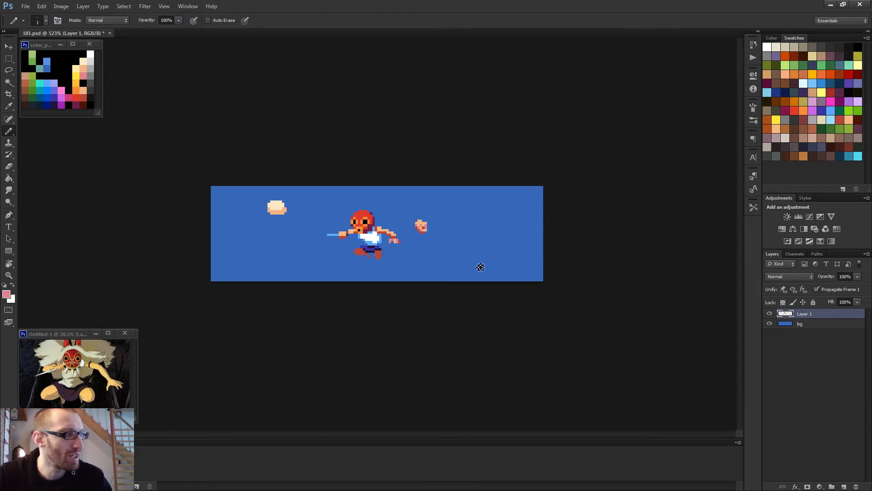
Step: Select the practice fist beside the character, delete it and clear the selection
scroll(452, 257, "up", 4)
key("m")
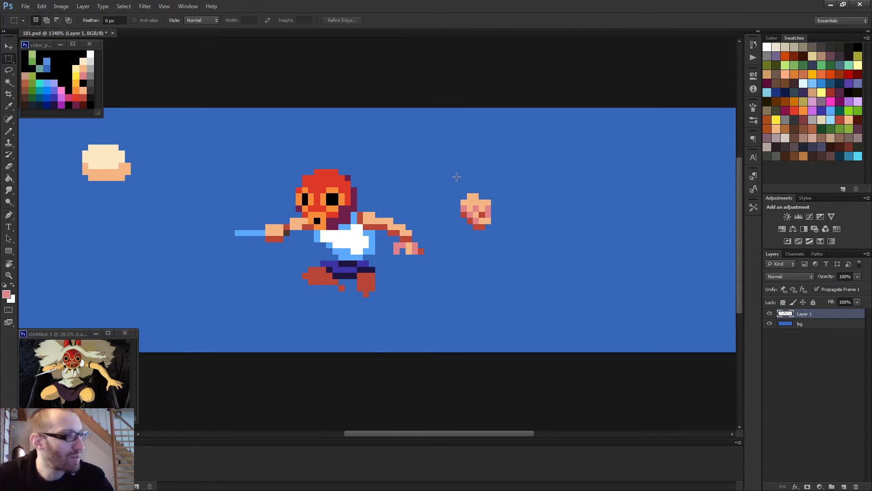
left_click_drag(458, 189, 492, 235)
left_click_drag(443, 181, 503, 235)
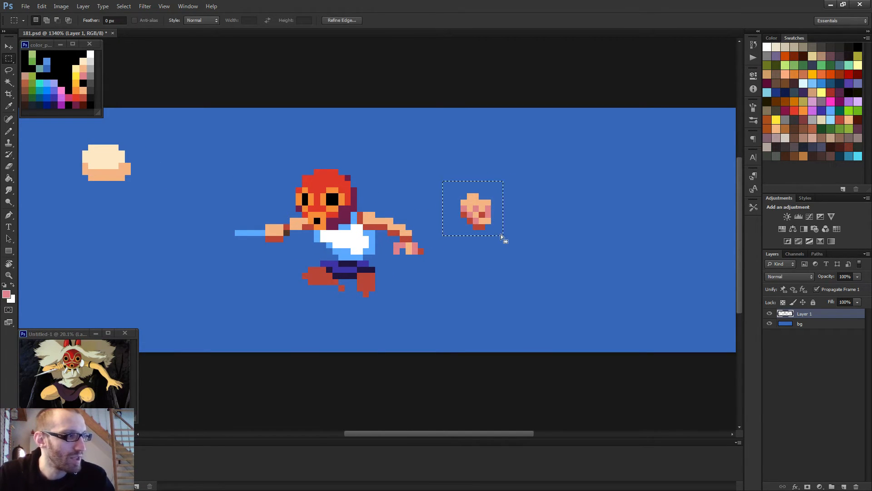
key("Delete")
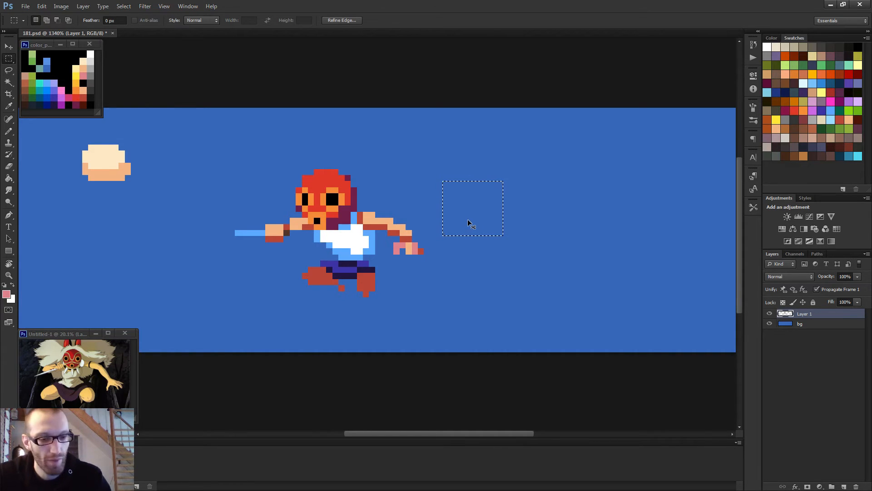
key("ctrl+d")
Step: Erase the upper inner corner pixel of the empty hand so its inner finger runs diagonally
key("b")
scroll(416, 250, "down", 3)
scroll(418, 254, "up", 3)
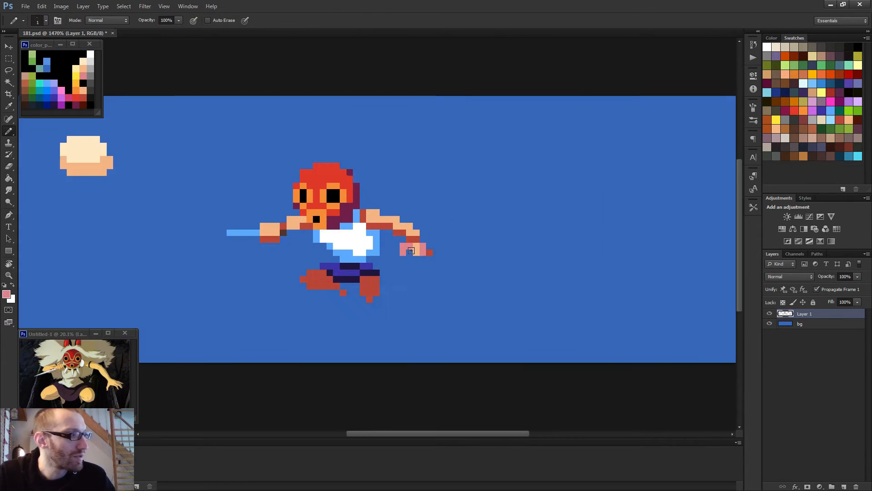
key("e")
scroll(484, 260, "down", 2)
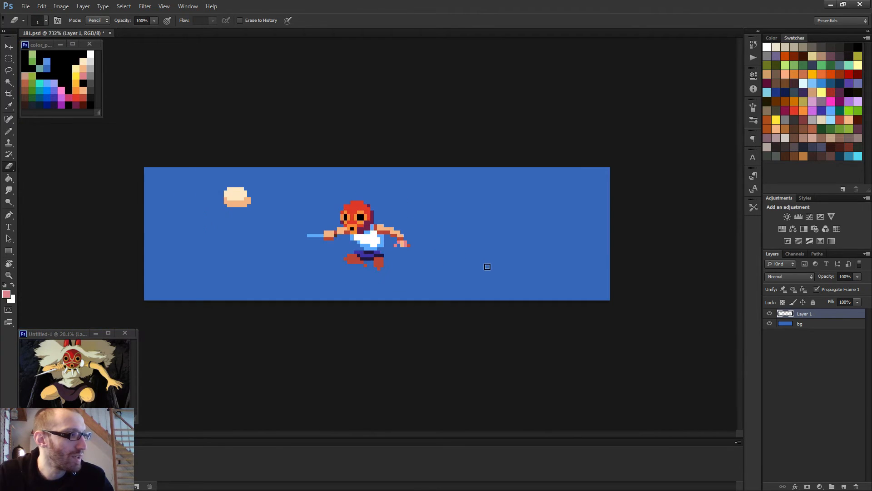
scroll(447, 276, "down", 2)
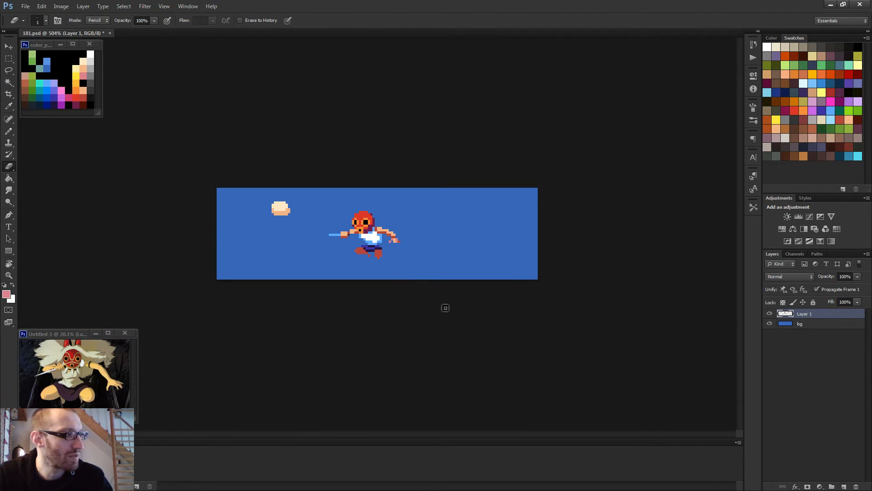
scroll(445, 306, "down", 1)
scroll(430, 300, "up", 2)
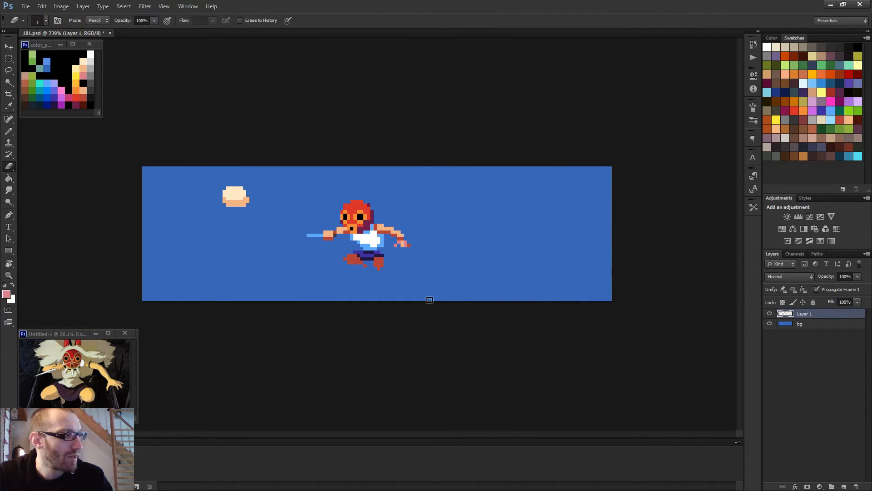
scroll(430, 300, "up", 5)
Step: Repaint the inner wrist pixel just above the empty hand in the arm's peach
key("b")
left_click(407, 201, "alt")
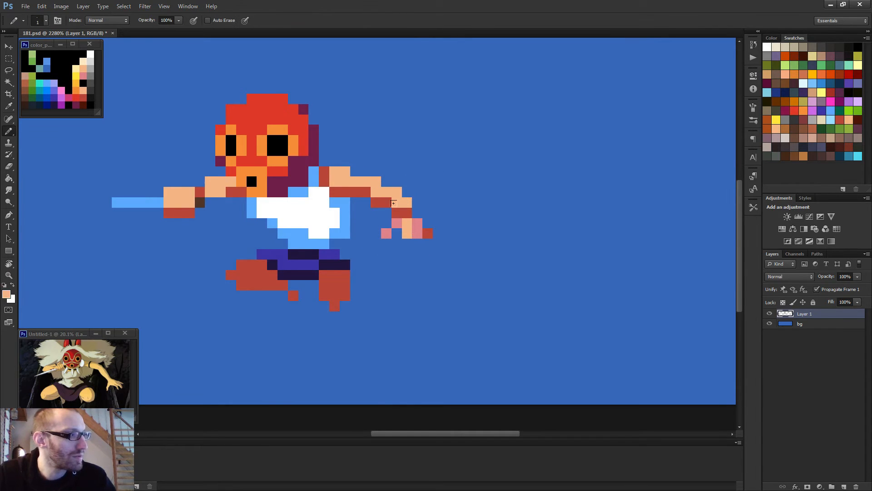
left_click(397, 212)
scroll(417, 210, "down", 7)
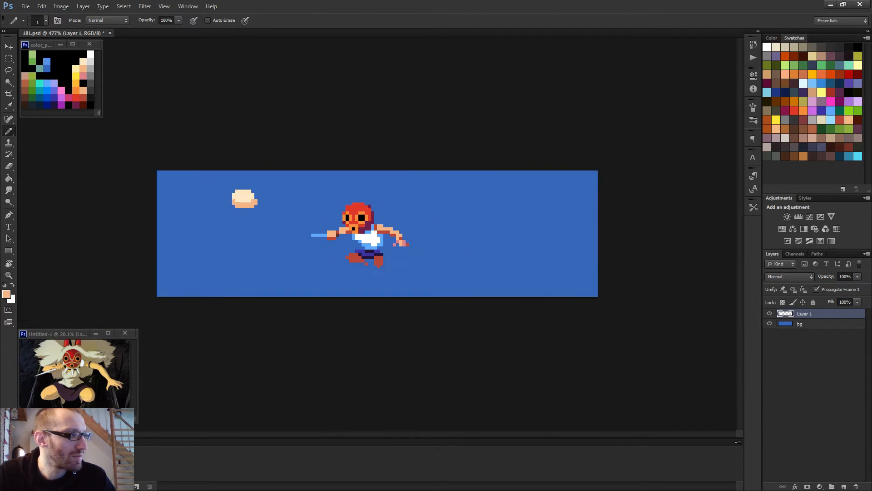
scroll(453, 252, "down", 1)
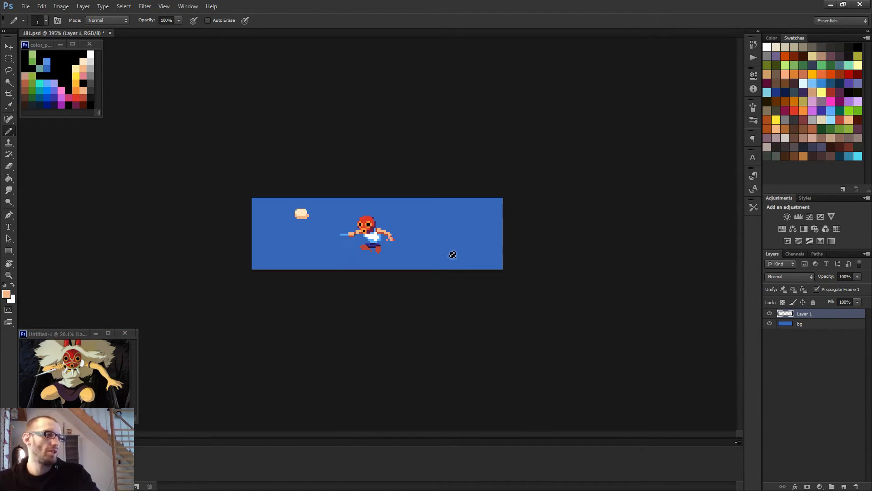
scroll(381, 234, "up", 5)
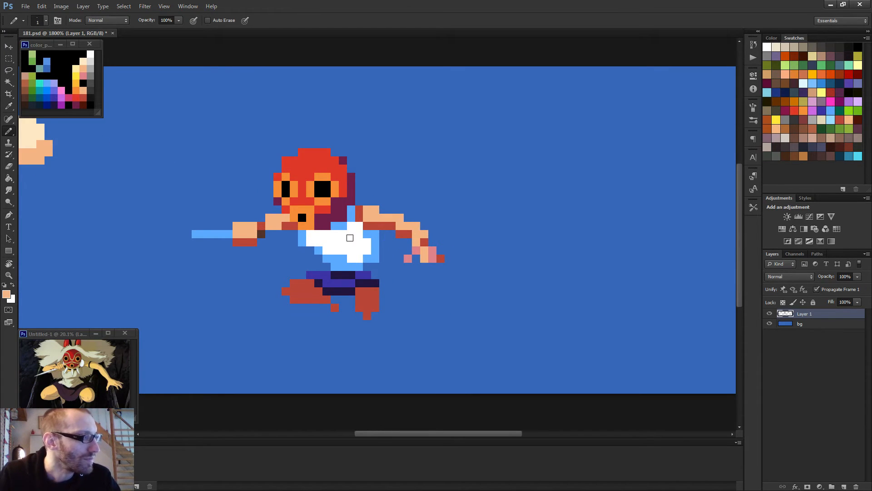
scroll(349, 271, "down", 4)
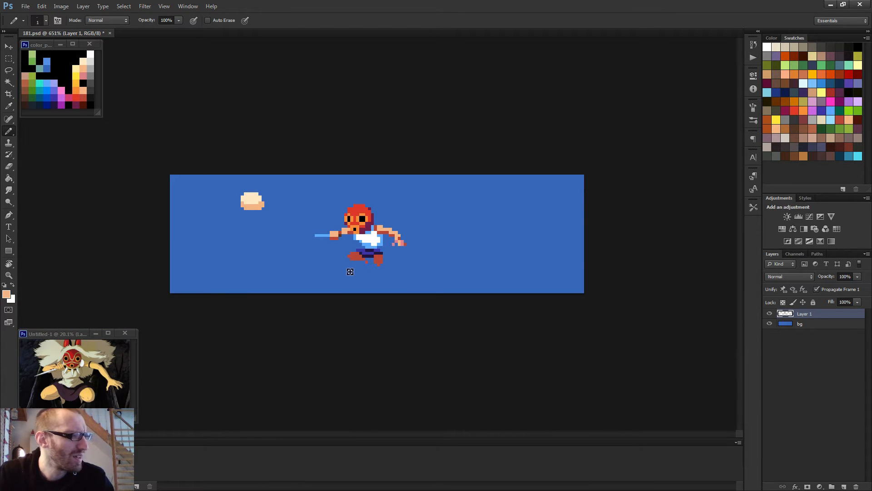
scroll(350, 272, "down", 2)
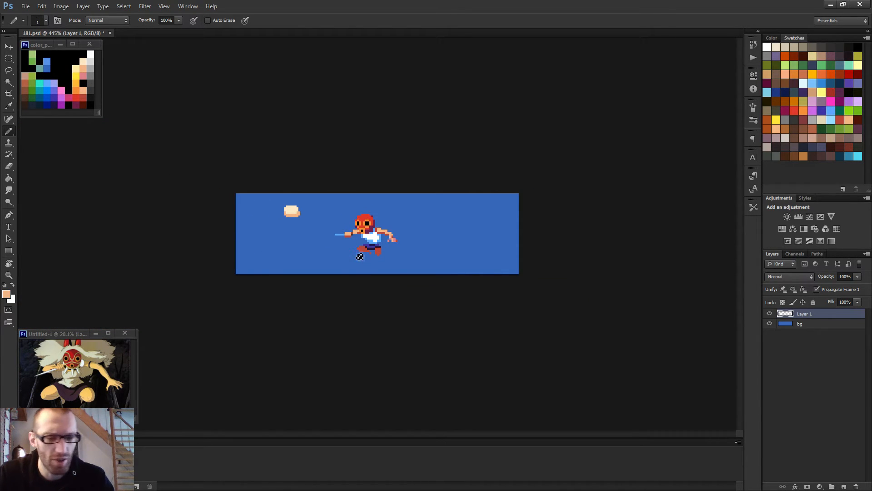
Step: Erase the outermost light-blue pixel column along the shirt's edge on the empty-hand side
key("m")
scroll(382, 235, "up", 3)
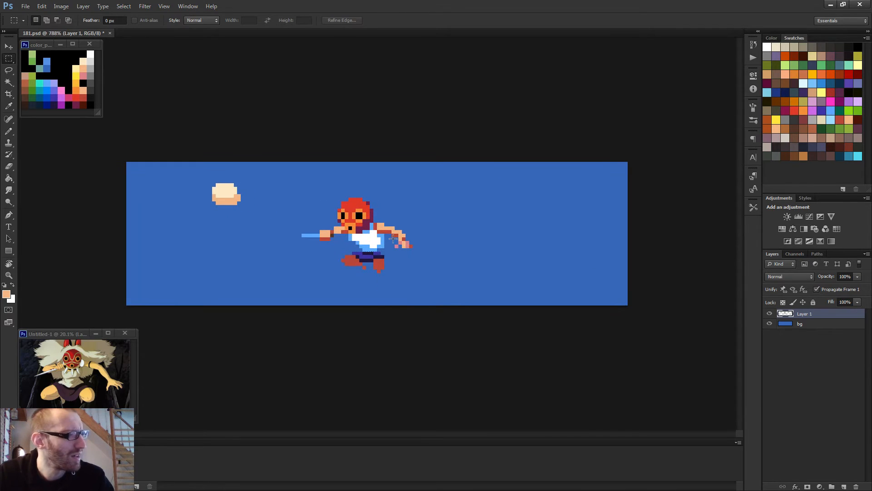
scroll(391, 243, "up", 2)
key("e")
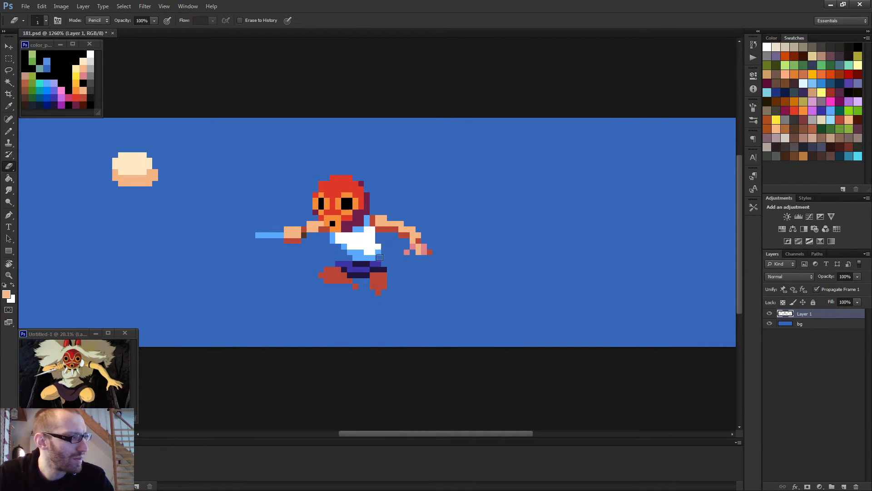
scroll(382, 253, "down", 2)
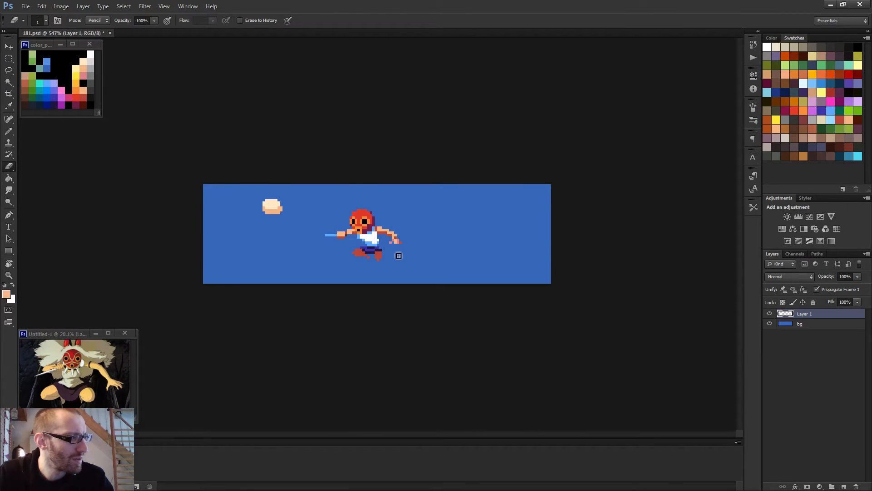
scroll(390, 253, "up", 1)
scroll(407, 255, "down", 1)
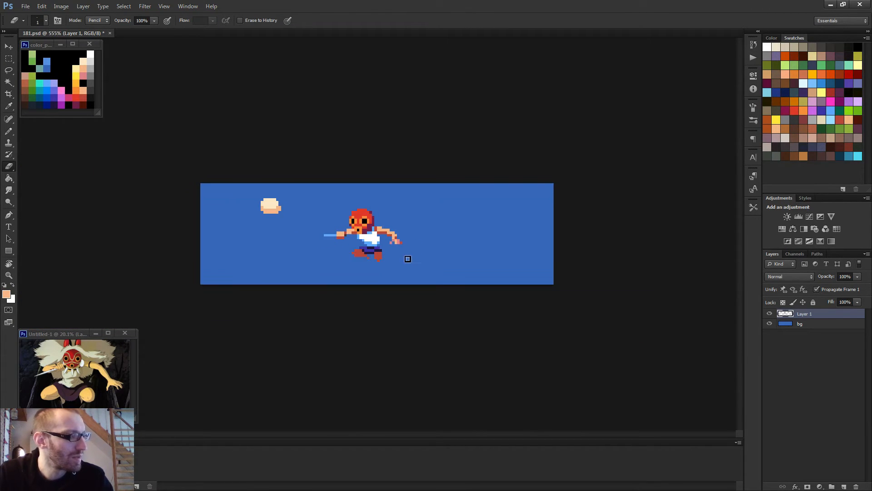
scroll(410, 259, "down", 1)
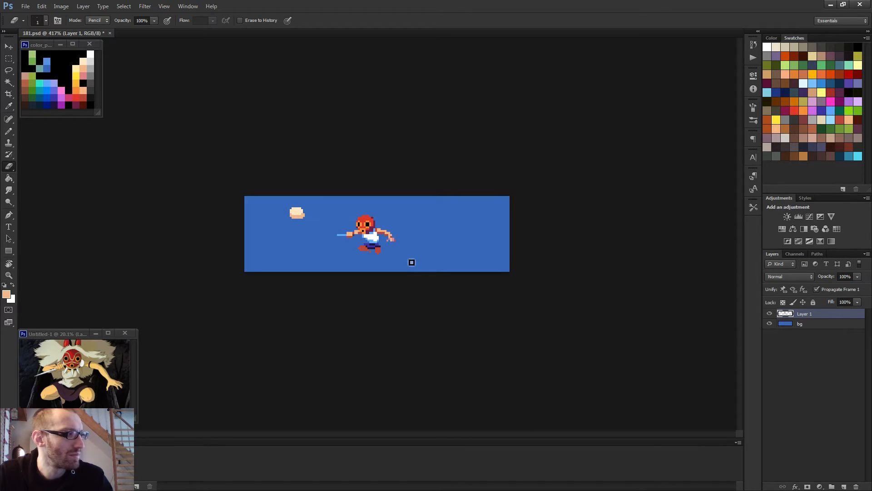
Step: Select the brownish-red leg block below the shorts on the empty-hand side, move it up two pixels and deselect it
key("m")
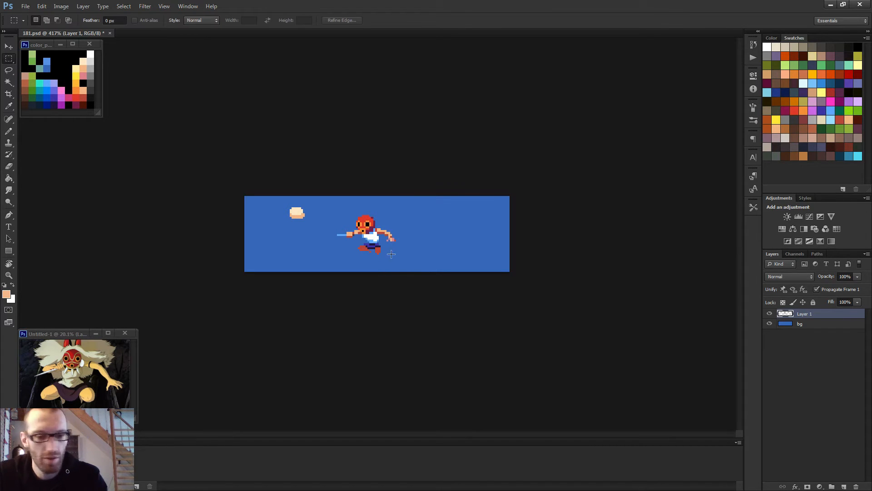
scroll(377, 260, "up", 3)
scroll(376, 260, "up", 1)
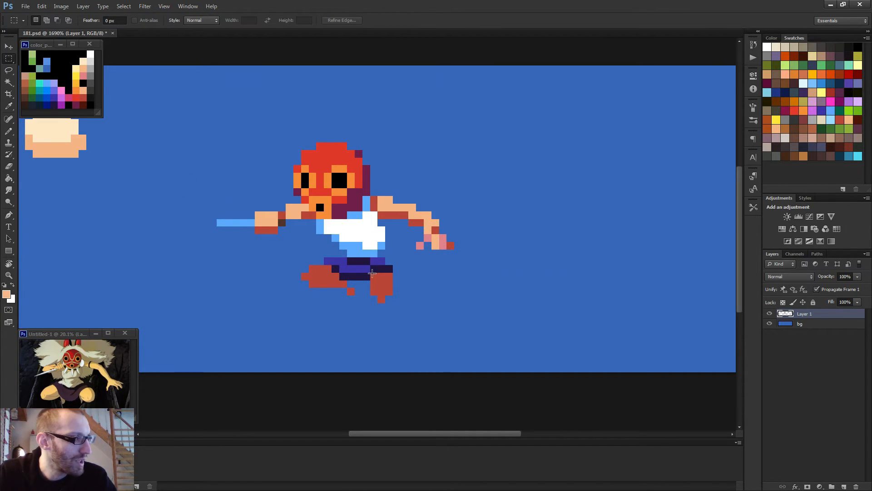
left_click_drag(372, 272, 393, 292)
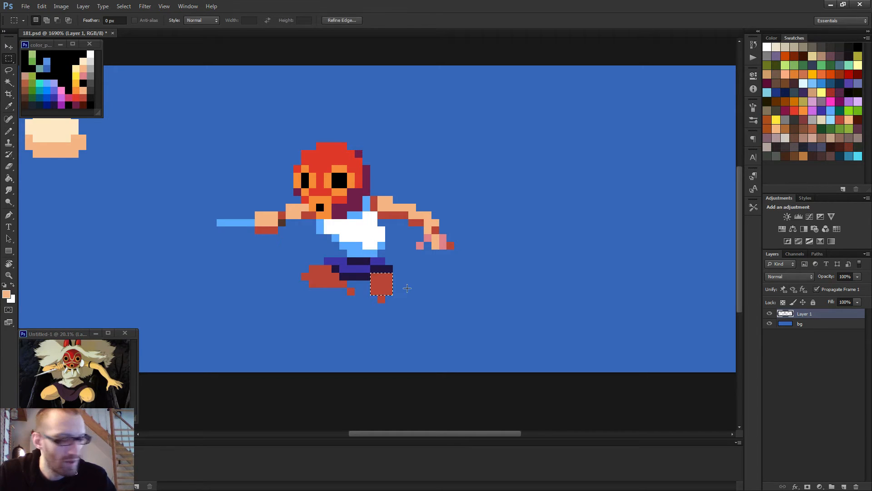
key("Up")
key("Up")
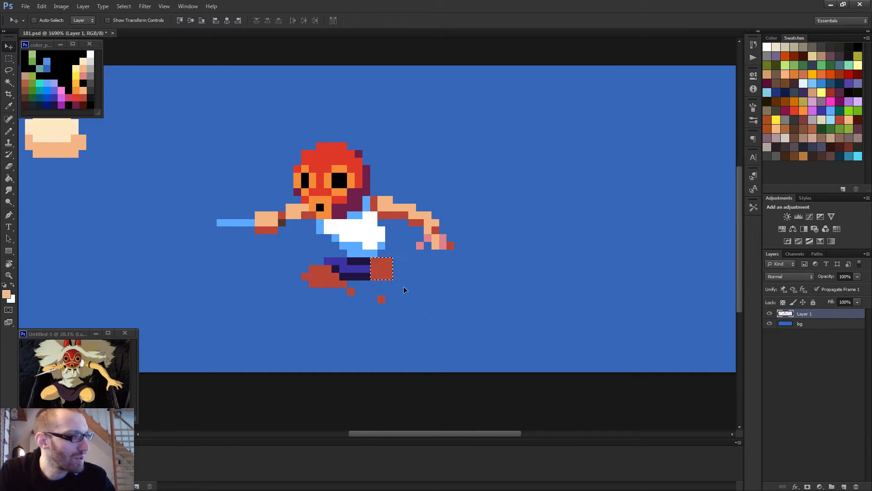
key("ctrl+d")
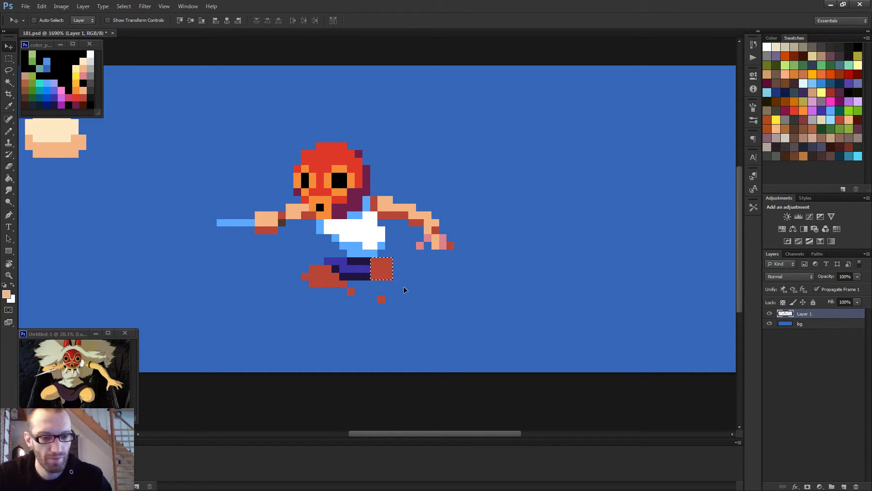
Step: Repaint the shorts' edge beside the raised leg block with a dark navy pixel and a purple pixel above it
key("b")
scroll(403, 289, "up", 3)
left_click(332, 272, "alt")
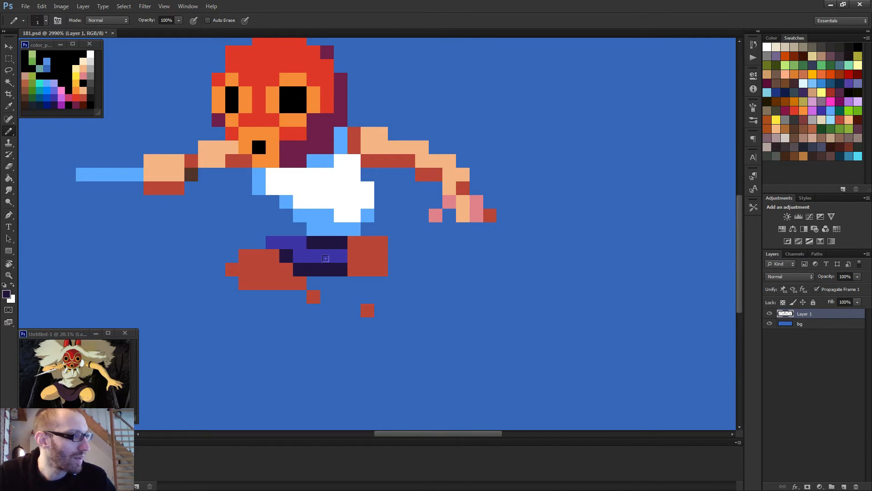
left_click(340, 256)
left_click(328, 253, "alt")
left_click(341, 243)
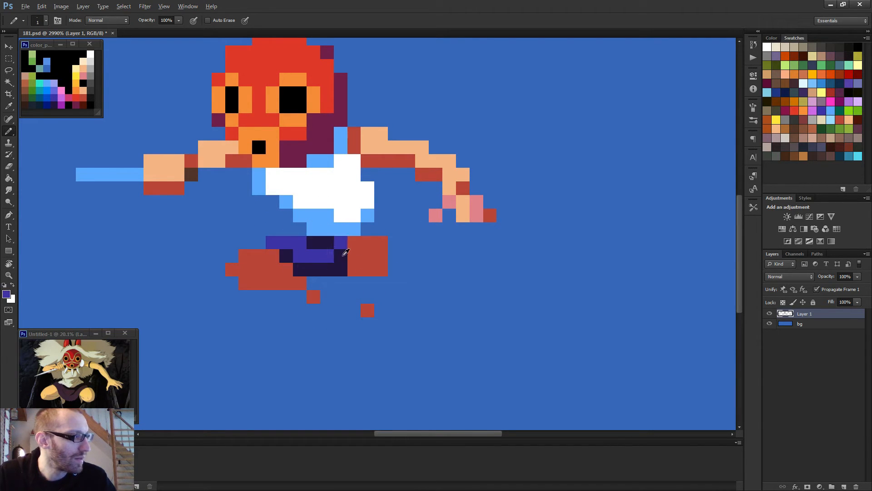
Step: Add a two-pixel dark navy column along the outer edge of the brownish-red leg block on the empty-hand side
left_click(336, 263, "alt")
left_click(395, 255)
key("e")
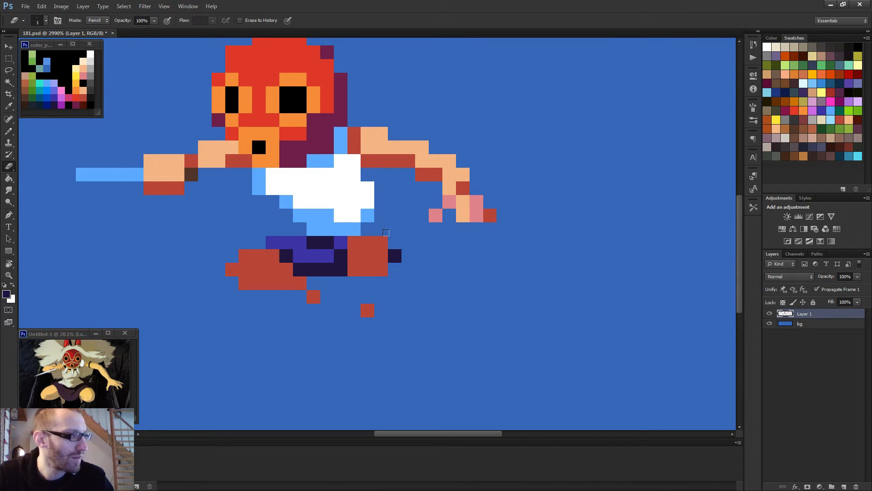
key("b")
scroll(450, 273, "down", 5)
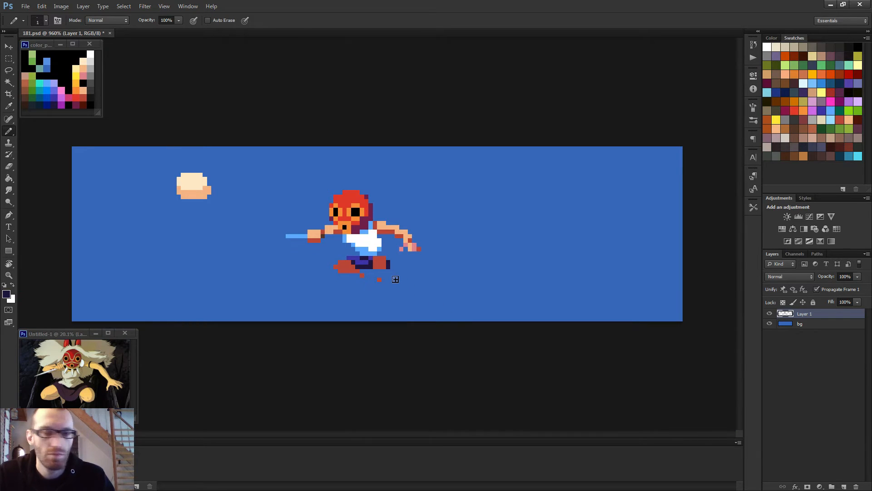
Step: Add a brownish-red pixel directly beneath the leg block on the empty-hand side
left_click(389, 261, "alt")
scroll(382, 268, "up", 3)
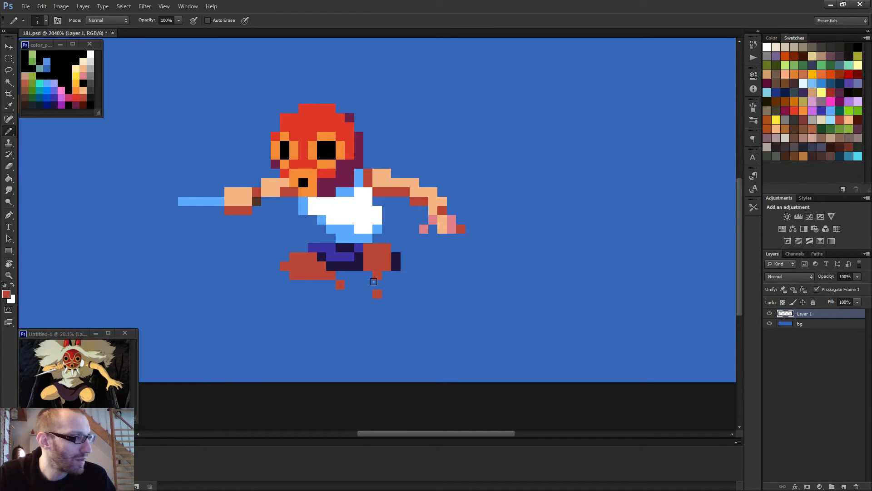
scroll(377, 284, "down", 4)
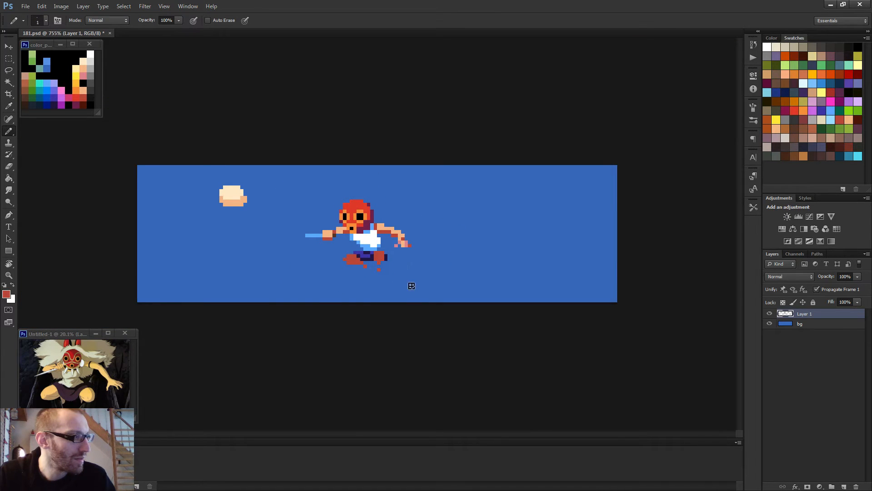
scroll(411, 285, "down", 2)
Step: Paint the upper part of the empty-hand-side leg block in the arm's peach, keeping its lower outer corner brownish-red
scroll(418, 286, "up", 5)
left_click(419, 222, "alt")
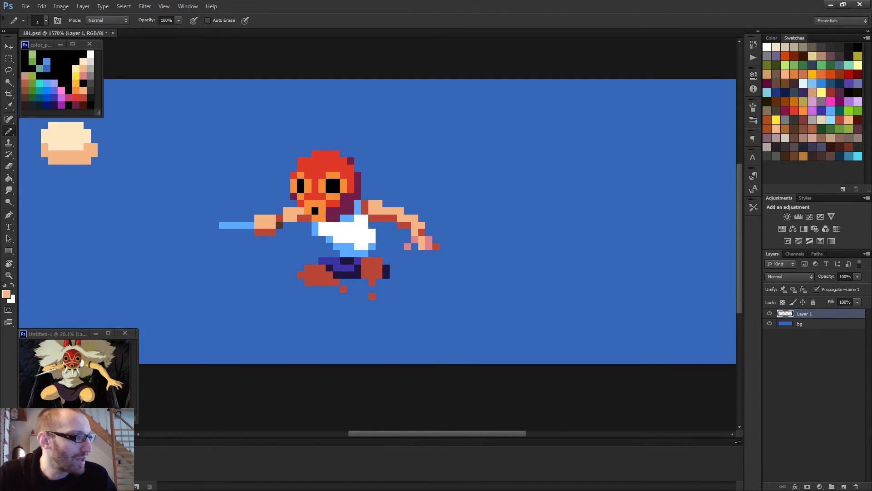
scroll(377, 258, "up", 3)
mouse_move(366, 259)
left_mouse_down()
mouse_move(377, 259)
mouse_move(363, 265)
left_mouse_up()
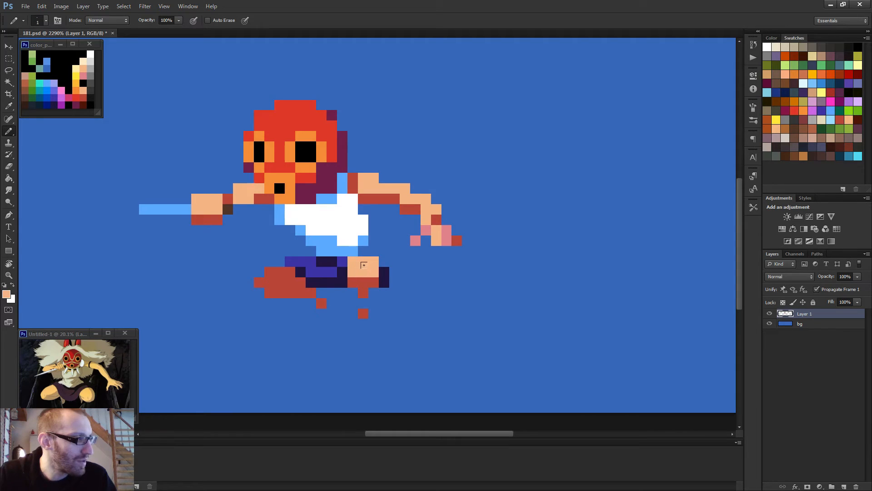
left_click(369, 279, "alt")
left_click(371, 273)
Step: Paint peach highlight pixels along the upper outer edge of the folded leg on the sword-hand side
left_click(365, 267, "alt")
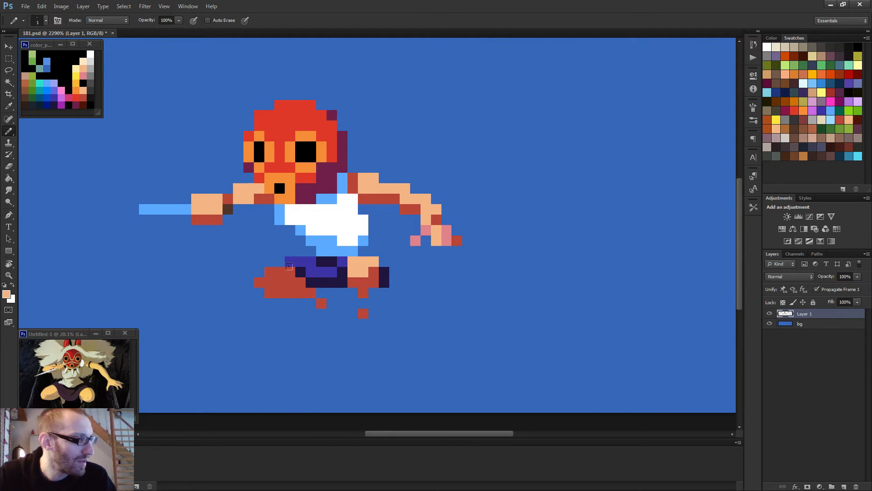
left_click(278, 271)
left_click(267, 270)
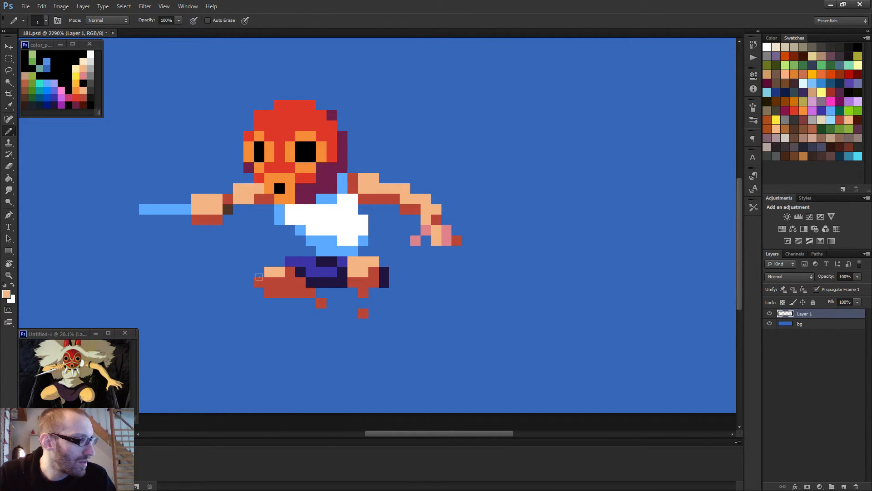
left_click(270, 281)
left_click(258, 281)
left_click(285, 281, "alt")
left_click(274, 280, "alt")
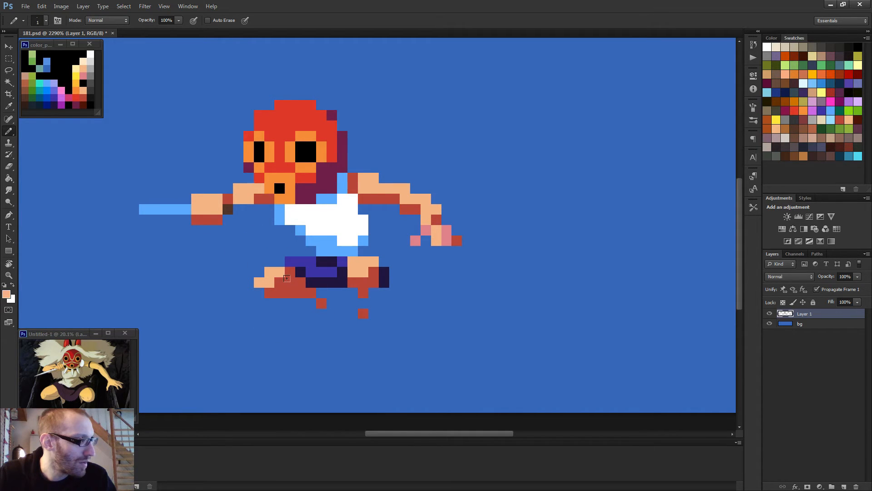
left_click(287, 278)
scroll(437, 280, "down", 5)
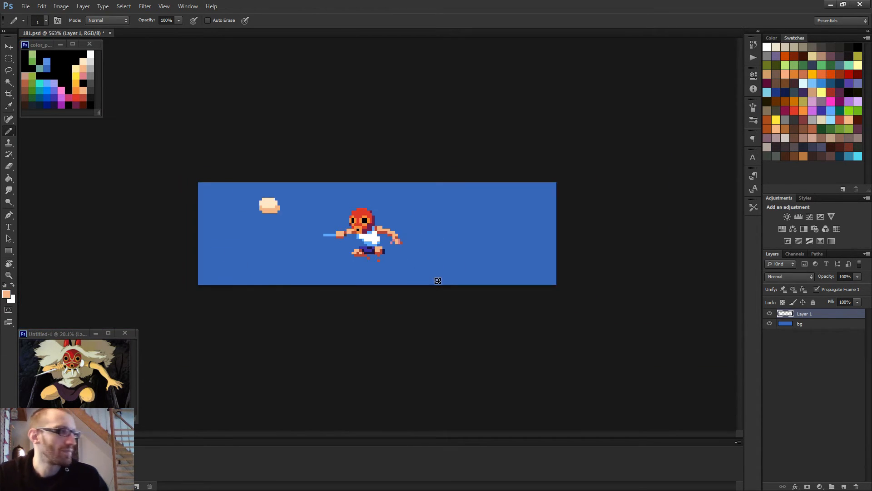
Step: Examine the masked character sprite, especially its legs and feet, at several magnifications
scroll(438, 281, "down", 1)
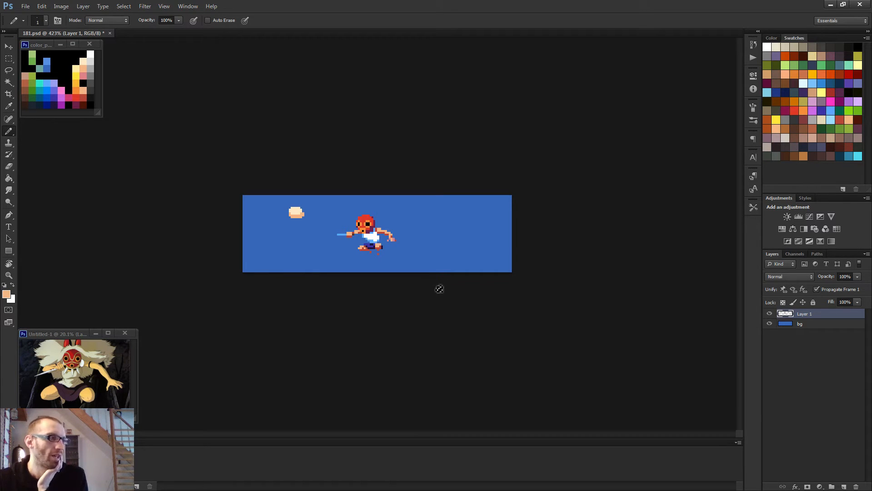
scroll(439, 289, "down", 1)
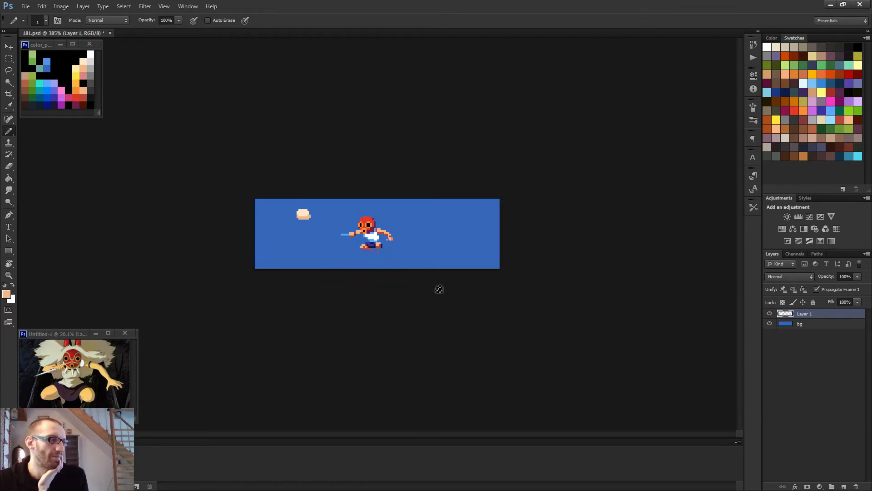
scroll(383, 290, "up", 5)
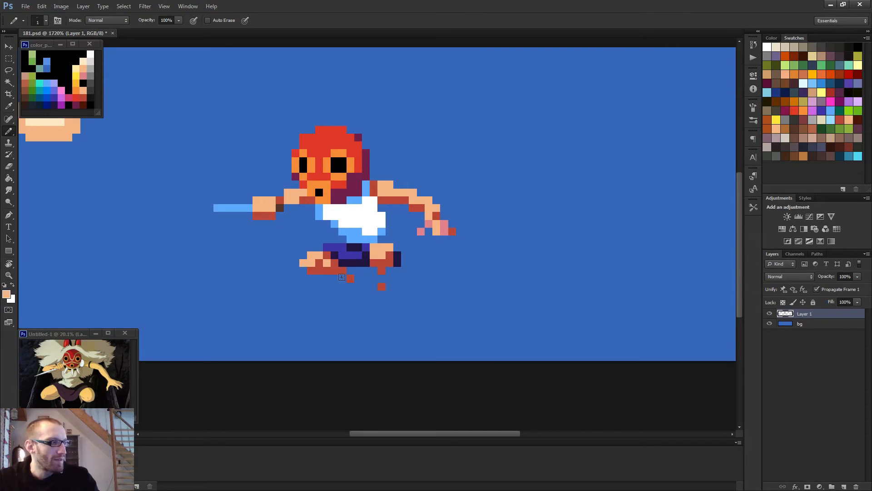
left_click(349, 279)
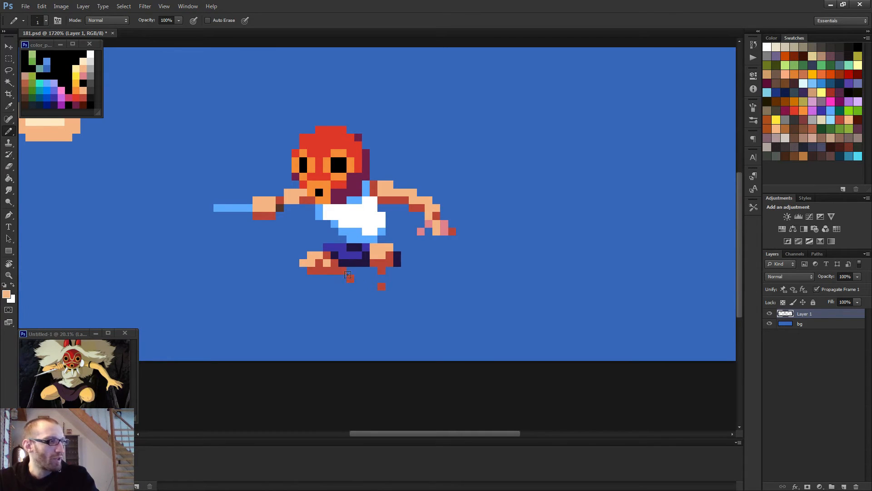
scroll(359, 285, "down", 2)
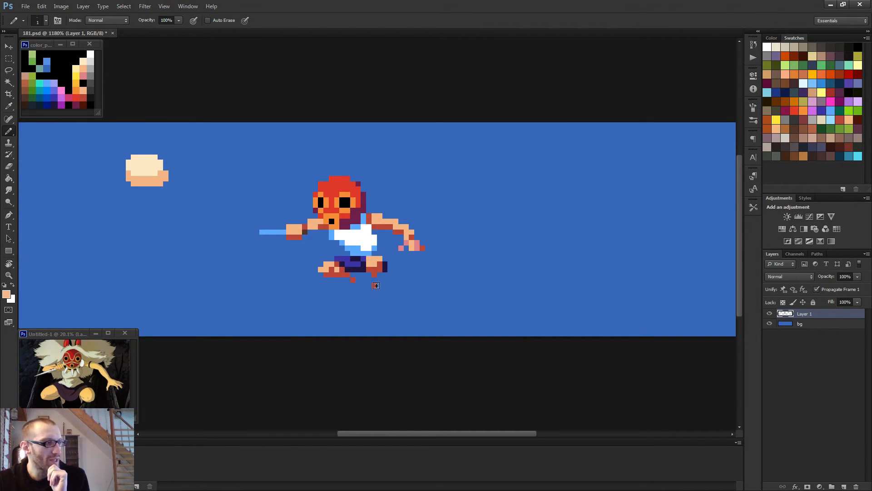
scroll(394, 300, "down", 1)
scroll(381, 273, "up", 2)
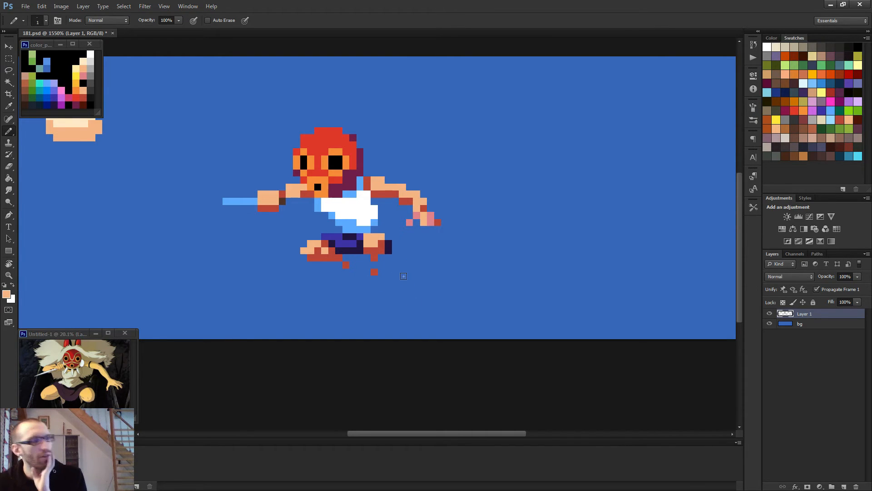
scroll(413, 299, "down", 3)
scroll(417, 294, "down", 1)
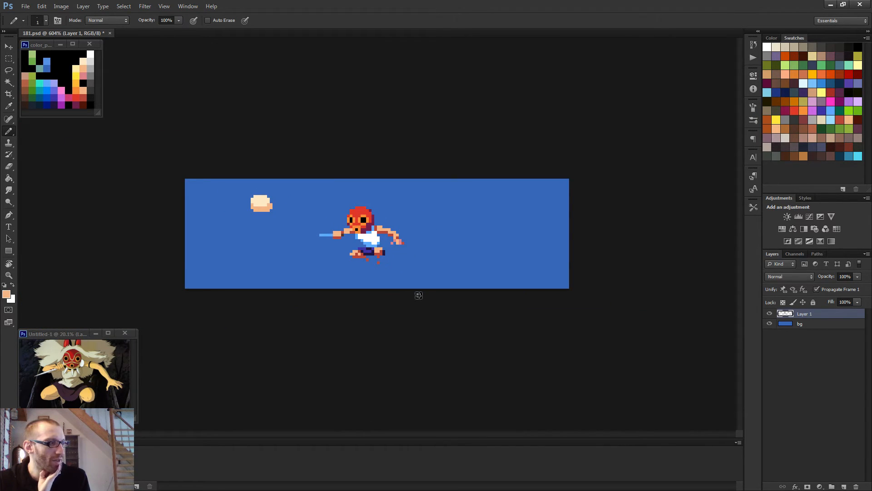
scroll(418, 294, "up", 2)
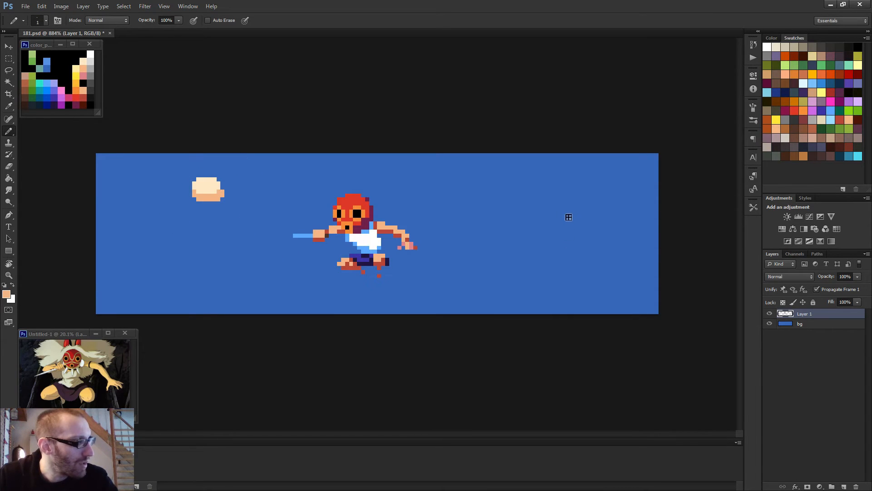
Step: Draw a peach one-pixel line sloping down and away from the character's empty hand, ending in two separate pixels
left_click(502, 199, "shift")
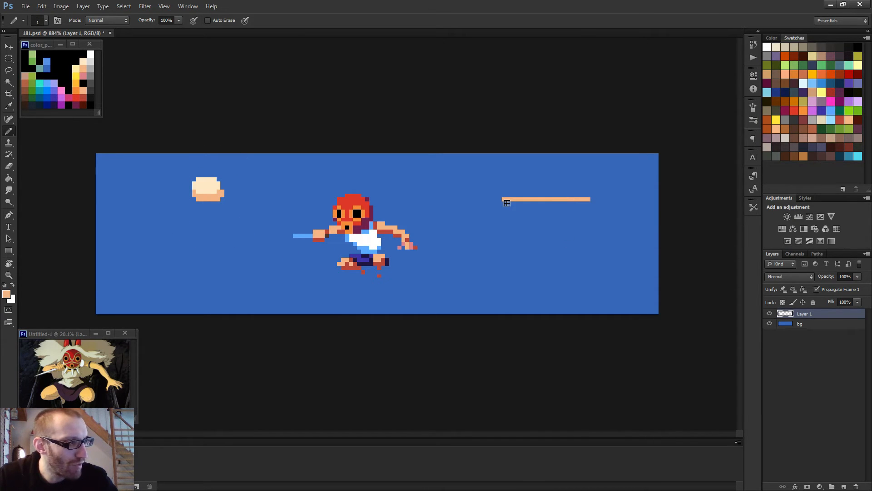
key("ctrl+z")
left_click(585, 220)
left_click(473, 196, "shift")
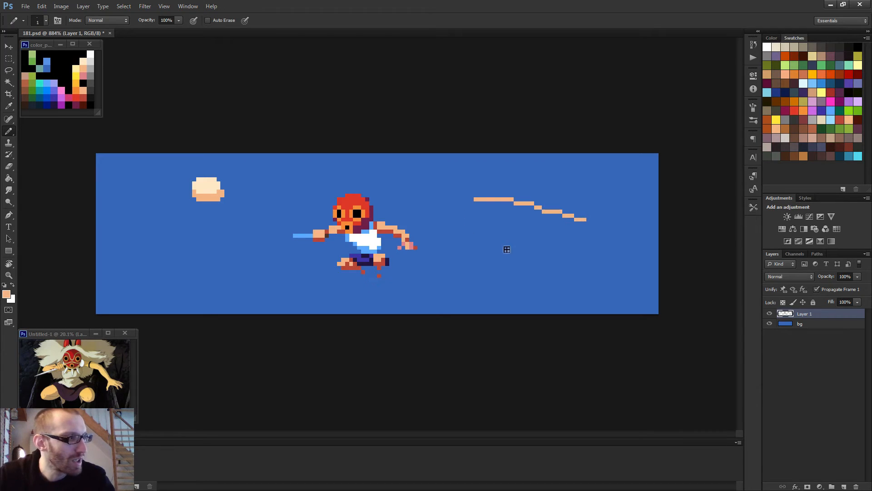
scroll(568, 247, "down", 3)
scroll(545, 225, "up", 4)
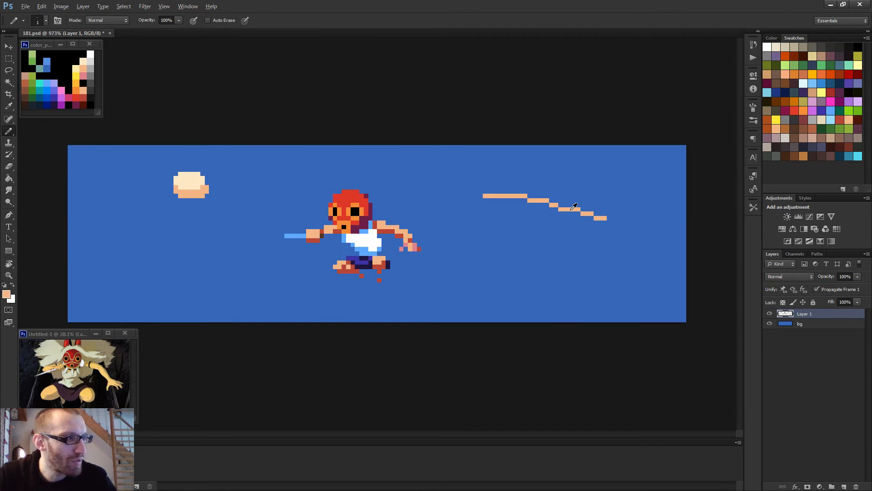
left_click(618, 222)
left_click(640, 231)
scroll(663, 292, "down", 3)
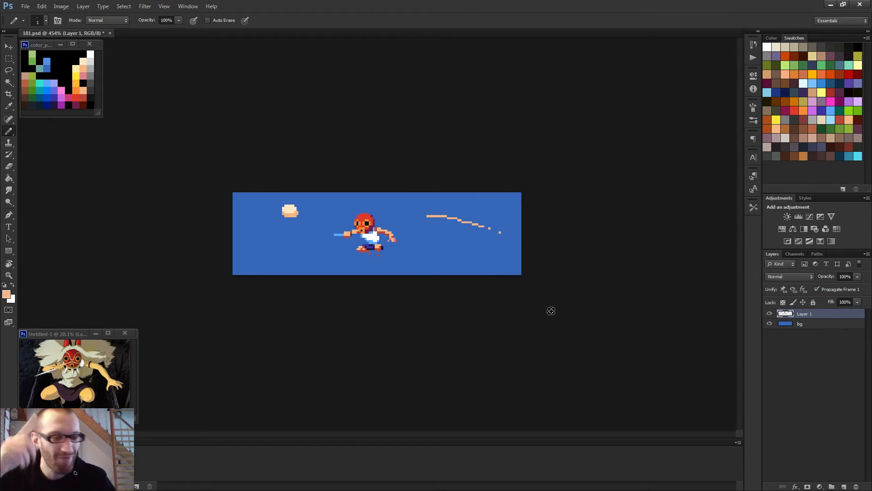
Step: Select the peach line with its two loose pixels and move it down and closer to the character's empty hand
key("m")
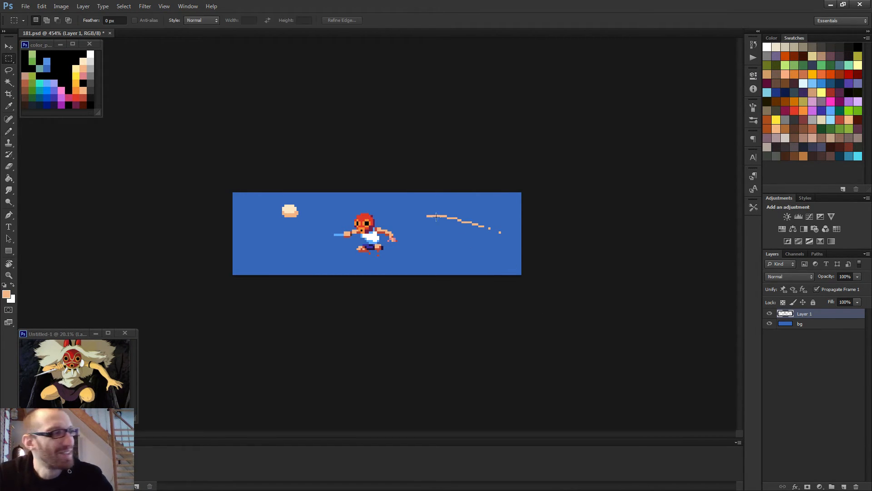
left_click_drag(412, 199, 525, 255)
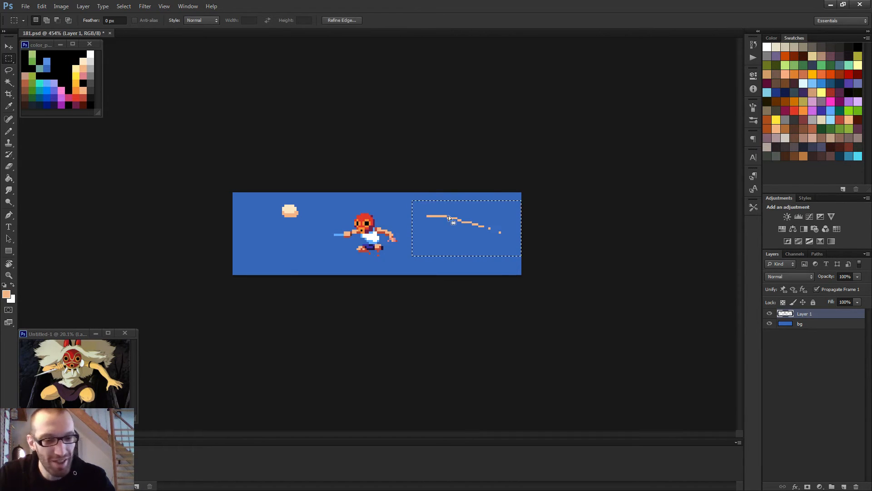
key("v")
left_click_drag(448, 217, 424, 244)
key("ctrl+d")
scroll(450, 258, "down", 3)
scroll(421, 247, "up", 5)
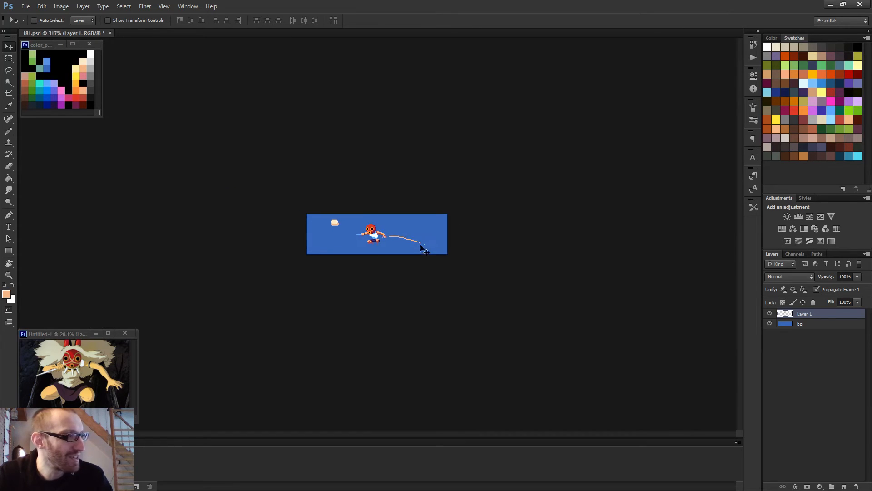
Step: Erase the upper part of the peach line, the part nearest the character's hand
key("e")
left_click(418, 242)
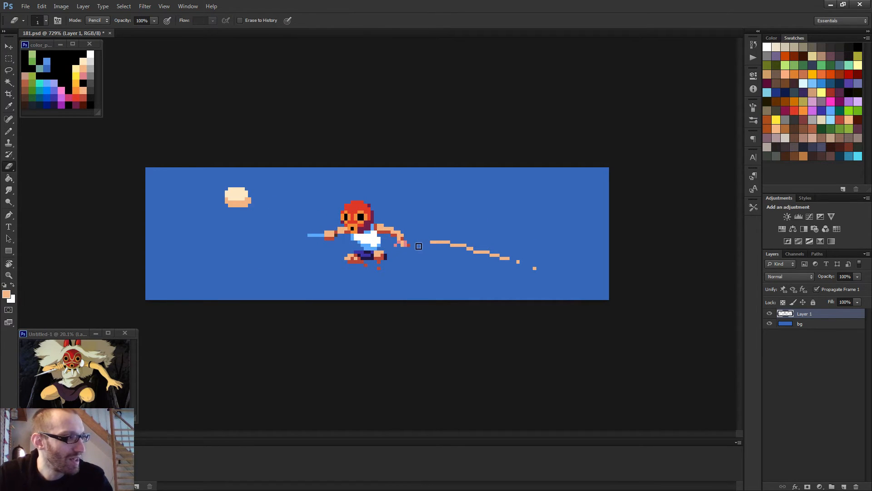
scroll(483, 254, "down", 1)
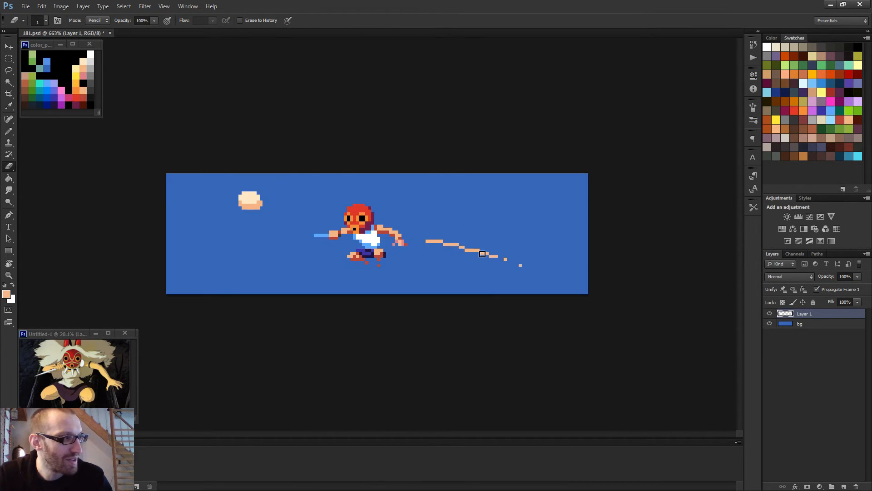
left_click_drag(466, 250, 427, 248)
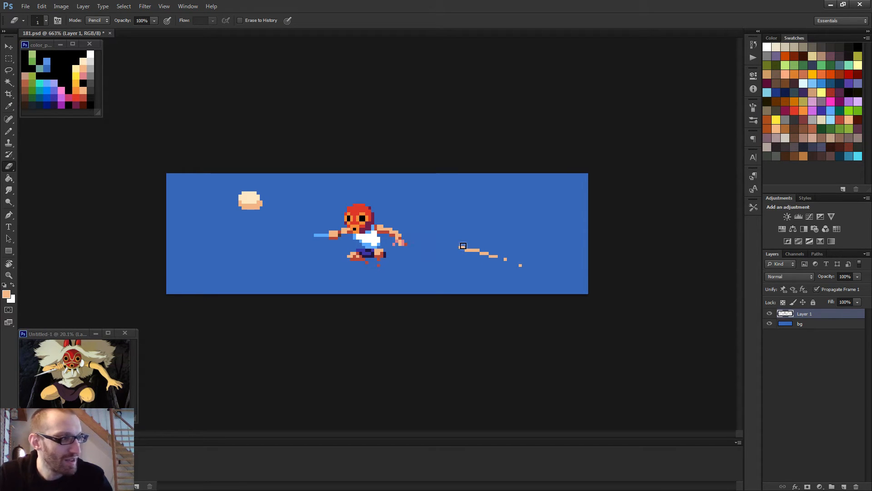
key("m")
left_click_drag(456, 220, 533, 261)
key("ctrl+d")
Step: Sample the line's peach colour and extend its upper end three pixels toward the character with the Pencil
key("b")
scroll(462, 245, "up", 3)
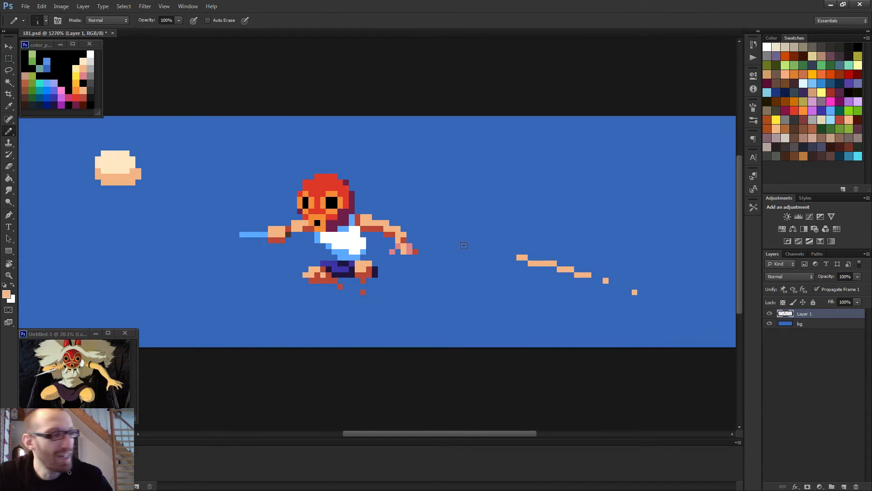
left_click(519, 255, "alt")
left_click_drag(513, 258, 496, 258)
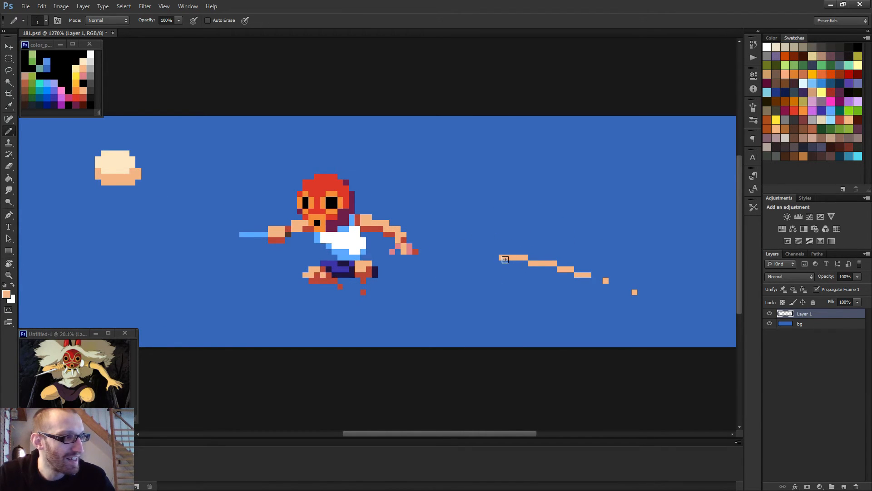
scroll(556, 275, "down", 5)
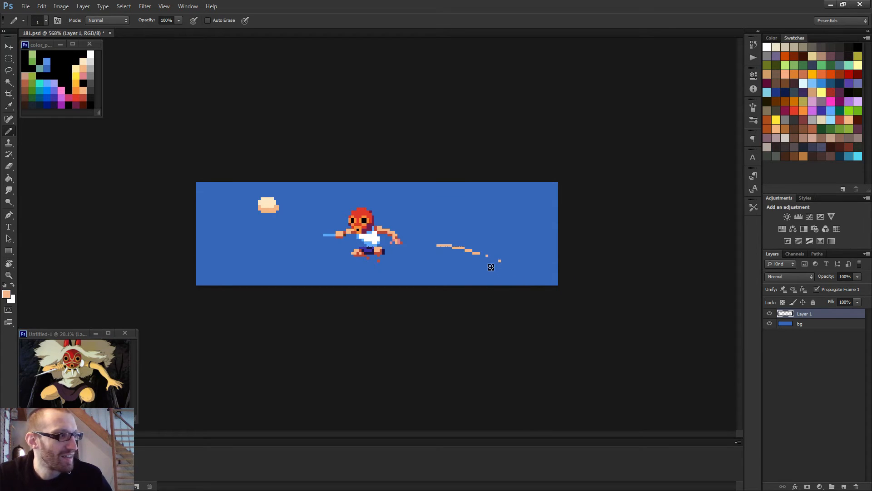
Step: Select the peach trail and its loose pixels and shift it toward the character and slightly down, beside the hand
key("m")
left_click_drag(429, 237, 505, 274)
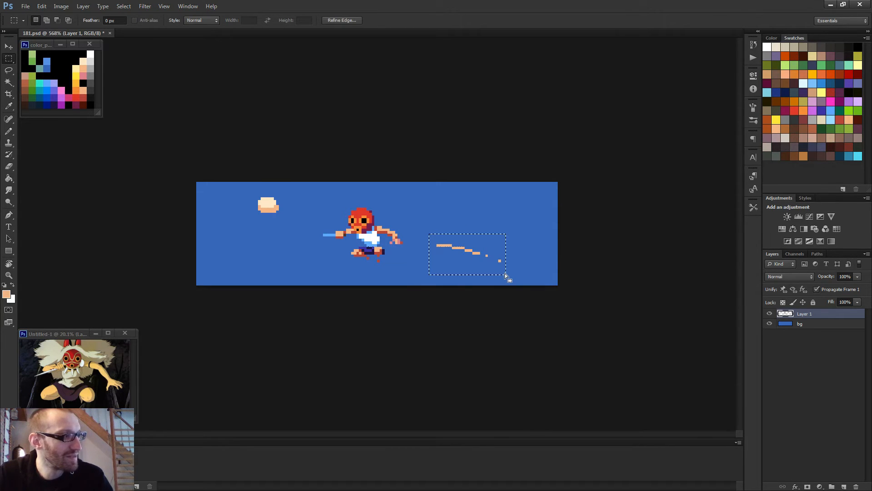
key("v")
key("Left")
key("Left")
key("Left")
key("Left")
key("Left")
key("Left")
key("Down")
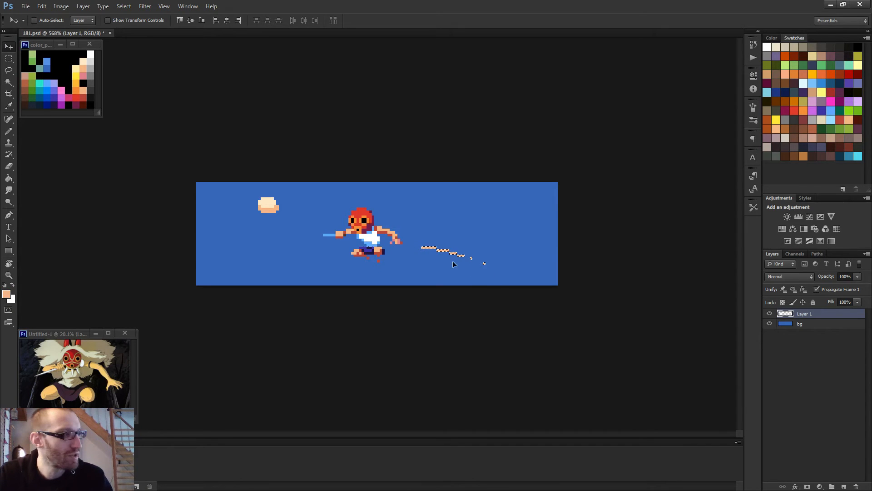
mouse_move(466, 267)
left_mouse_down()
mouse_move(463, 260)
mouse_move(429, 272)
mouse_move(460, 282)
mouse_move(447, 282)
mouse_move(459, 260)
mouse_move(460, 273)
left_mouse_up()
scroll(473, 288, "down", 3)
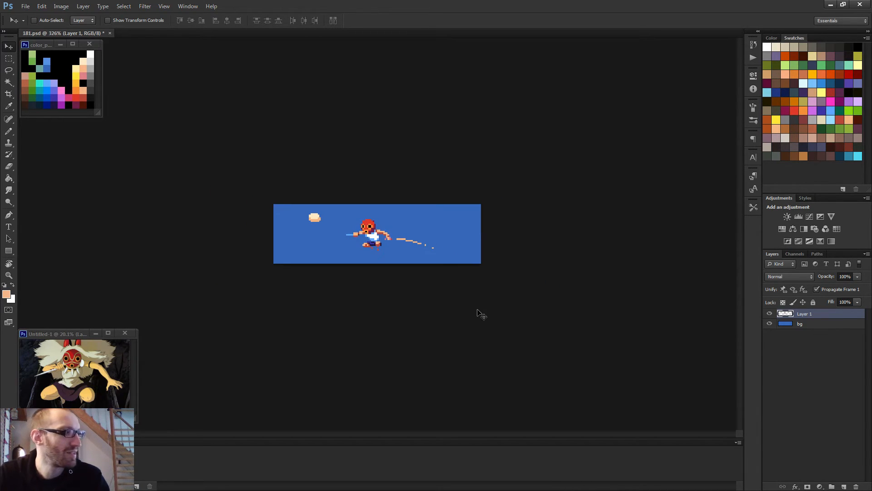
Step: Move the peach trail about seven pixels toward the character and five pixels down, level with the feet, and deselect it
scroll(445, 292, "up", 5)
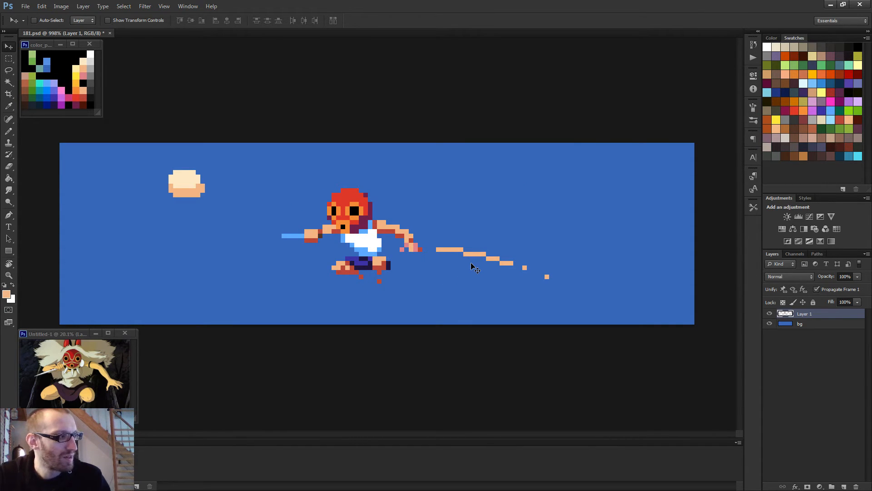
key("m")
left_click_drag(427, 224, 554, 292)
key("v")
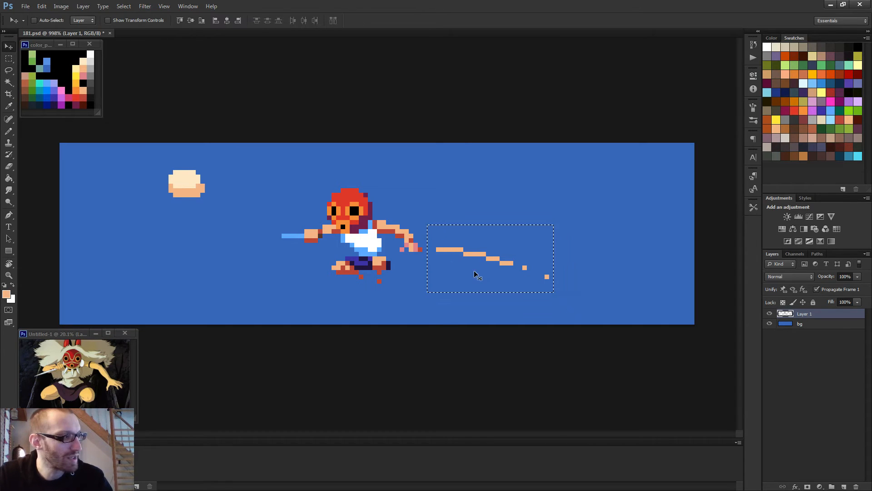
left_click_drag(474, 273, 450, 287)
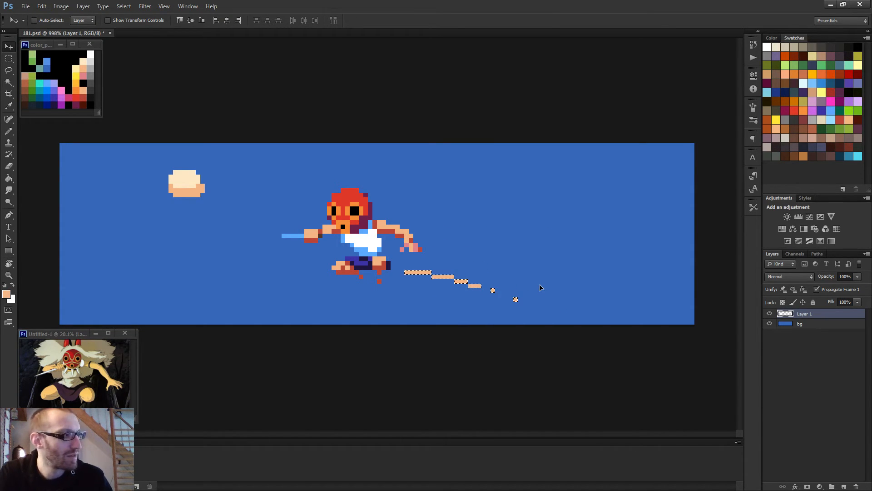
key("ctrl+d")
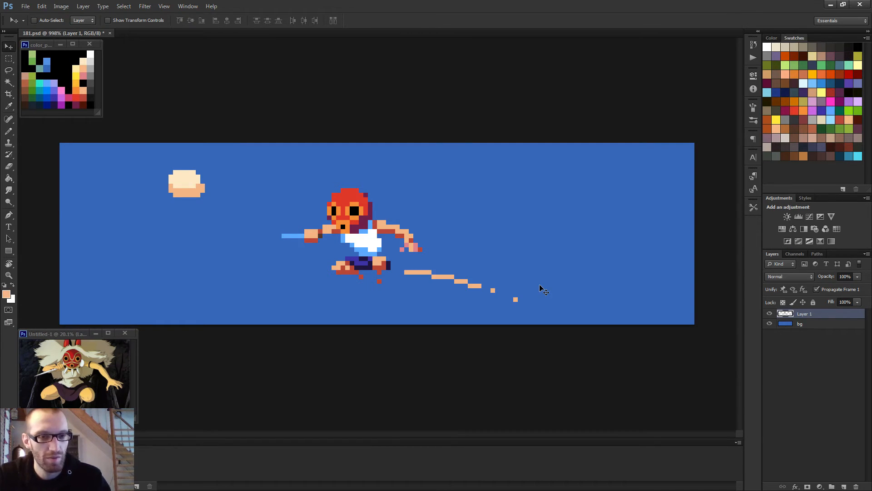
scroll(539, 284, "down", 5)
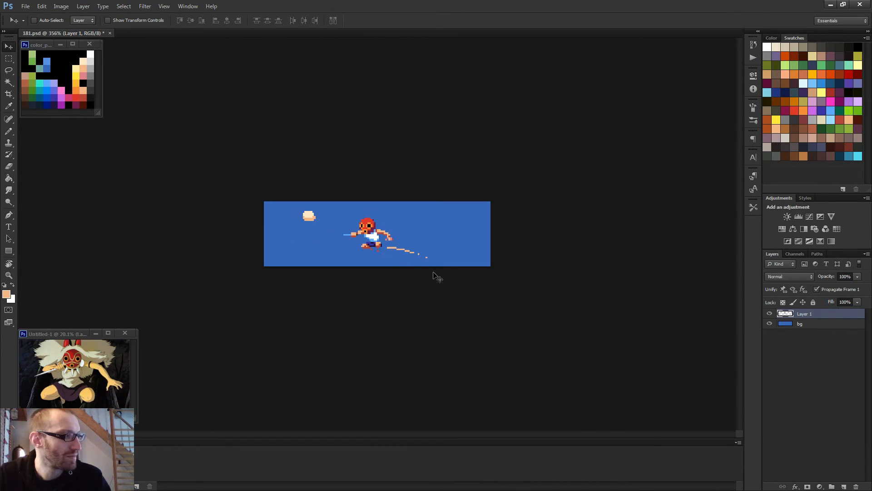
Step: Shade the back side of the character's white shirt with the light blue sampled from its edge
key("b")
scroll(396, 273, "up", 3)
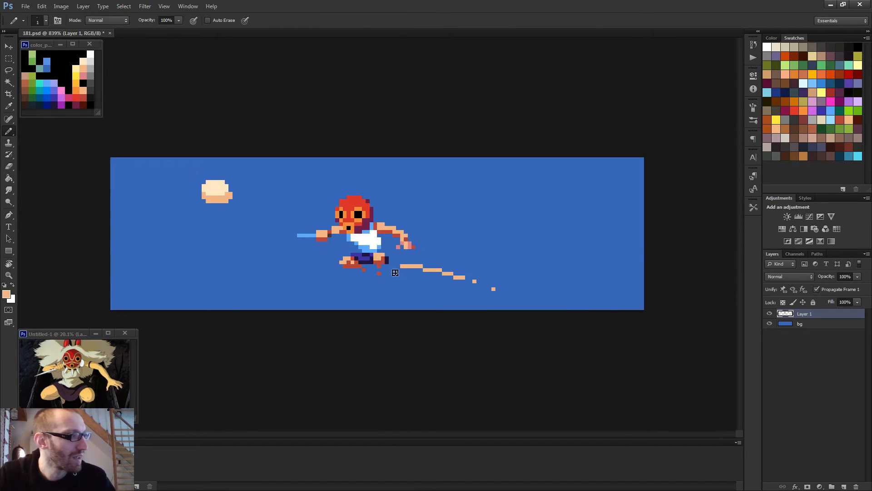
scroll(393, 273, "up", 1)
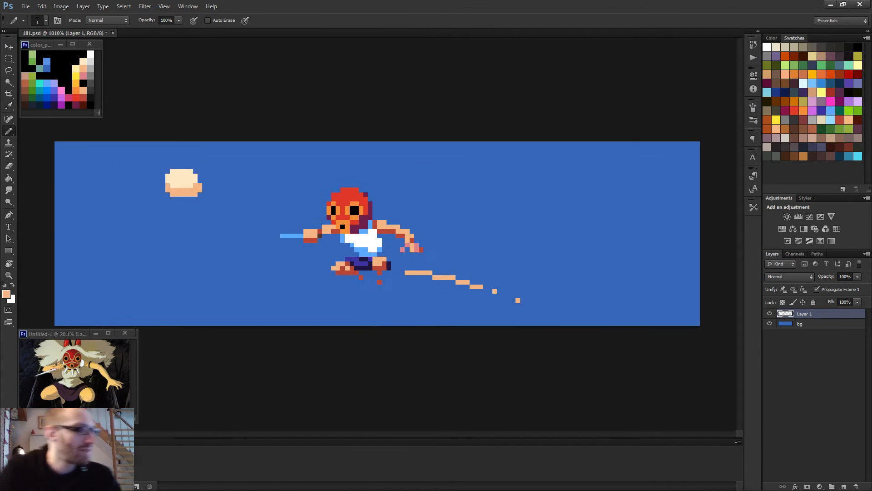
scroll(393, 247, "up", 1)
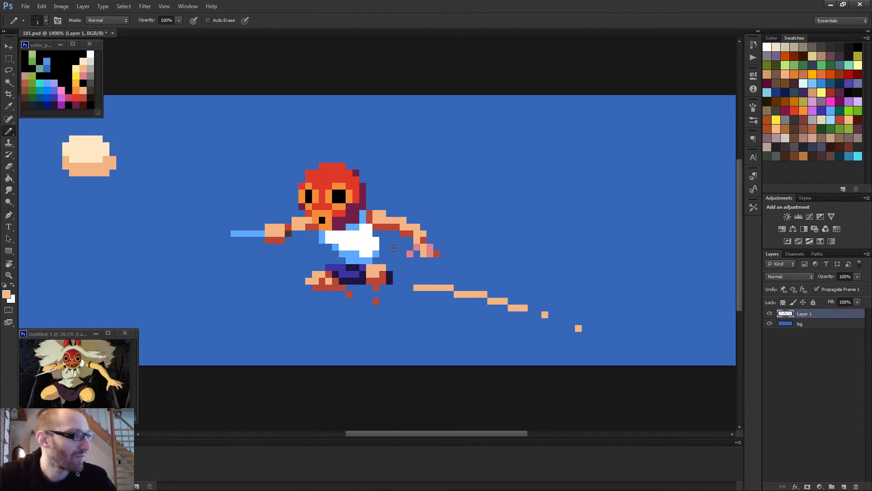
left_click(362, 253, "alt")
mouse_move(369, 228)
left_mouse_down()
mouse_move(367, 253)
mouse_move(371, 242)
mouse_move(385, 256)
mouse_move(365, 255)
left_mouse_up()
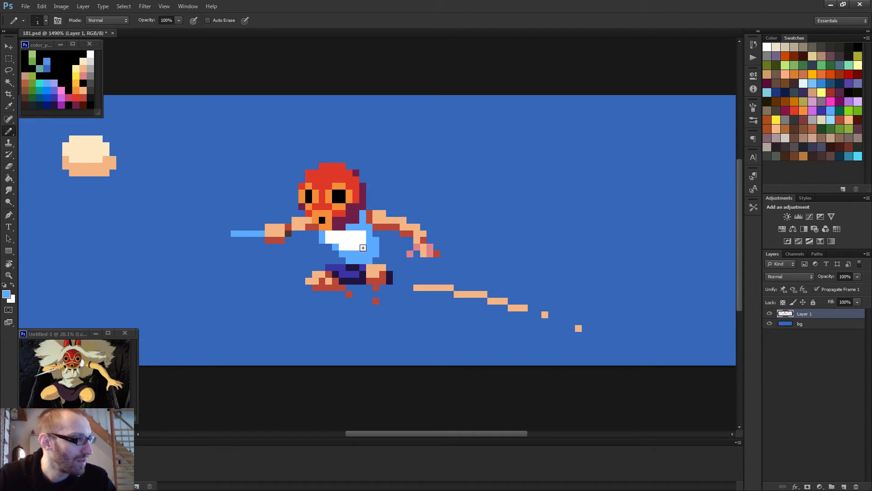
scroll(357, 247, "down", 4)
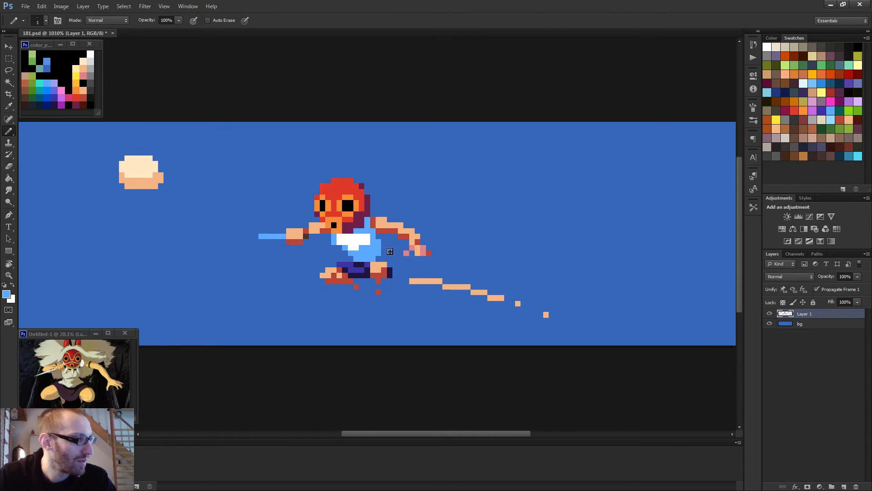
Step: Add light blue shading pixels along the shirt's upper edge near the sword arm
scroll(366, 232, "up", 5)
left_click_drag(330, 234, 342, 235)
scroll(368, 242, "down", 2)
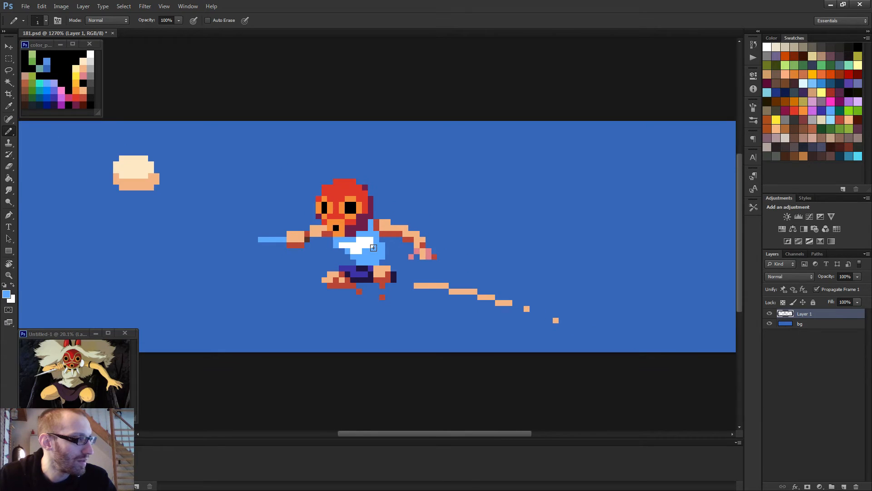
Step: Extend the shirt's white area toward its lower back using the sampled white, and sample the light blue shade again
left_click(364, 243, "alt")
left_click_drag(356, 256, 368, 253)
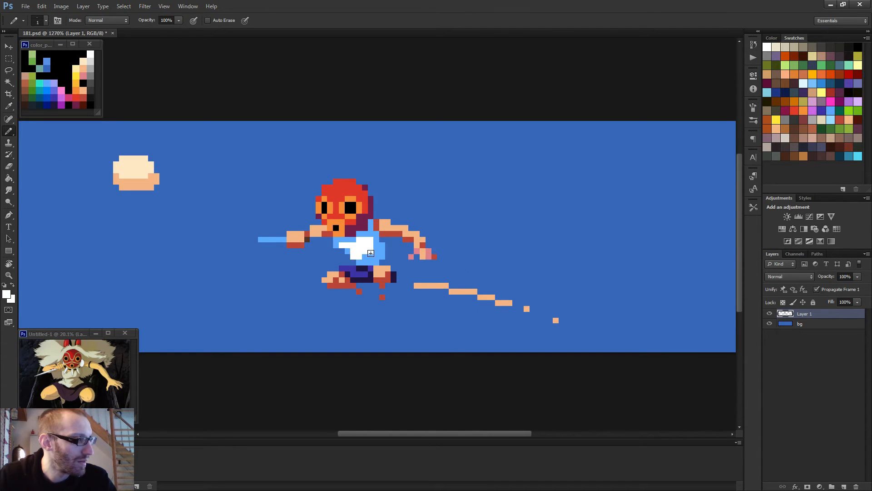
left_click(380, 248, "alt")
scroll(408, 264, "down", 2)
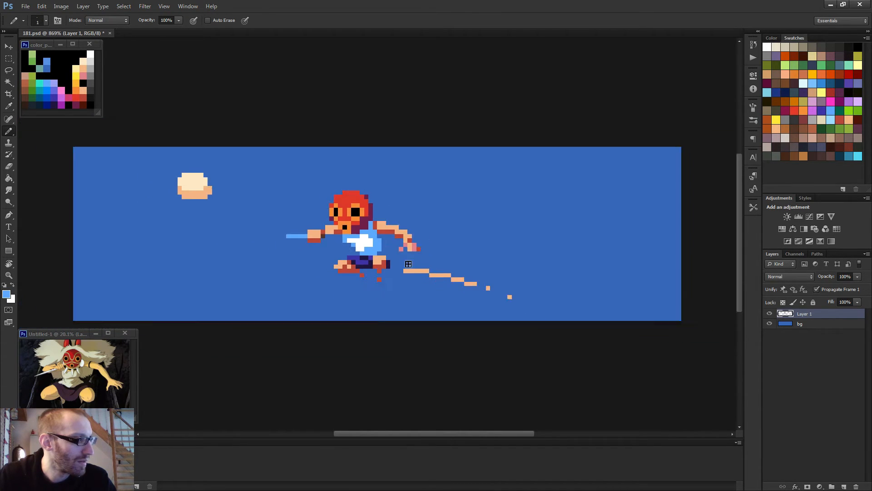
scroll(409, 264, "down", 3)
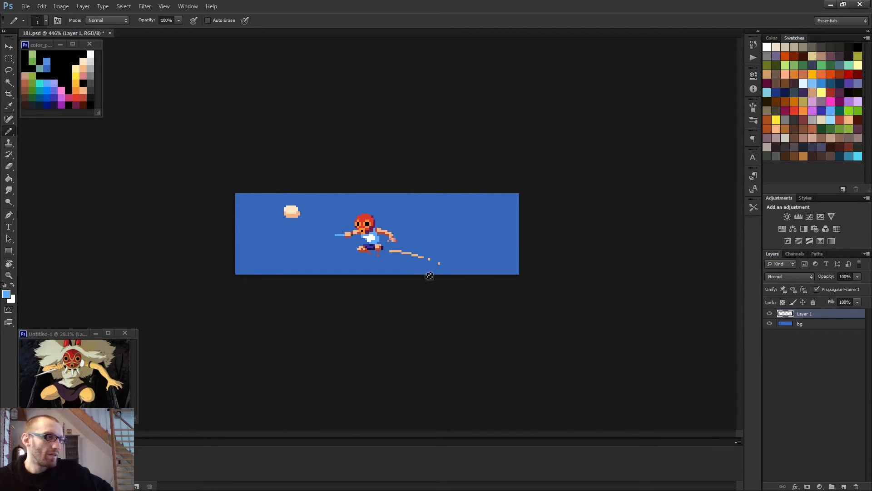
scroll(424, 278, "up", 1)
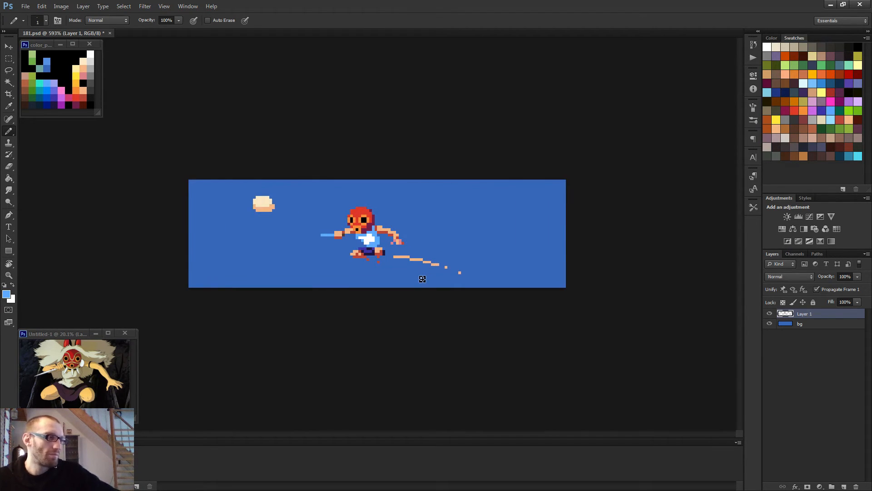
Step: Extend the shorts' underside with dark purple pixels sampled from them, on both sides of the near leg
scroll(422, 278, "up", 5)
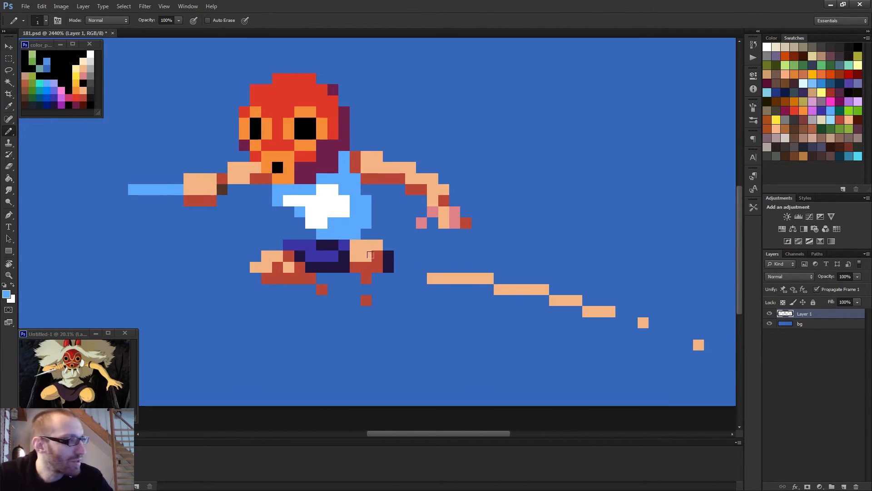
left_click(333, 266, "alt")
left_click_drag(332, 278, 337, 275)
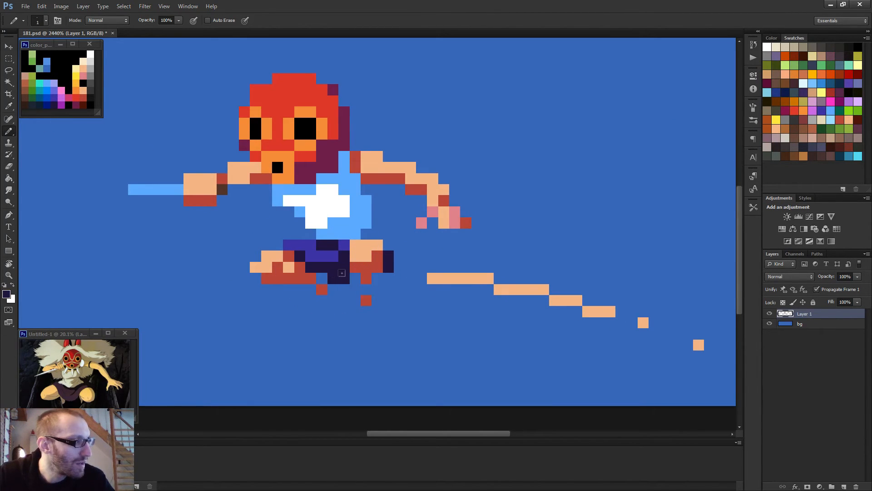
left_click(356, 277)
left_click(374, 276)
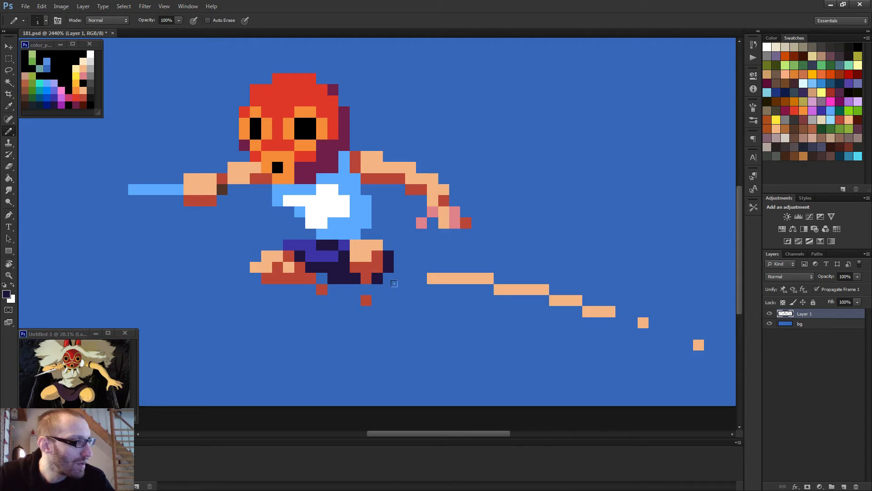
scroll(405, 285, "down", 4)
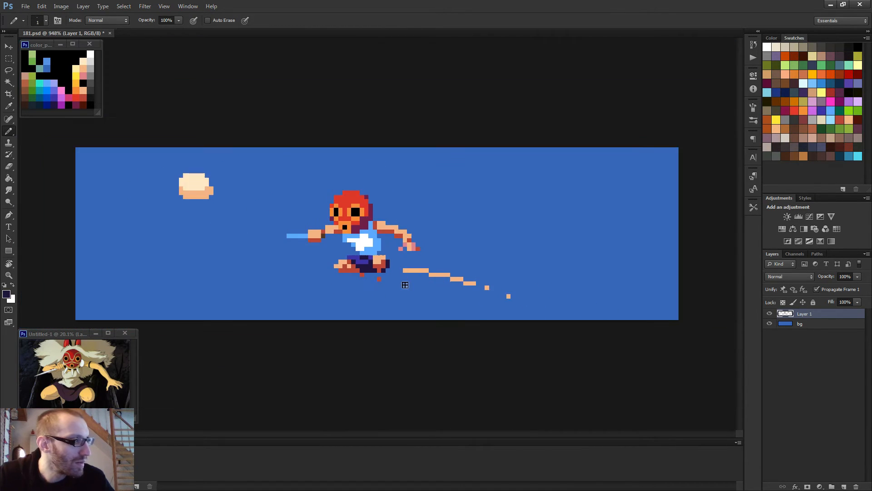
scroll(405, 285, "down", 1)
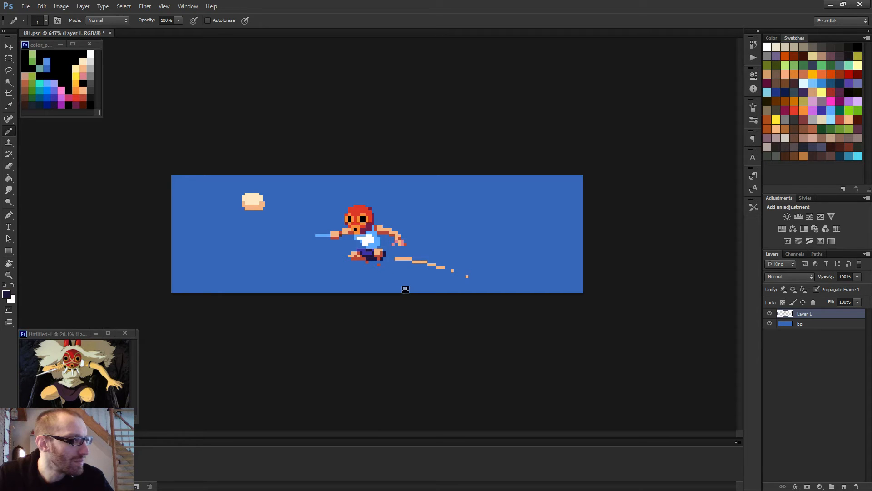
scroll(370, 260, "up", 4)
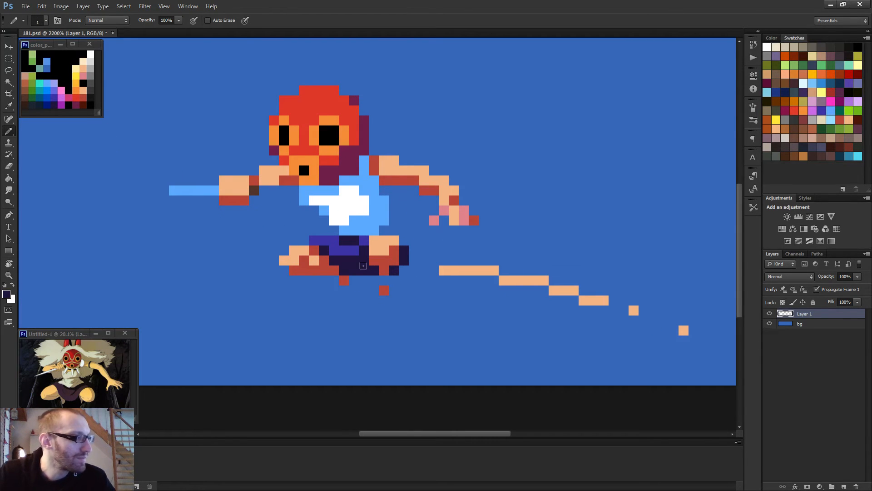
scroll(366, 250, "down", 2)
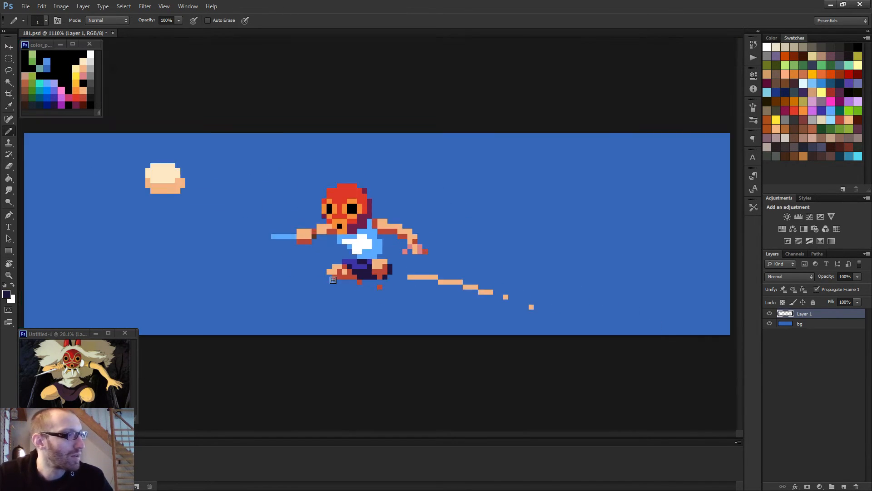
scroll(330, 280, "down", 2)
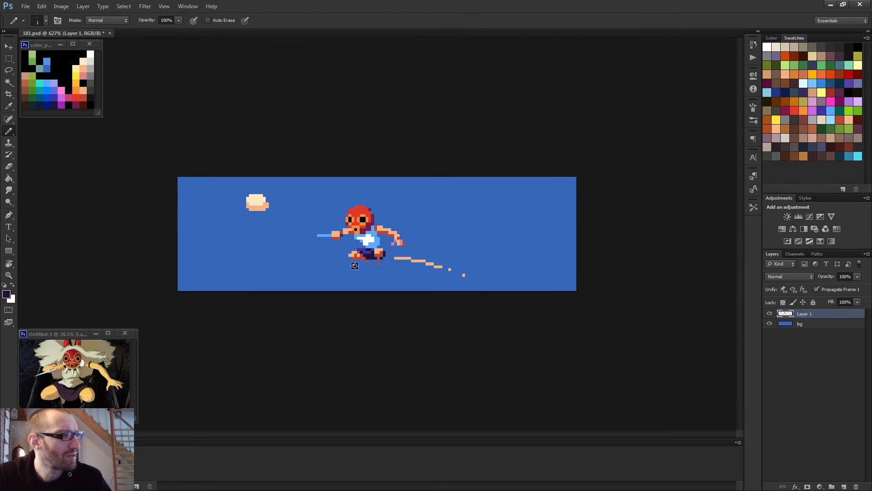
Step: Select the shorts and legs, move them up one pixel against the shirt, and deselect them
key("m")
left_click_drag(361, 266, 390, 249)
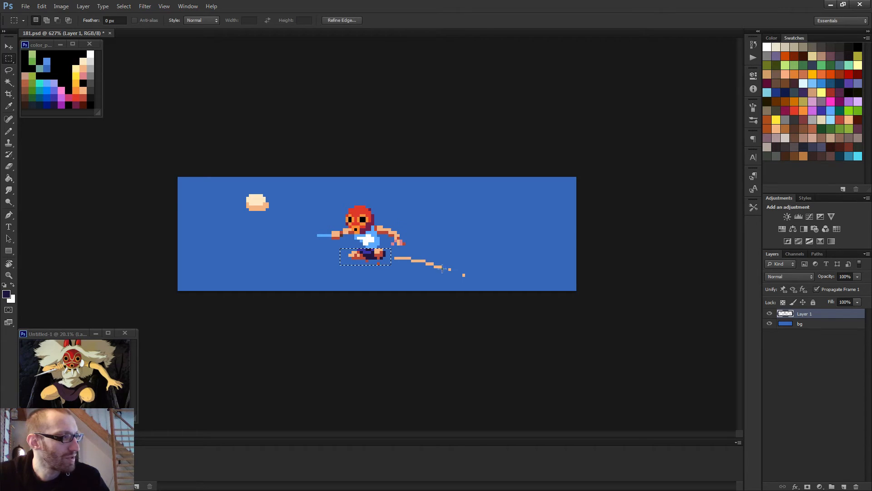
key("v")
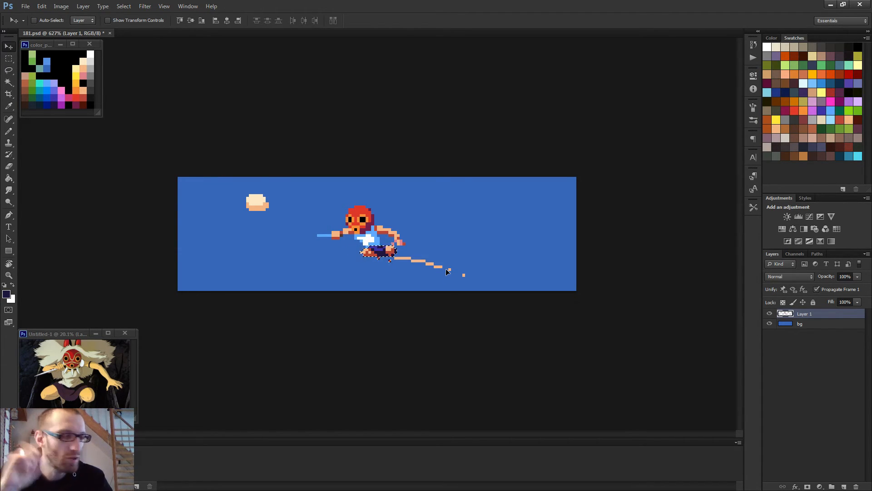
key("Left")
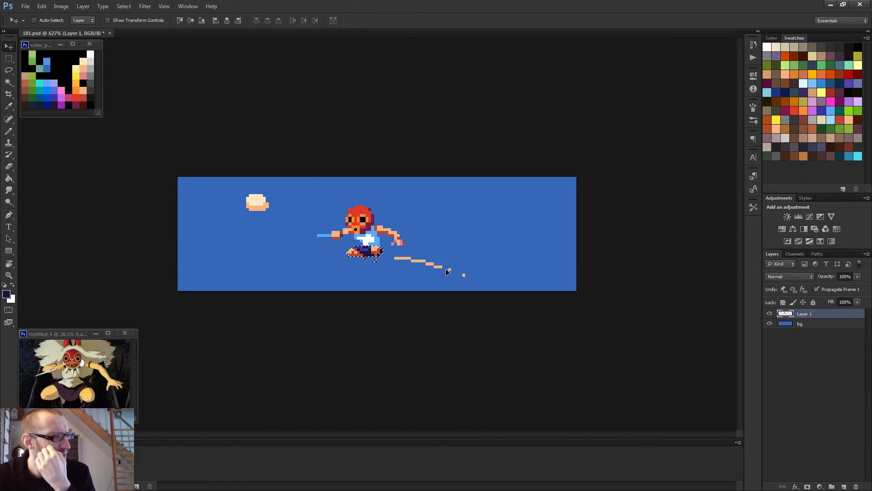
key("Right")
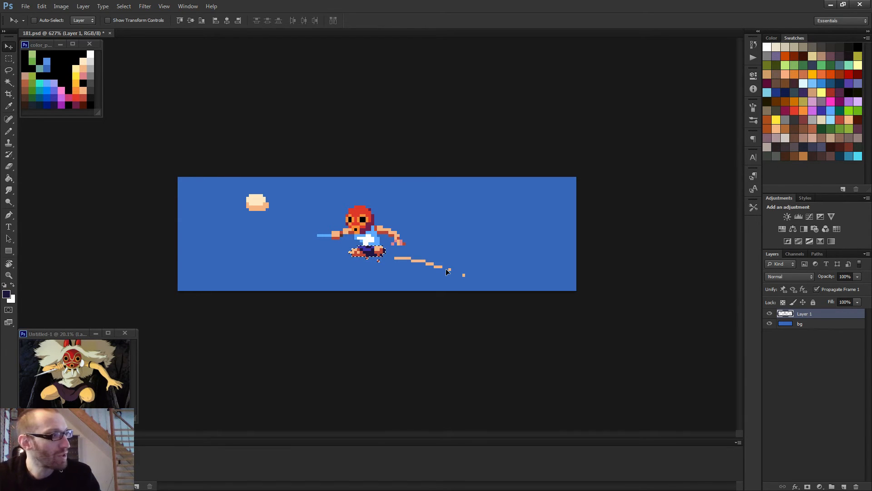
key("ctrl+d")
key("b")
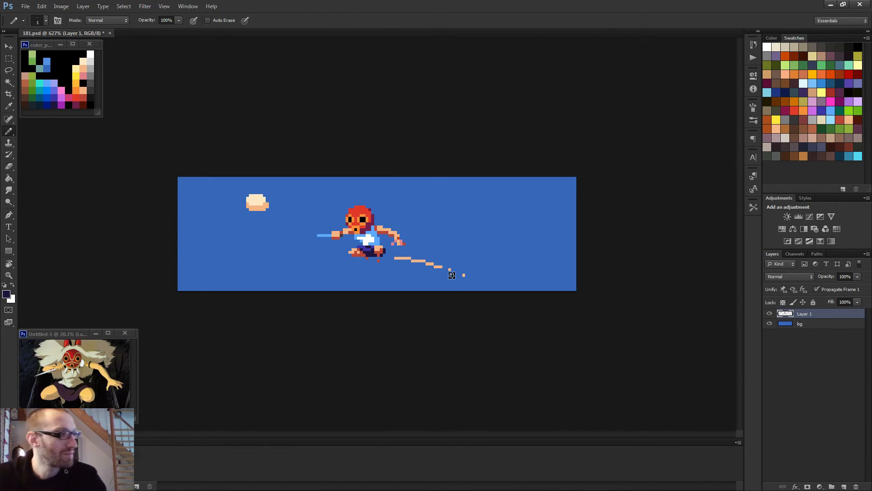
key("ctrl+minus")
key("ctrl+minus")
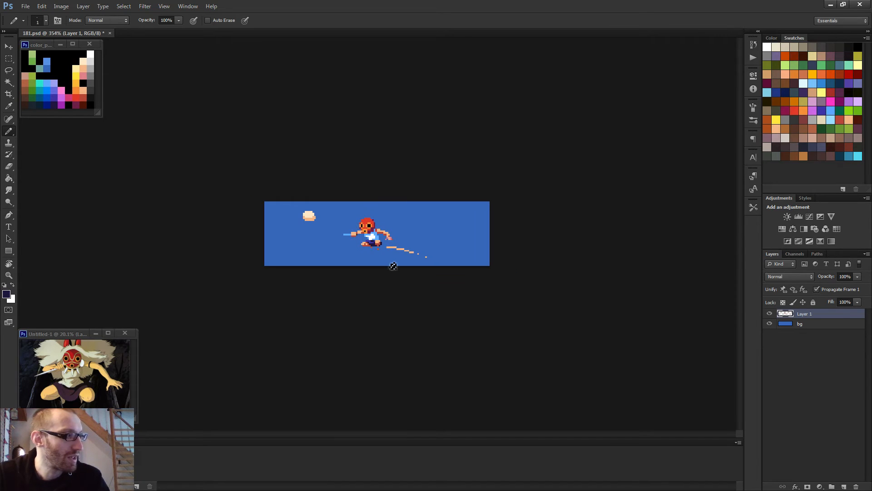
key("ctrl+plus")
key("ctrl+plus")
scroll(404, 250, "up", 2)
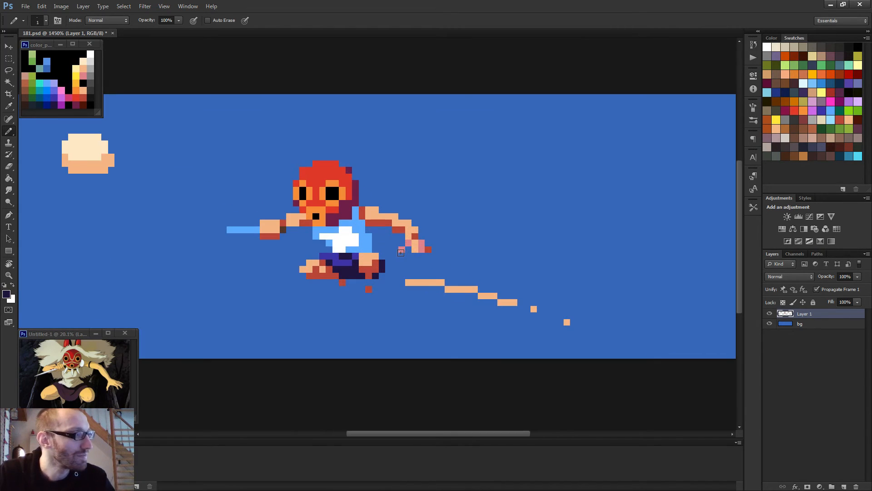
Step: Select the shorts and legs again, shift them one pixel toward the blade side, and deselect them
scroll(400, 253, "down", 3)
key("m")
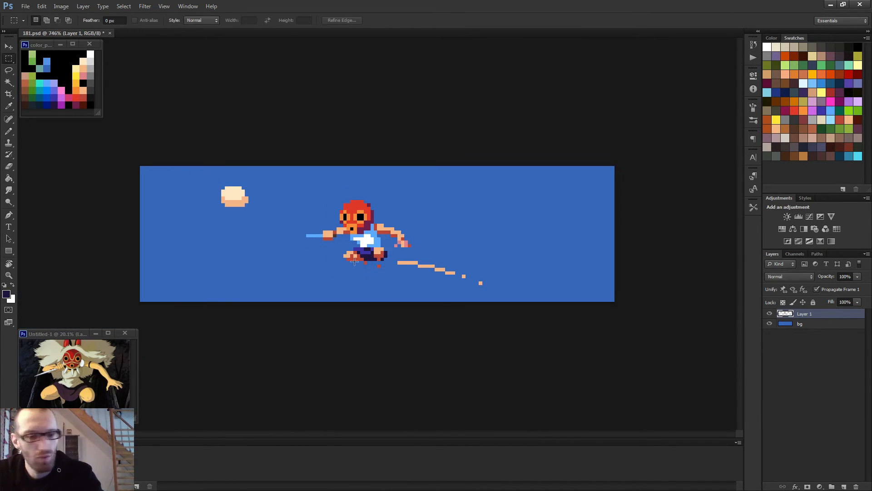
left_click_drag(347, 263, 388, 245)
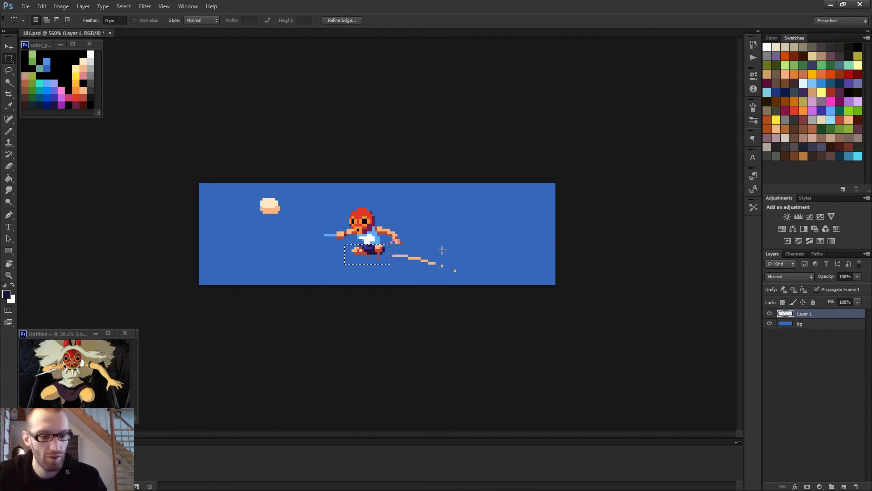
key("v")
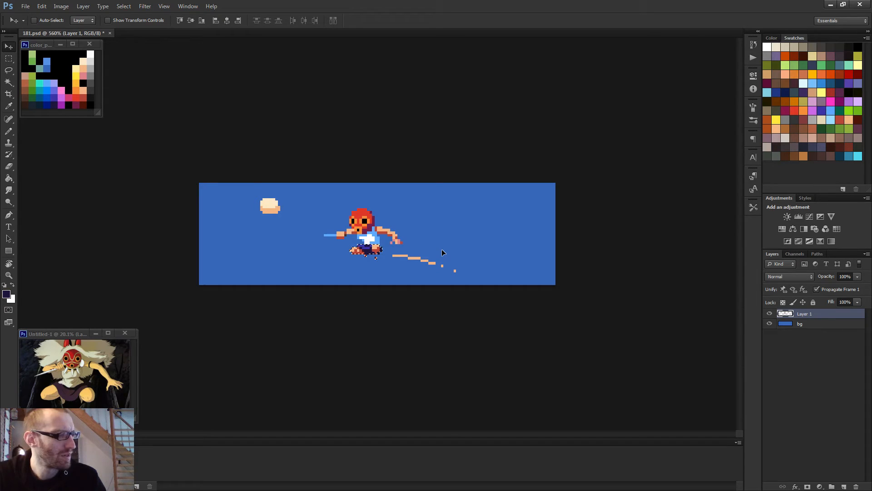
key("ctrl+d")
key("b")
Step: Sample the peach color and add a new layer between the bg layer and the character layer
scroll(448, 259, "up", 5)
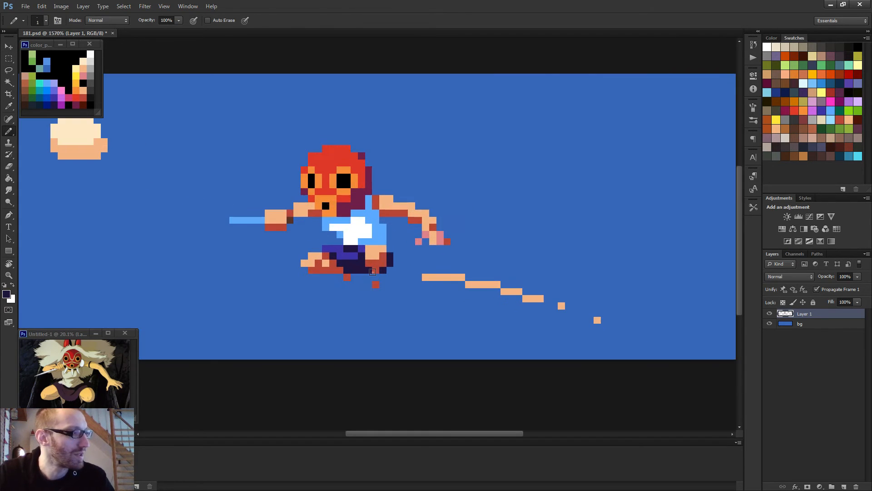
key("alt")
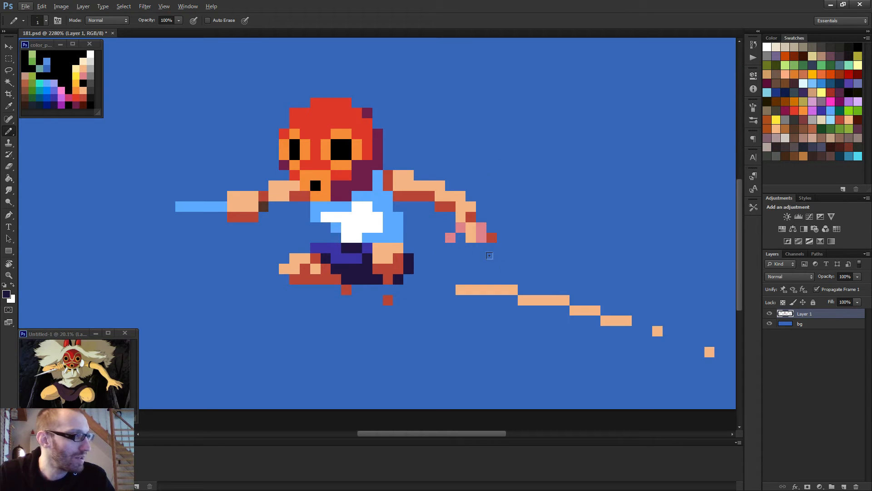
left_click_drag(239, 143, 265, 199)
left_click(180, 171, "alt")
scroll(319, 215, "down", 4)
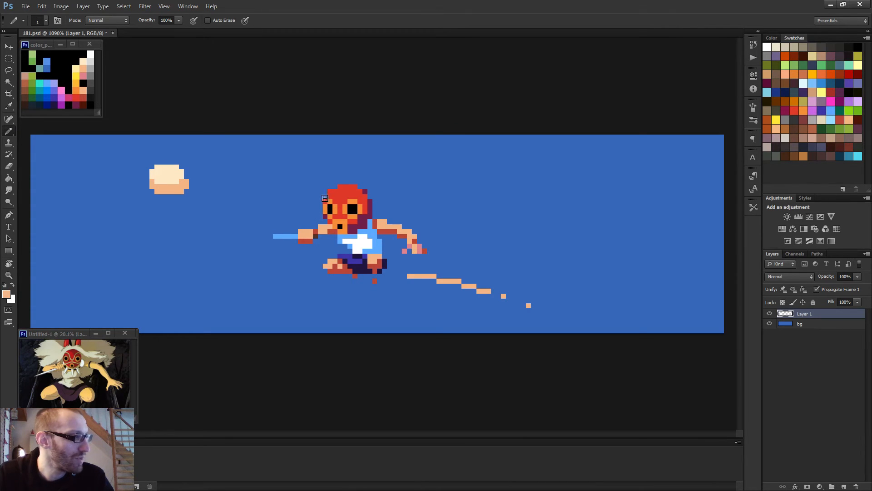
key("ctrl+minus")
left_click(809, 324)
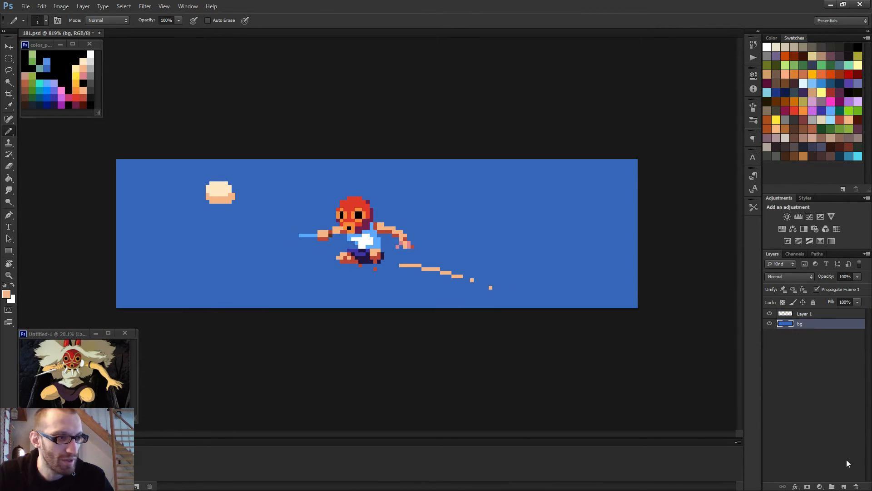
left_click(844, 486)
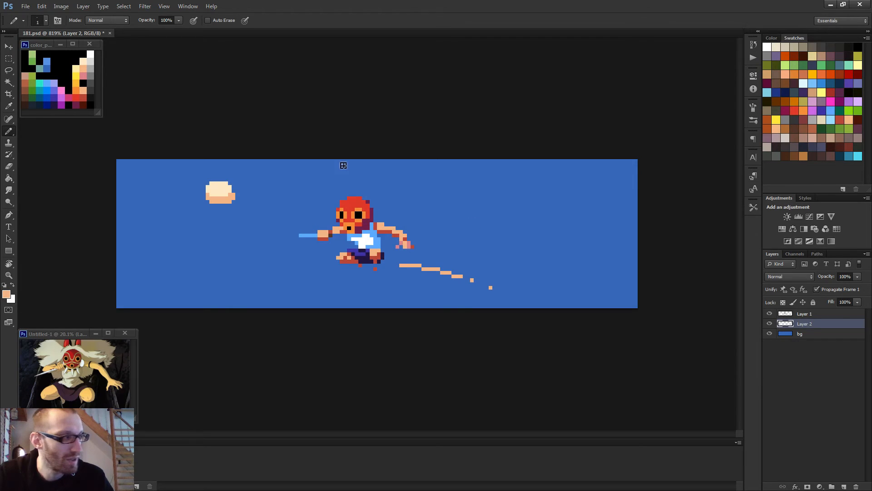
Step: Block in wind-blown peach hair behind the mask on the new layer with a 3-pixel pencil, including two tufts at the back
scroll(343, 165, "up", 3)
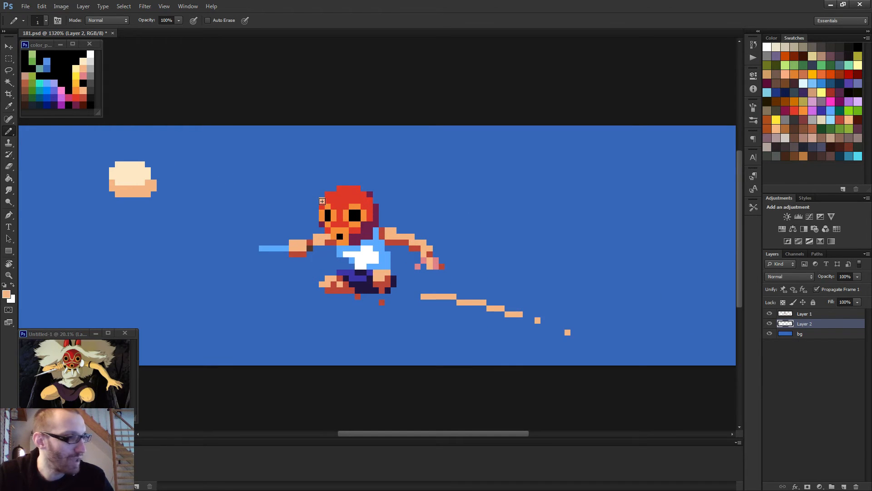
key("bracketright")
key("bracketright")
mouse_move(328, 200)
left_mouse_down()
mouse_move(313, 189)
mouse_move(349, 170)
mouse_move(366, 173)
mouse_move(341, 184)
mouse_move(391, 201)
mouse_move(384, 201)
mouse_move(405, 196)
mouse_move(414, 185)
mouse_move(382, 201)
mouse_move(392, 193)
mouse_move(374, 183)
mouse_move(392, 171)
left_mouse_up()
scroll(384, 198, "down", 2)
key("ctrl+minus")
key("ctrl+minus")
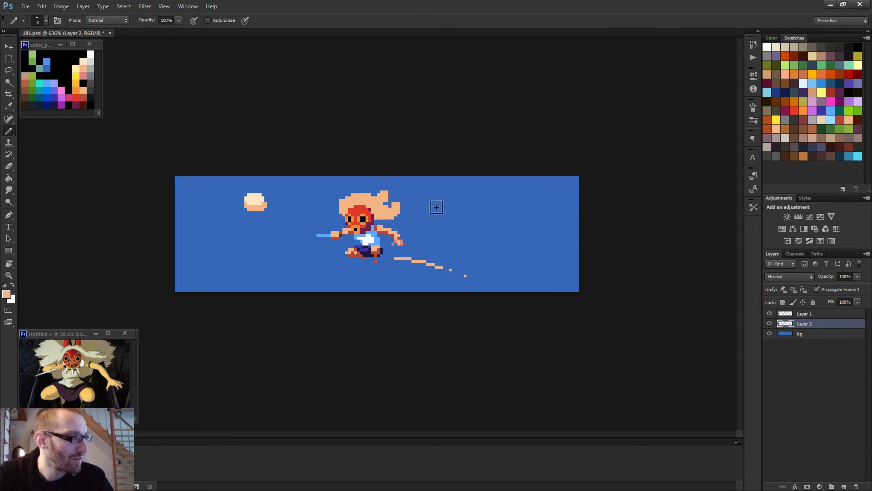
key("ctrl+plus")
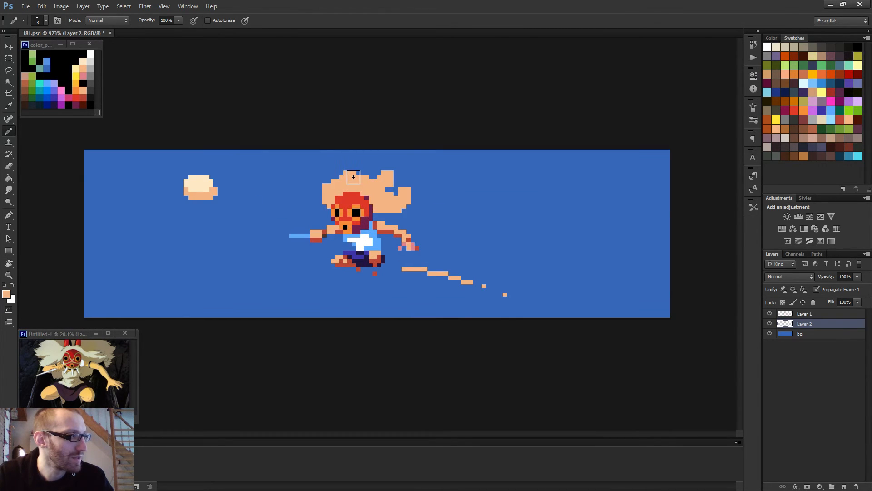
key("ctrl+minus")
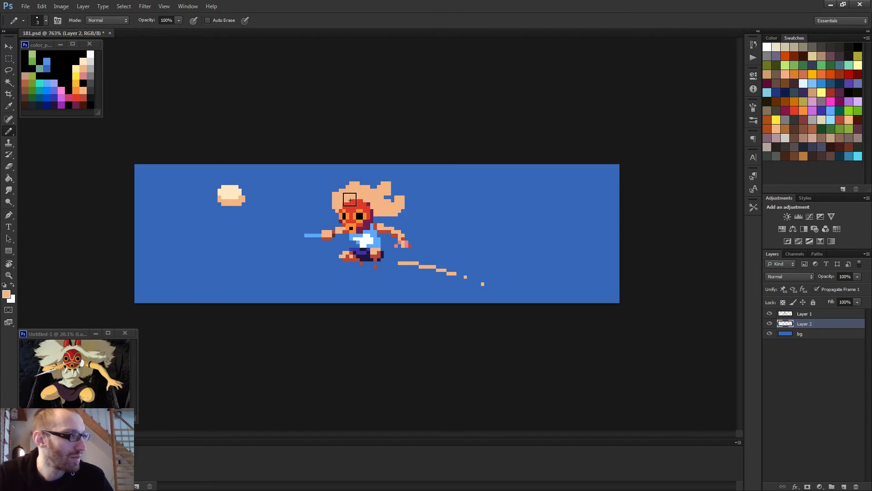
Step: Add peach strand tips with a 1-pixel pencil at the front of the hair and above its upper back tuft
scroll(323, 200, "up", 4)
key("bracketleft")
key("bracketleft")
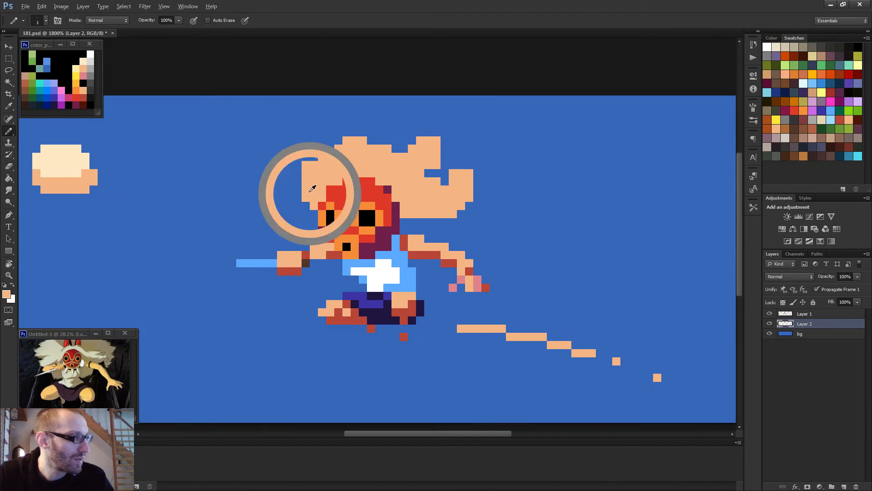
left_click(289, 189)
left_click(298, 190)
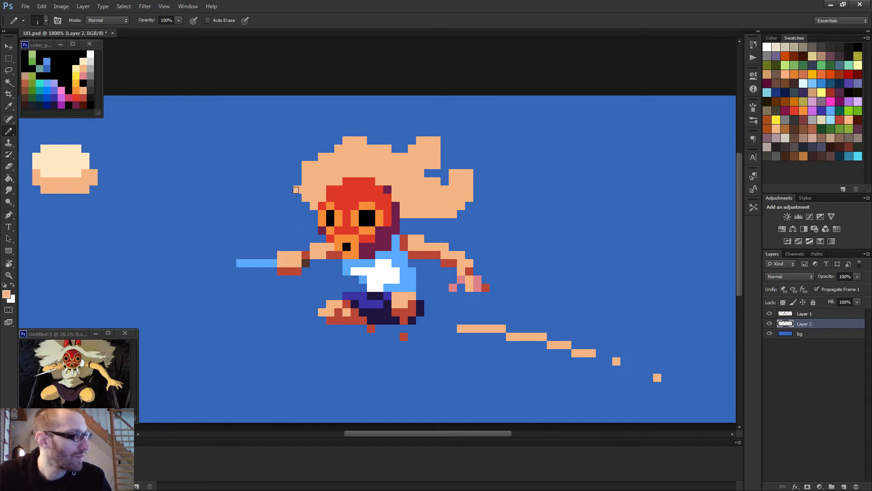
left_click(290, 181)
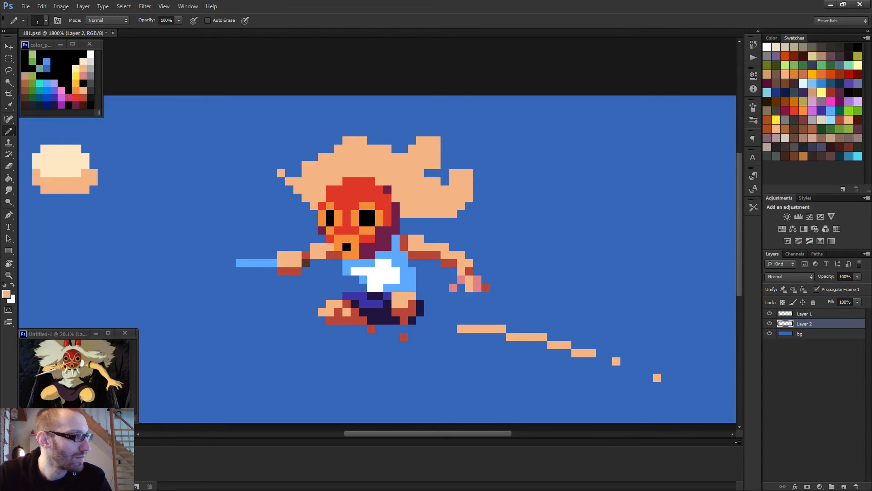
scroll(386, 209, "down", 3)
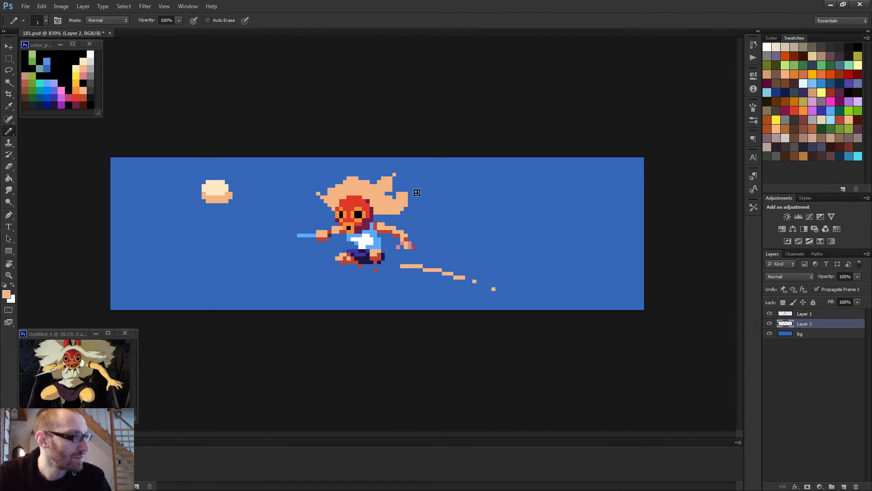
Step: Extend the tips of the upper and lower back hair tufts with single peach pixels
left_click(393, 174)
scroll(436, 220, "down", 2)
scroll(437, 226, "down", 2)
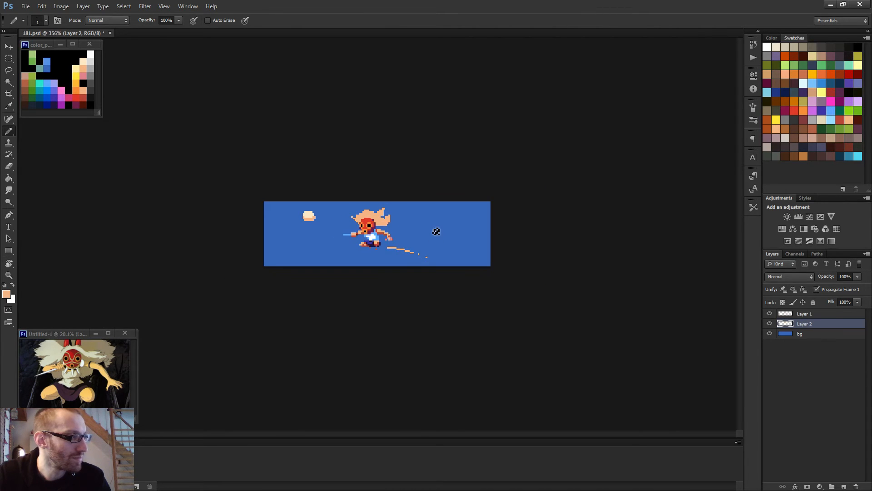
scroll(425, 230, "up", 2)
scroll(373, 224, "up", 4)
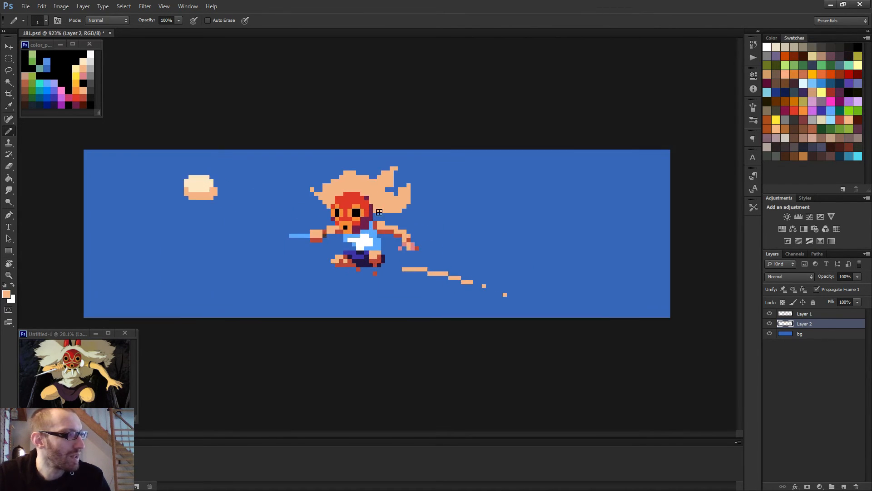
Step: Trim the top edge of the peach hair with the 1-pixel eraser to smooth the outline of the crown
key("e")
left_click_drag(346, 147, 330, 151)
key("b")
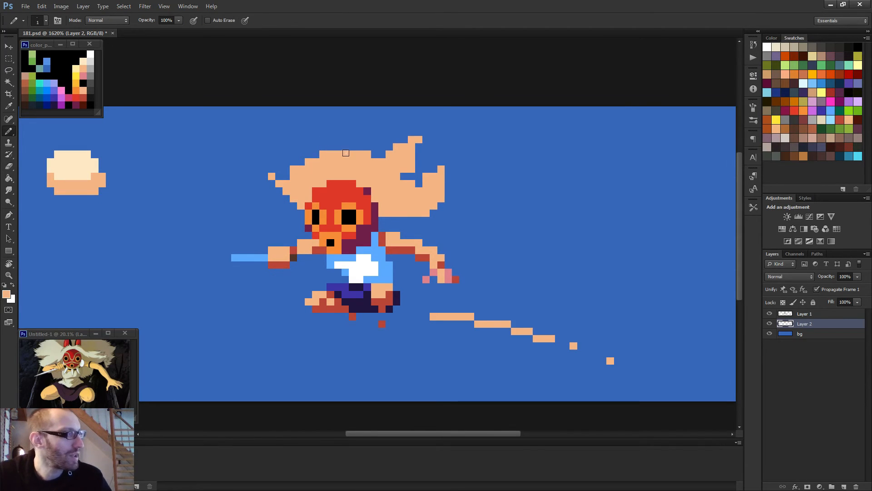
left_click(342, 158, "alt")
scroll(313, 164, "down", 3)
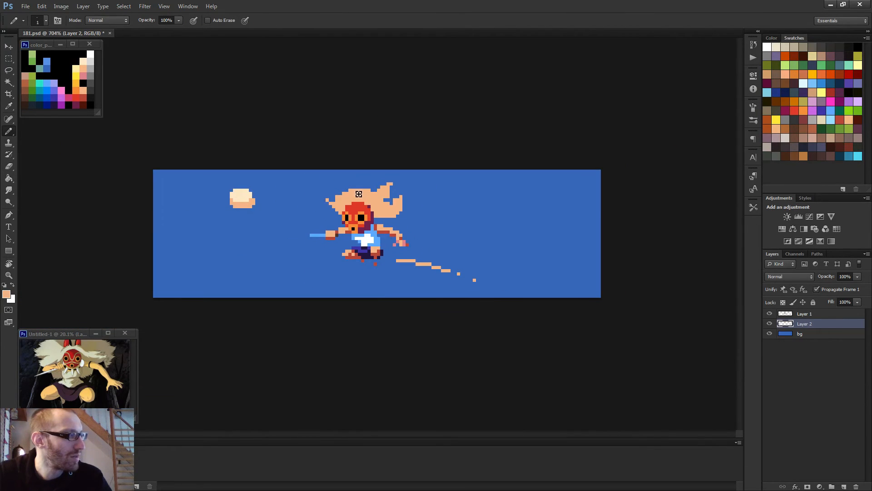
key("e")
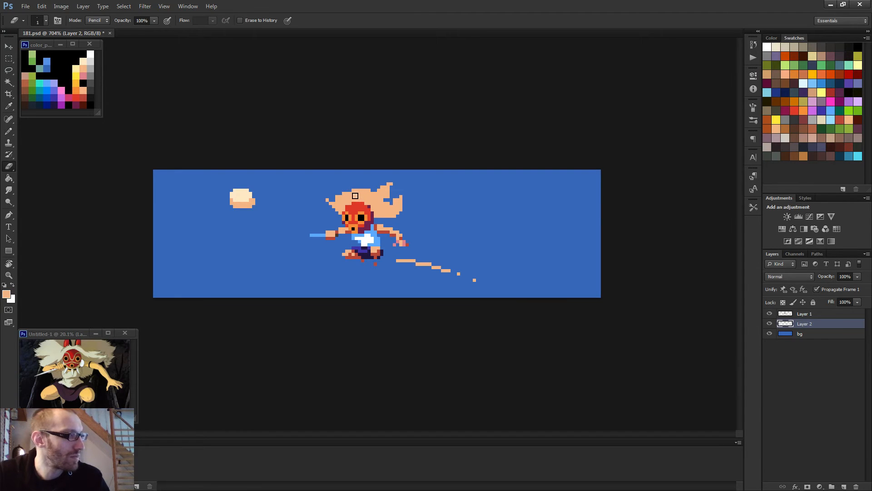
scroll(402, 212, "down", 2)
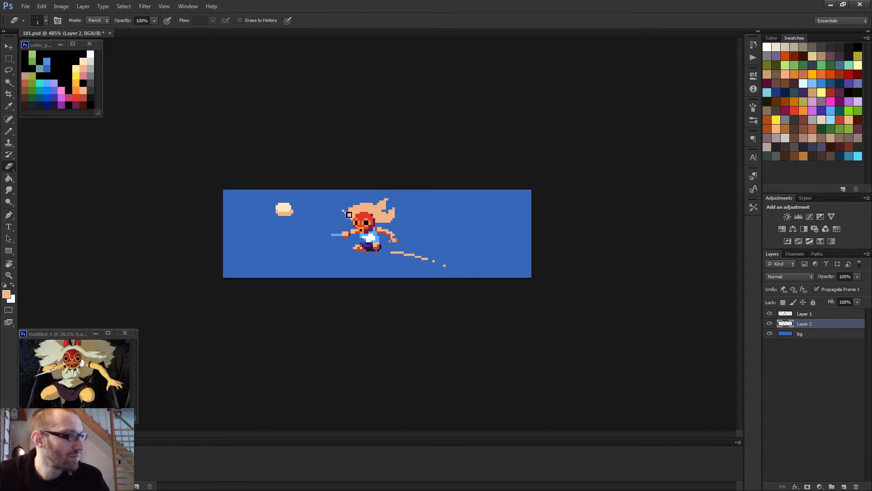
key("b")
scroll(368, 213, "up", 2)
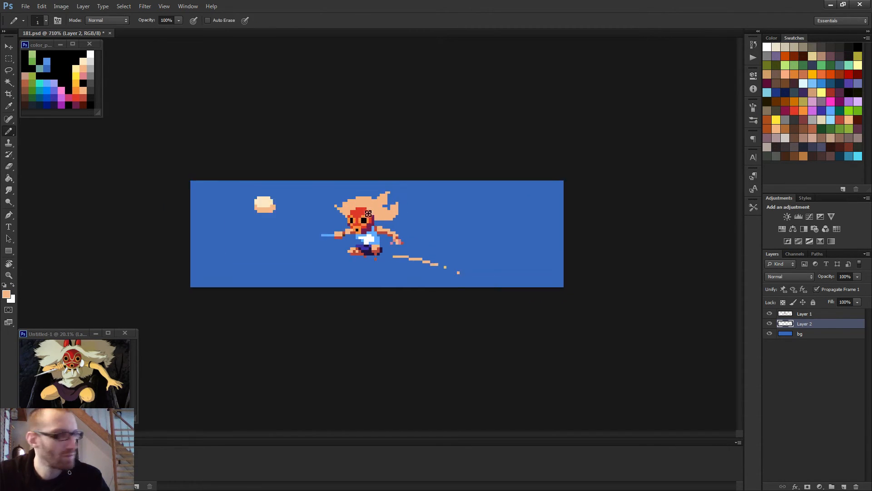
scroll(368, 213, "up", 3)
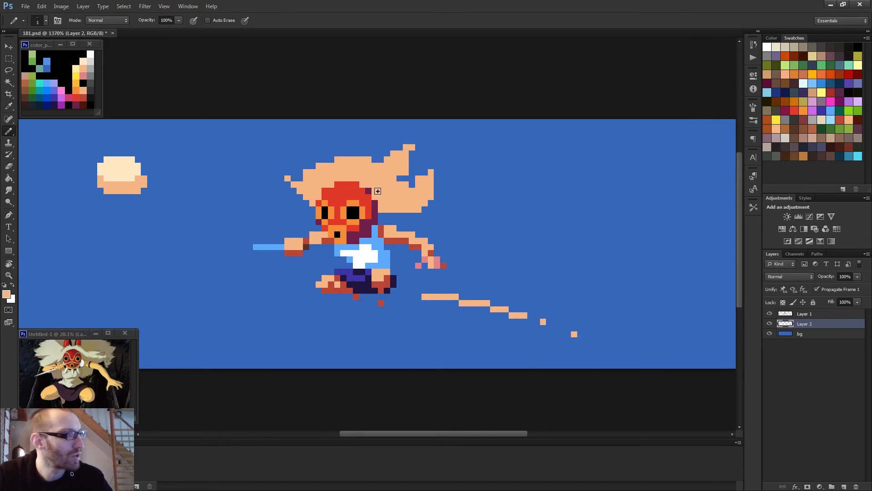
Step: Sample the pink from the color palette and shade the front hair strands and front hair edge with it
left_click(126, 171, "alt")
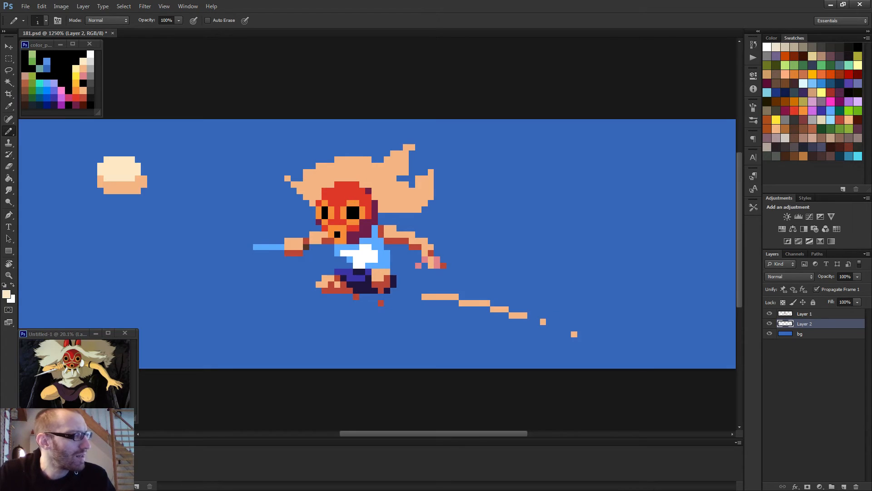
scroll(419, 221, "down", 2)
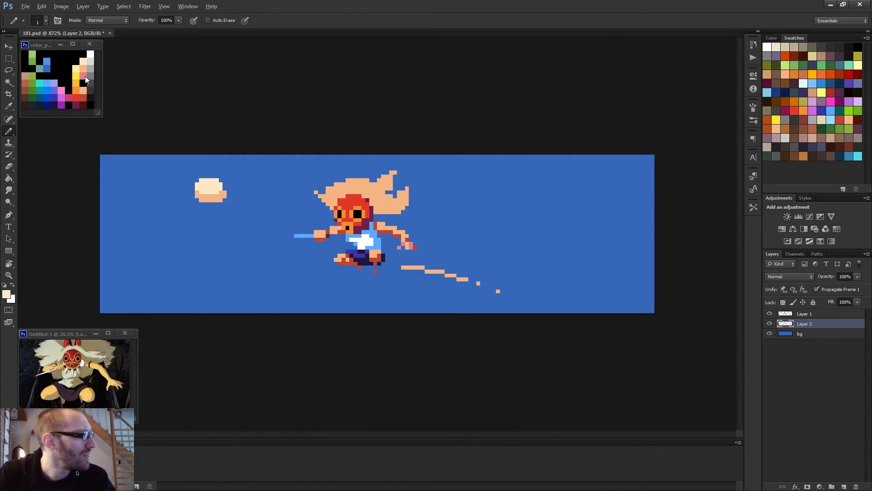
key("alt")
left_click(83, 76, "alt")
scroll(402, 151, "up", 1)
scroll(355, 199, "up", 1)
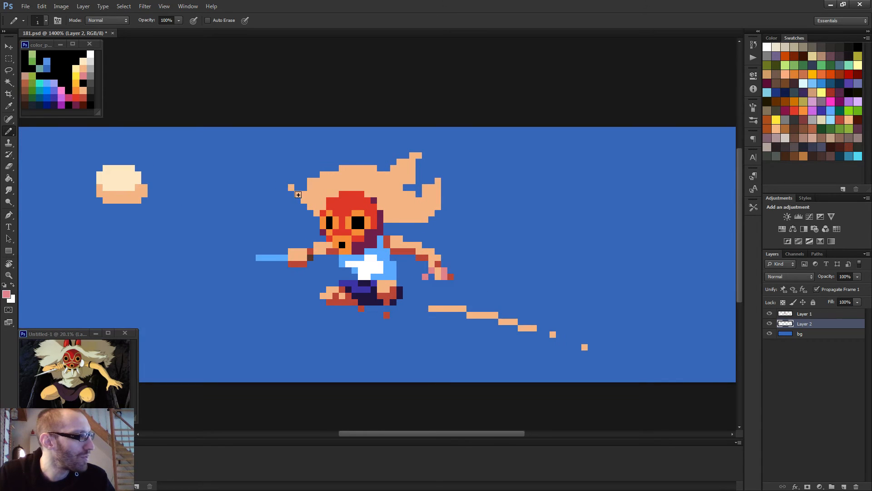
left_click_drag(301, 194, 291, 188)
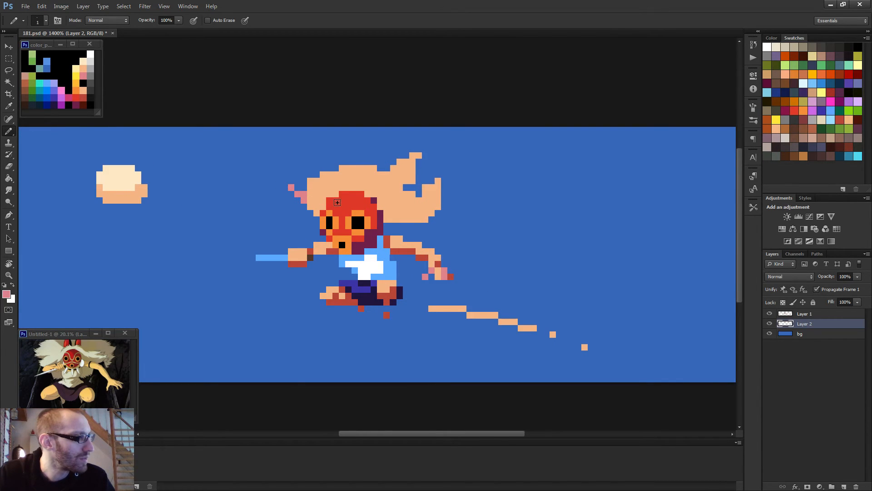
scroll(340, 200, "down", 1)
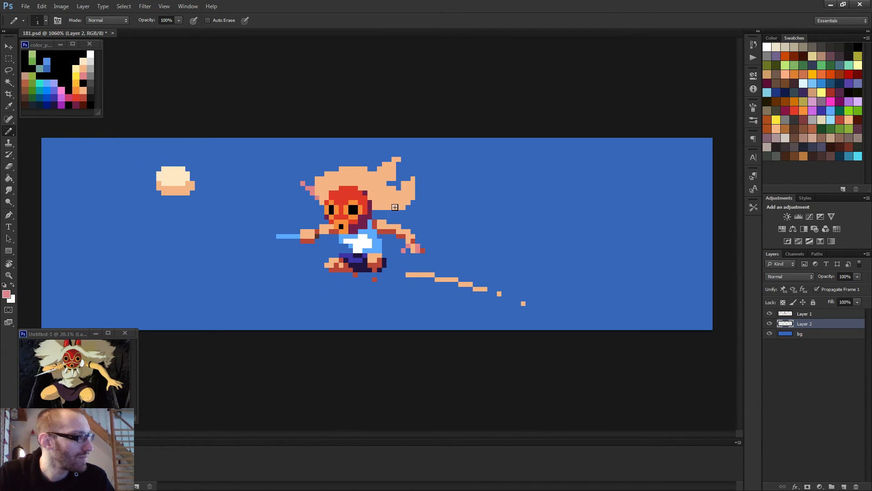
scroll(403, 207, "down", 2)
scroll(363, 193, "up", 3)
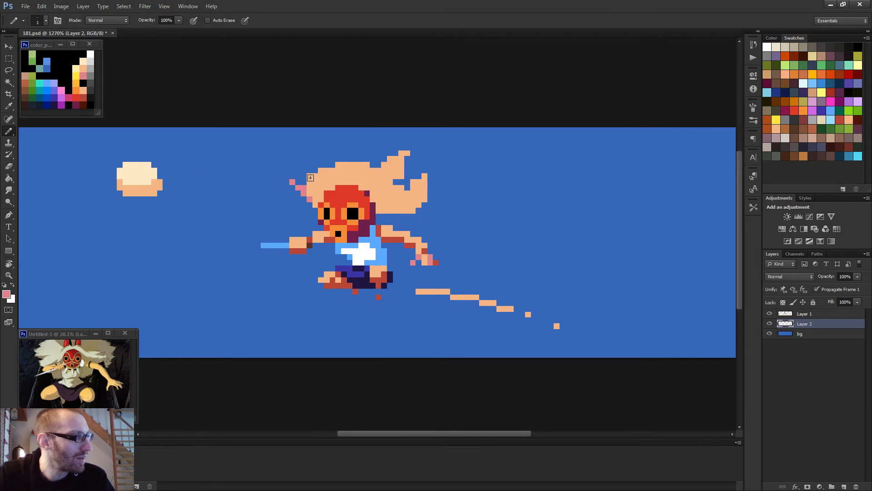
scroll(368, 218, "down", 3)
scroll(405, 207, "up", 3)
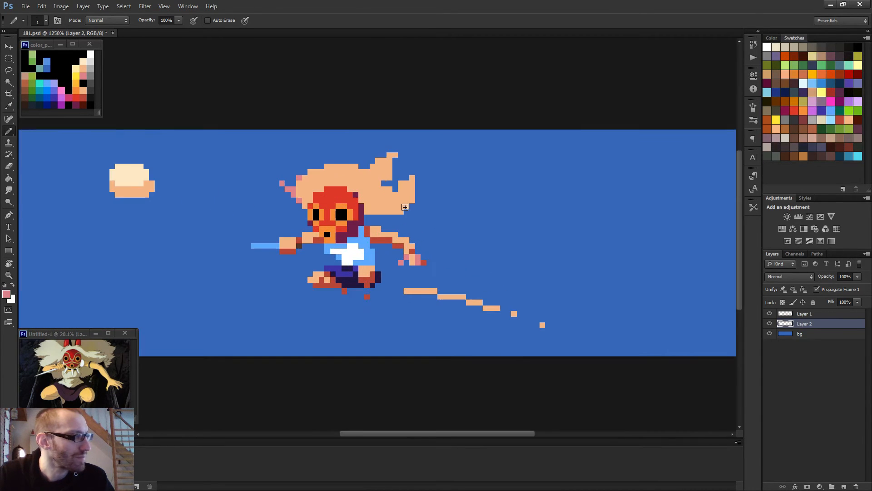
Step: Paint the lower back tuft of the hair pink, leaving the upper tuft peach
scroll(404, 207, "down", 1)
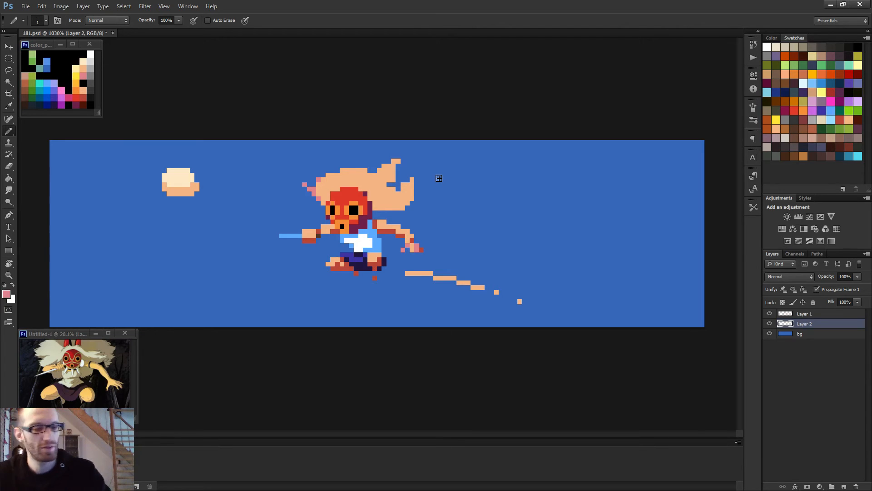
scroll(403, 216, "down", 1)
scroll(403, 216, "down", 1)
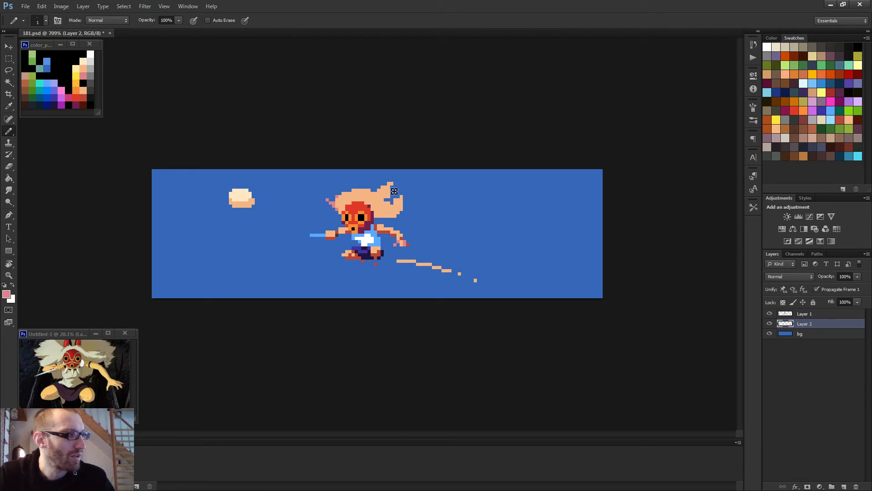
left_click_drag(387, 200, 393, 201)
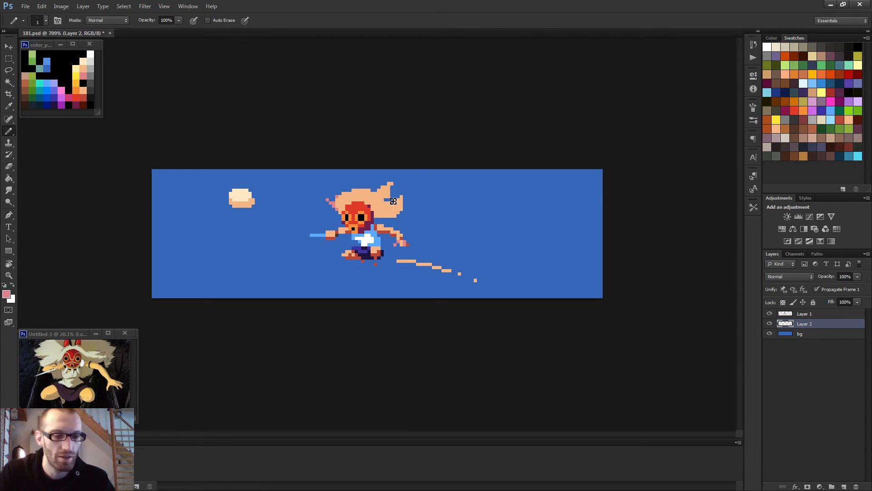
scroll(418, 150, "up", 2)
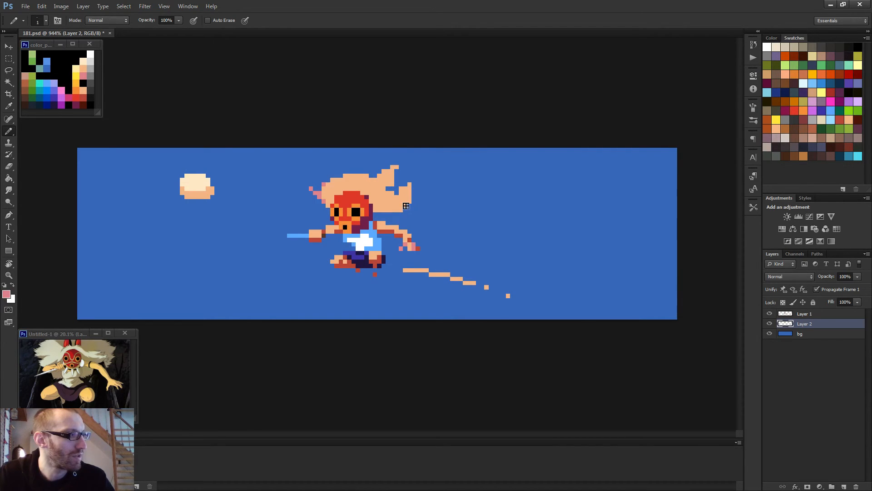
scroll(406, 206, "up", 2)
left_click(281, 184, "alt")
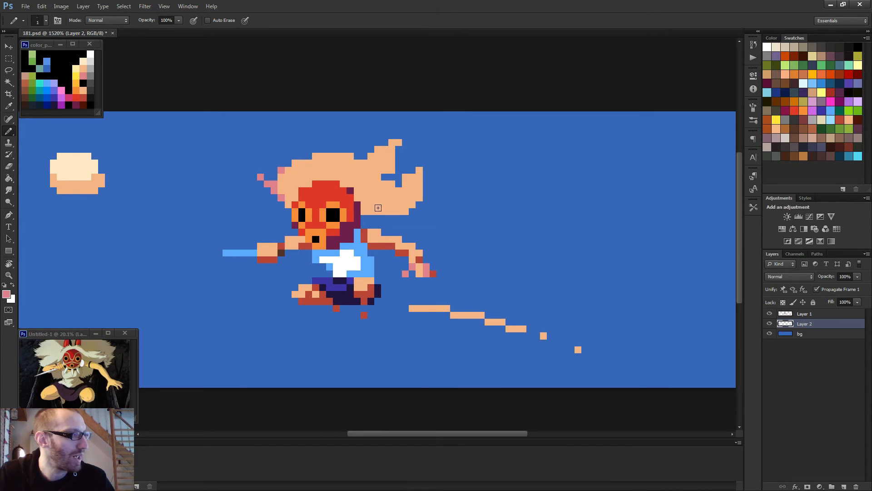
mouse_move(378, 211)
left_mouse_down()
mouse_move(416, 182)
mouse_move(408, 180)
mouse_move(395, 200)
mouse_move(405, 210)
mouse_move(419, 195)
mouse_move(421, 172)
mouse_move(392, 198)
left_mouse_up()
left_click(392, 199)
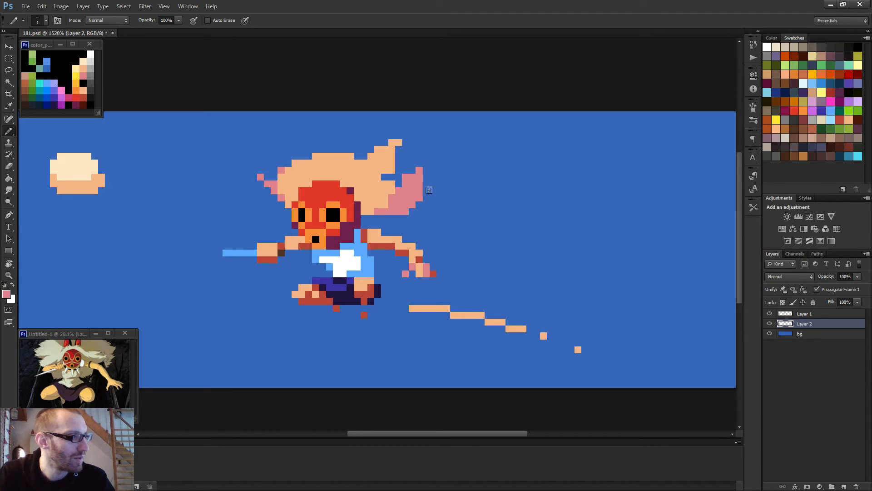
scroll(430, 190, "down", 6)
scroll(412, 217, "up", 5)
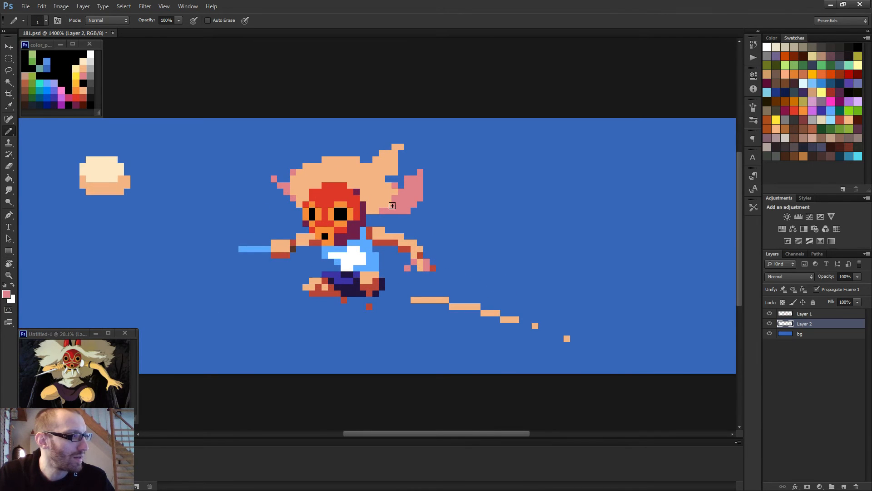
Step: Extend the pink shading along the hair's underside to the mask and add one loose pink pixel below it
left_click(375, 210)
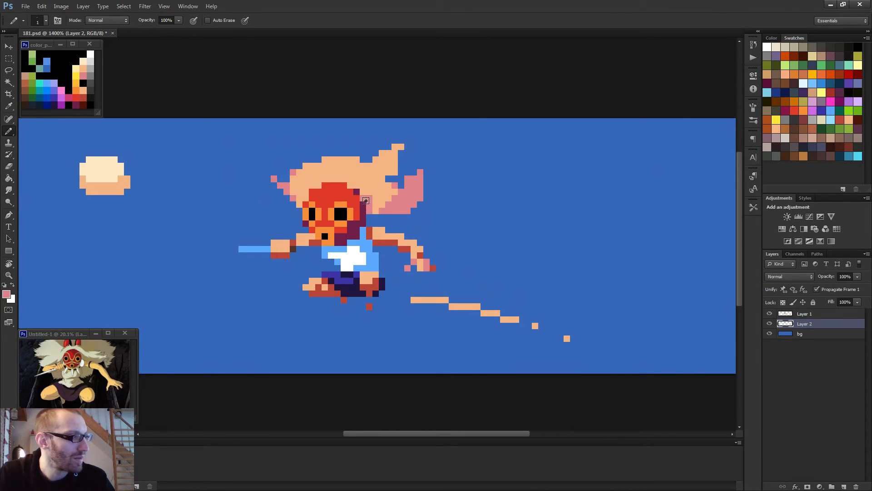
left_click(389, 216)
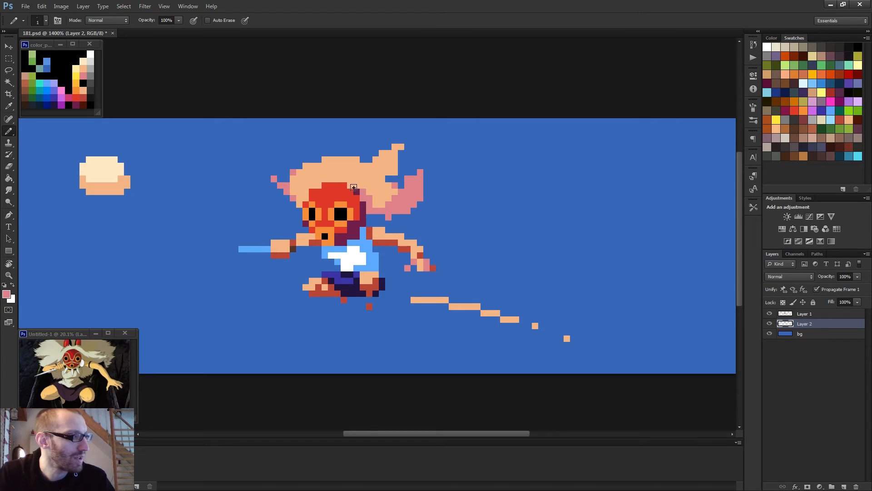
scroll(389, 208, "down", 2)
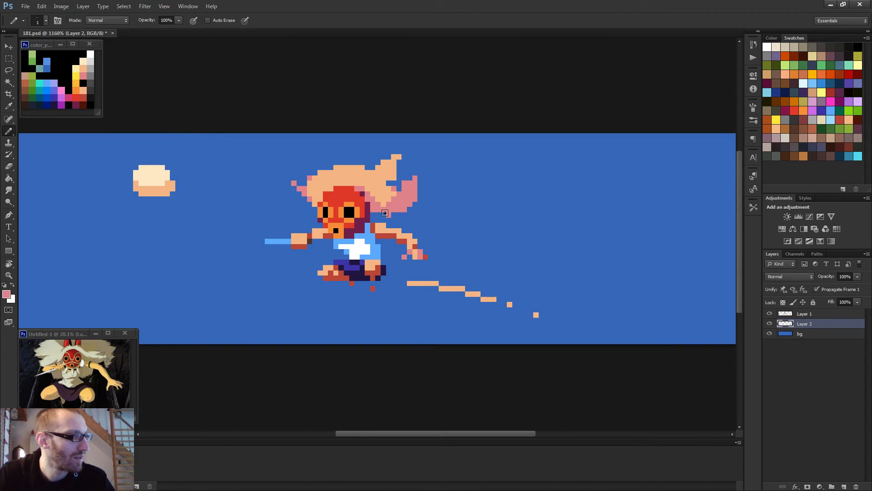
scroll(423, 210, "down", 3)
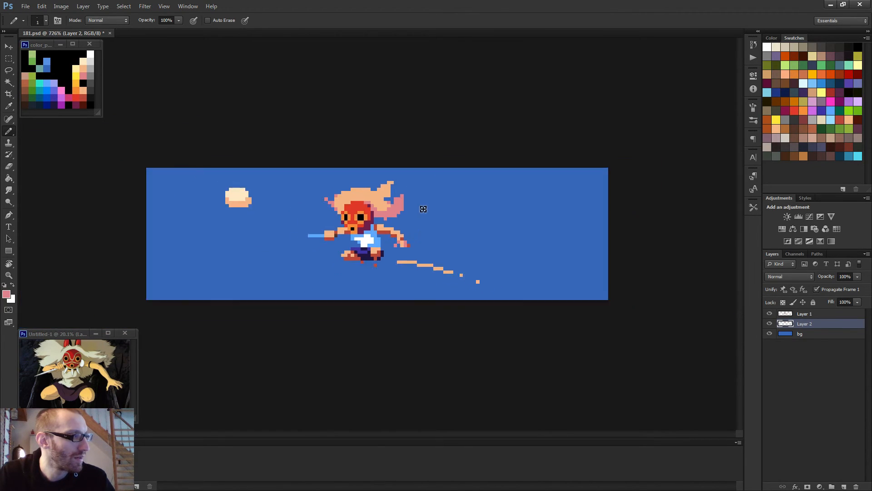
scroll(423, 209, "down", 2)
scroll(367, 208, "up", 4)
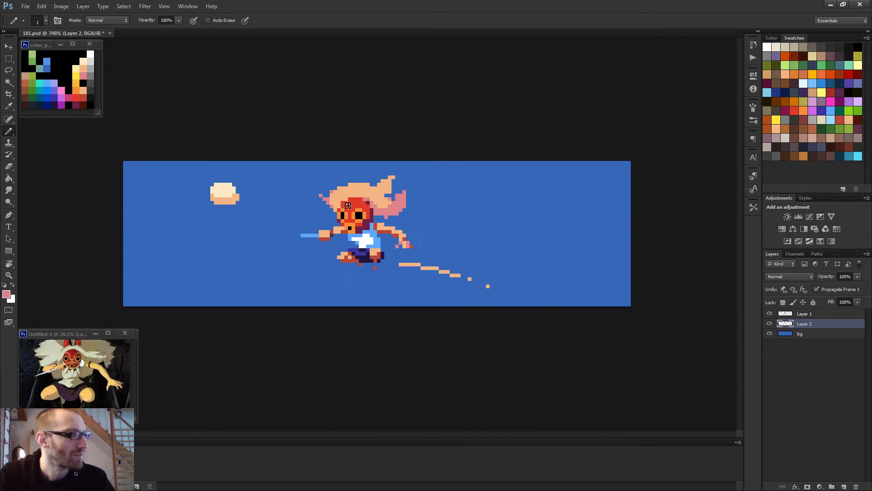
Step: Shade the hair around the mask's upper edge in pink and repaint the center above the mask in peach
left_click(363, 182)
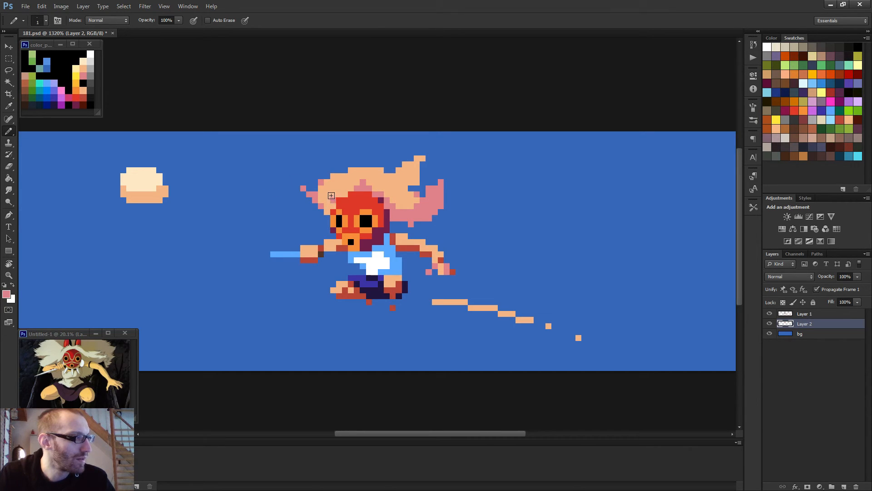
scroll(386, 216, "down", 4)
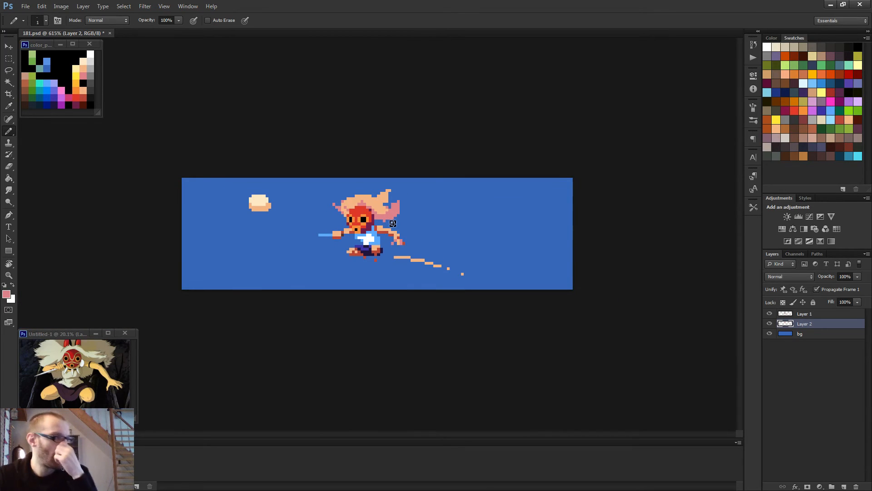
scroll(381, 222, "up", 5)
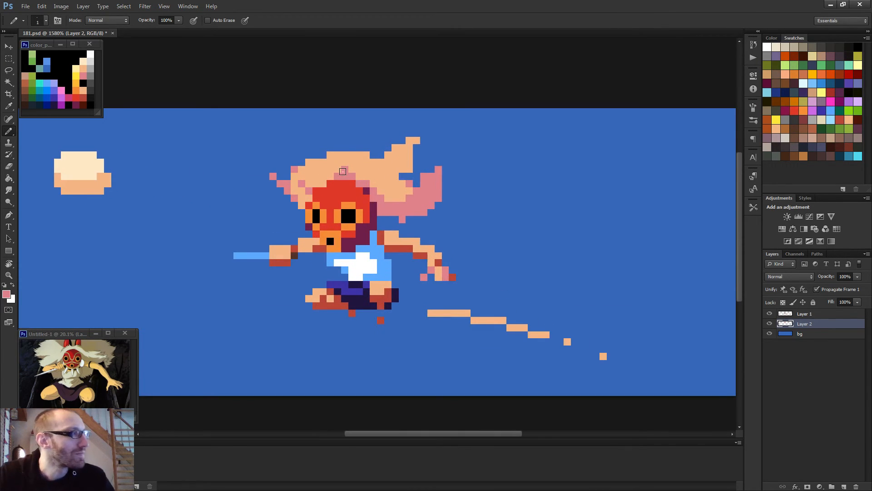
left_click(360, 174, "alt")
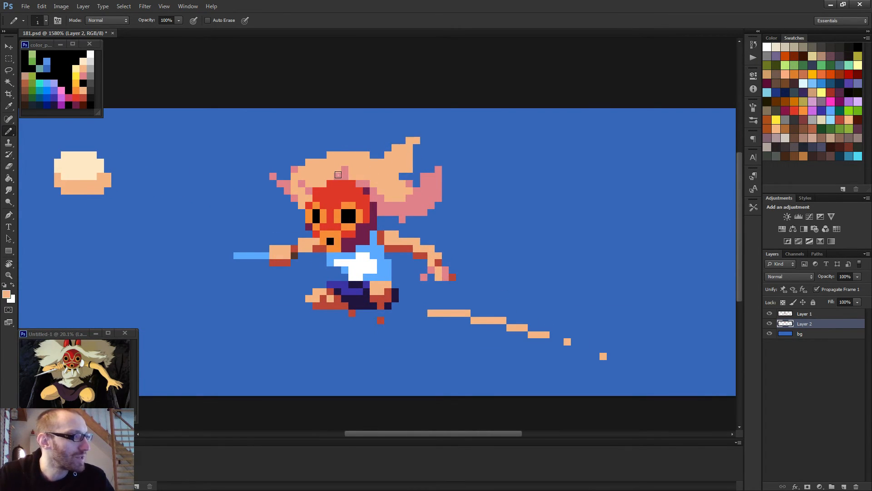
Step: Sample the hair's pink and draw two small pink test shapes on the empty blue background behind the character
left_click(350, 179, "alt")
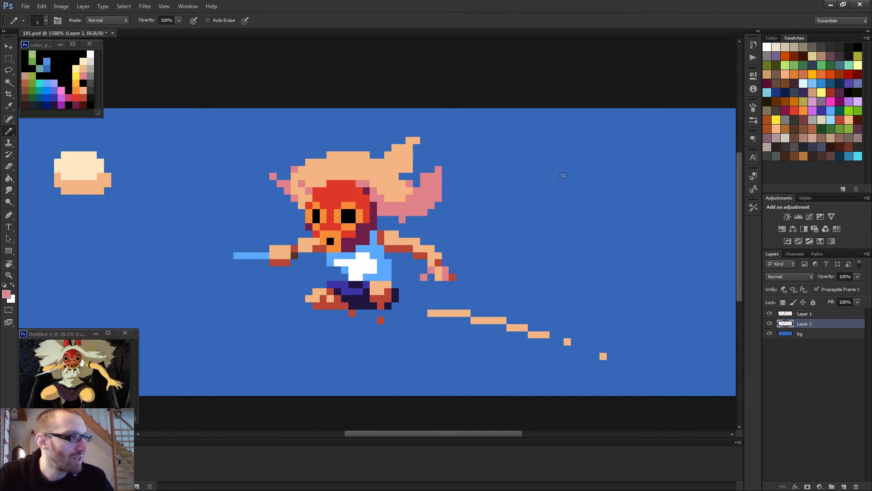
mouse_move(543, 184)
left_mouse_down()
mouse_move(570, 184)
mouse_move(551, 176)
left_mouse_up()
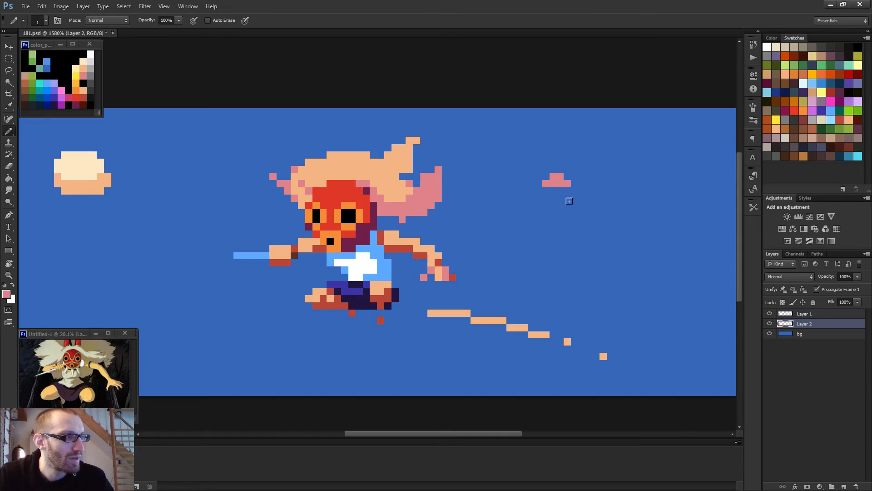
scroll(569, 201, "down", 2)
scroll(482, 216, "up", 1)
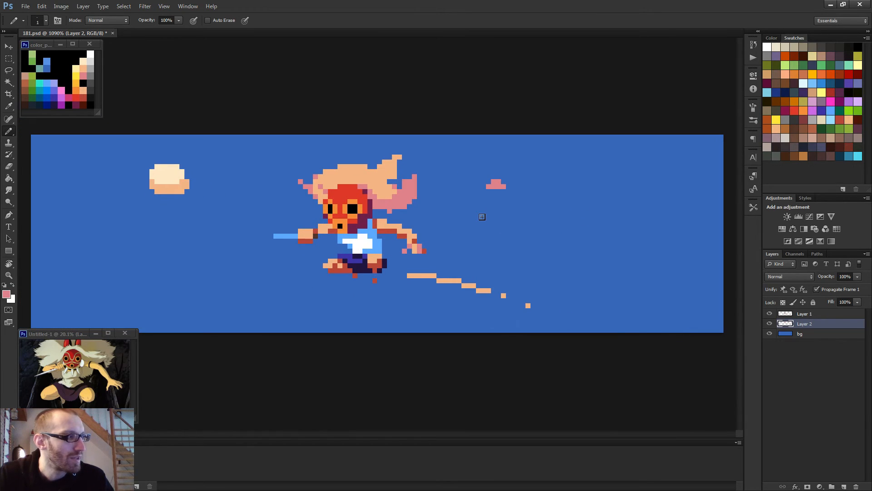
mouse_move(541, 191)
left_mouse_down()
mouse_move(554, 191)
mouse_move(540, 191)
left_mouse_up()
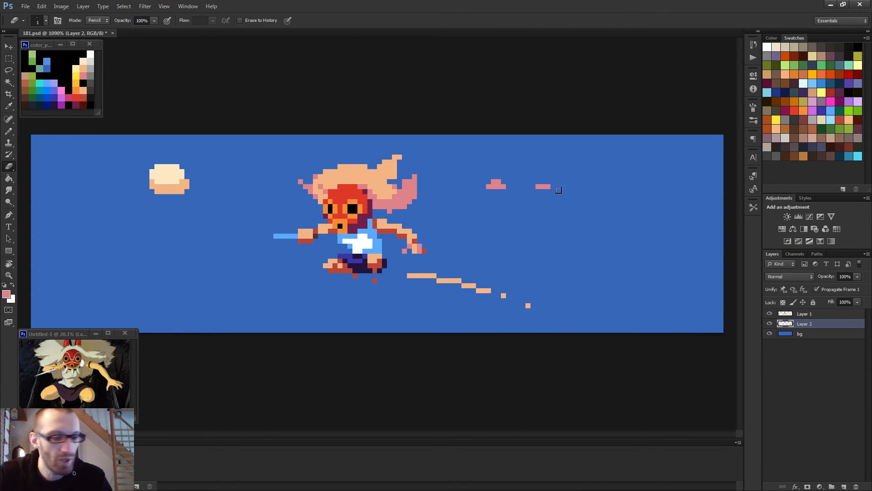
key("b")
left_click(553, 186)
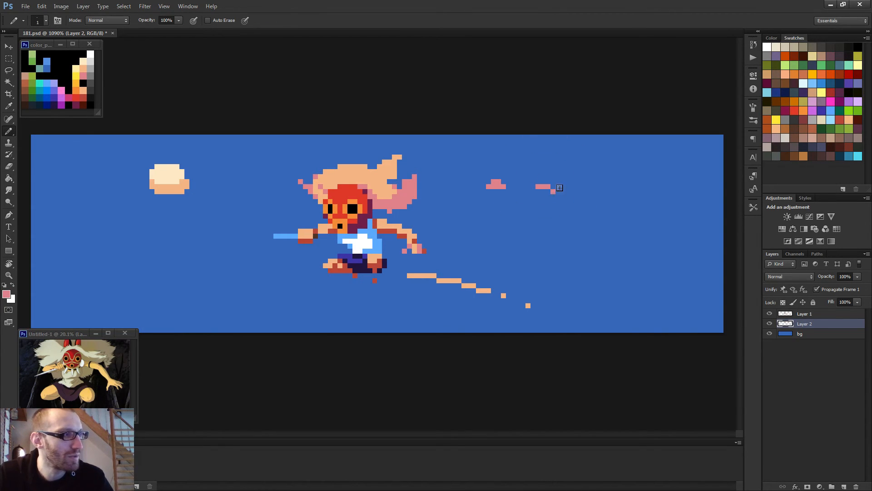
key("e")
key("b")
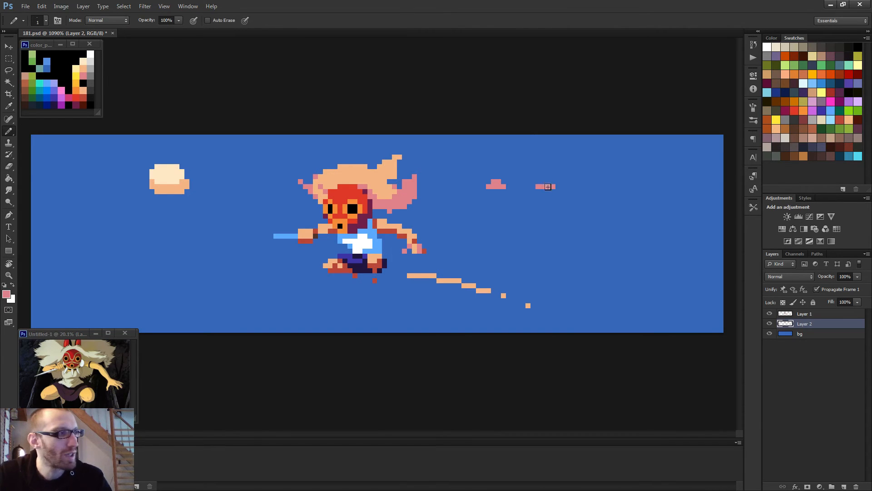
left_click(538, 181)
left_click(544, 181)
key("ctrl+minus")
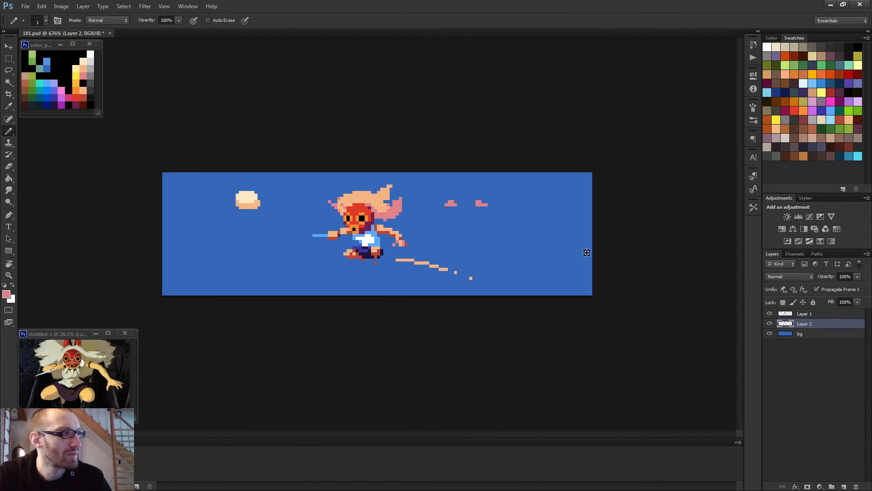
Step: Delete the two pink test shapes from the background and return to the Pencil
key("m")
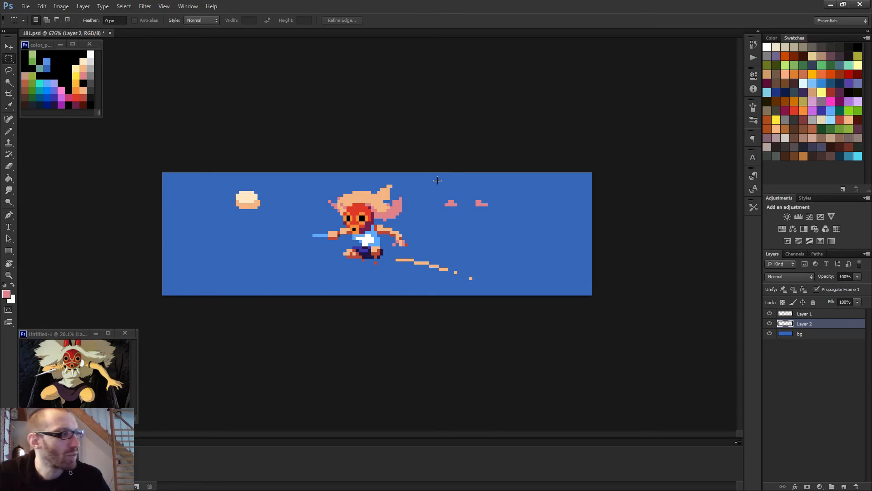
left_click_drag(432, 185, 497, 216)
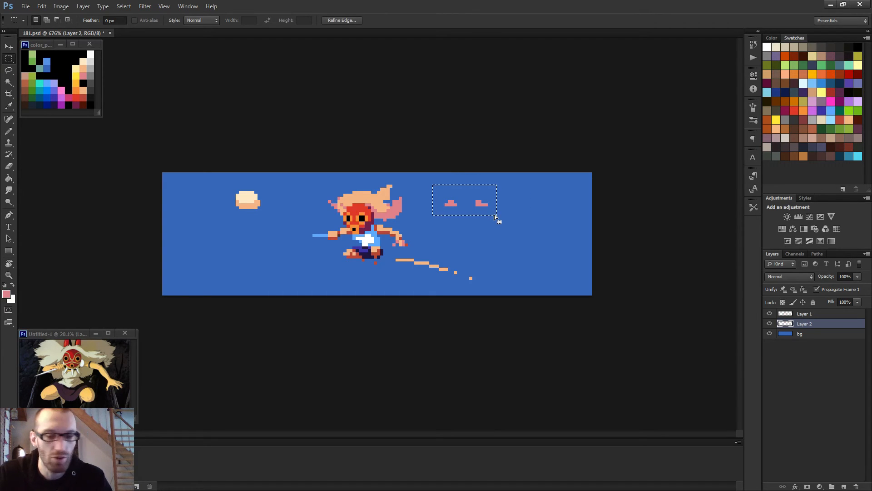
key("Delete")
key("ctrl+d")
key("b")
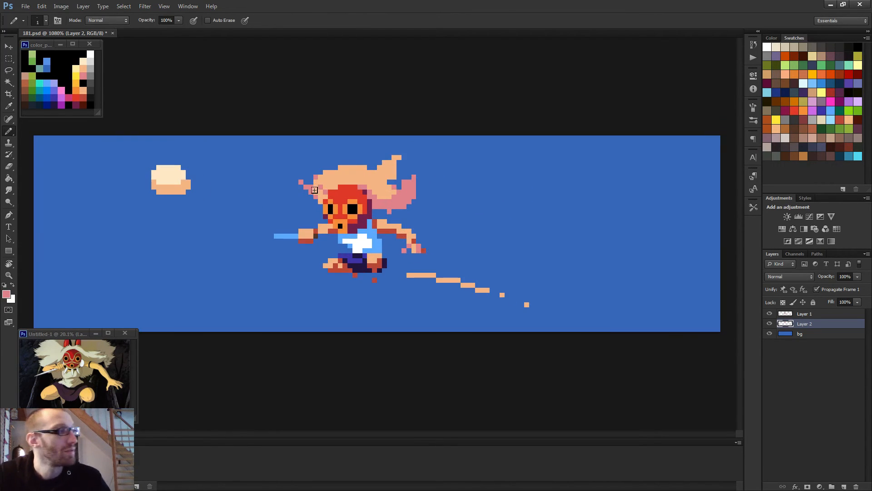
Step: Shade the crown of the hair above the mask with a short diagonal run of pink pixels
key("ctrl+plus")
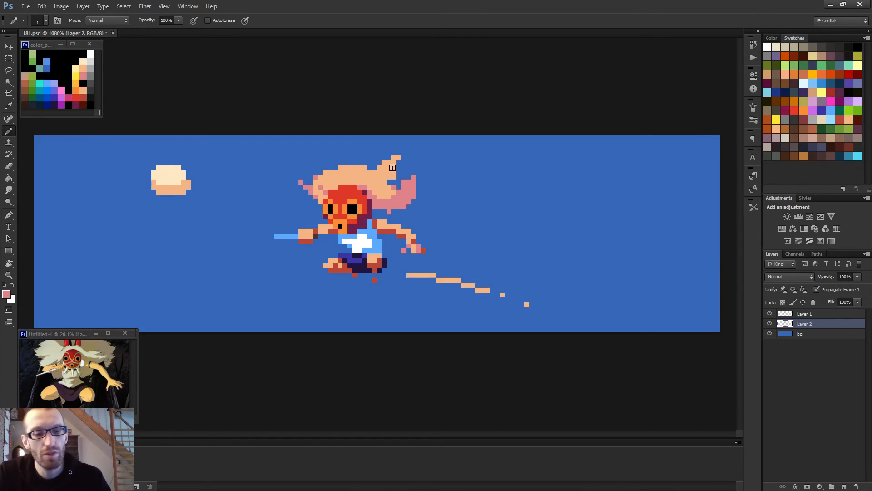
scroll(363, 172, "up", 2)
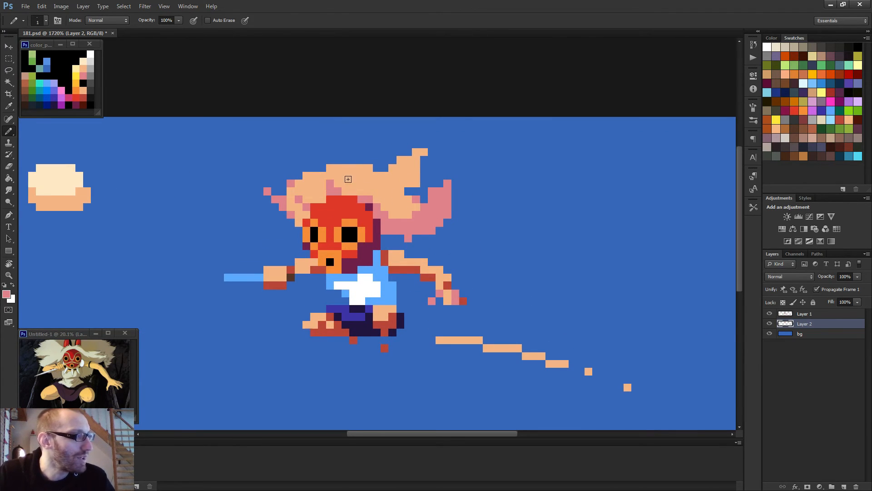
scroll(388, 190, "down", 2)
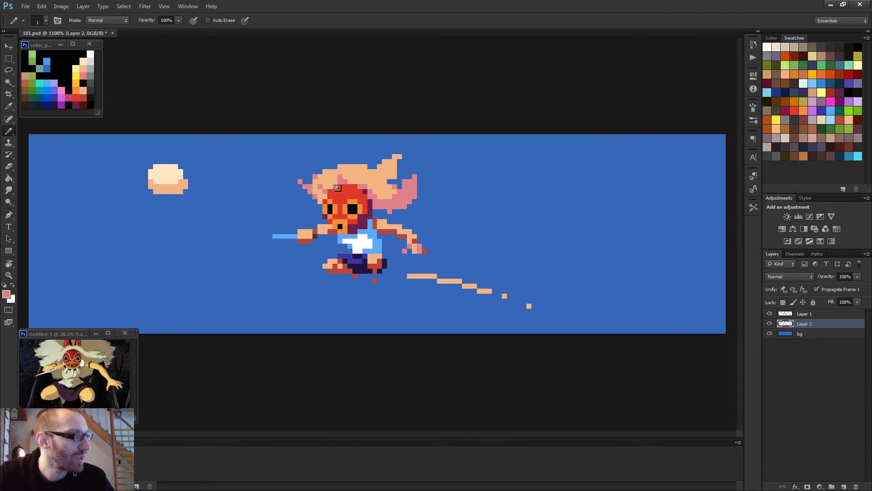
scroll(338, 188, "down", 2)
scroll(356, 187, "up", 2)
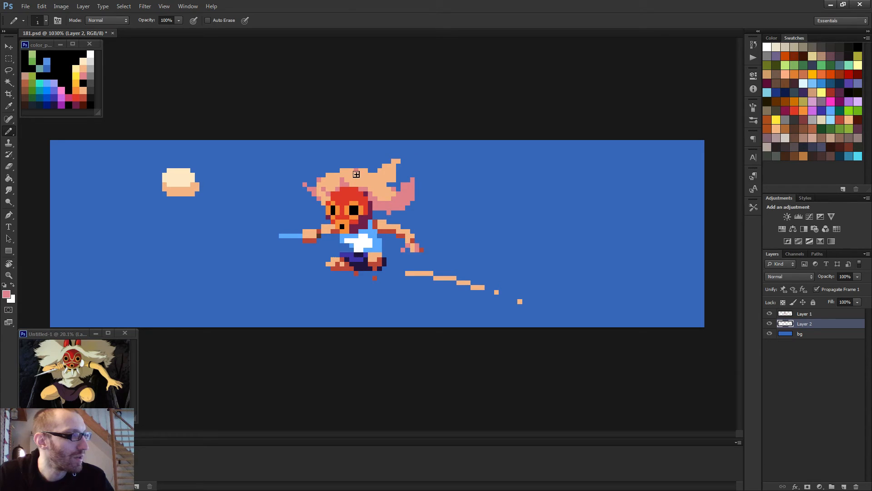
left_click(354, 175)
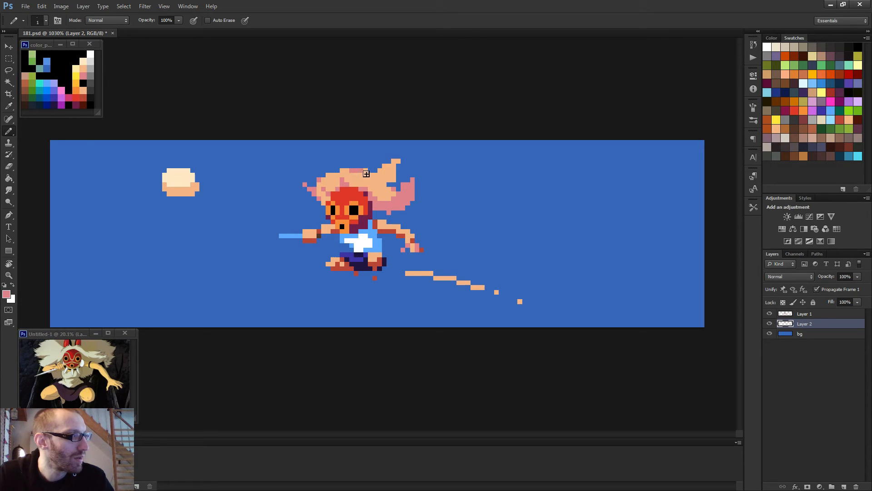
left_click(358, 172, "alt")
left_click(359, 169, "alt")
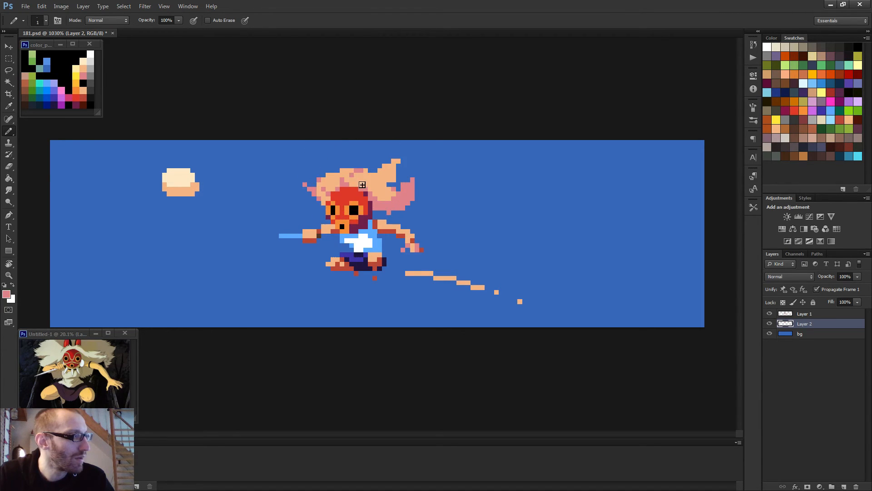
Step: Shade the inner edges of the gap between the two back hair tufts in pink and sample the hair's peach
key("ctrl+minus")
key("ctrl+minus")
key("ctrl+minus")
key("ctrl+minus")
key("ctrl+minus")
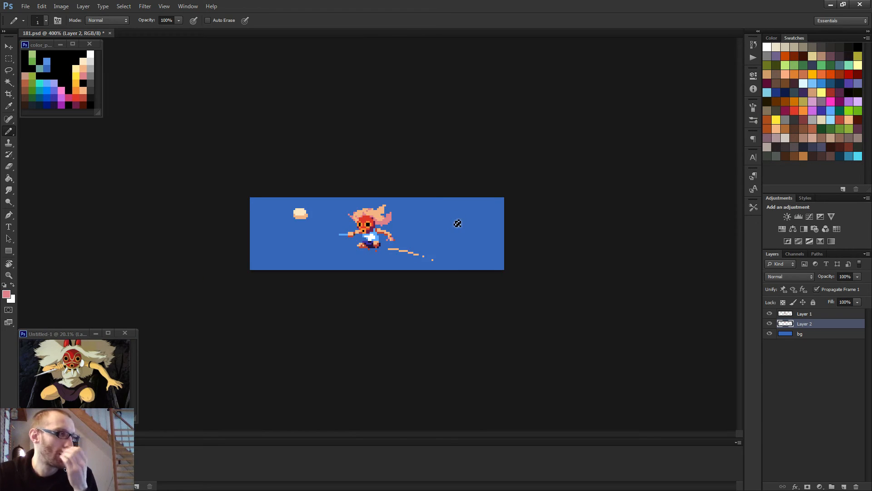
scroll(428, 210, "up", 4, "alt")
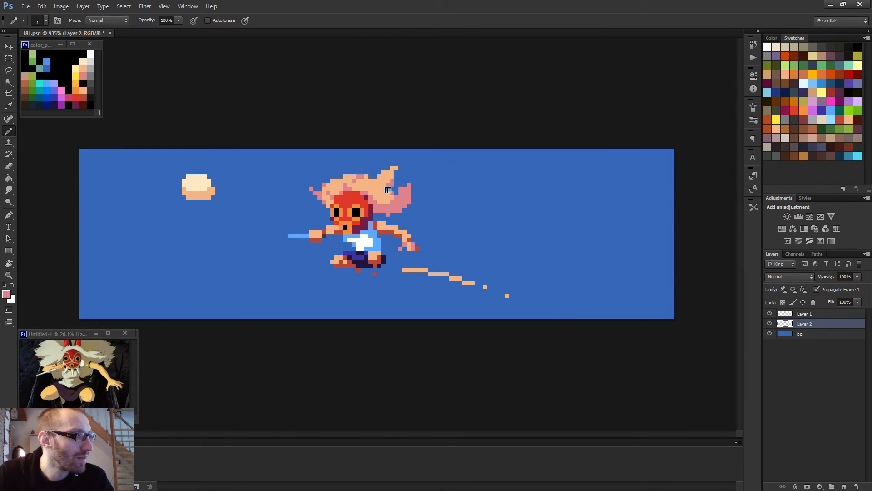
left_click_drag(394, 187, 390, 199)
left_click(387, 178, "alt")
scroll(409, 203, "down", 3, "alt")
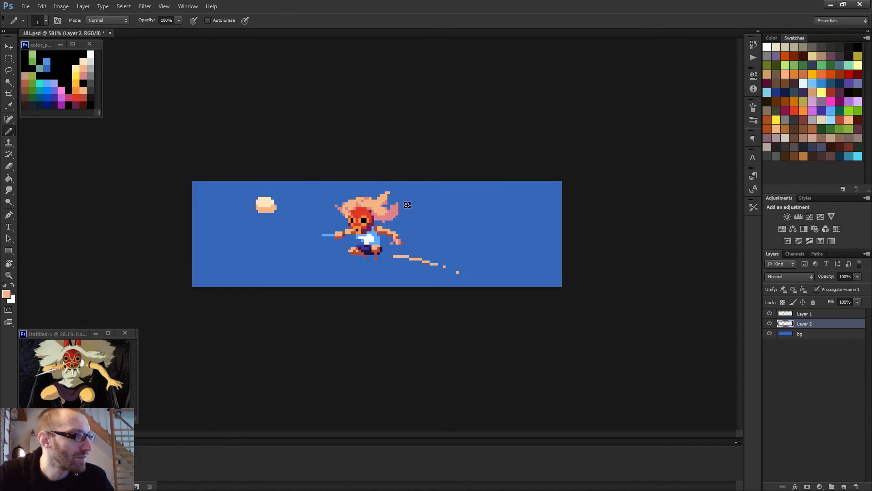
Step: Sample the pink from the back hair and extend the hair's pink underside down behind the mask toward the shoulder
scroll(394, 215, "up", 4, "alt")
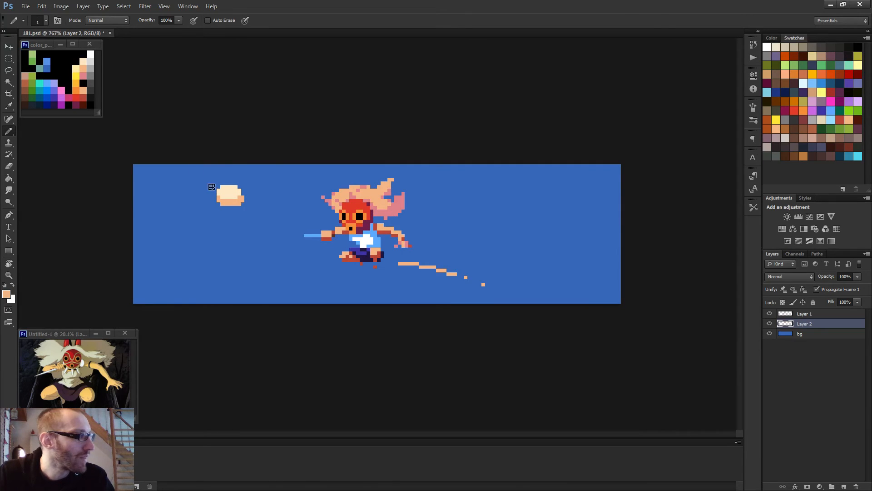
scroll(363, 212, "up", 4, "alt")
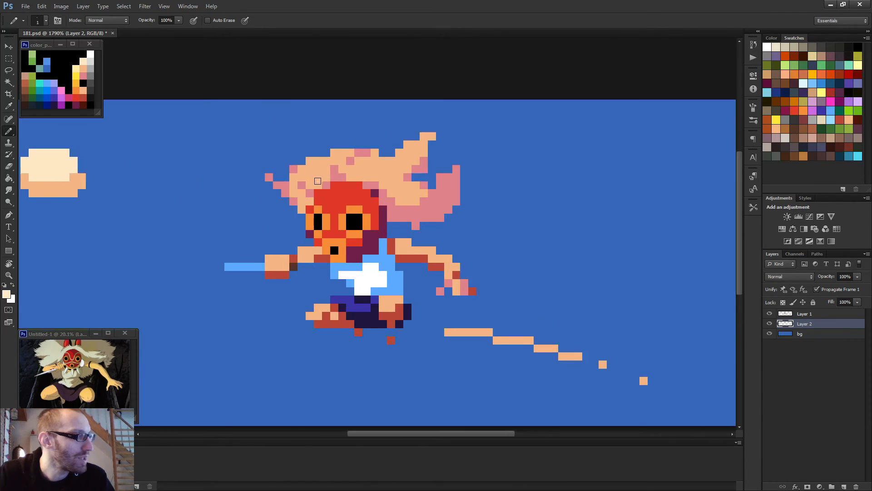
scroll(332, 181, "down", 4, "alt")
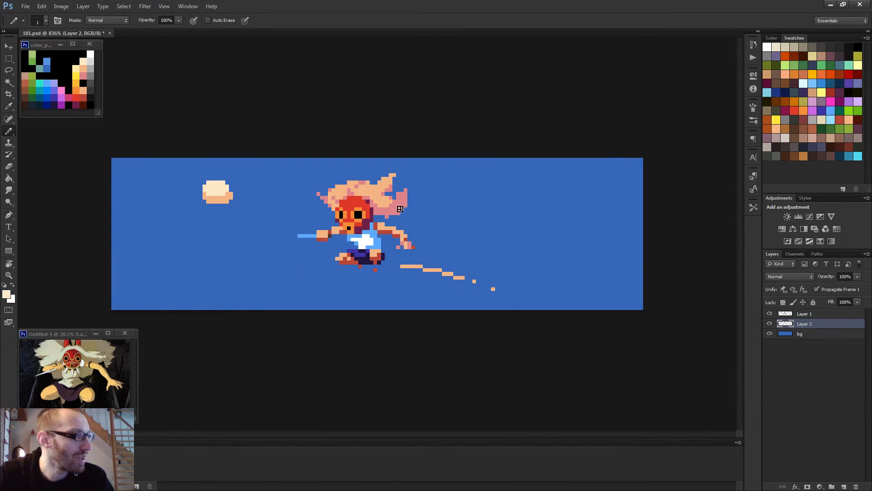
scroll(403, 207, "up", 2, "alt")
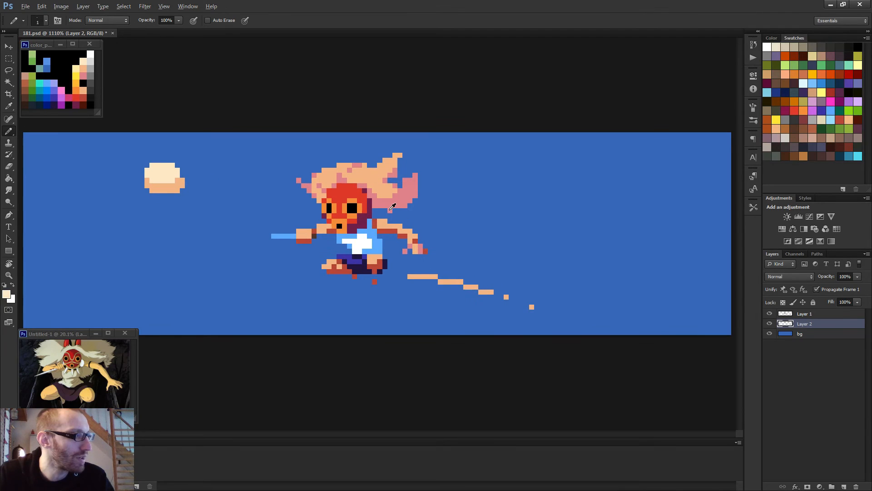
left_click(390, 208, "alt")
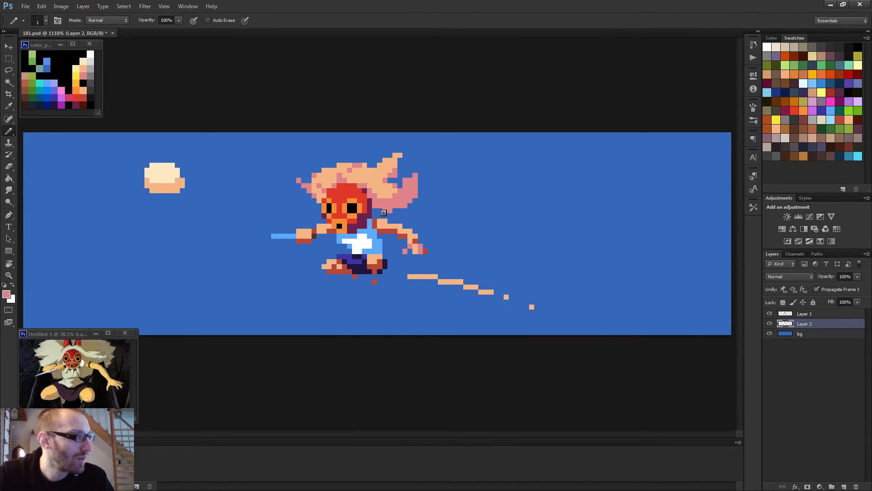
left_click_drag(383, 213, 407, 209)
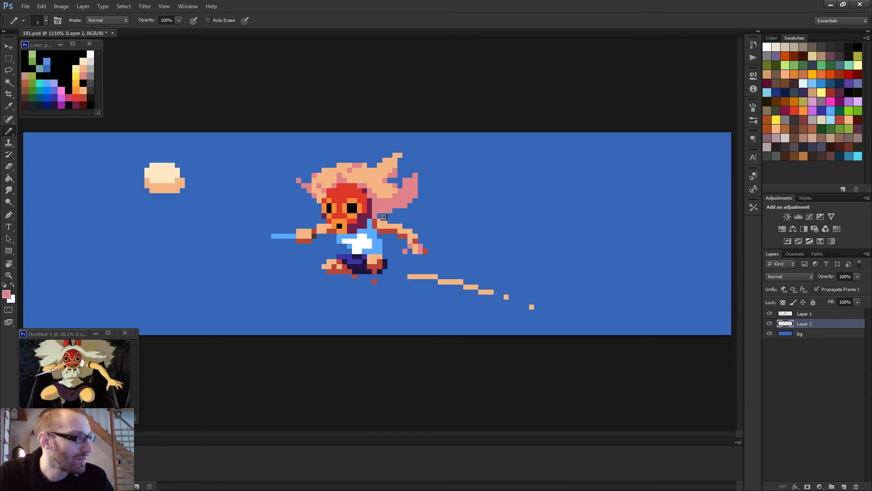
scroll(413, 208, "down", 5)
scroll(395, 215, "up", 6)
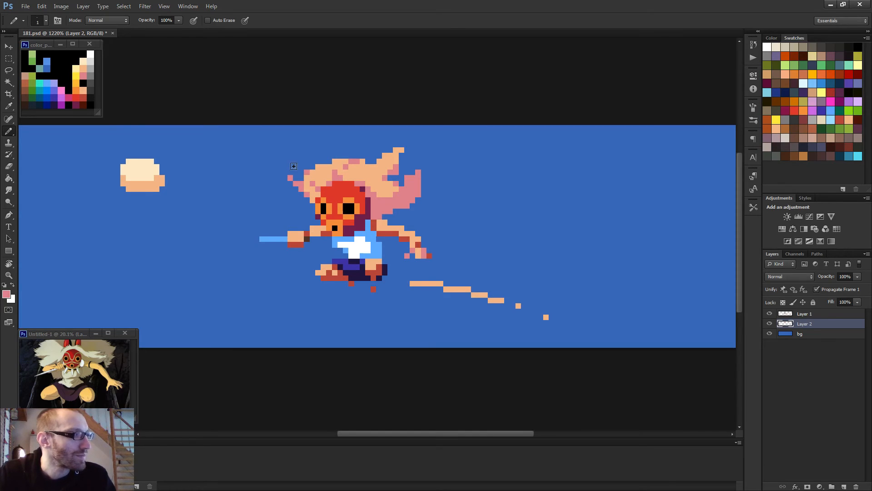
Step: Sample the cream from the shaded ball and paint a diagonal highlight across the base of the upper back tuft
left_click(161, 171, "alt")
scroll(301, 159, "up", 3)
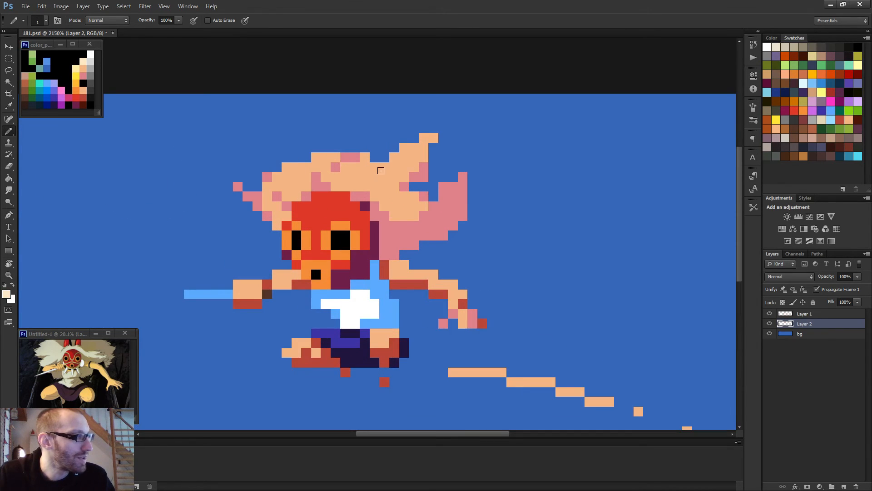
mouse_move(364, 186)
left_mouse_down()
mouse_move(387, 160)
mouse_move(430, 152)
mouse_move(402, 150)
left_mouse_up()
scroll(402, 150, "down", 5)
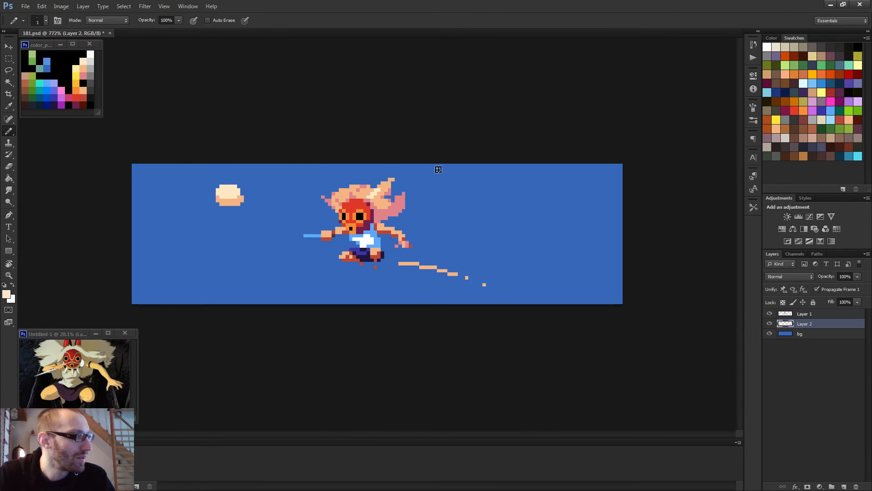
Step: Paint a small cream highlight on the front part of the hair above the mask
scroll(357, 202, "up", 3)
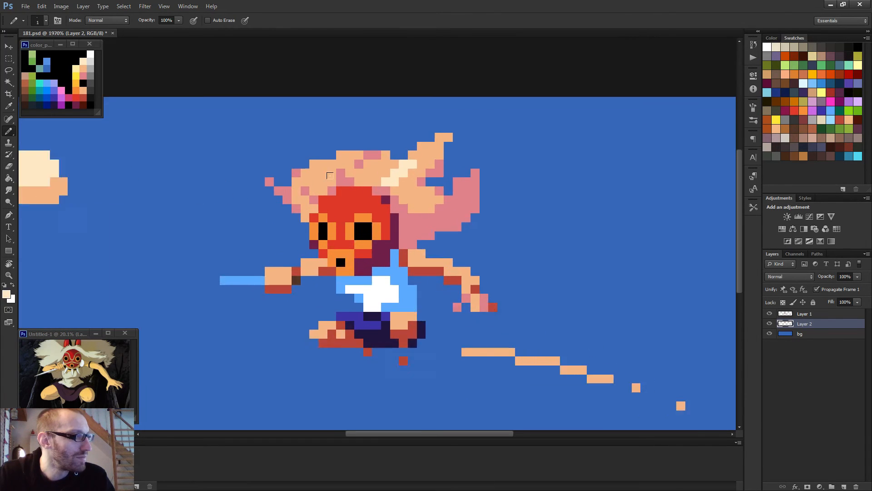
scroll(330, 176, "up", 1)
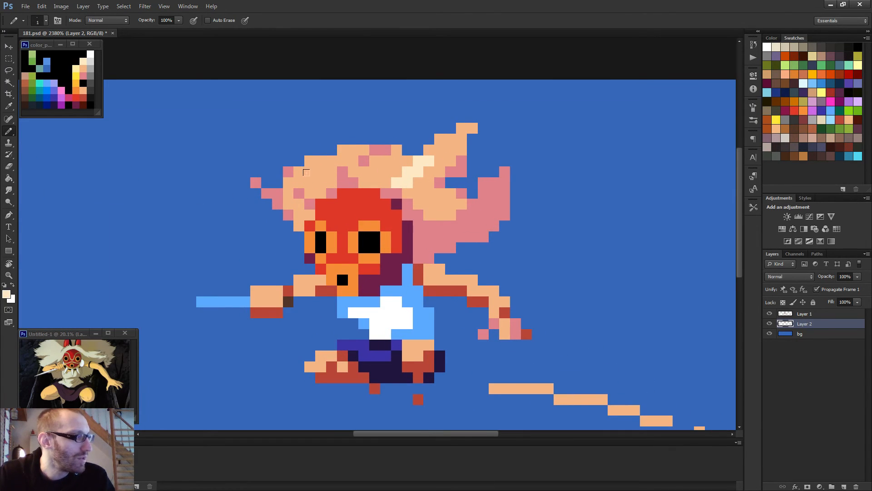
left_click_drag(309, 182, 319, 158)
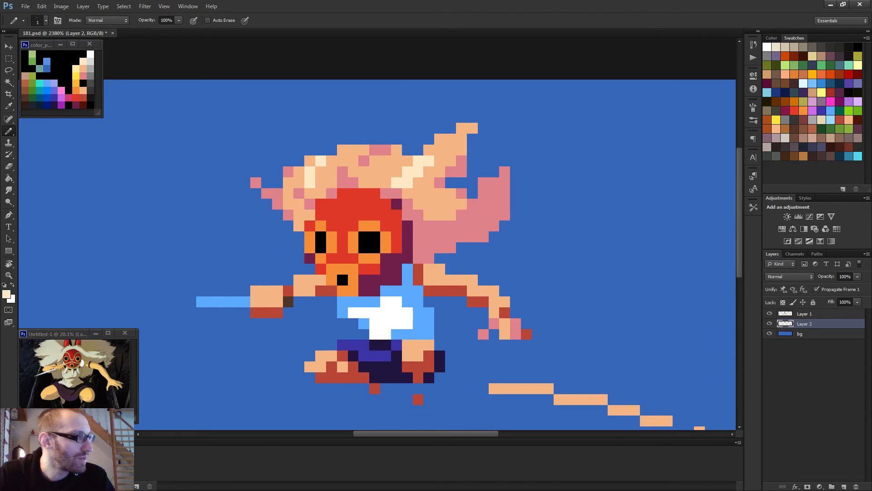
scroll(409, 196, "down", 5)
scroll(395, 218, "down", 2)
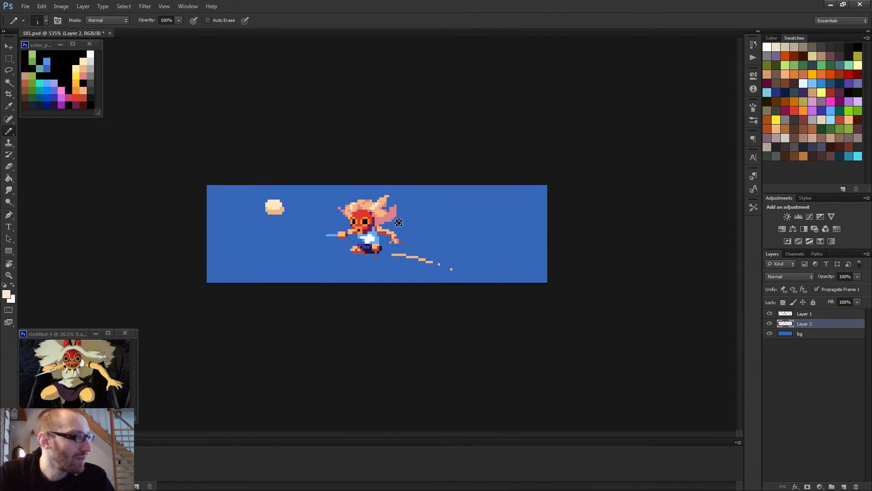
scroll(392, 214, "up", 2)
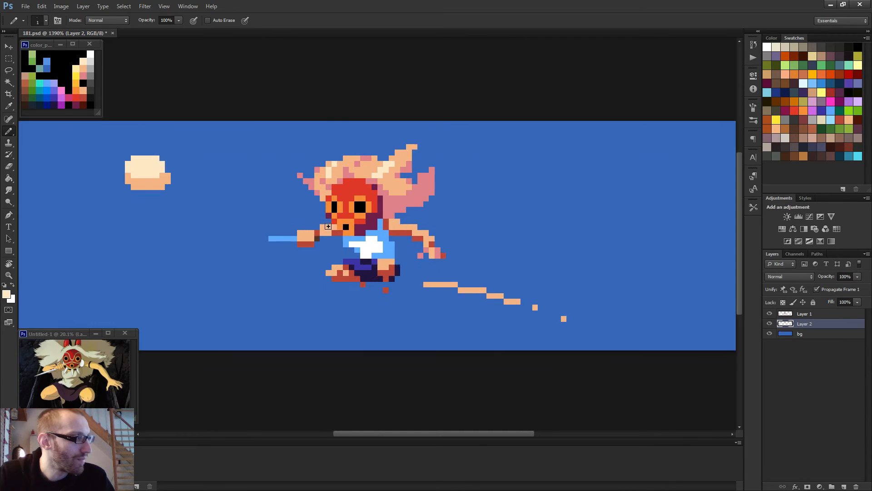
scroll(328, 230, "up", 2)
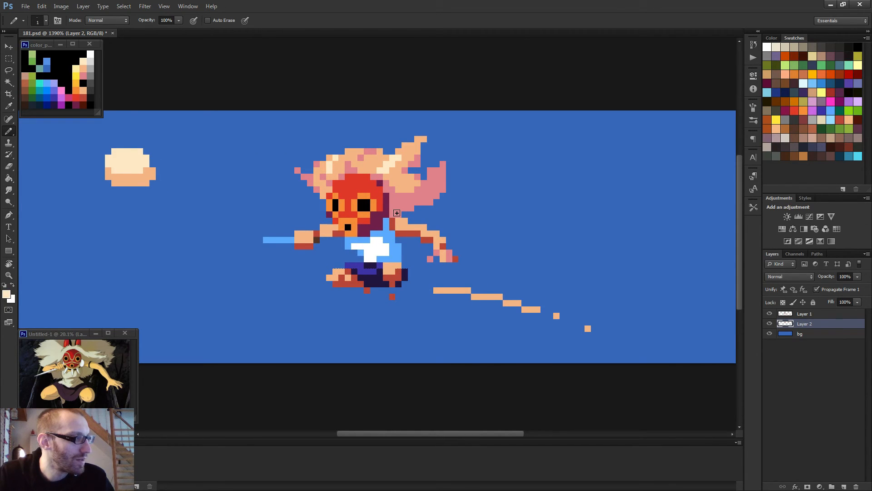
scroll(397, 212, "down", 3)
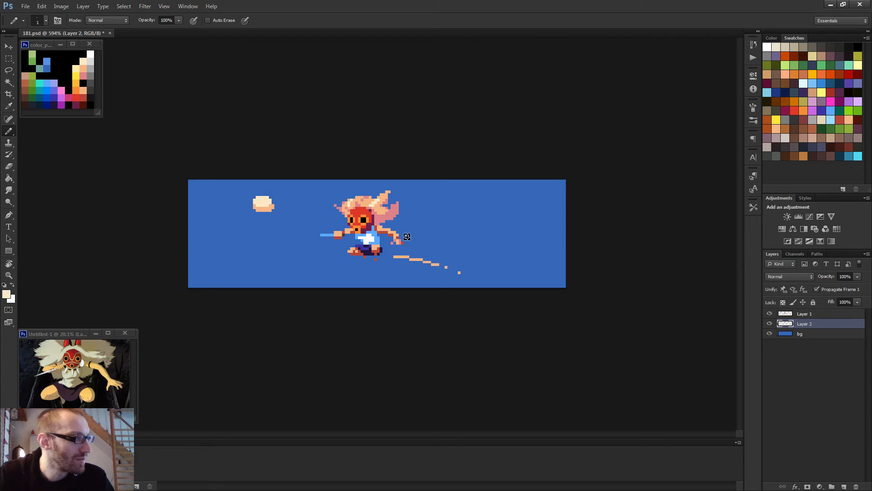
Step: Erase the pixels at the gap between the two back hair tufts on Layer 2
scroll(413, 232, "down", 2)
scroll(415, 229, "up", 3)
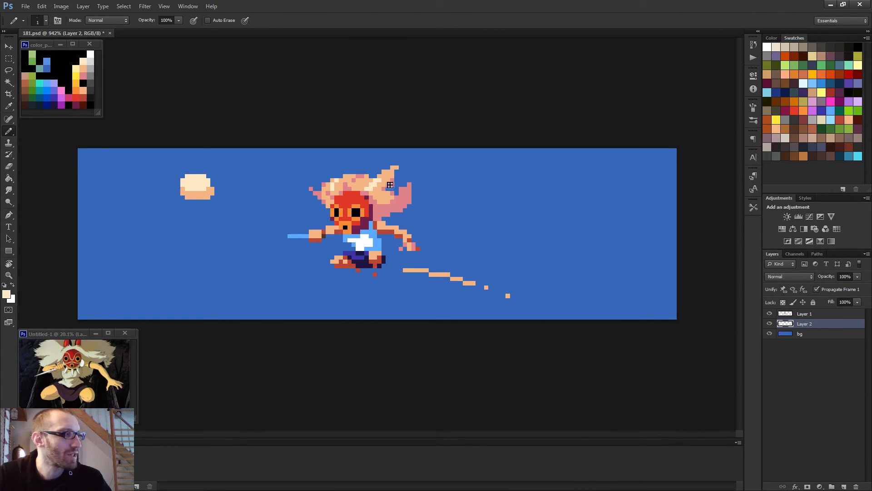
key("e")
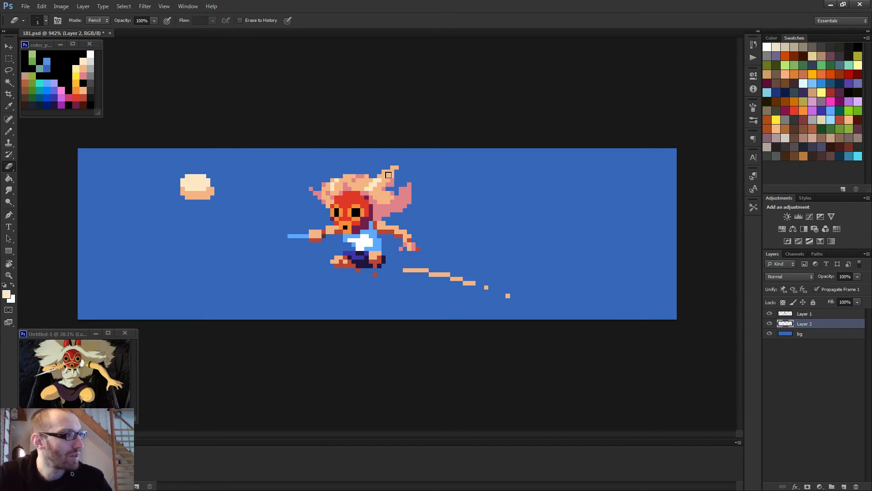
left_click(393, 189)
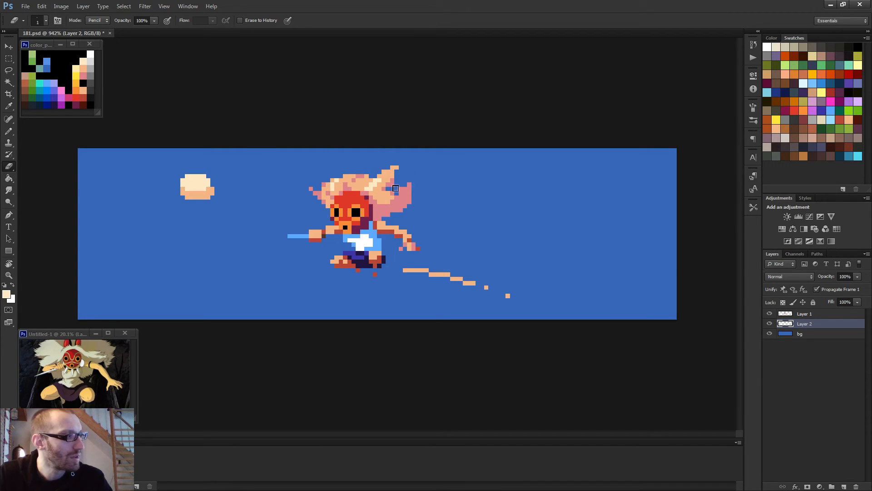
Step: Merge Layer 1 down into Layer 2, duplicate the merged layer and hide the original
left_click(809, 314)
key("ctrl+e")
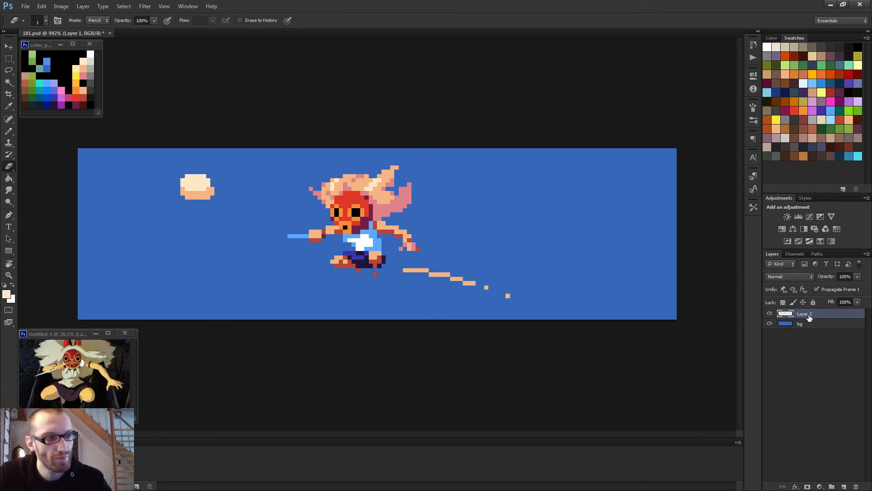
left_click_drag(809, 317, 844, 486)
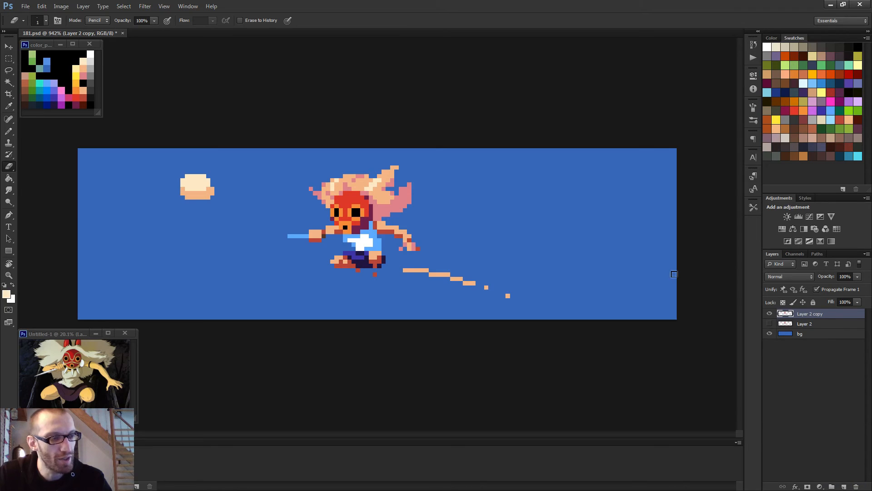
Step: Erase the pointed tip of the upper back hair tuft on Layer 2 copy
key("b")
scroll(372, 202, "up", 2)
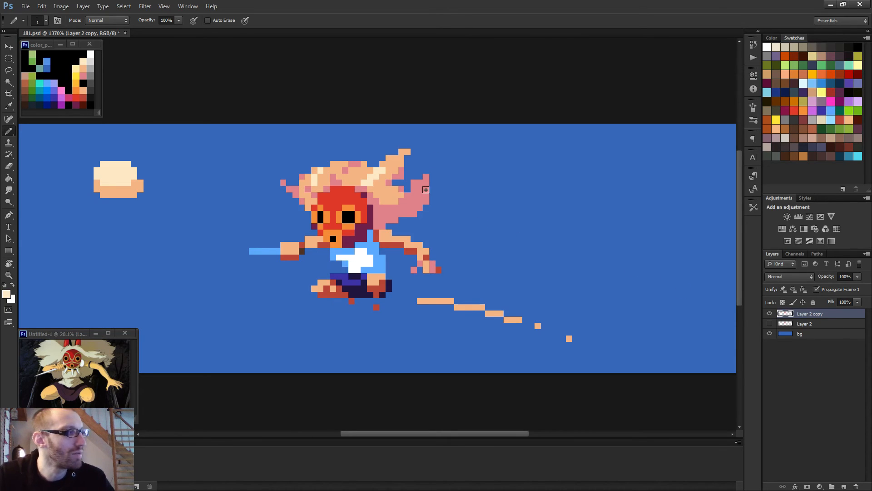
key("e")
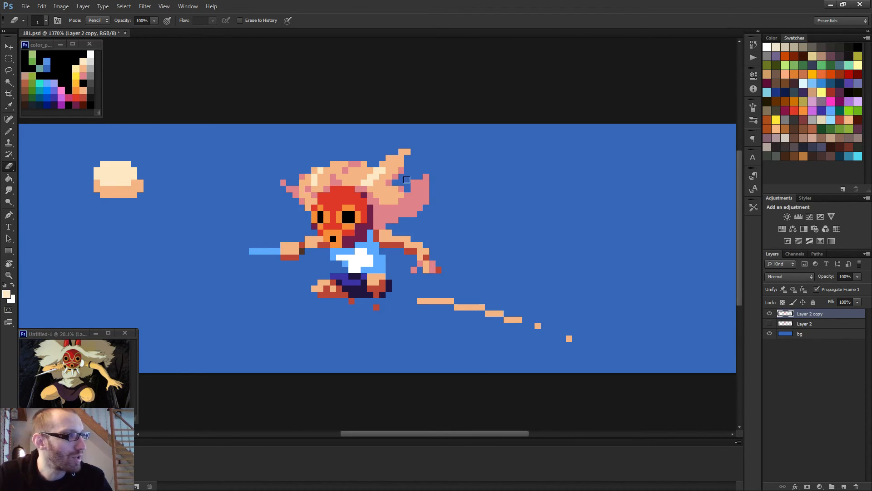
left_click_drag(408, 156, 400, 153)
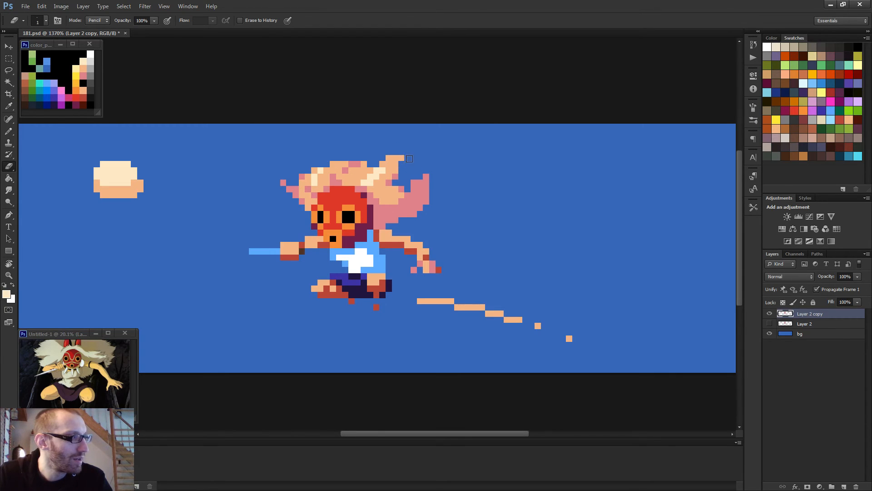
scroll(409, 159, "down", 4)
scroll(392, 178, "up", 3)
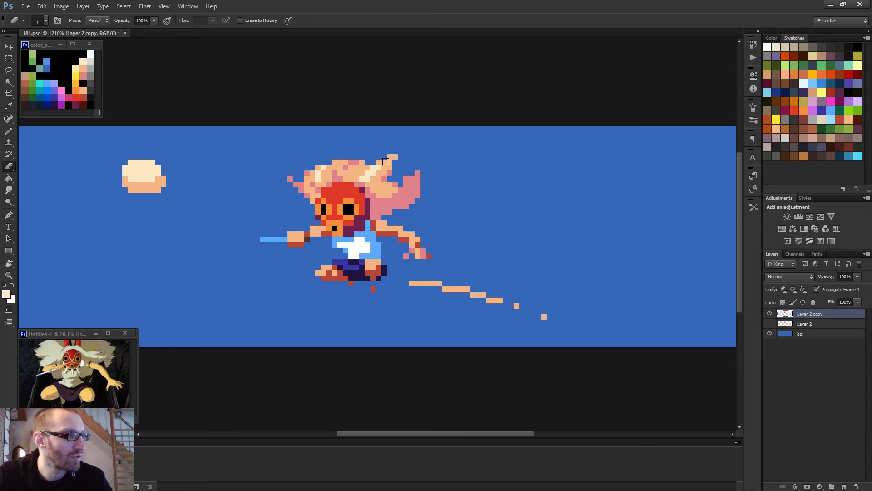
Step: Shorten the upper back tuft further so it ends in a flat, blunt edge
key("b")
scroll(431, 174, "down", 4)
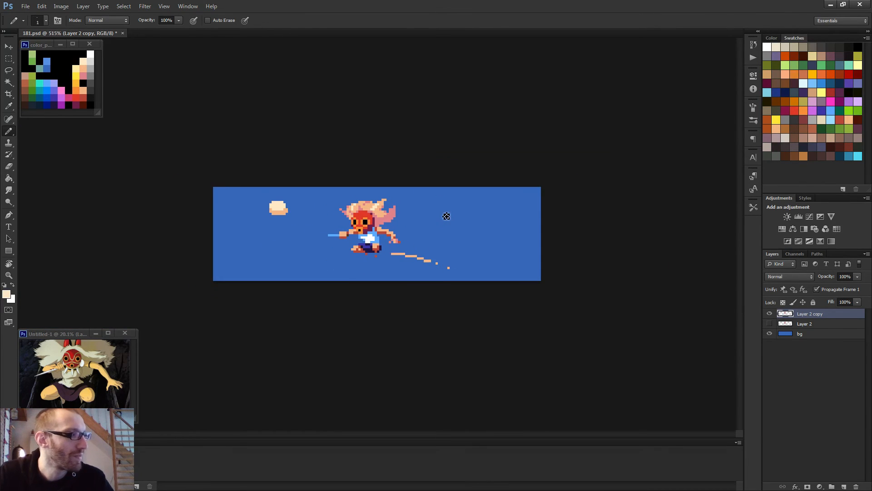
scroll(435, 220, "up", 4)
left_click_drag(391, 160, 415, 160)
key("e")
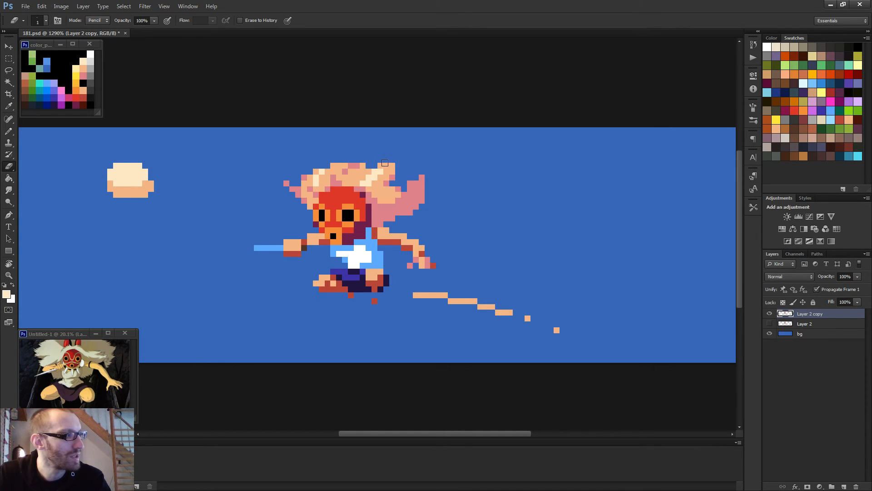
scroll(462, 187, "down", 4)
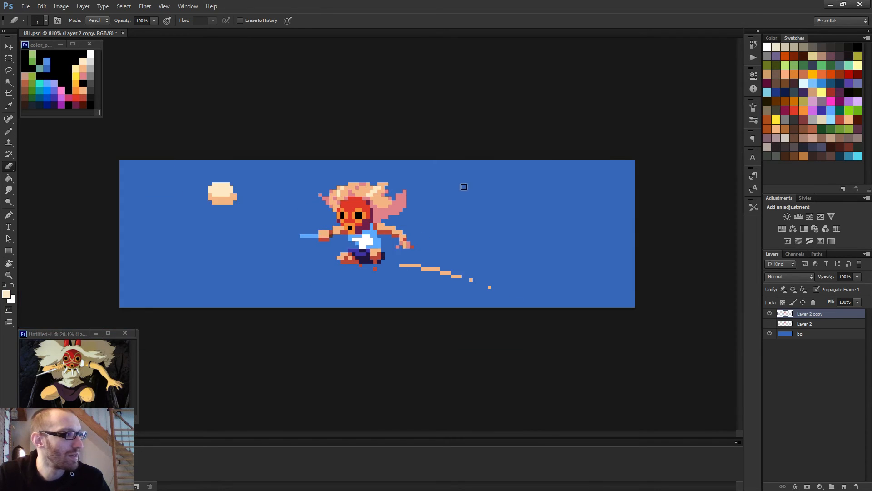
scroll(462, 224, "down", 1)
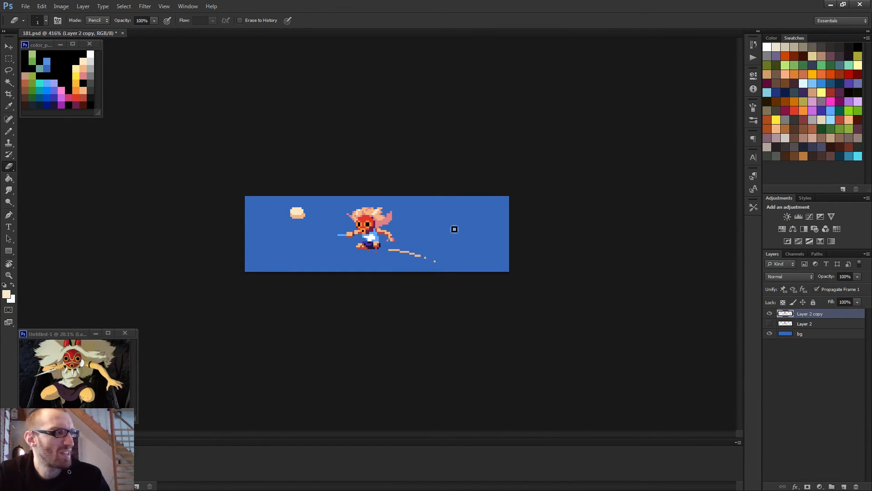
Step: Compare the hair versions by toggling Layer 2's visibility, and delete Layer 2
key("b")
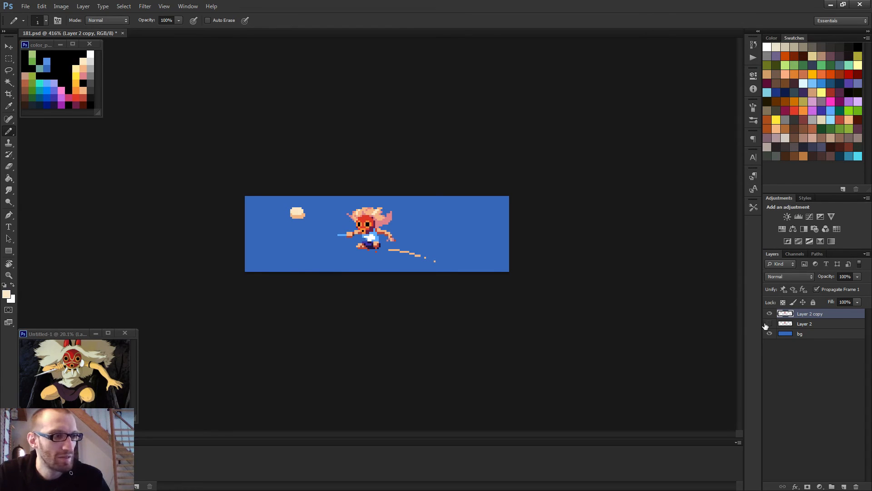
left_click(769, 325)
left_click(771, 325)
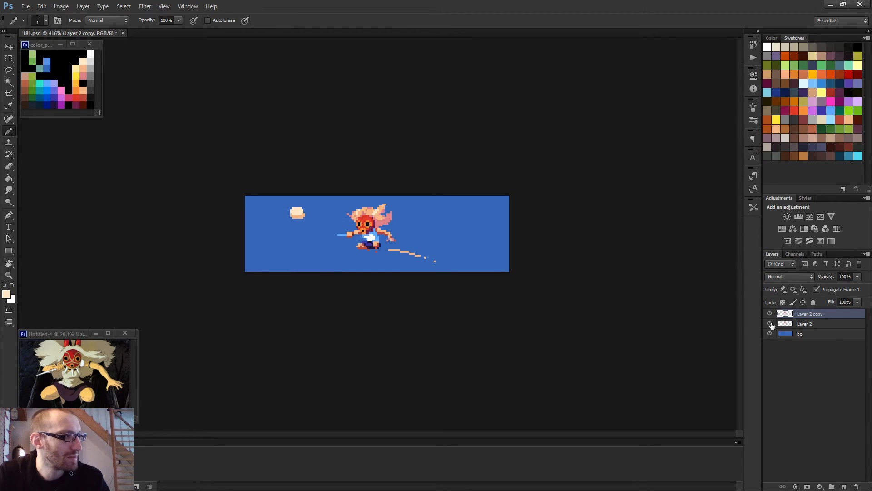
left_click(771, 324)
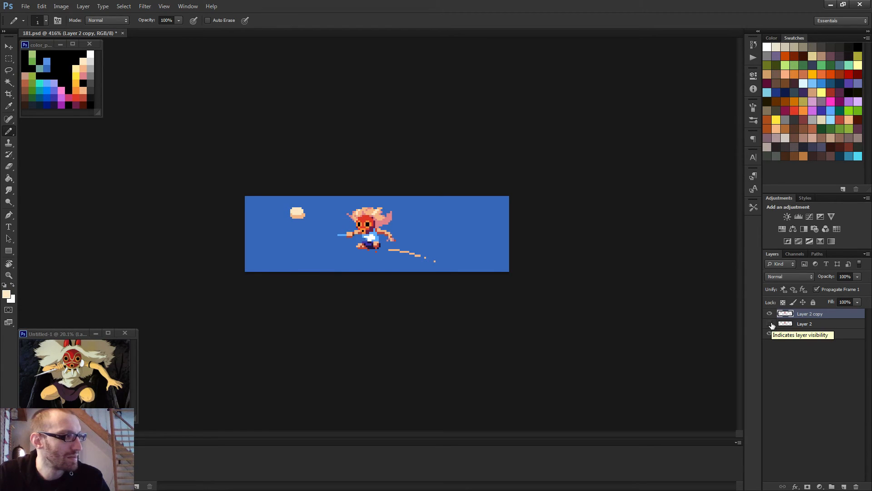
left_click(803, 325)
left_click(857, 487)
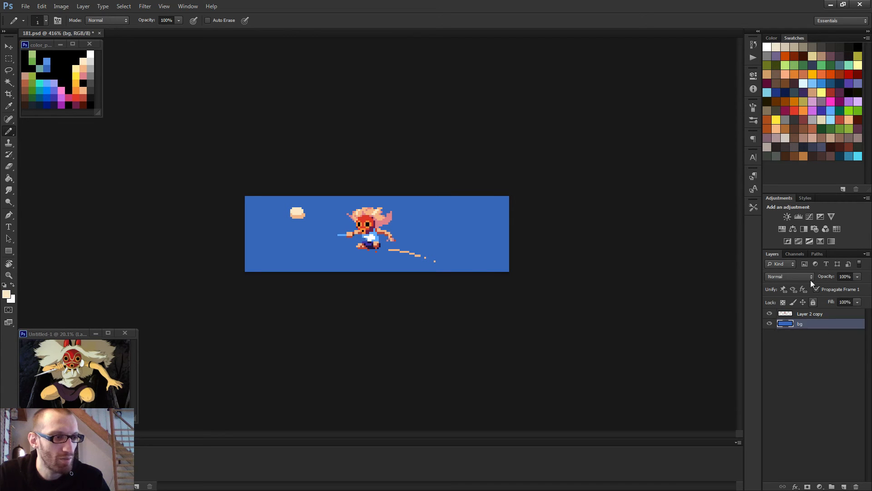
Step: Try extending the upper back tuft's tip upward with sampled peach pixels on Layer 2 copy
left_click(806, 316)
scroll(370, 187, "up", 5)
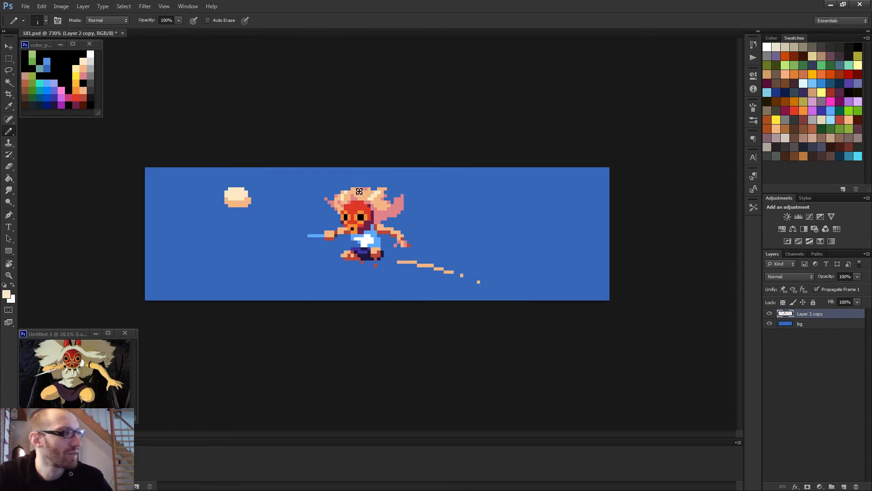
scroll(371, 188, "up", 1)
left_click(399, 161, "alt")
left_click_drag(409, 162, 406, 152)
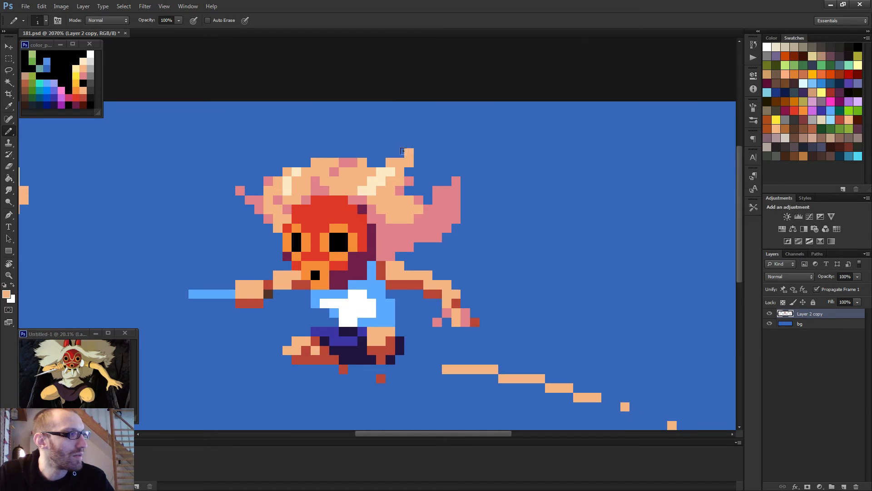
scroll(404, 155, "down", 5)
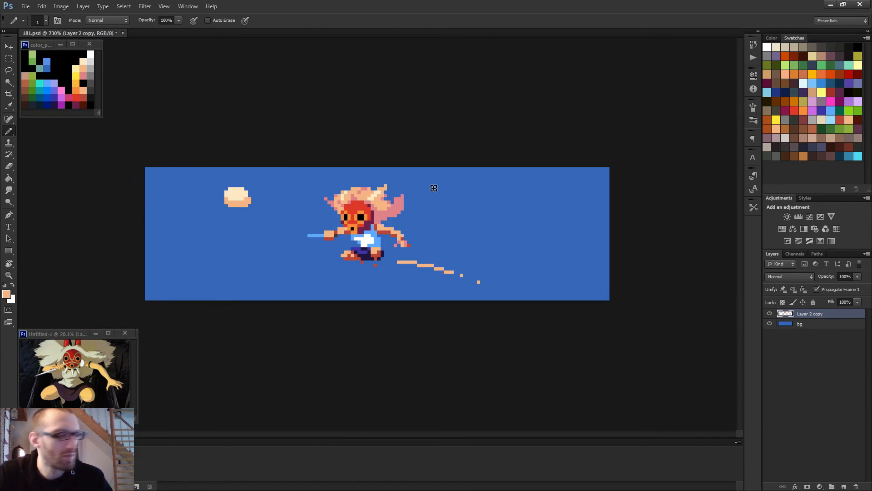
key("alt+bracketleft")
Step: Sketch loose peach strokes radiating outward in the empty blue area behind the character to study the hair's flow
scroll(381, 219, "up", 2)
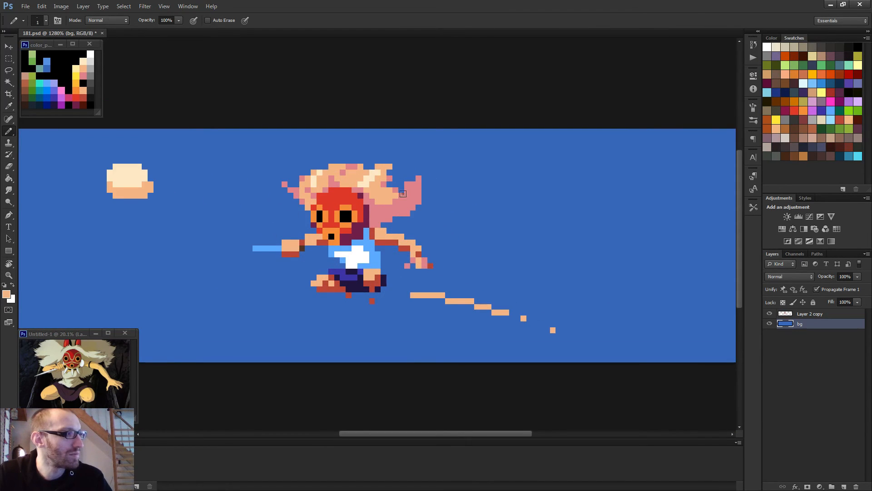
scroll(364, 164, "up", 2)
scroll(451, 174, "down", 2)
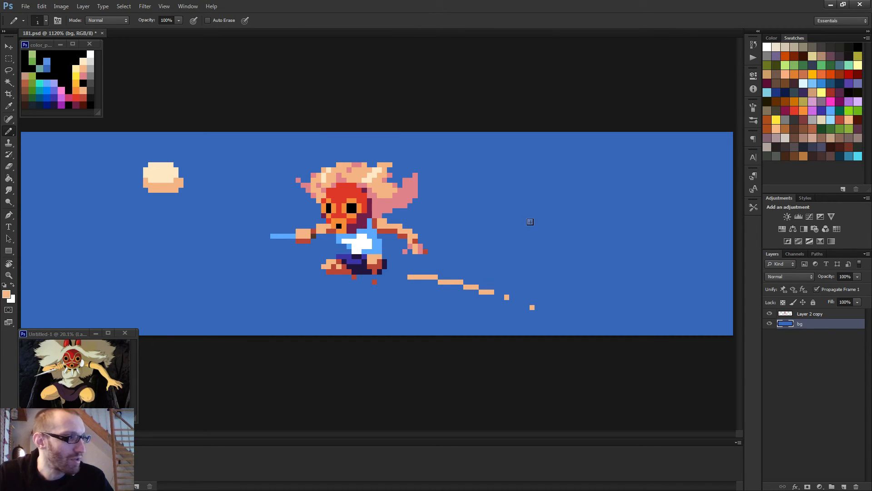
mouse_move(527, 215)
left_mouse_down()
mouse_move(631, 170)
mouse_move(425, 159)
left_mouse_up()
left_click_drag(496, 181, 502, 169)
left_click_drag(548, 186, 590, 154)
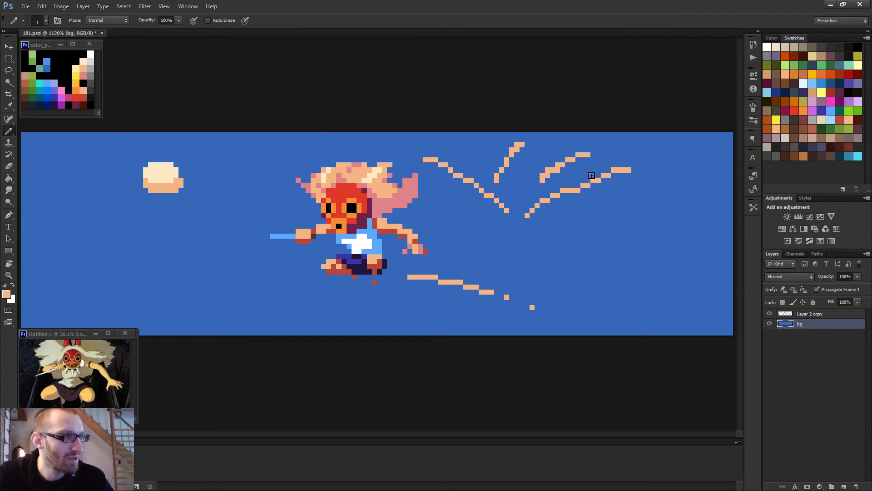
left_click_drag(508, 215, 450, 236)
left_click_drag(515, 239, 568, 297)
key("ctrl+minus")
key("ctrl+minus")
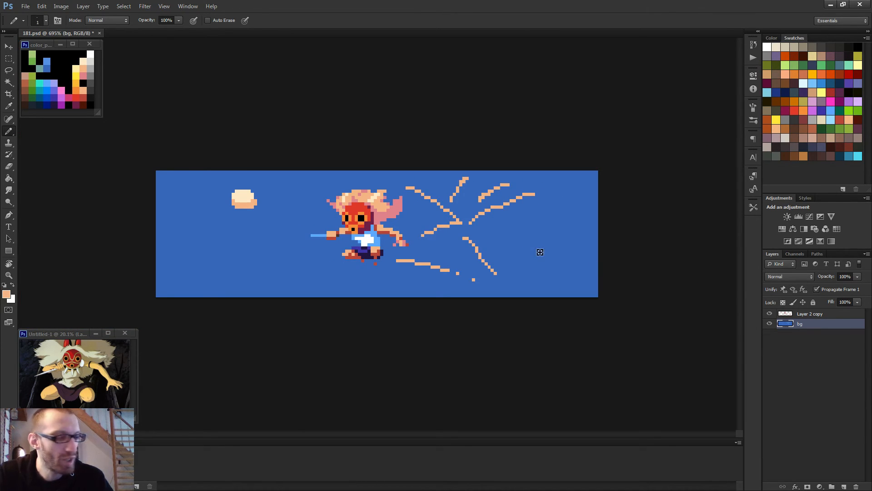
Step: Undo all the radiating peach strokes sketched behind the character
key("ctrl+alt+z")
key("ctrl+alt+z")
key("ctrl+alt+z")
key("ctrl+alt+z")
key("ctrl+alt+z")
key("ctrl+alt+z")
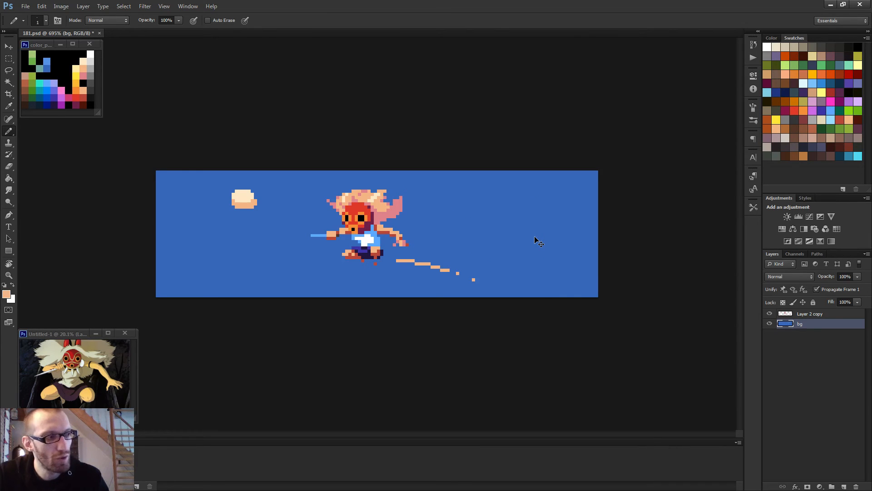
Step: Paint a small pointed peach tuft rising from the top of the hair above the mask
scroll(376, 207, "up", 6)
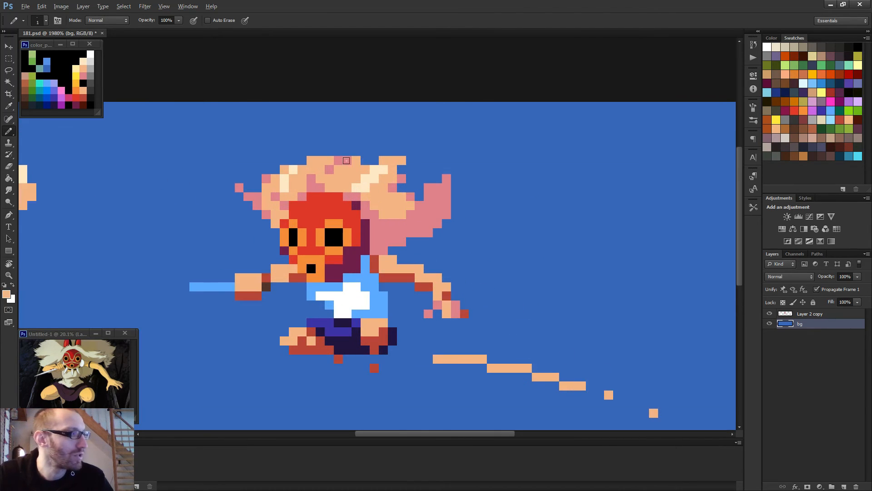
left_click(330, 152)
left_click(329, 142)
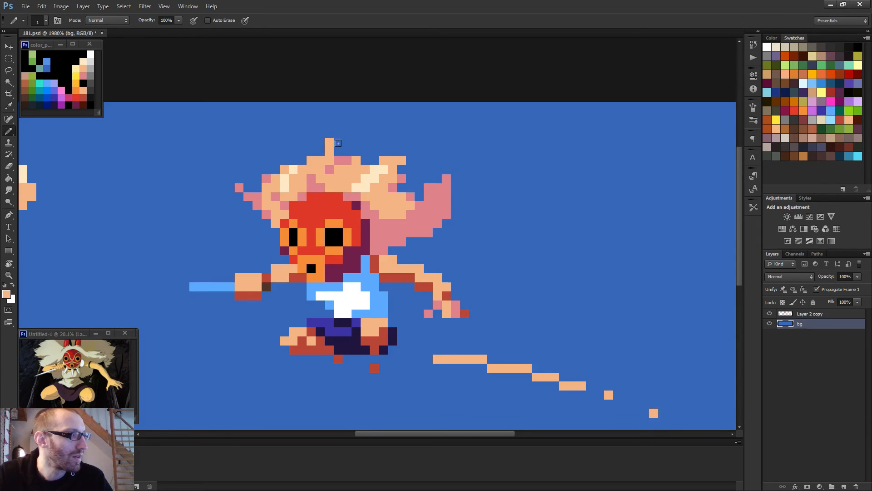
left_click(319, 151)
scroll(377, 200, "down", 5)
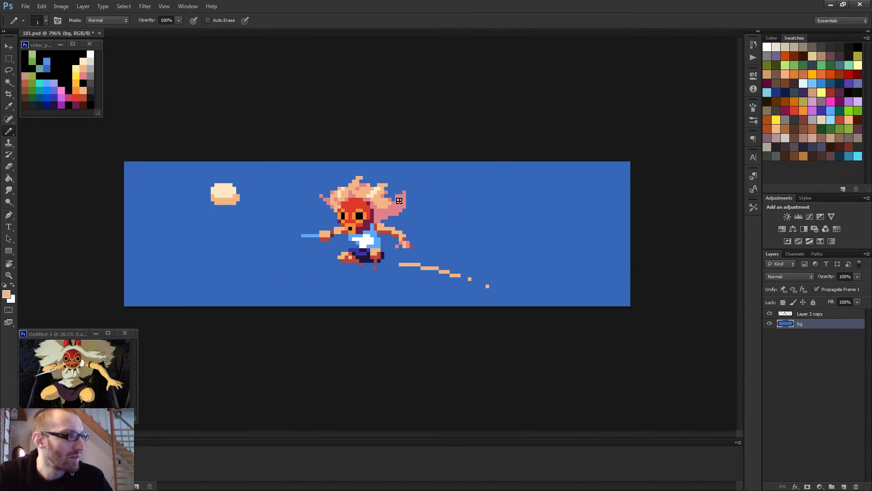
Step: Sample the hair's cream and try highlight pixels along the edge and tip of the new top tuft
scroll(370, 203, "up", 3)
scroll(367, 195, "up", 2)
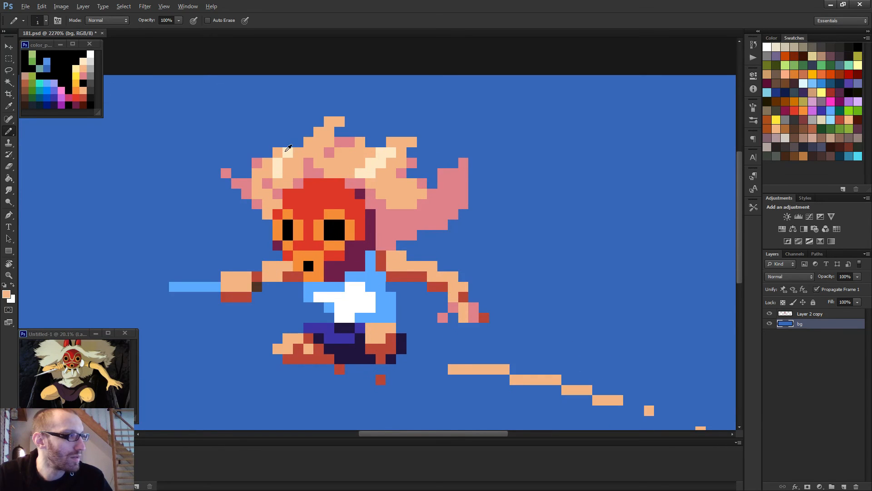
left_click(287, 150, "alt")
left_click(318, 132)
left_click(329, 121)
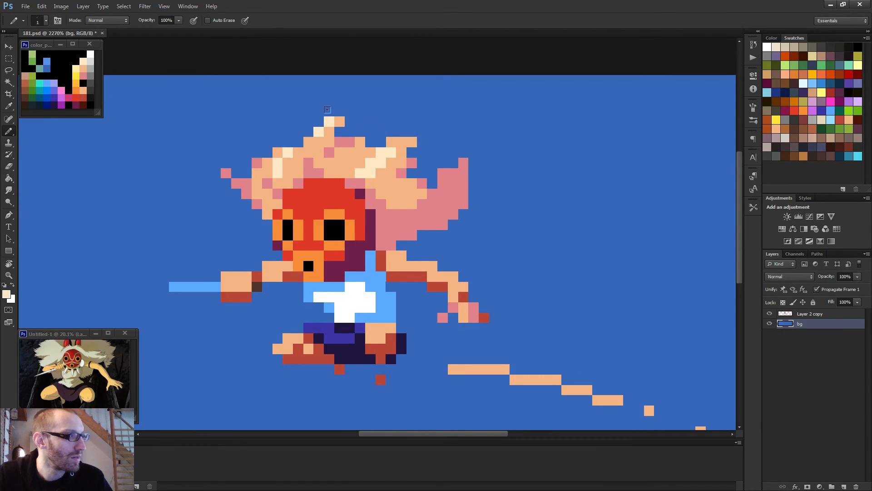
left_click(339, 121)
left_click(368, 155)
scroll(370, 200, "down", 5)
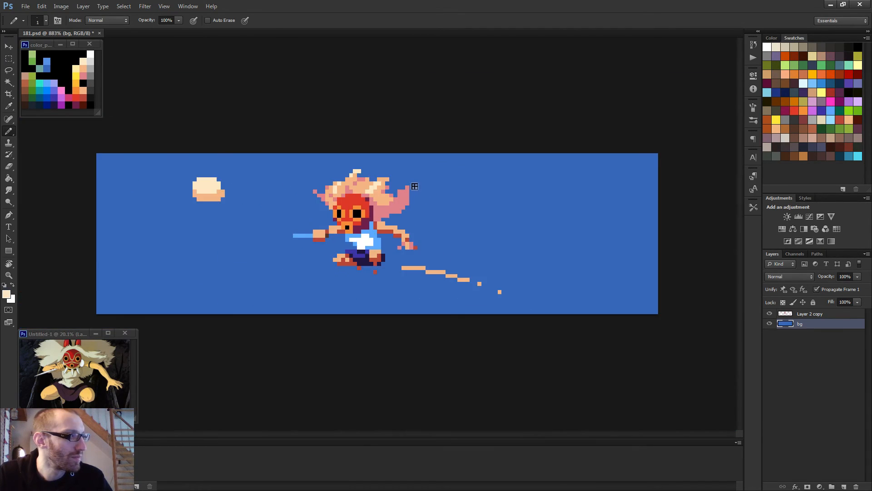
scroll(415, 190, "down", 1)
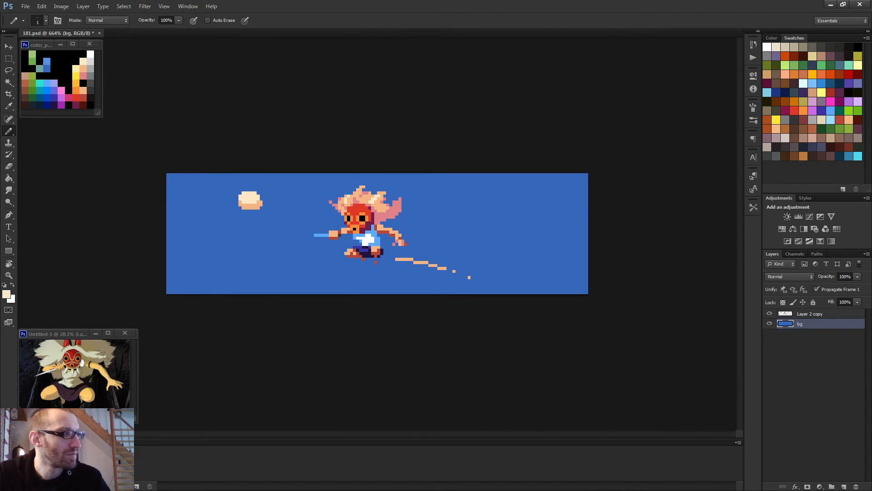
scroll(420, 218, "down", 1)
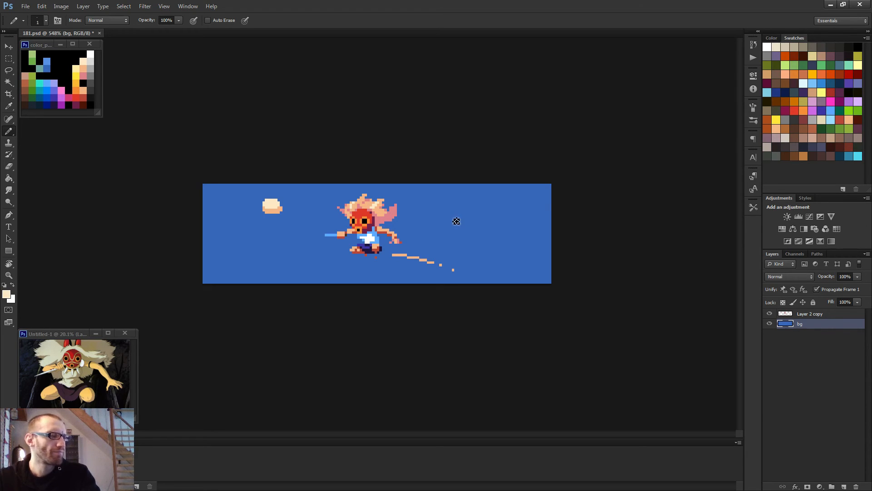
Step: Make Layer 2 copy active, sample the hair's peach and repaint the top tuft's pixels on that layer
scroll(455, 219, "up", 3)
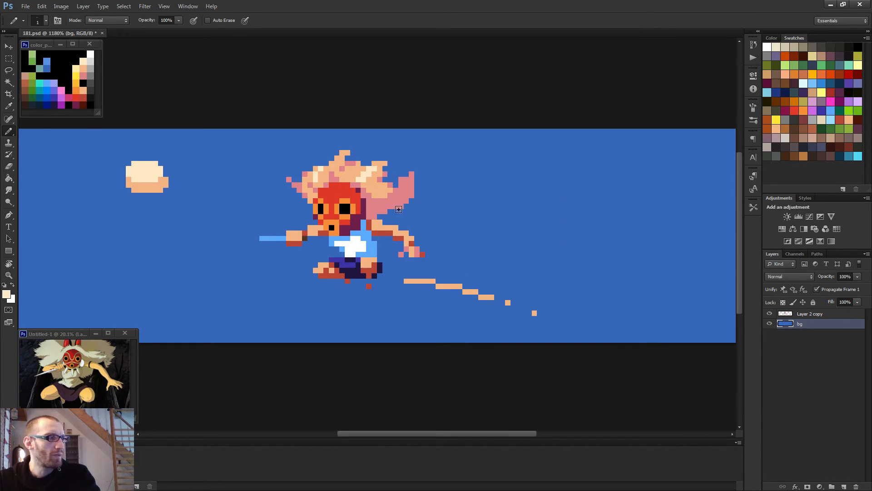
key("e")
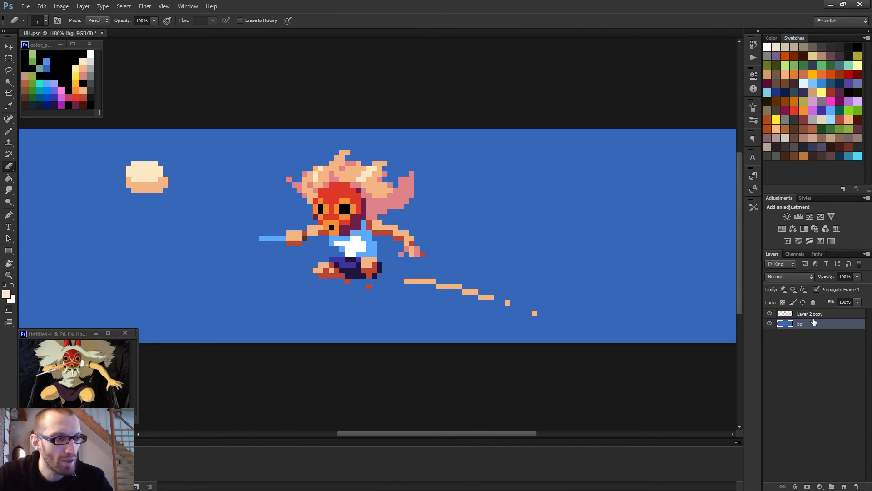
left_click(769, 314)
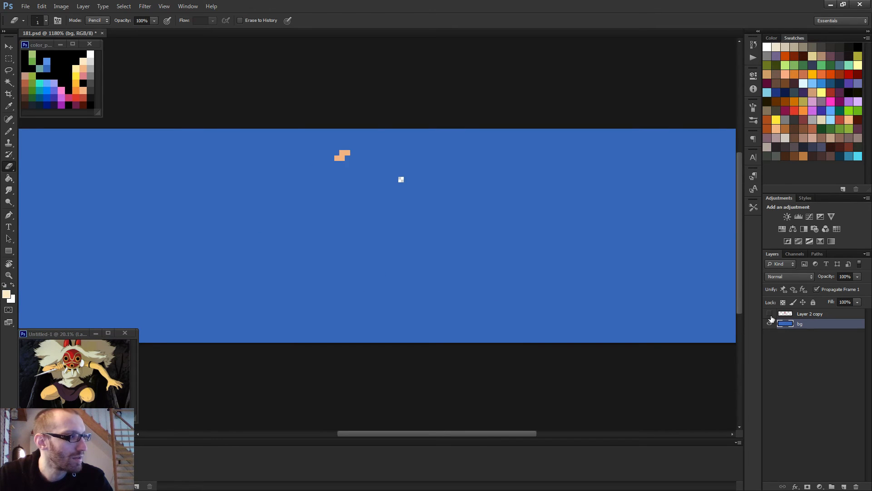
left_click(770, 314)
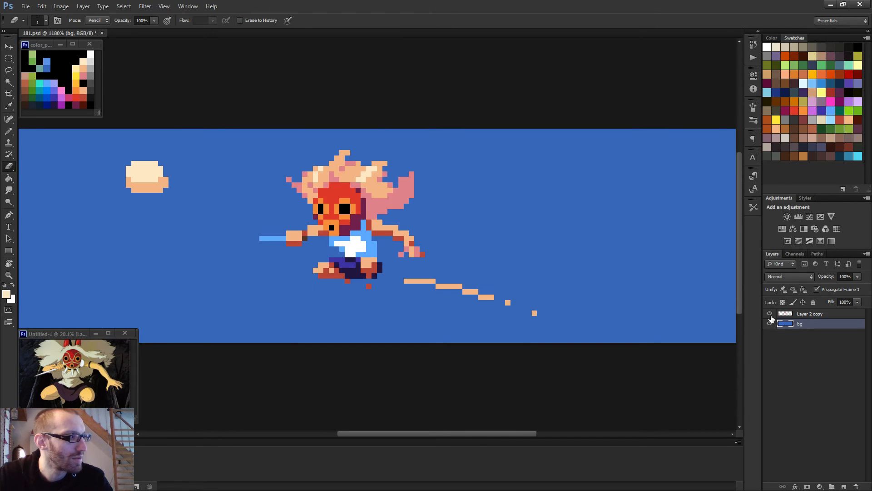
left_click(803, 317)
key("b")
left_click(341, 160, "alt")
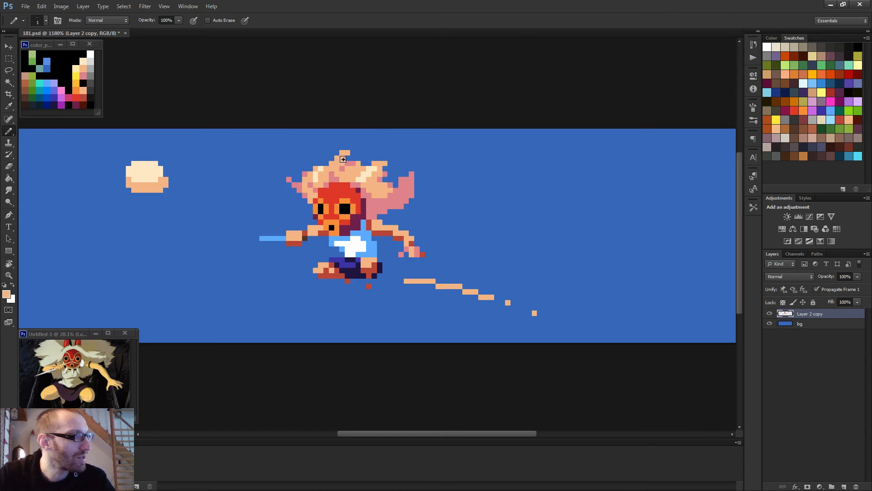
Step: Hide Layer 2 copy, cover the stray tuft pixels on the bg layer with its sampled blue, and restore and reselect Layer 2 copy
left_click(770, 313)
left_click(796, 323)
key("g")
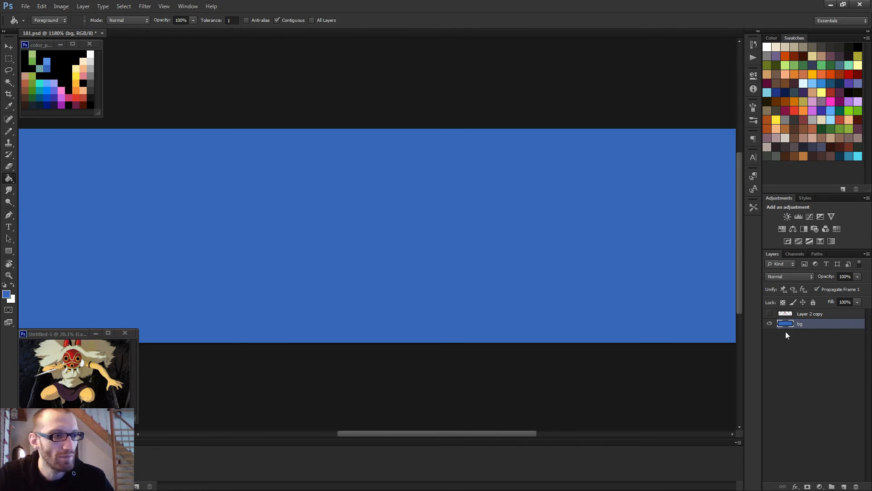
left_click(769, 313)
left_click(810, 313)
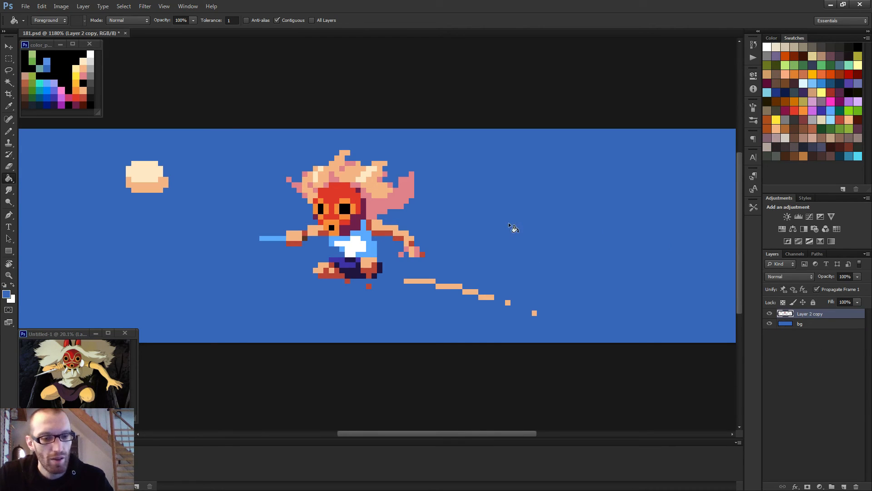
Step: Erase the cream and peach ball in front of the character using a larger eraser, and reset the eraser to 1 px
key("e")
right_click(134, 173, "alt")
left_click_drag(154, 168, 130, 188)
right_click(181, 191, "alt")
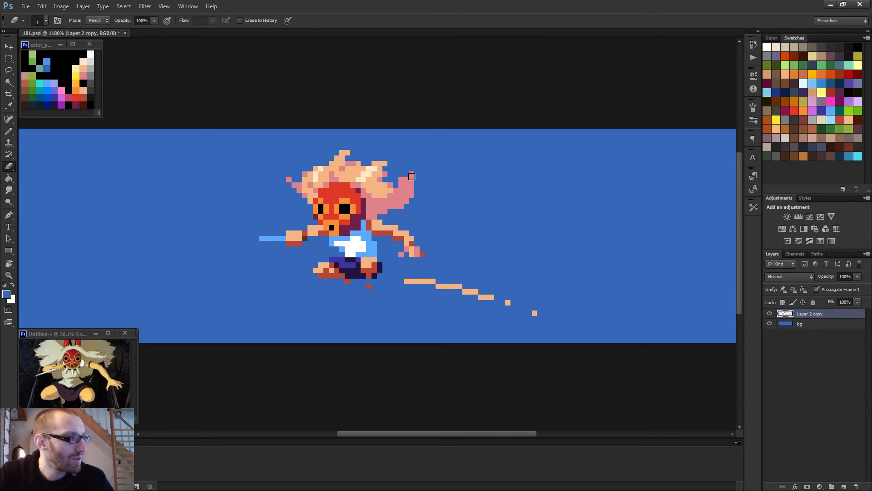
Step: Erase the outer column of pixels along the pink hair lock behind the head
left_click_drag(412, 175, 409, 204)
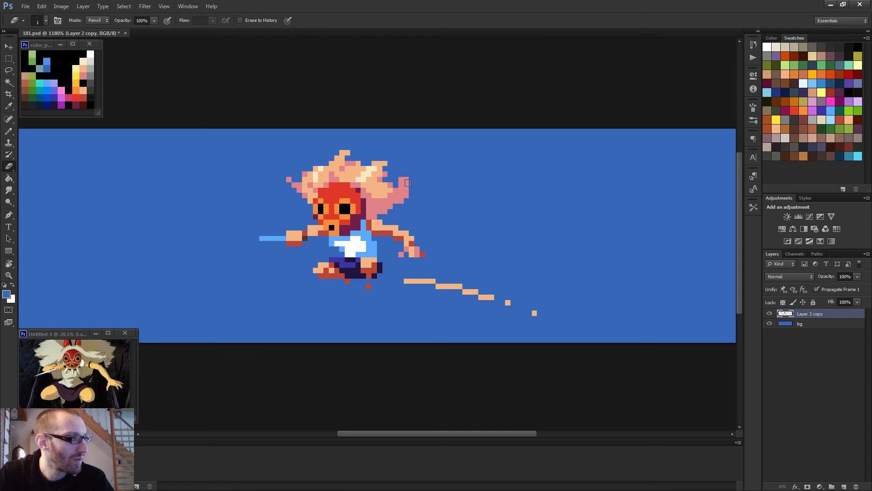
scroll(435, 199, "down", 2)
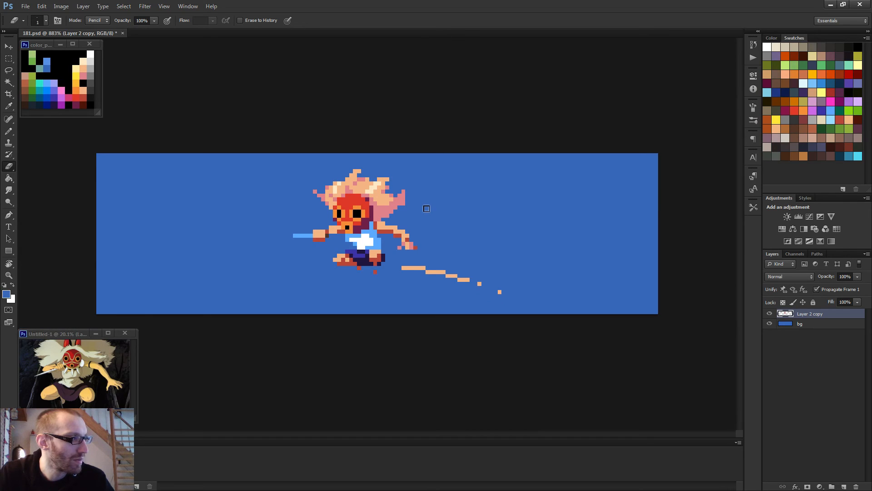
scroll(427, 208, "down", 2)
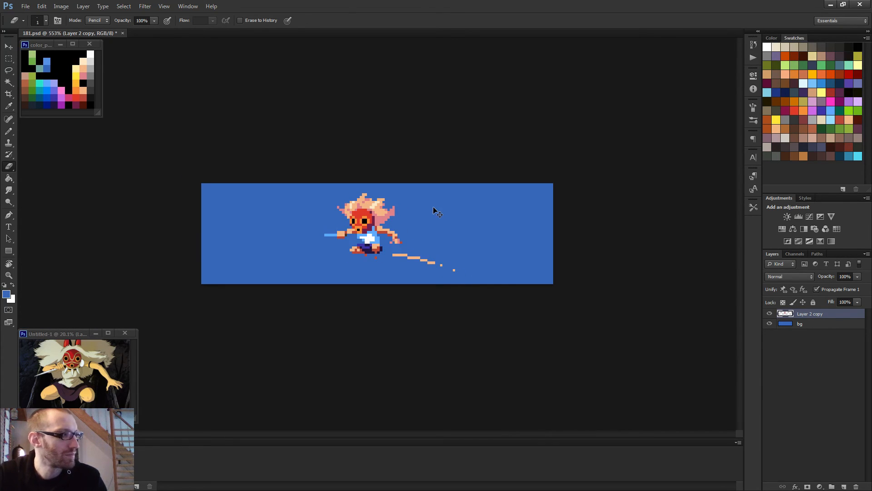
scroll(428, 230, "down", 1)
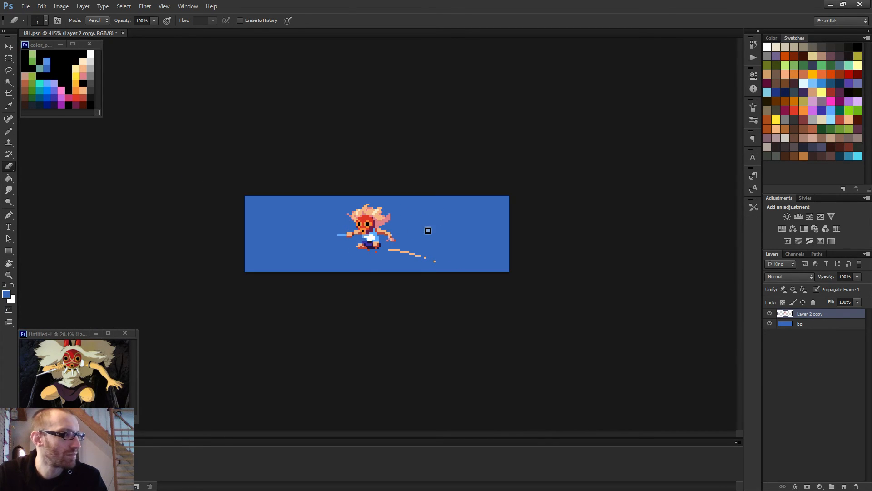
Step: Select the upturned pink tip of the hair behind the head, nudge it slightly inward and down, and deselect
key("m")
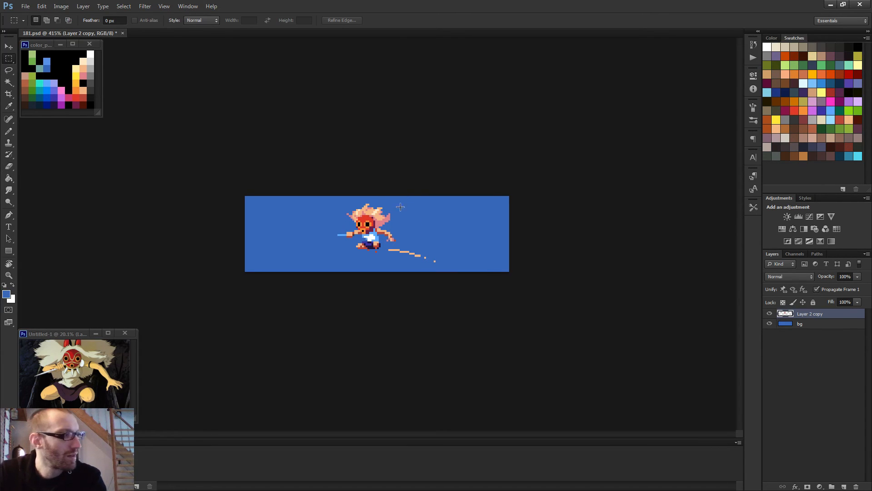
scroll(409, 197, "up", 2)
left_click_drag(409, 197, 390, 218)
scroll(390, 218, "down", 1)
key("v")
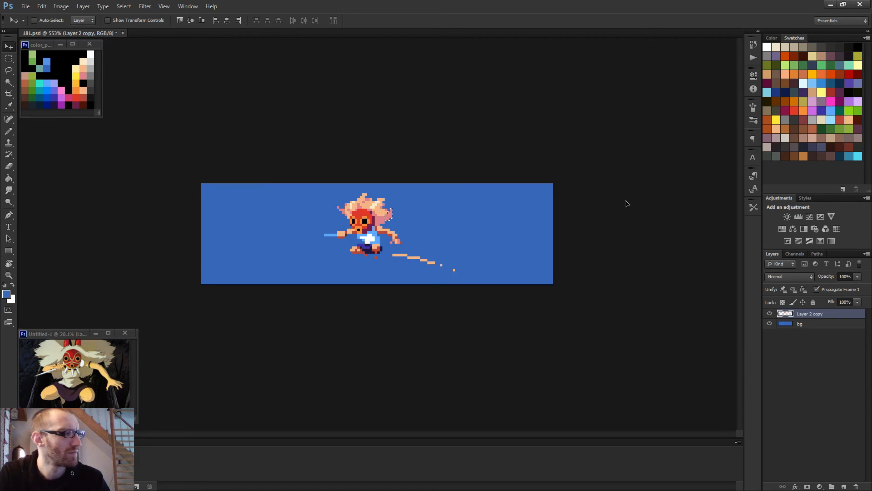
key("ctrl+d")
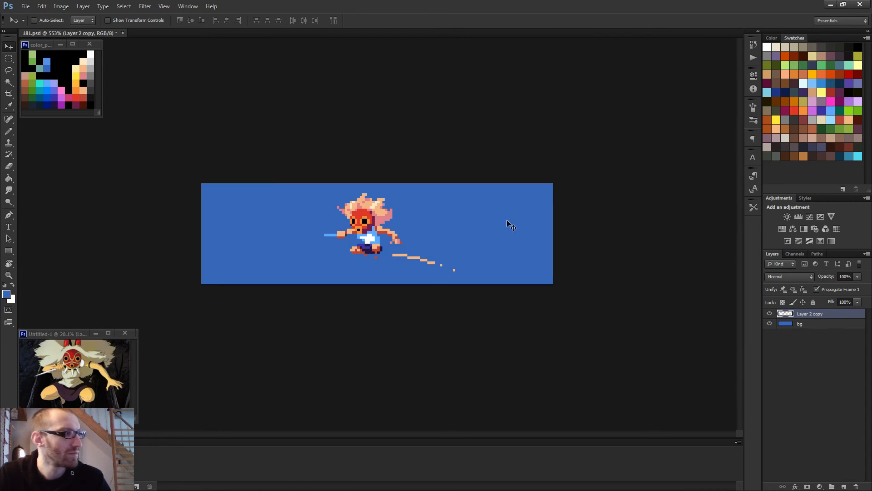
Step: Sample the hair's pink and reshape the small lock on the blade side into a shorter, upturned tip
scroll(408, 226, "down", 2)
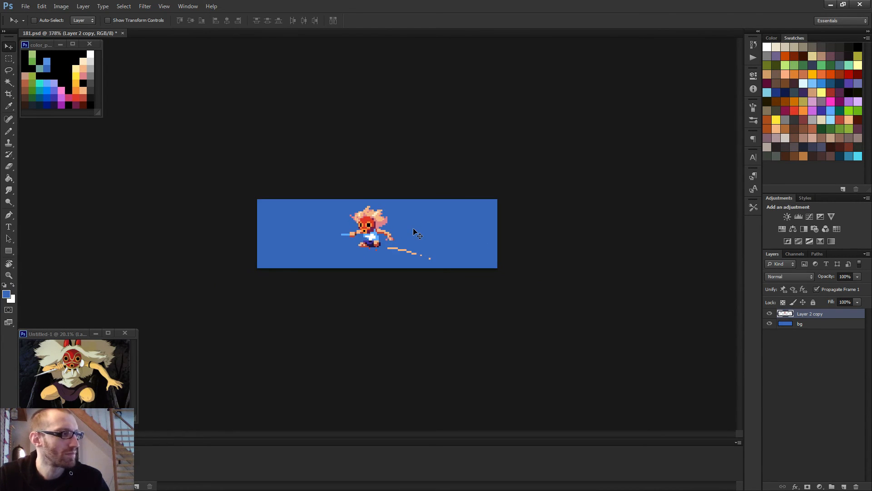
key("b")
scroll(417, 233, "up", 4)
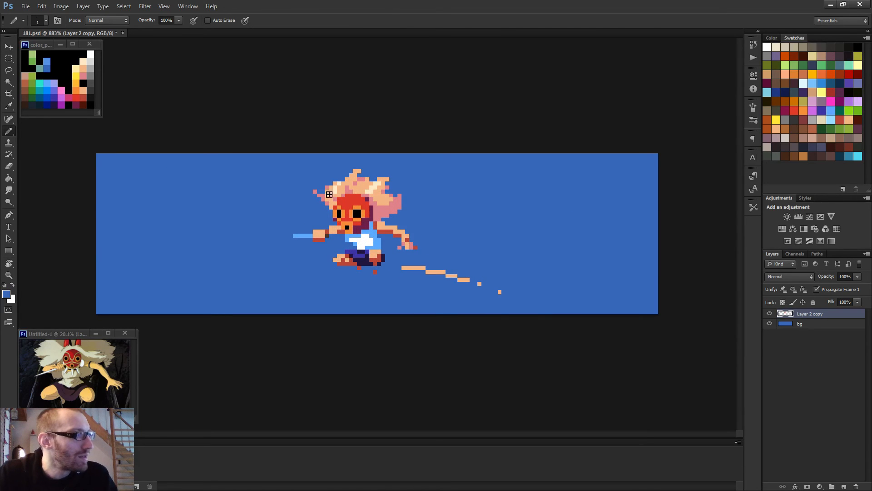
scroll(342, 214, "up", 2)
left_click(302, 182, "alt")
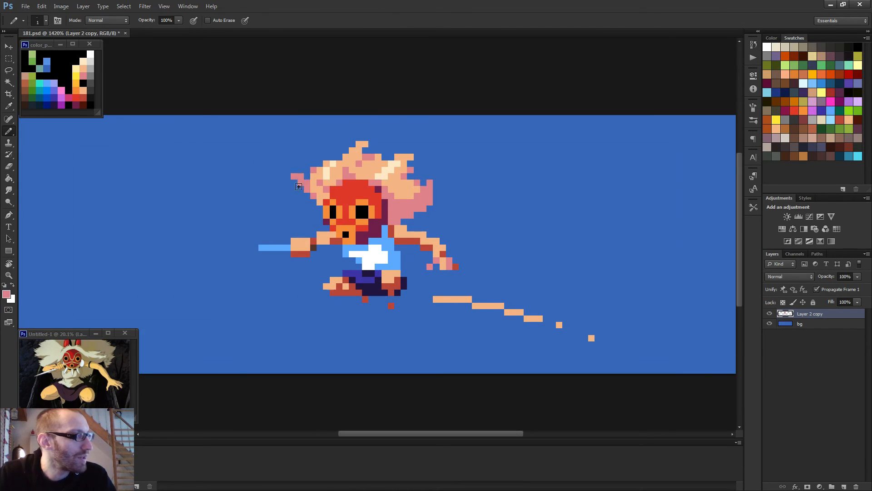
key("e")
scroll(436, 220, "down", 5)
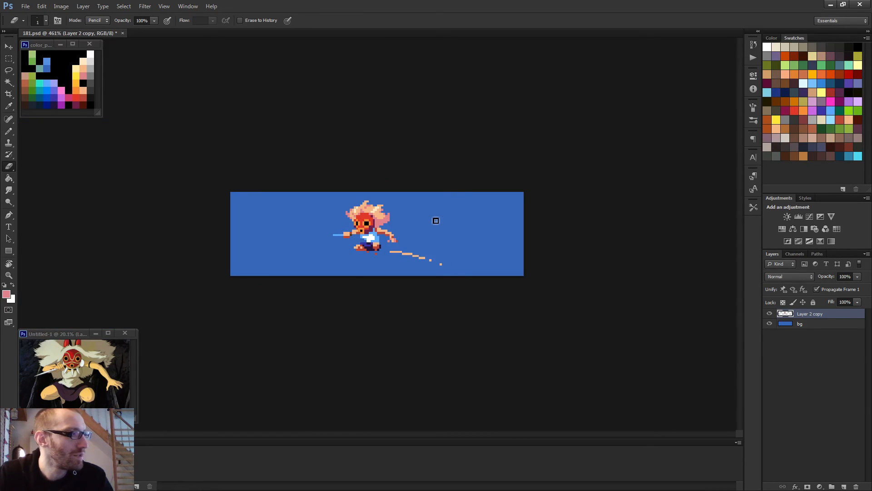
Step: Sketch pink strokes radiating outward in the empty blue area behind the character
key("b")
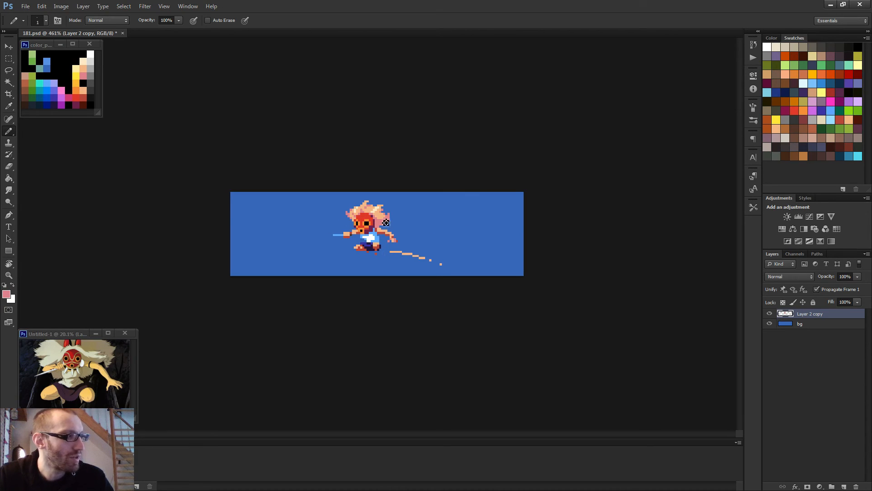
key("ctrl+plus")
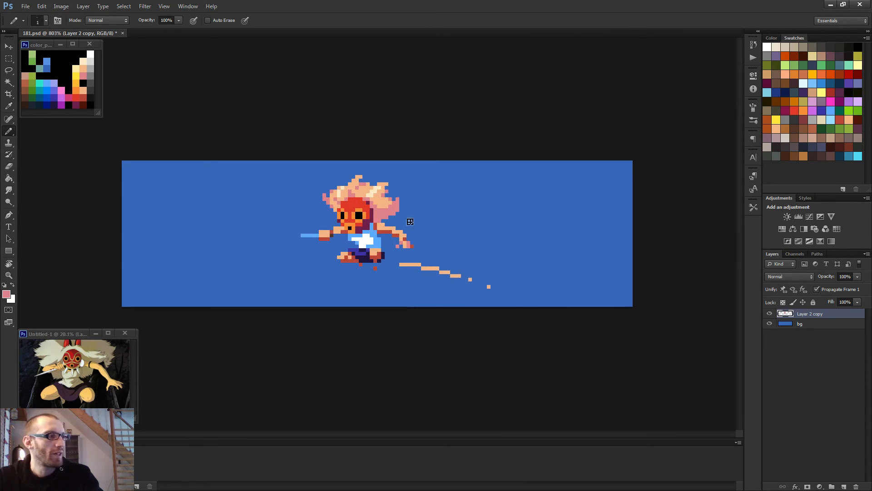
left_click_drag(461, 210, 436, 191)
mouse_move(492, 210)
left_mouse_down()
mouse_move(512, 193)
mouse_move(513, 215)
mouse_move(545, 221)
left_mouse_up()
mouse_move(477, 231)
left_mouse_down()
mouse_move(496, 249)
mouse_move(492, 231)
mouse_move(485, 241)
mouse_move(452, 235)
left_mouse_up()
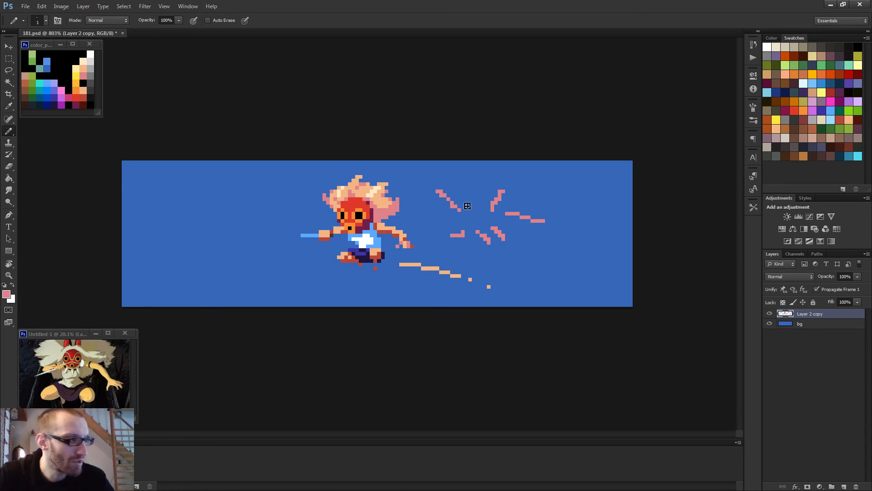
Step: Select the area around the radiating pink strokes, delete them and clear the selection
key("m")
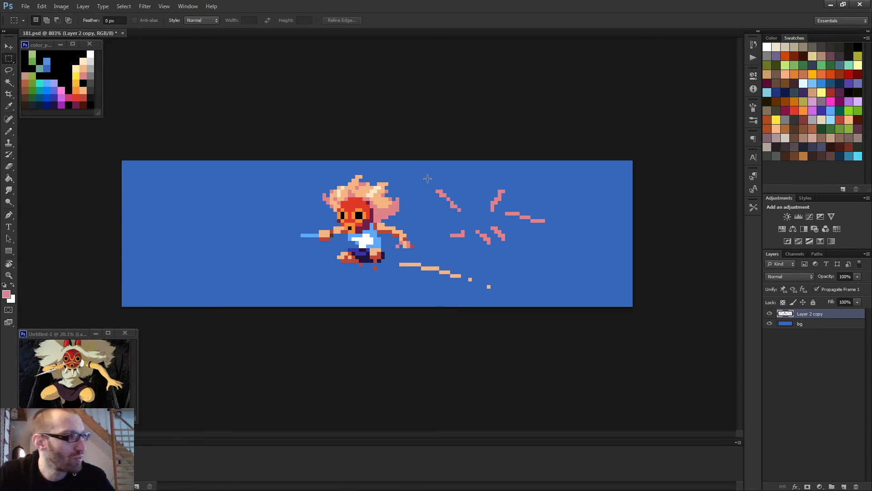
mouse_move(425, 175)
left_mouse_down()
mouse_move(549, 229)
mouse_move(552, 248)
left_mouse_up()
key("Delete")
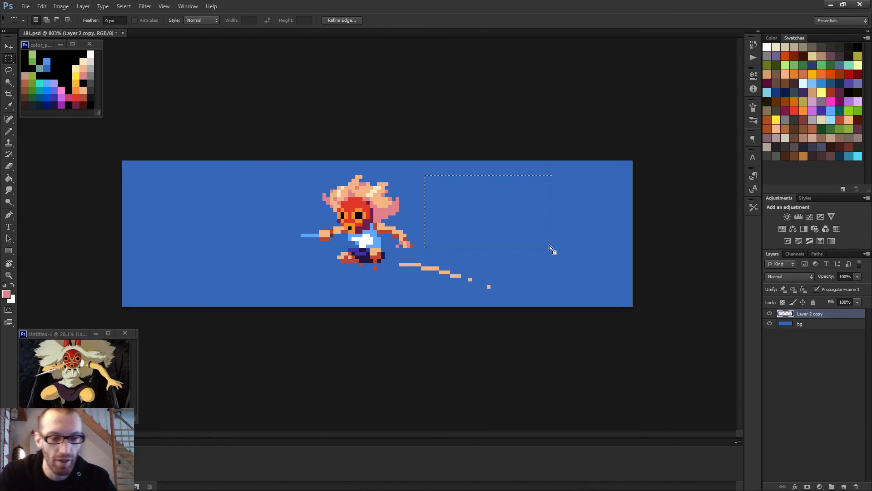
key("ctrl+d")
Step: Try a short maroon mark in the hair above the mask and undo it
key("b")
scroll(361, 212, "up", 4)
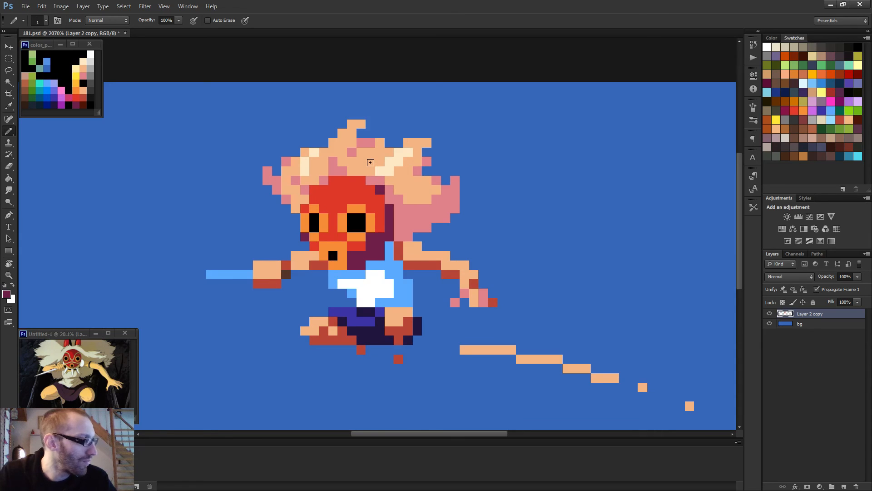
left_click_drag(369, 159, 381, 162)
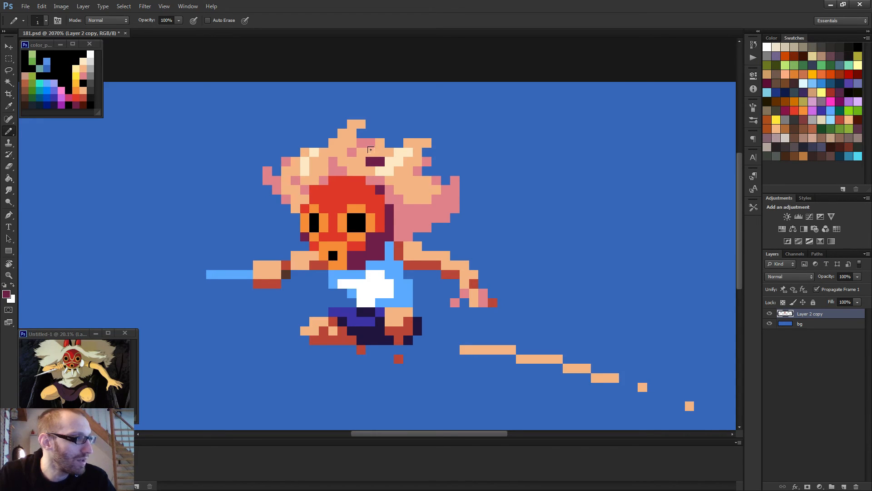
key("ctrl+z")
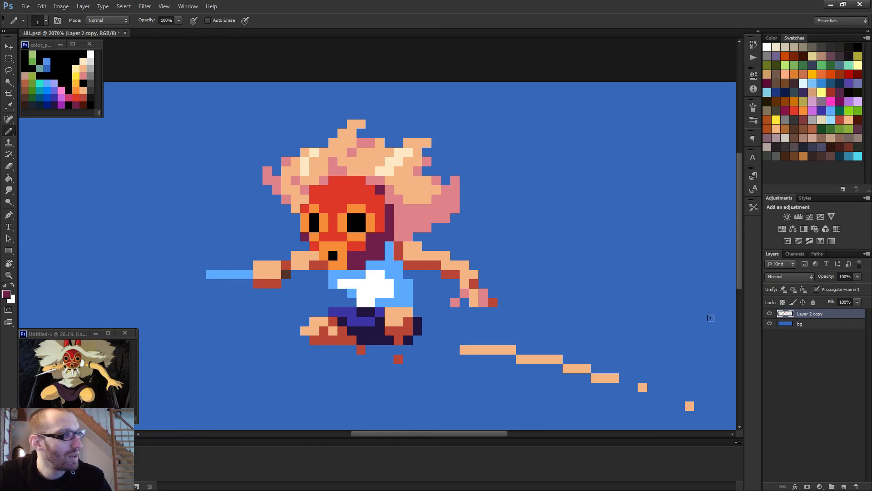
Step: Add a new layer above the sprite and try a 3 px maroon block in the hair over the mask
left_click(844, 487)
right_click(383, 155, "alt")
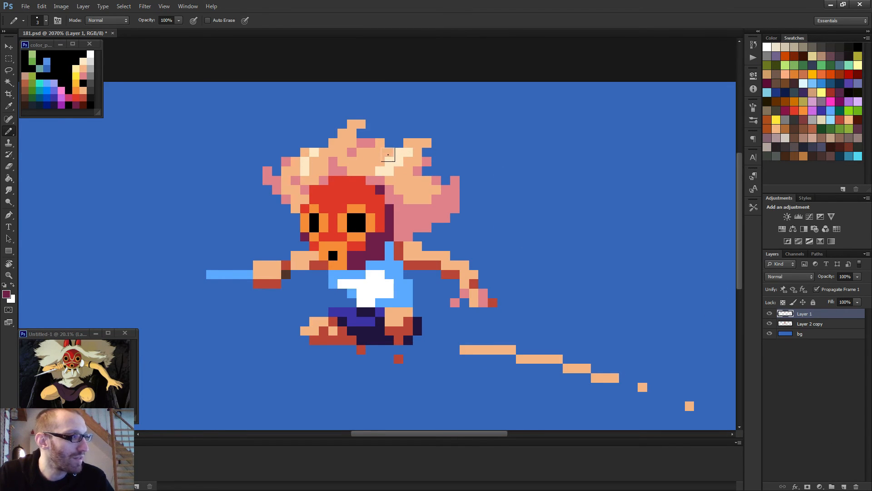
right_click(388, 155, "alt")
scroll(391, 159, "down", 4)
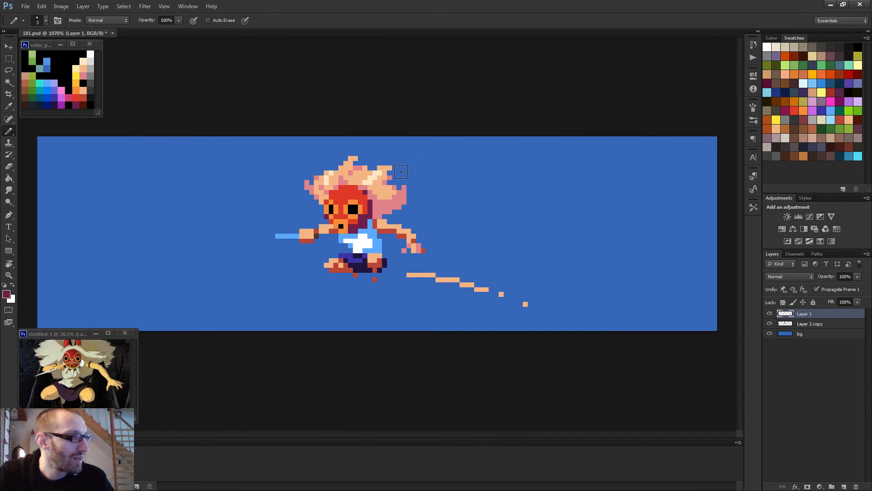
left_click(375, 178)
left_click(370, 177)
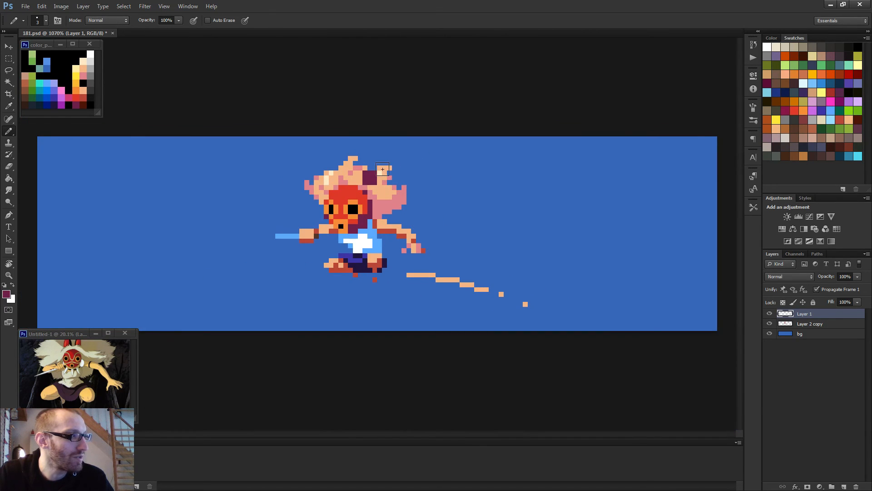
scroll(408, 208, "down", 3)
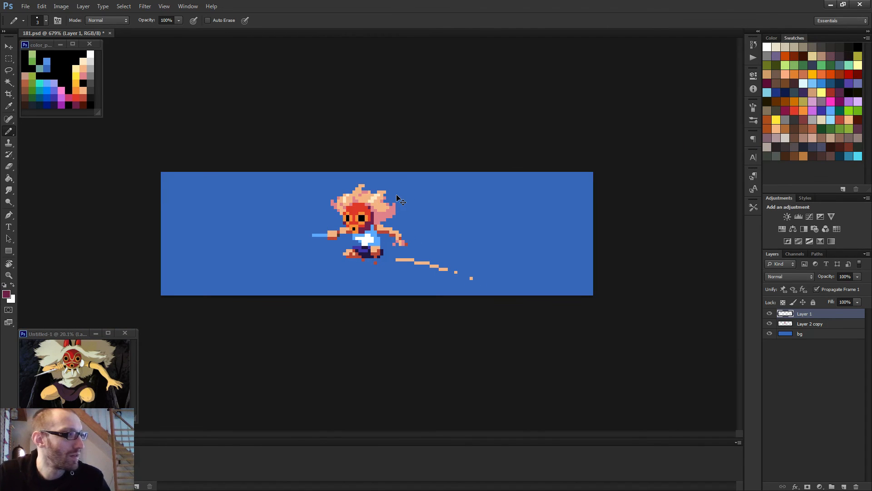
Step: Set the pencil to 1 px and paint one mask-red ear pixel on each side of the hair above the mask
right_click(387, 196, "alt")
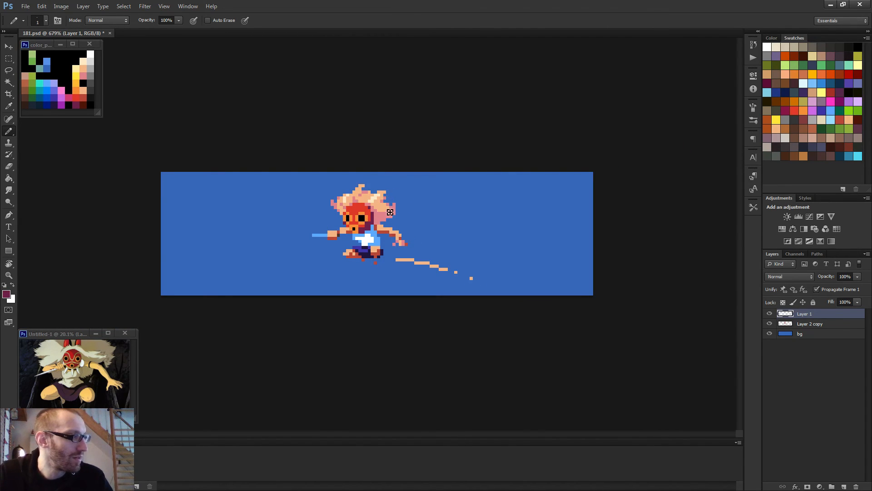
scroll(381, 205, "up", 5)
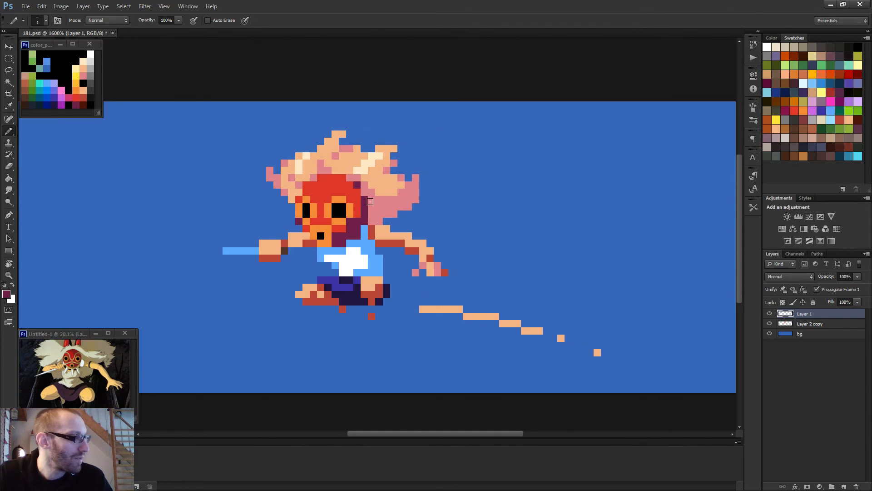
scroll(345, 173, "up", 2)
left_click(335, 187, "alt")
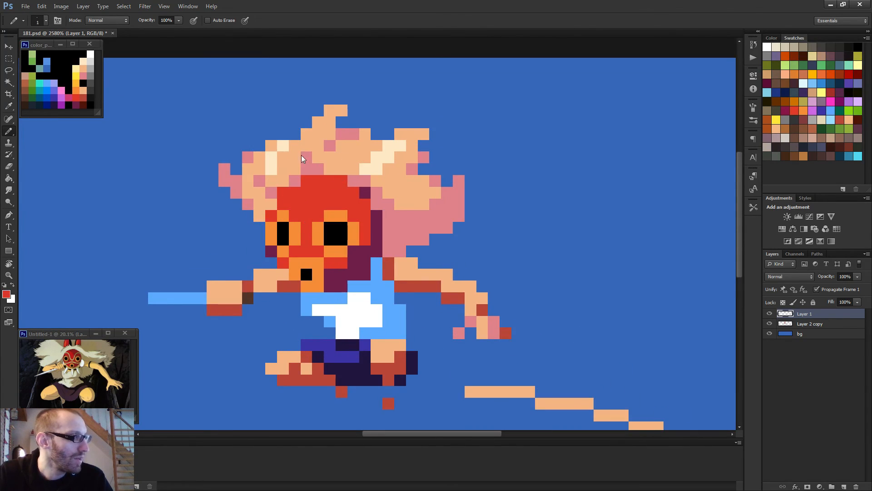
left_click(295, 157)
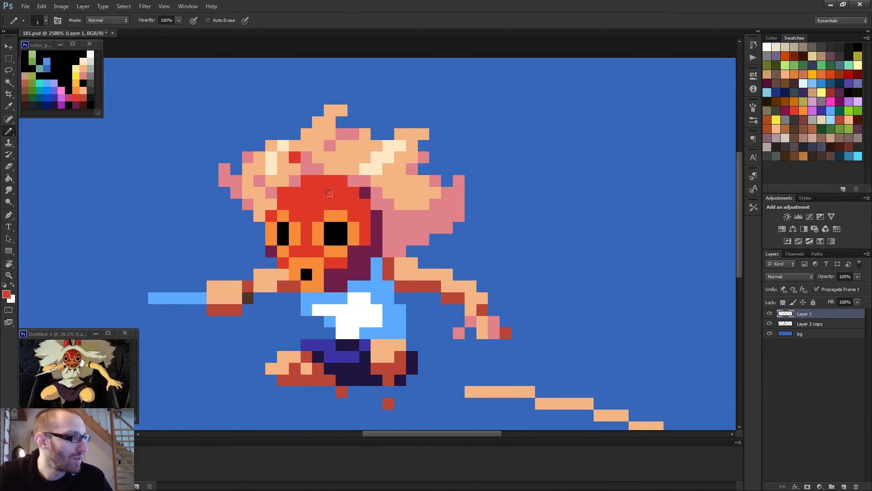
left_click(388, 157)
scroll(395, 182, "down", 2)
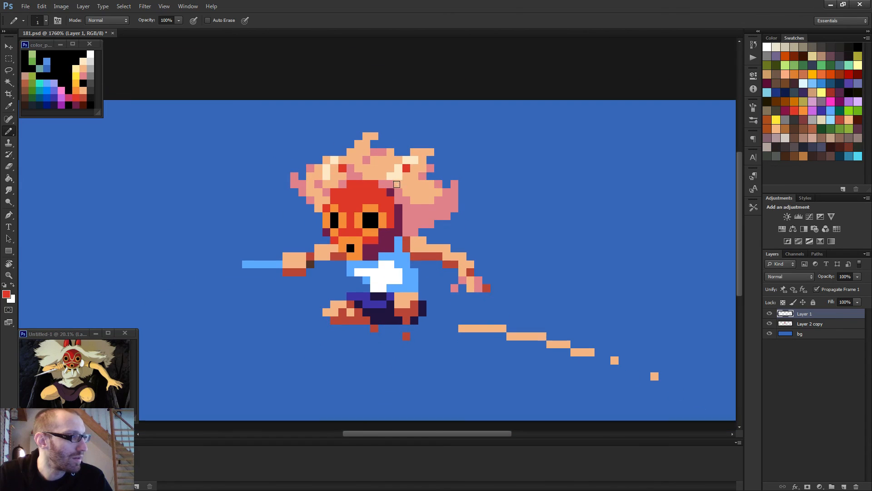
Step: Shift the right-hand red ear pixel one row down and repaint its old spot with the sampled hair colour
left_click(406, 176)
left_click(410, 168, "alt")
left_click(407, 167)
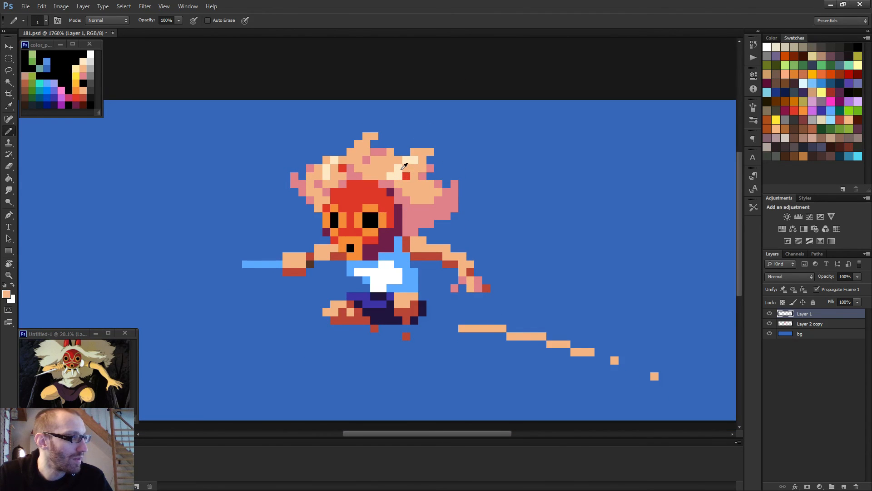
left_click(402, 172, "alt")
scroll(423, 182, "down", 3)
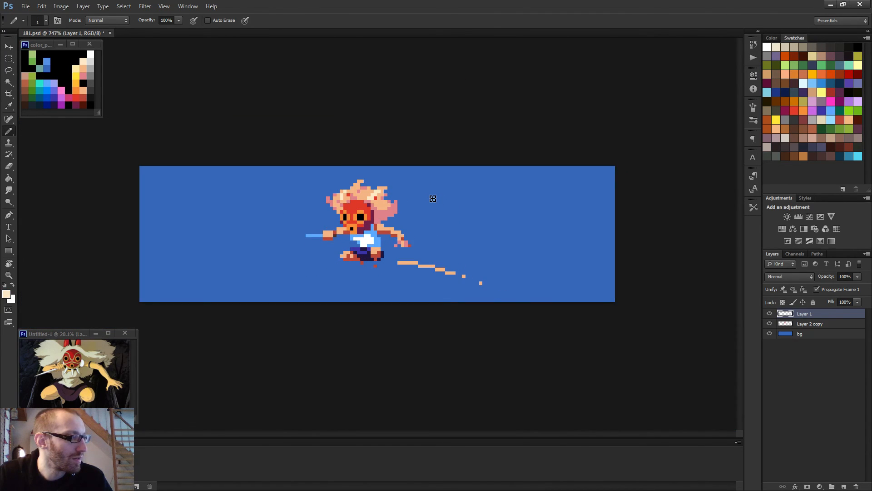
scroll(429, 199, "down", 2)
scroll(382, 214, "up", 1)
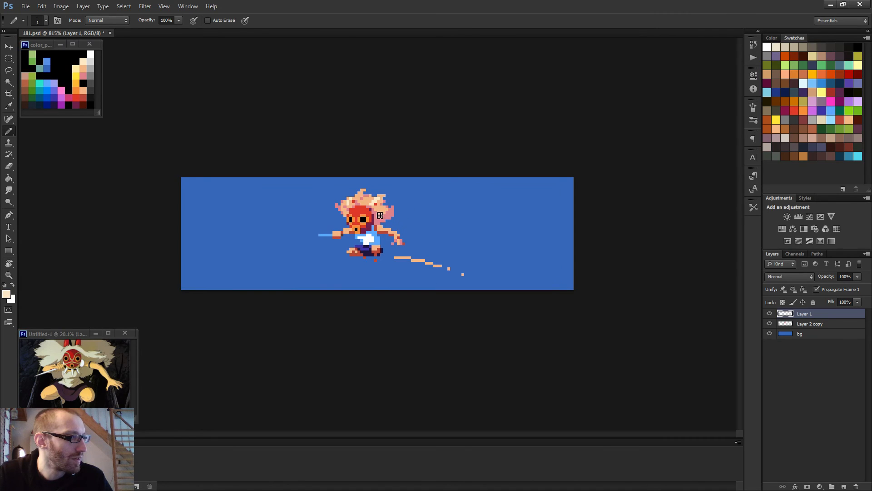
scroll(379, 215, "up", 2)
Step: Move the right-hand red ear pixel inward, level with the left one, and cover its old spot with peach hair colour
left_click(376, 176, "alt")
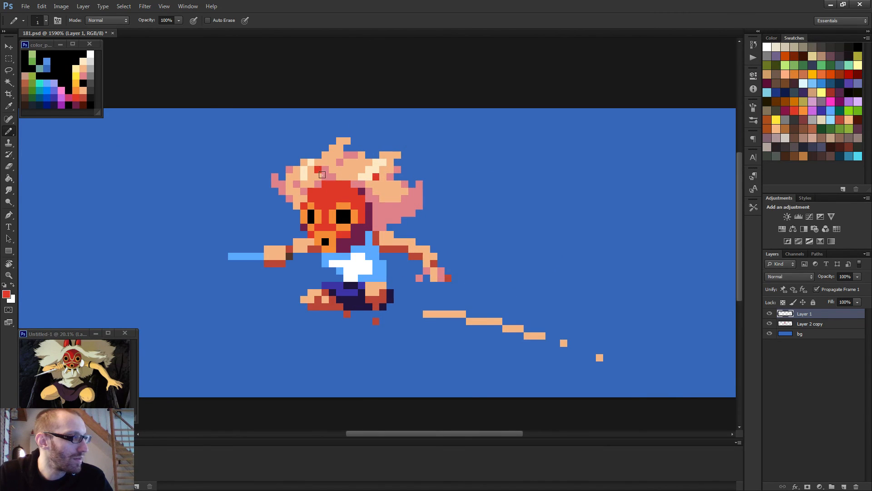
left_click(379, 188, "alt")
scroll(405, 199, "down", 3)
scroll(410, 209, "down", 1)
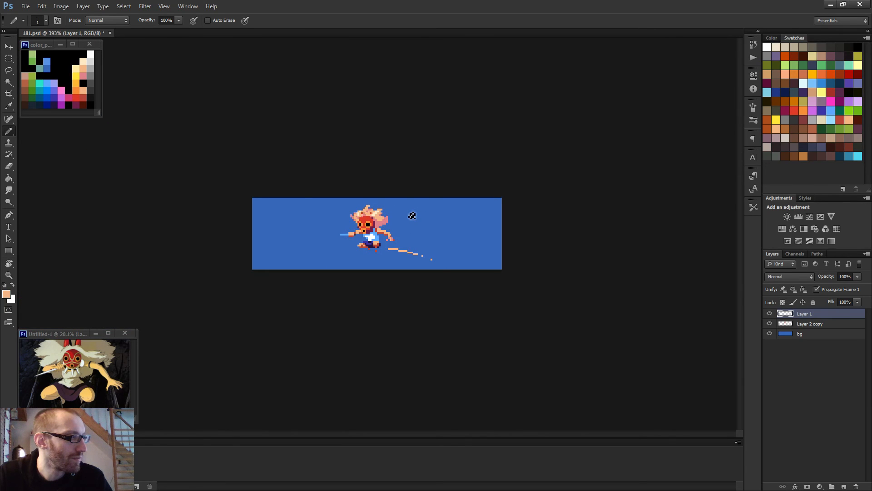
Step: Add a maroon pixel sampled from the mask's shadow beneath each red ear pixel
scroll(402, 231, "up", 3)
left_click(372, 204, "alt")
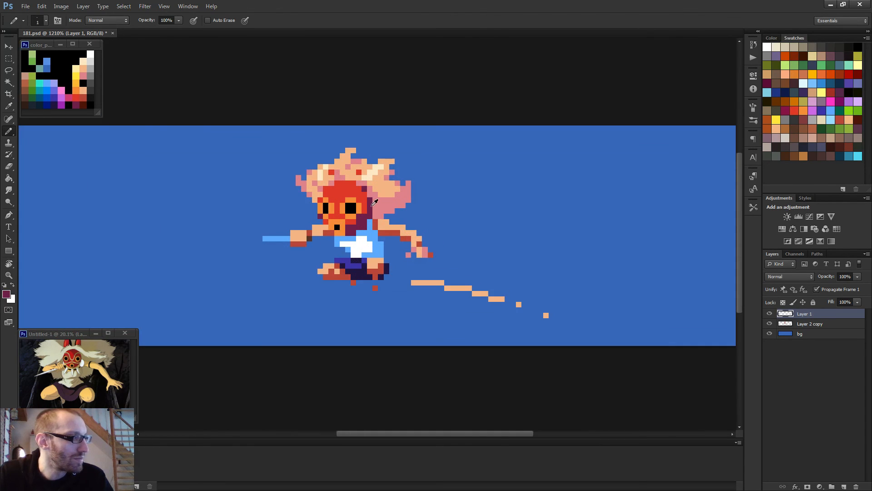
scroll(364, 188, "up", 2)
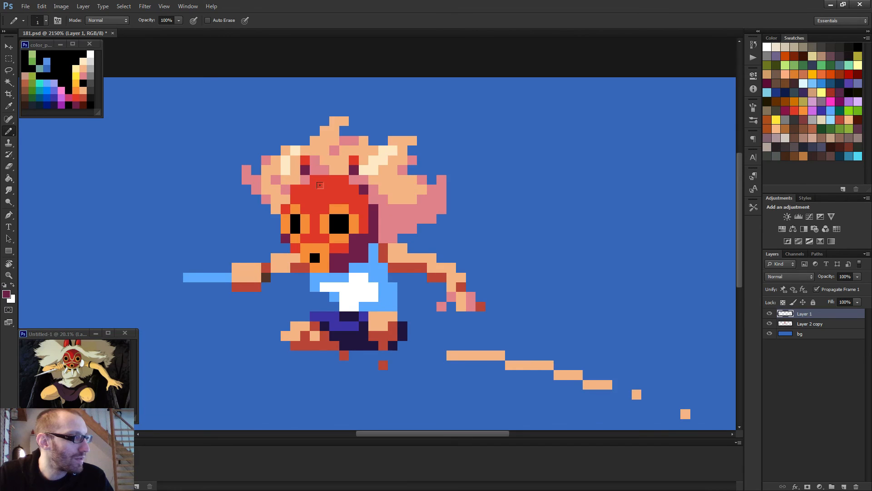
scroll(370, 206, "down", 3)
scroll(453, 214, "down", 2)
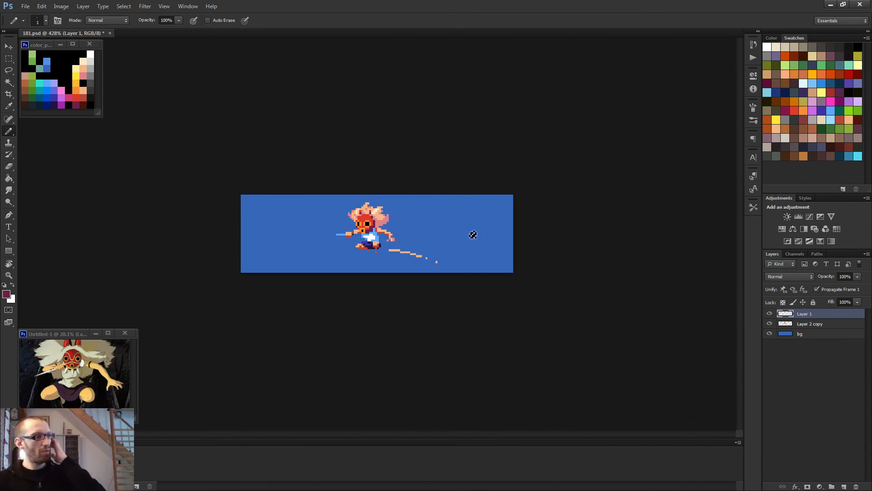
scroll(297, 179, "up", 4)
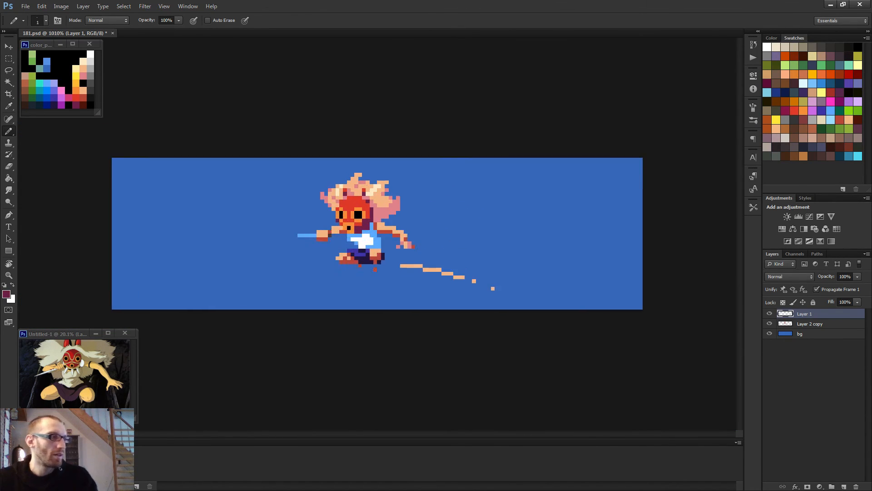
scroll(330, 164, "up", 1)
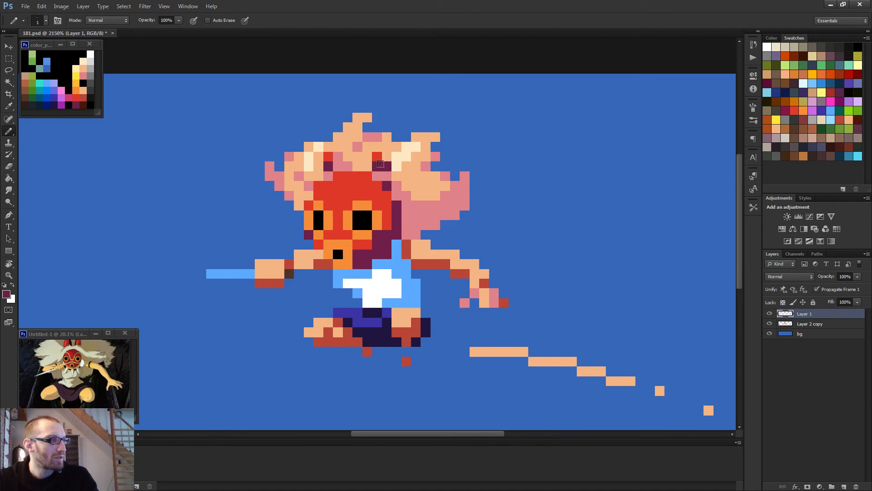
scroll(434, 185, "down", 2)
scroll(428, 207, "down", 2)
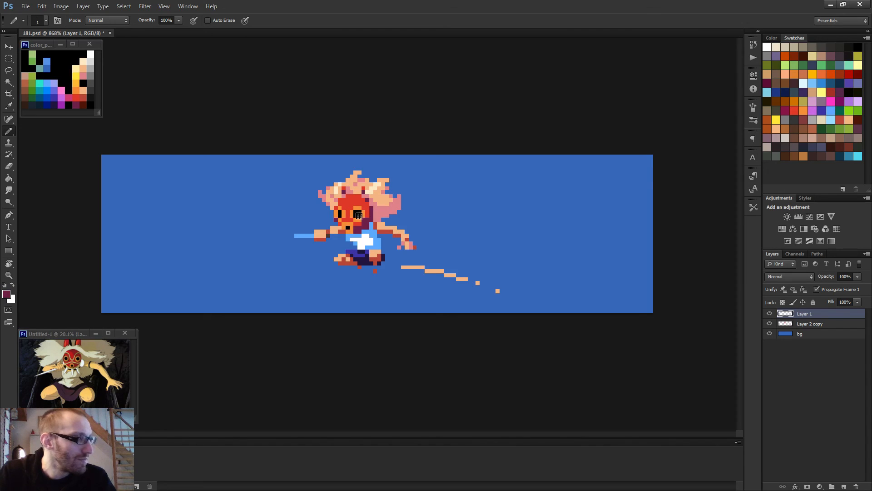
Step: Paint a purple pixel where the blade meets the hand and extend the light-blue blade tip by one pixel
scroll(376, 225, "up", 1)
scroll(296, 246, "up", 3)
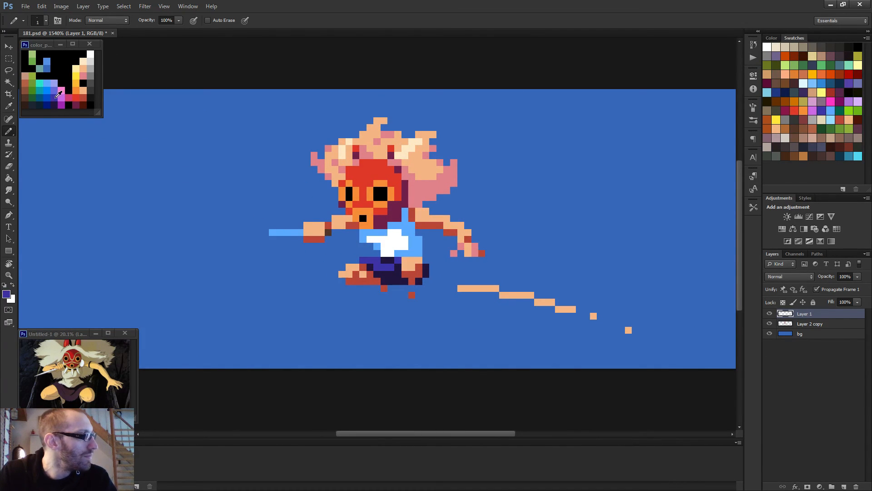
left_click(299, 232)
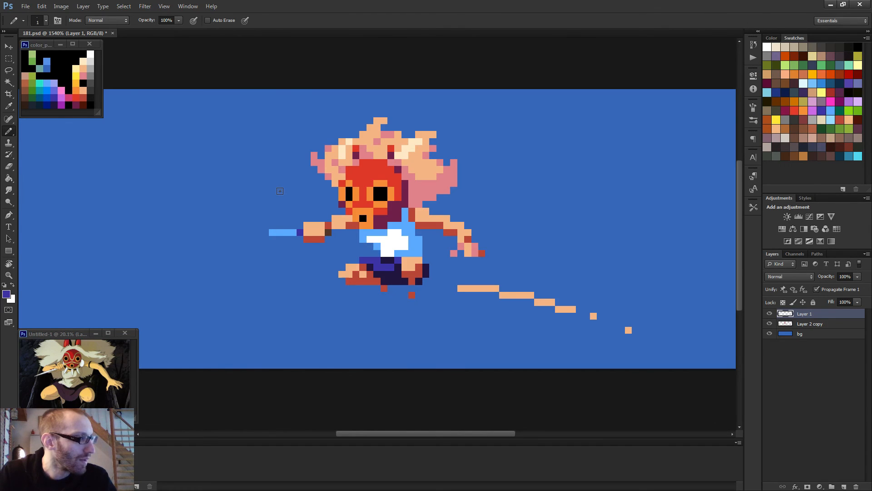
left_click(271, 231, "alt")
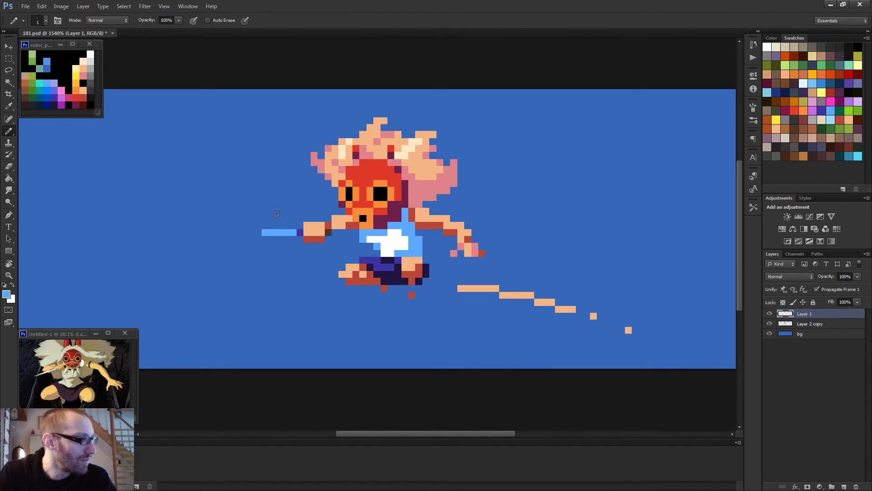
Step: Paint white highlight pixels on the blade, alternating with light-blue pixels
left_click(91, 53, "alt")
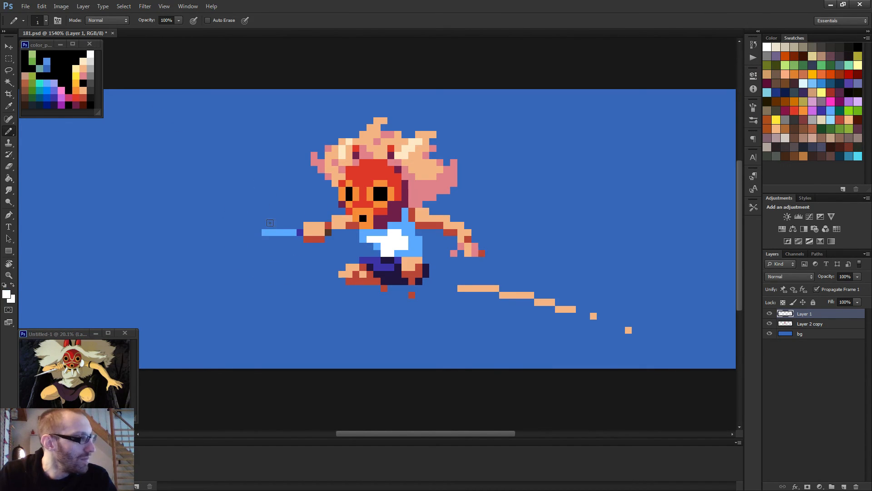
left_click_drag(286, 232, 279, 232)
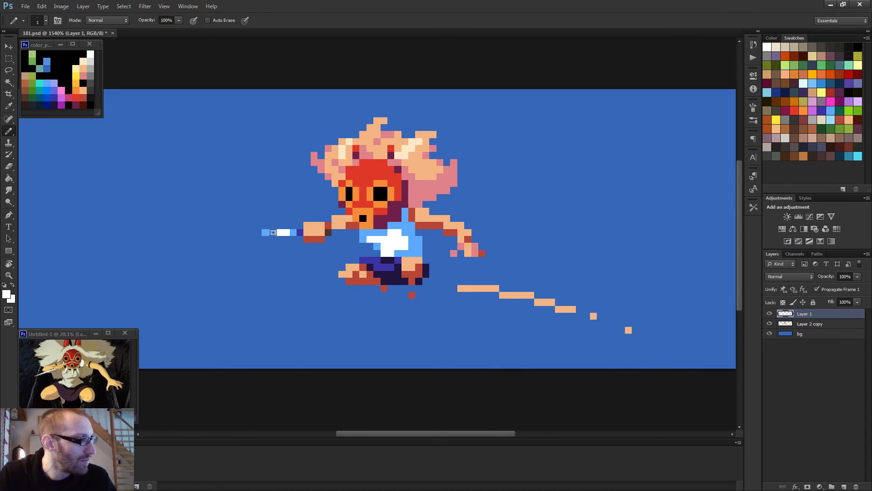
left_click(273, 232, "alt")
left_click(279, 233)
left_click(286, 232, "alt")
scroll(276, 234, "down", 1)
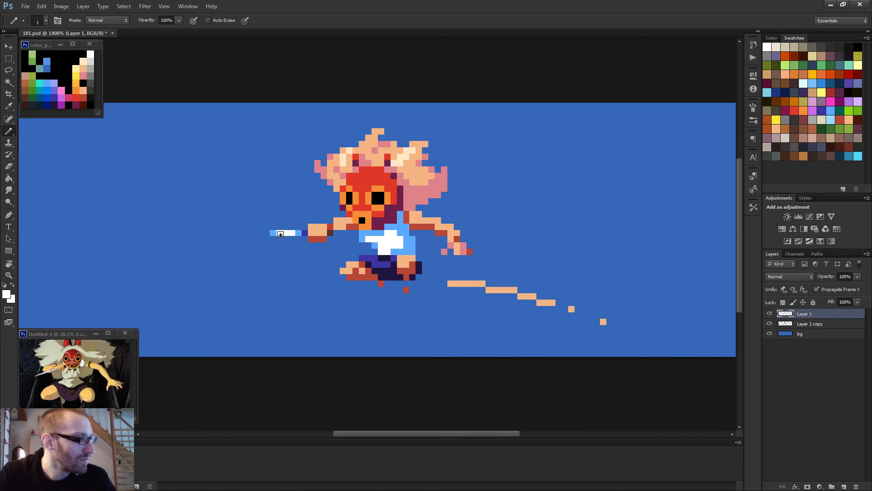
left_click(279, 232)
left_click(297, 235, "alt")
left_click(286, 232)
scroll(324, 239, "down", 5)
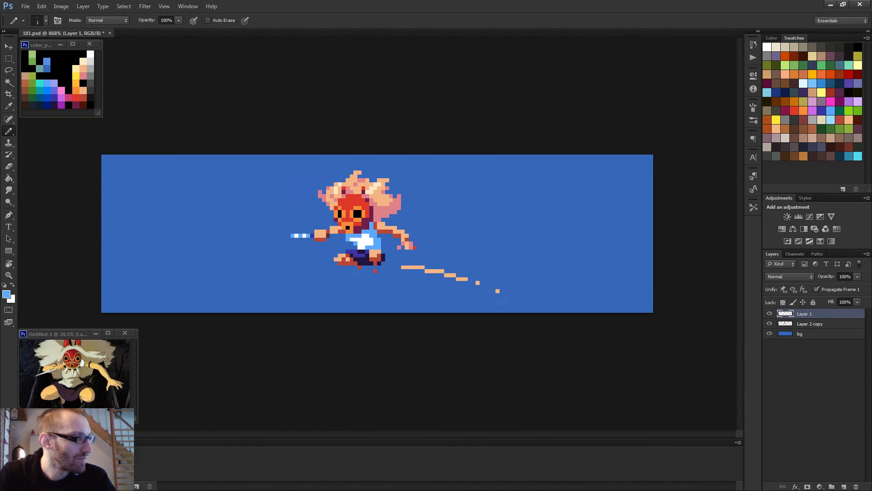
scroll(377, 234, "down", 4)
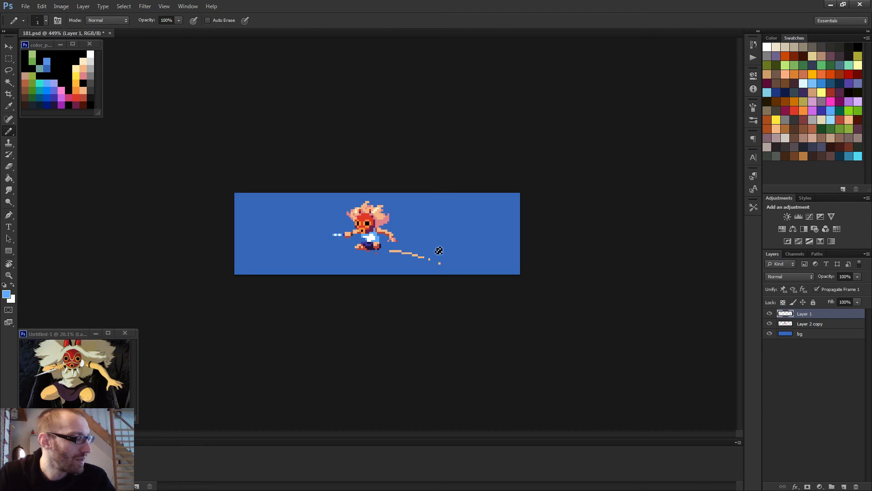
Step: Select the rectangular area around the legs and skirt, and merge Layer 1 down into Layer 2 copy
scroll(438, 250, "down", 1)
scroll(378, 258, "up", 4)
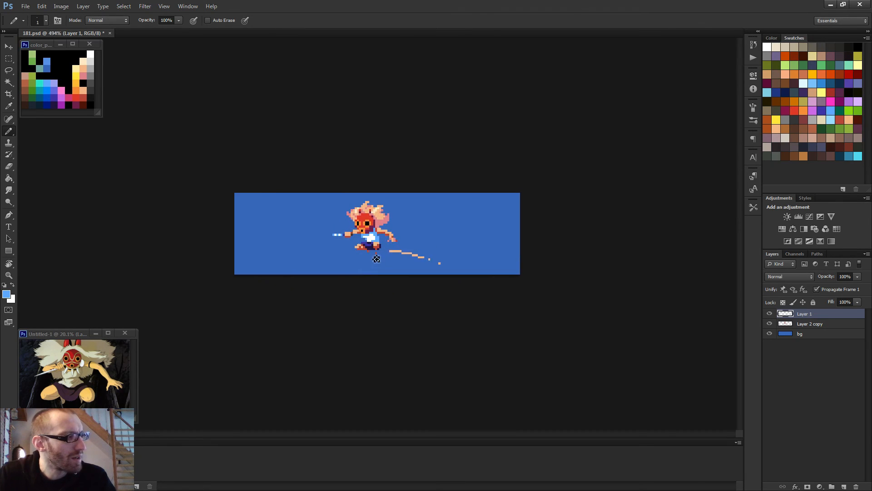
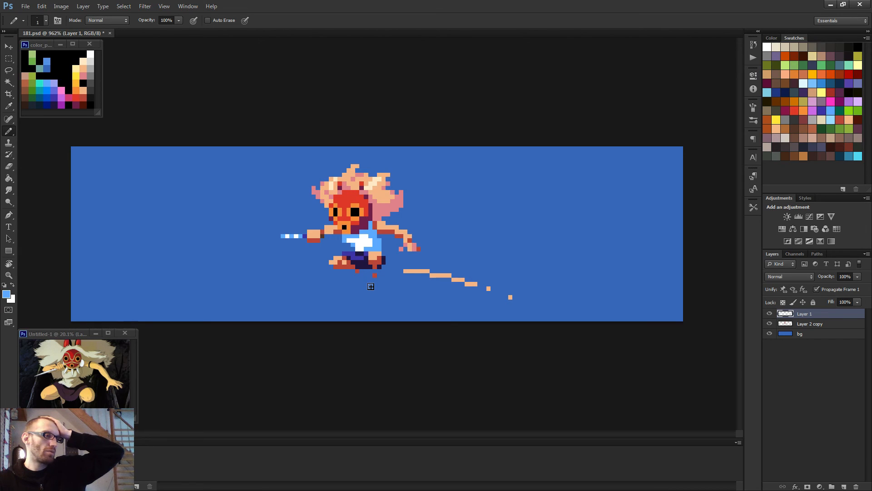
scroll(378, 235, "down", 2)
key("m")
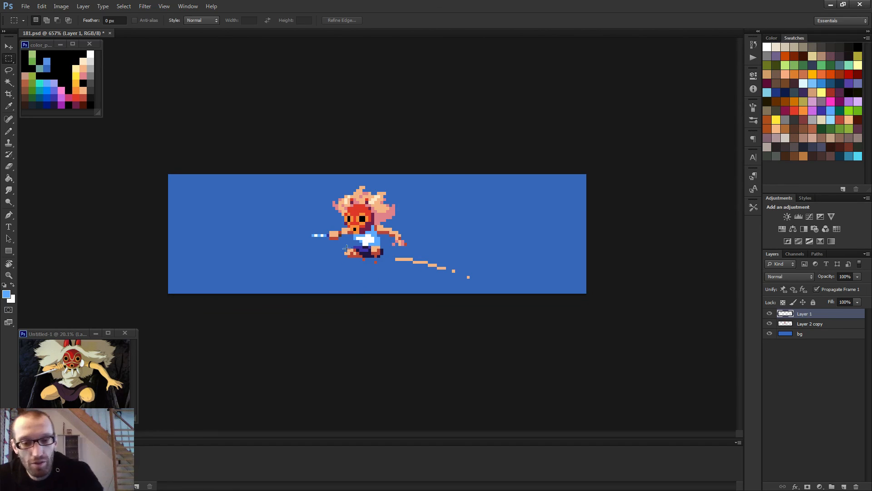
left_click_drag(321, 268, 389, 246)
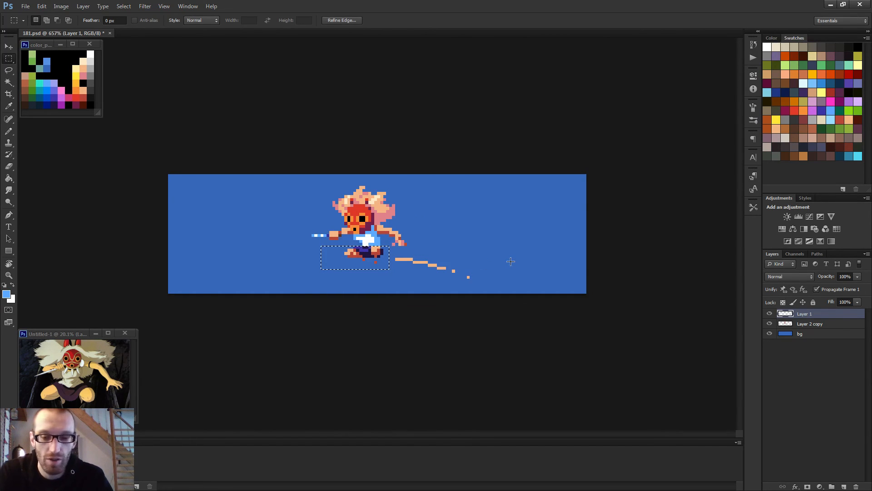
key("v")
key("Left")
key("Return")
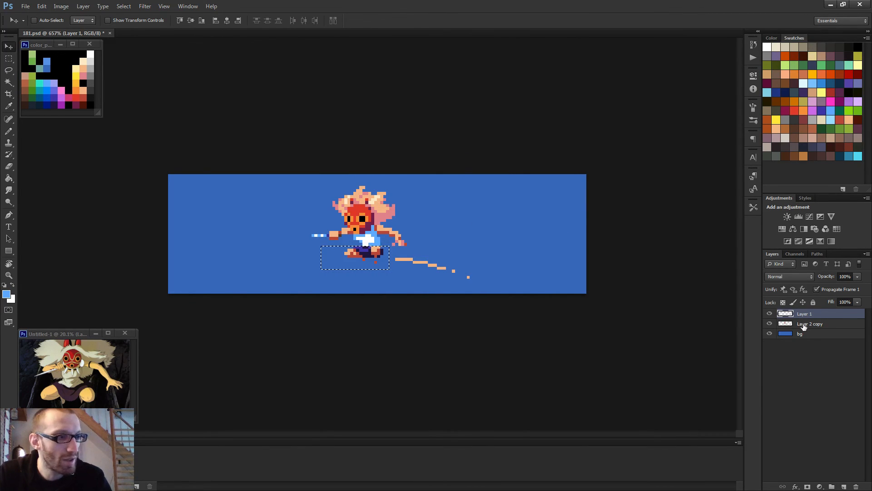
key("ctrl+e")
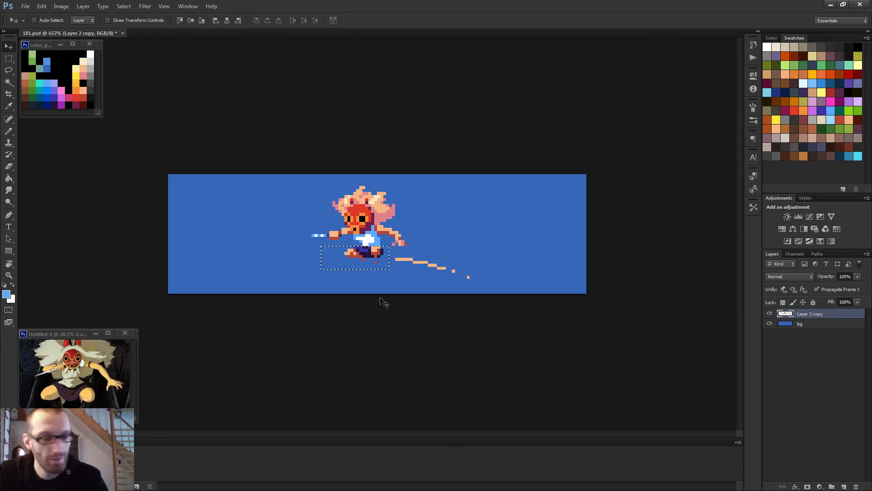
Step: Nudge the selected legs and skirt up 2 px against the torso and clear the selection
key("Up")
key("Up")
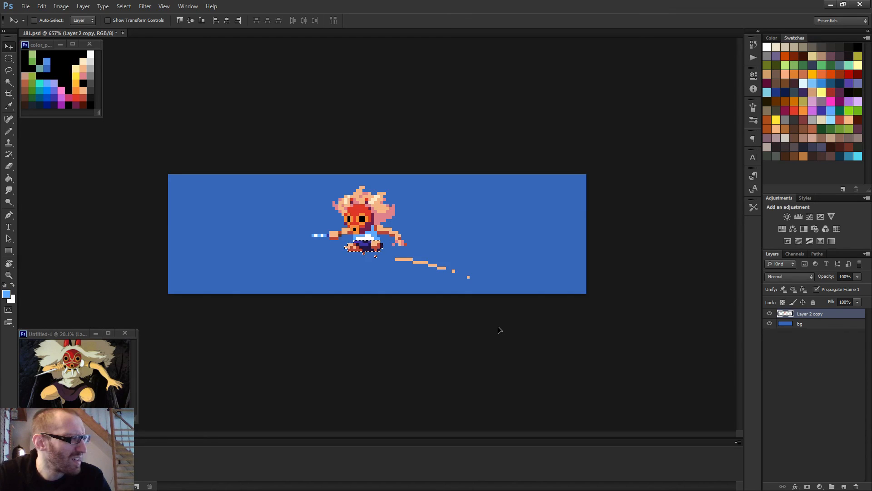
key("Down")
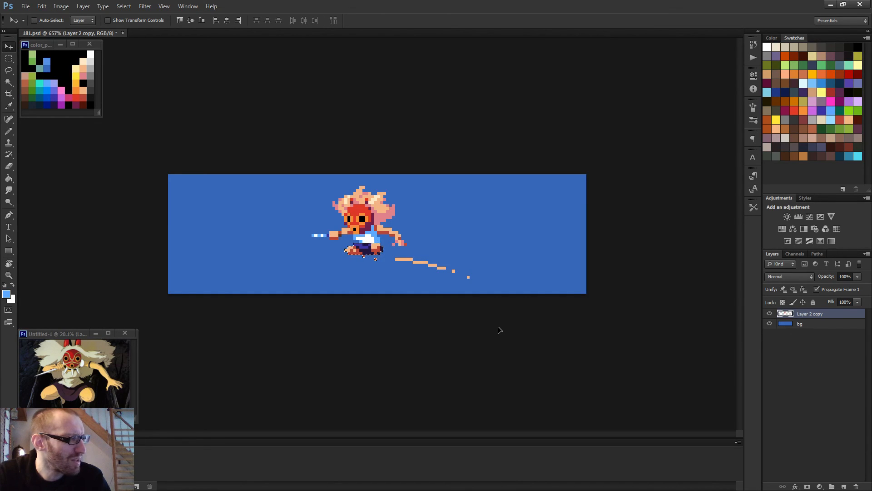
key("Up")
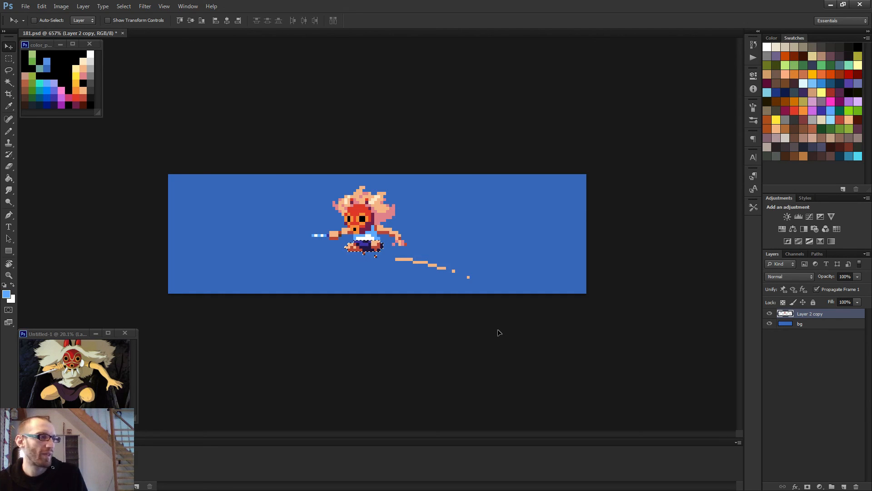
key("ctrl+d")
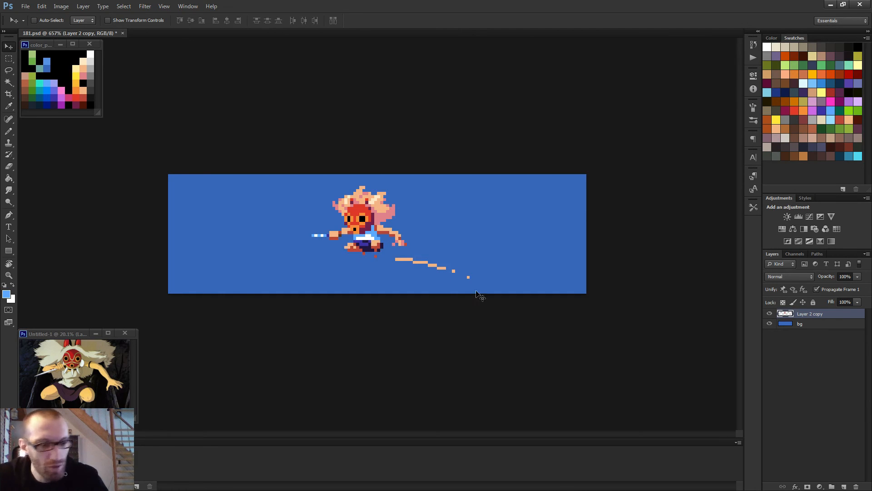
Step: Paint light-blue pixels along the shirt's lower-left edge and reshape the white highlight on the chest
scroll(360, 224, "up", 5)
key("e")
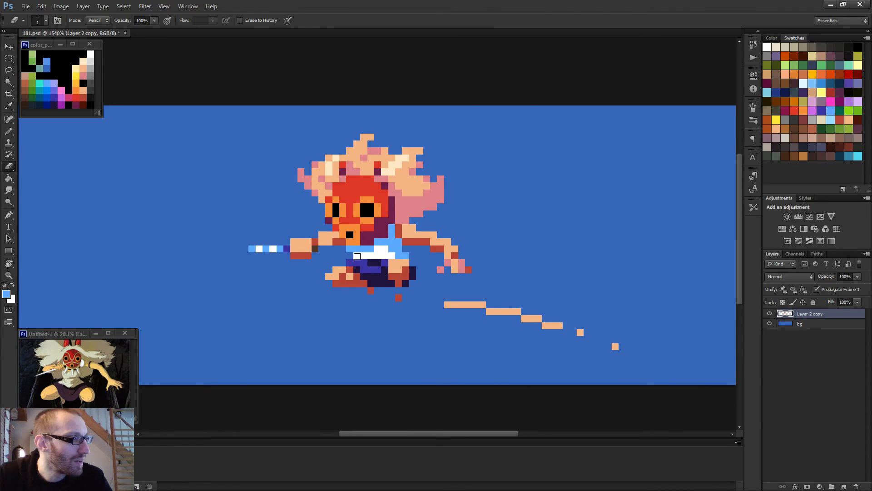
key("b")
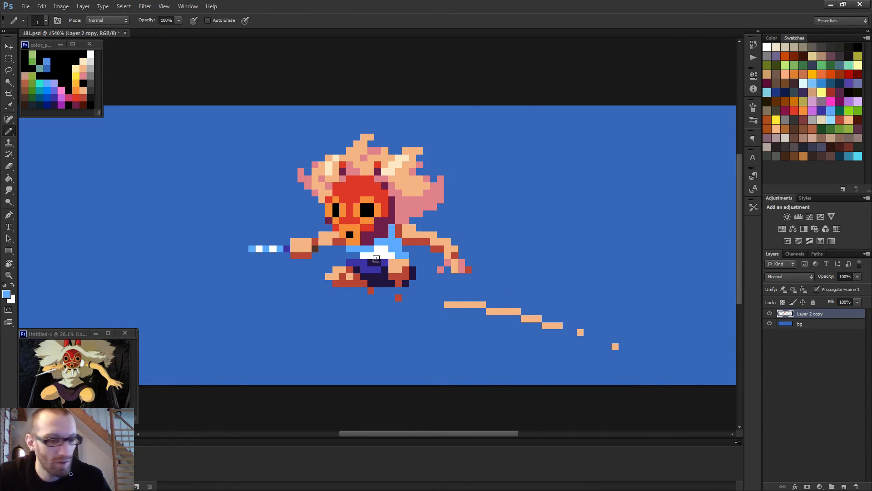
scroll(384, 255, "down", 5)
scroll(390, 258, "down", 1)
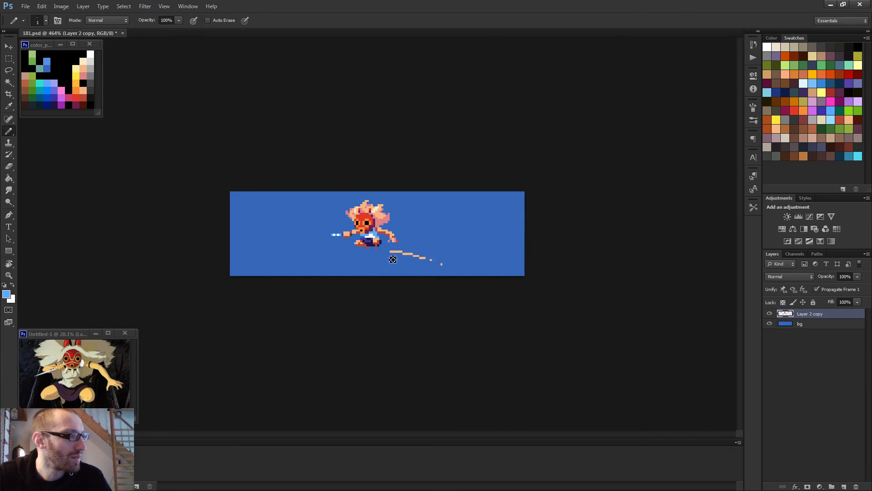
scroll(374, 236, "up", 4)
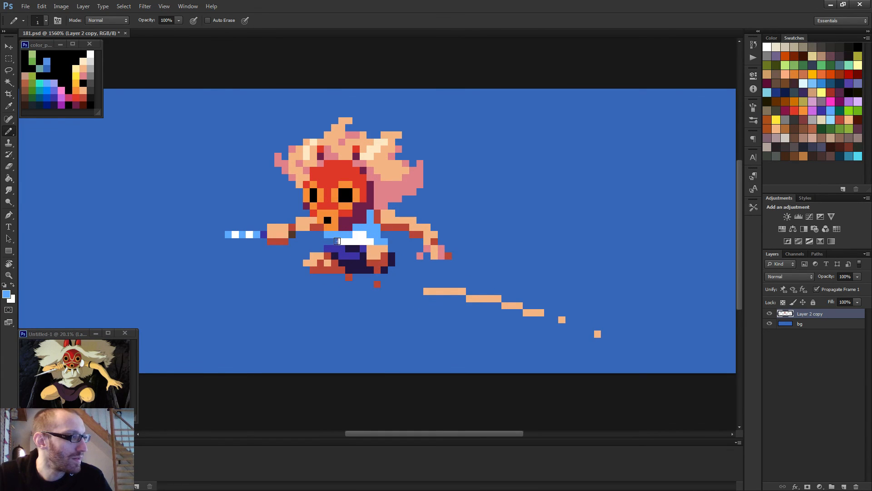
scroll(387, 250, "down", 3)
scroll(388, 250, "down", 2)
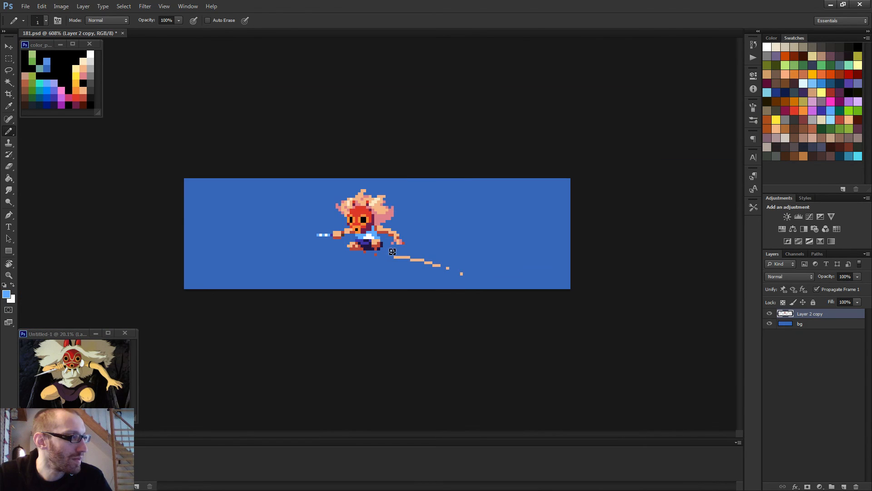
scroll(372, 236, "up", 4)
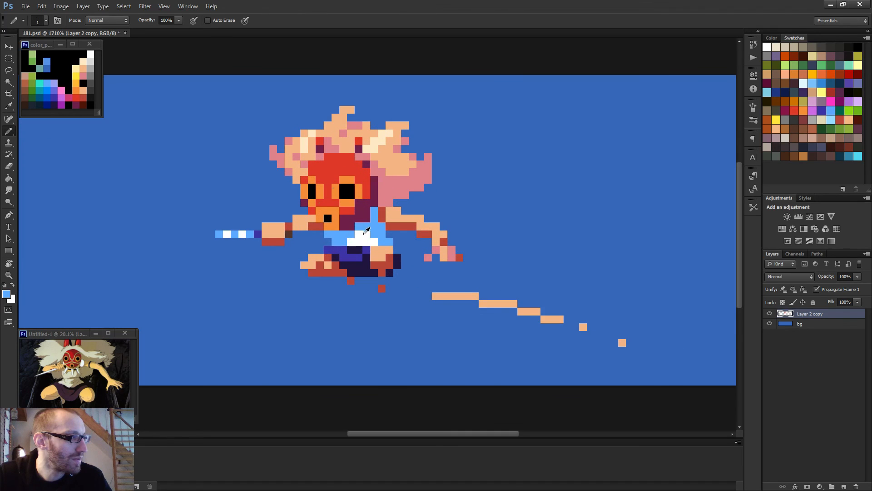
left_click(350, 234, "alt")
scroll(365, 240, "down", 5)
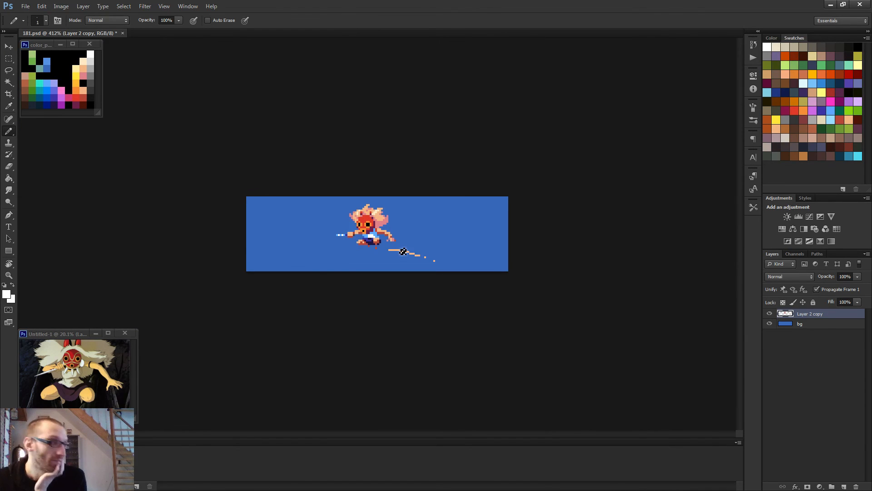
Step: Select the free arm's forearm and hand, nudge them 1 px left, and clear the selection
scroll(399, 251, "up", 3)
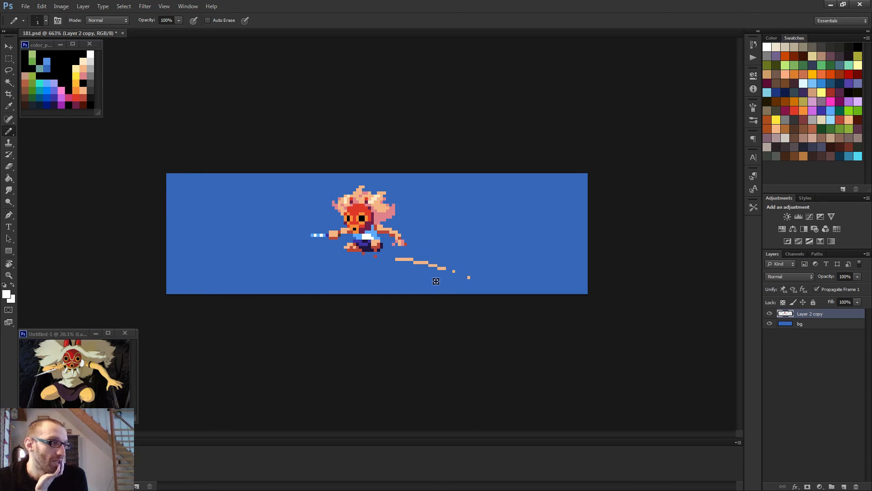
key("m")
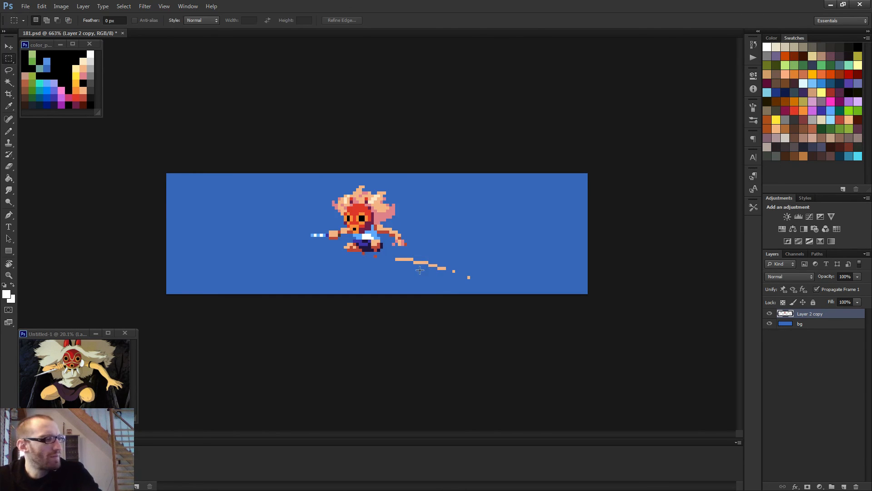
scroll(395, 268, "down", 2)
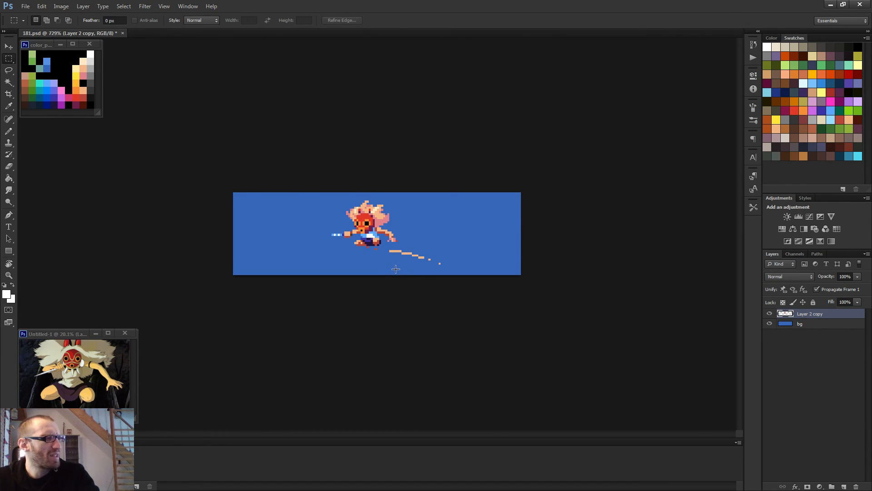
scroll(396, 269, "up", 1)
left_click_drag(422, 223, 385, 257)
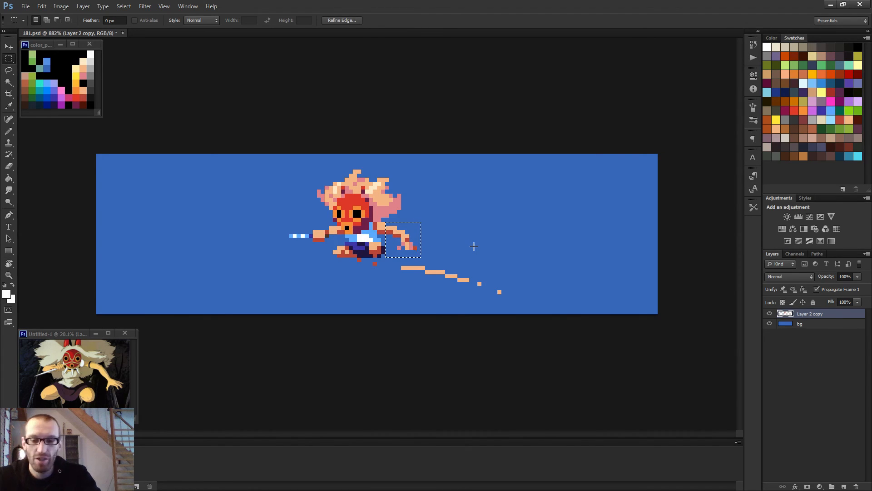
key("v")
key("Left")
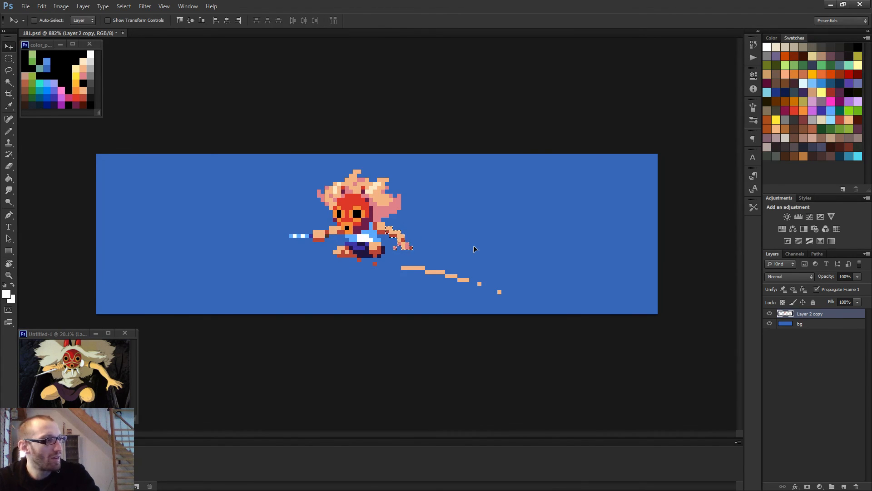
key("m")
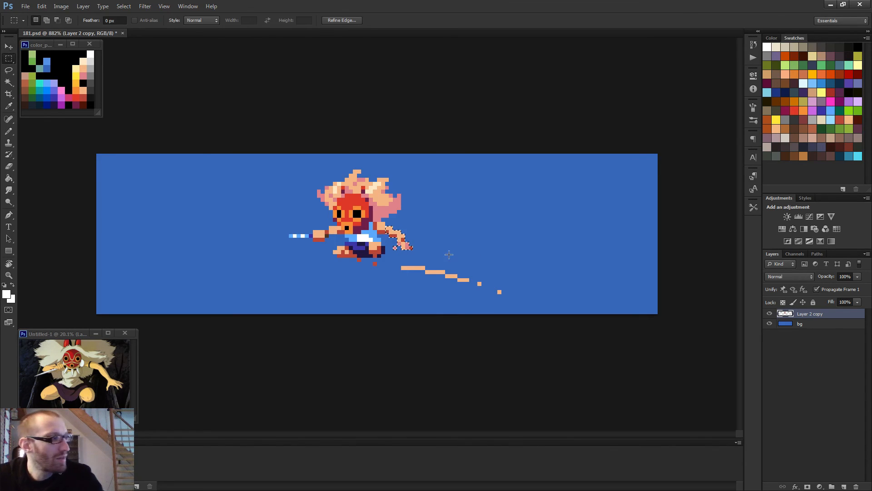
key("ctrl+d")
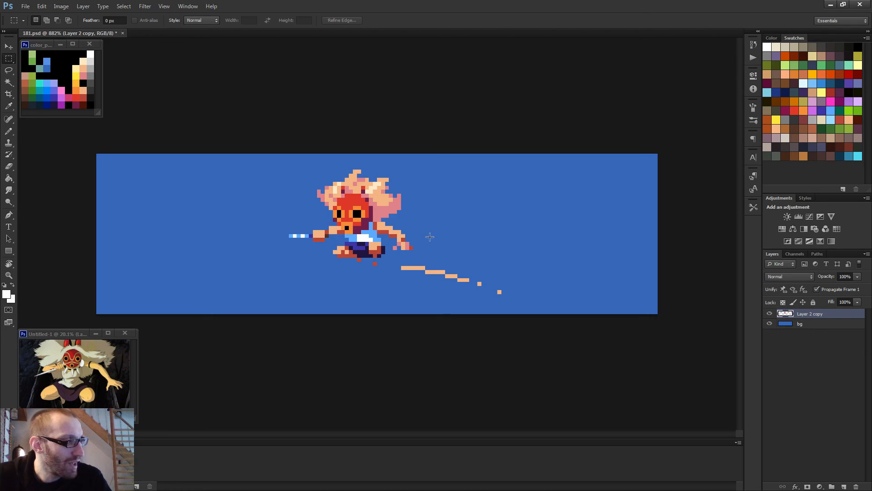
Step: Select the free arm from the elbow area to the hand, move it 1 px left and 2 px up, and deselect
left_click_drag(431, 236, 356, 254)
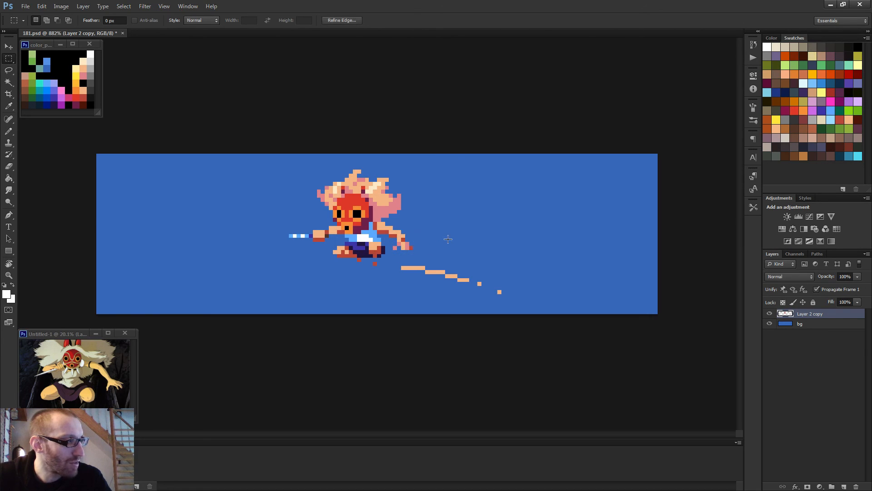
left_click(446, 238)
left_click_drag(449, 230, 390, 254)
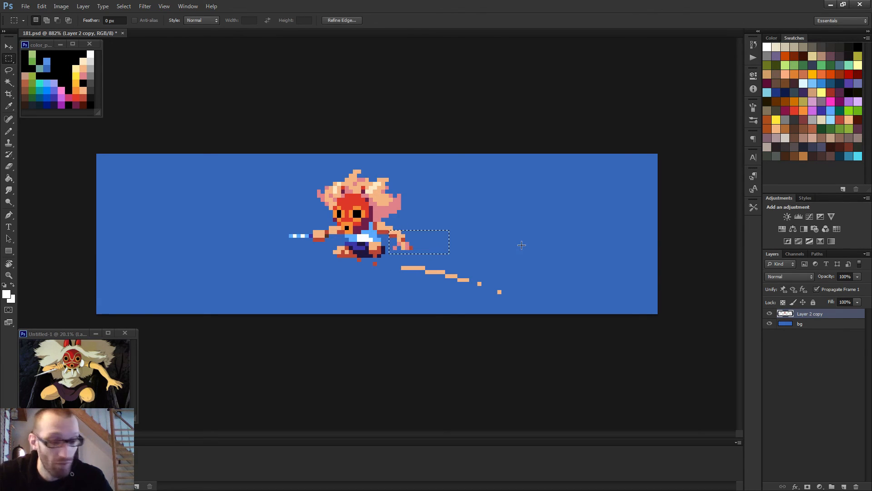
key("v")
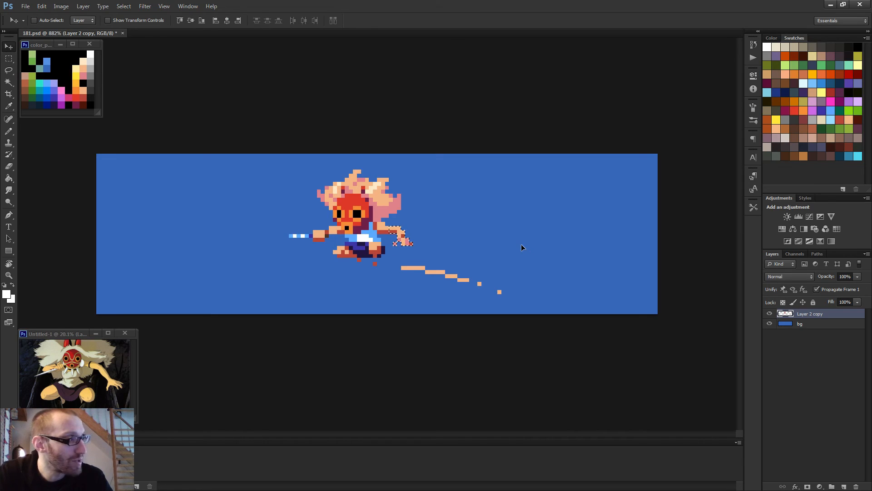
key("Left")
key("Down")
key("Up")
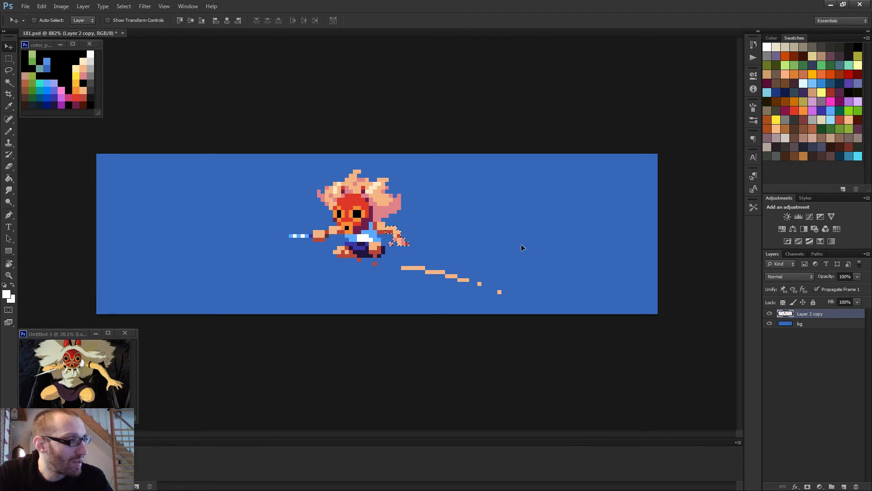
key("Up")
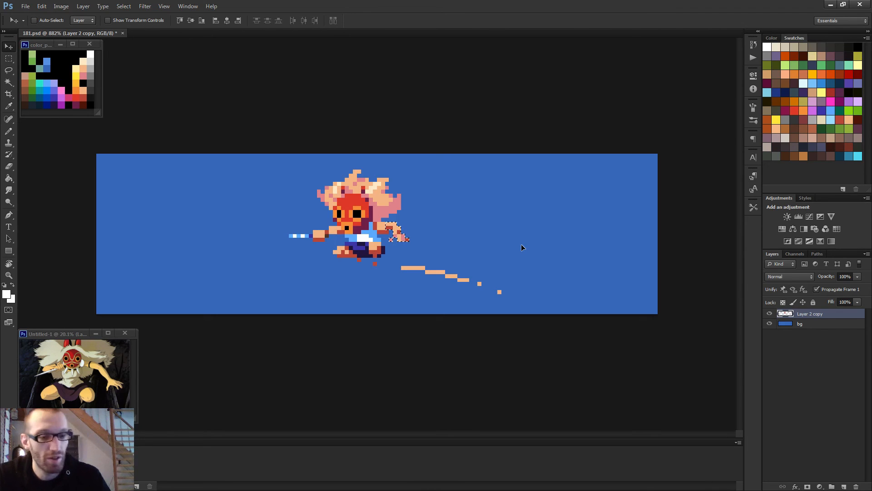
key("ctrl+d")
Step: Retouch the free arm's shoulder and upper arm with dark-red shade and peach skin pixels sampled from the arm
scroll(387, 231, "up", 3)
key("e")
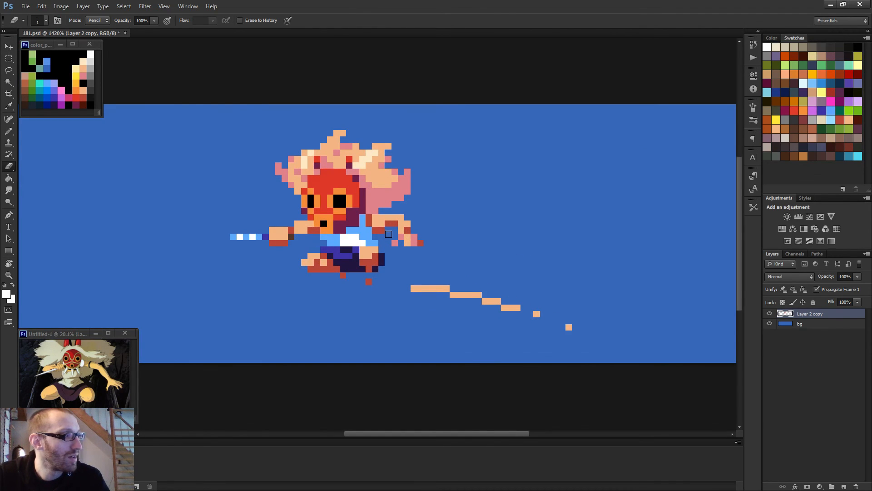
scroll(386, 234, "down", 4)
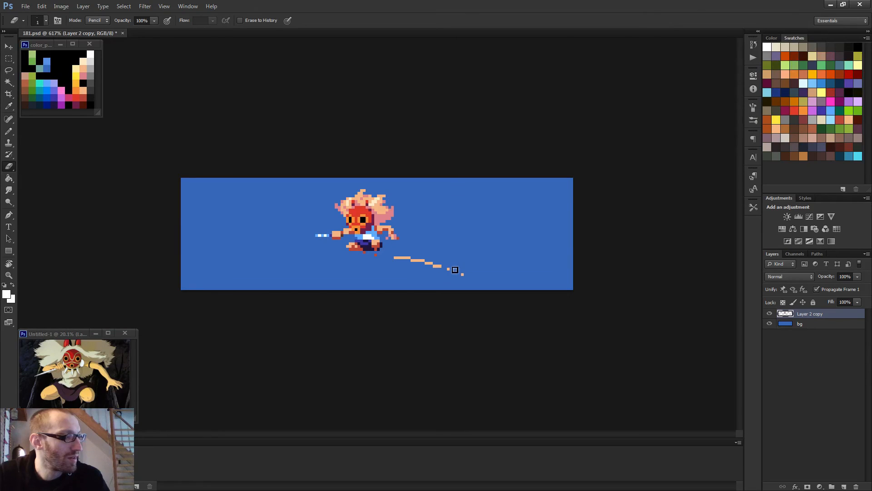
key("b")
scroll(409, 247, "up", 3)
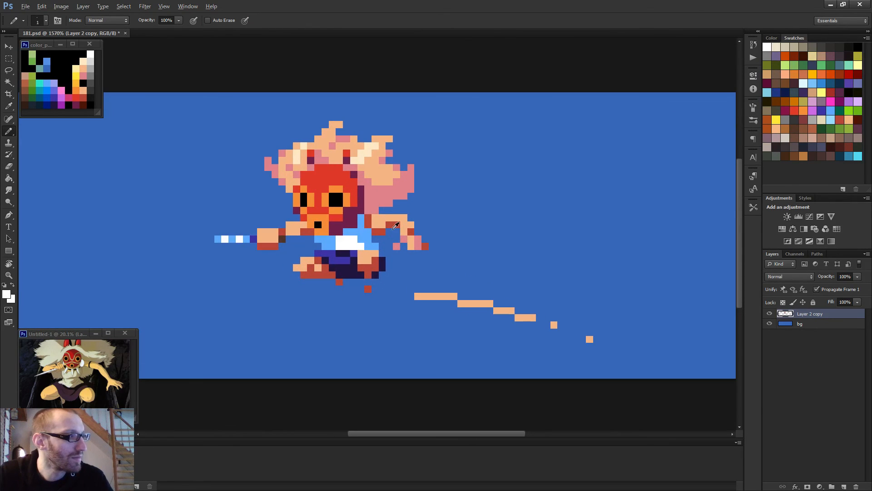
left_click(388, 225, "alt")
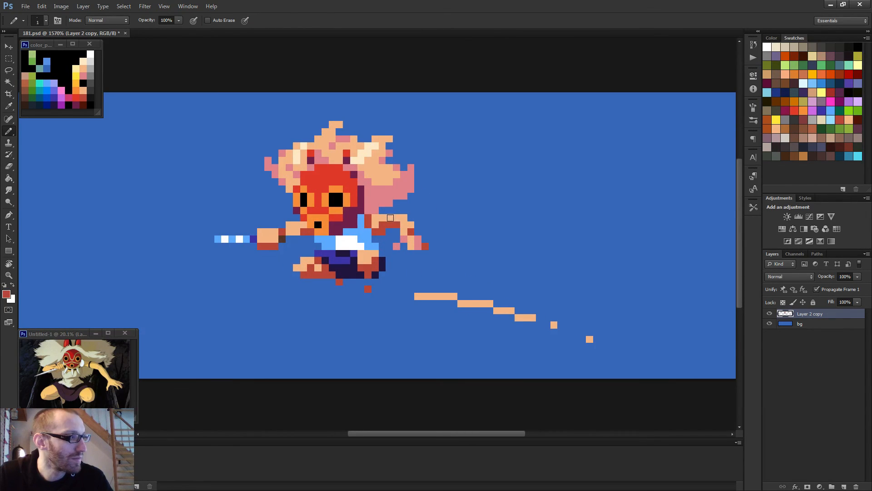
left_click(383, 214, "alt")
left_click_drag(369, 216, 369, 226)
scroll(391, 227, "down", 2)
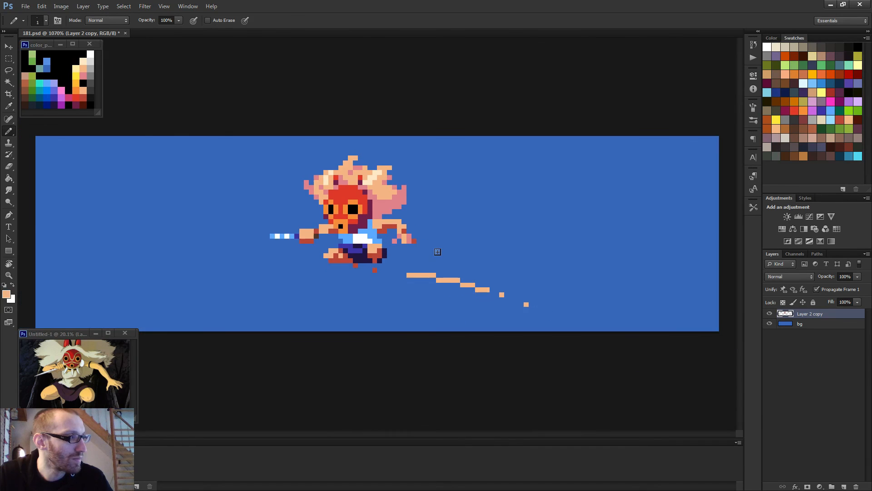
scroll(437, 251, "down", 2)
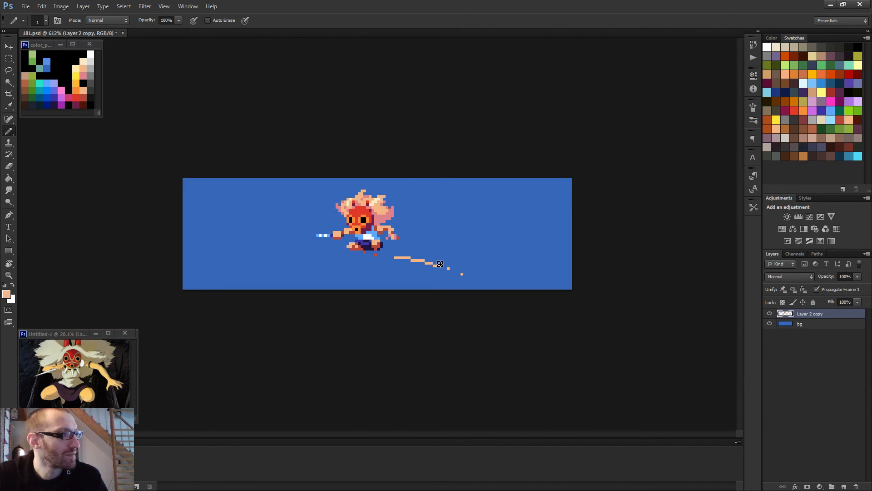
scroll(438, 259, "down", 1)
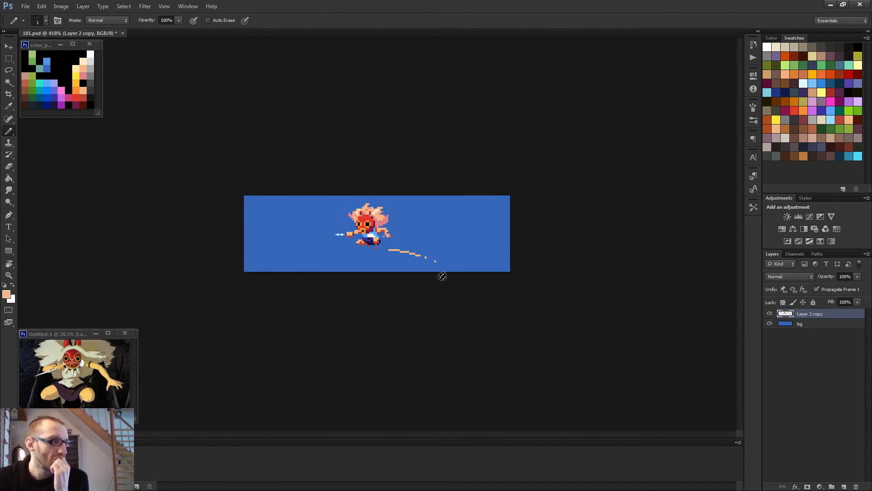
Step: Sample the pink of the free hand's fingers as the drawing colour
scroll(442, 276, "up", 5)
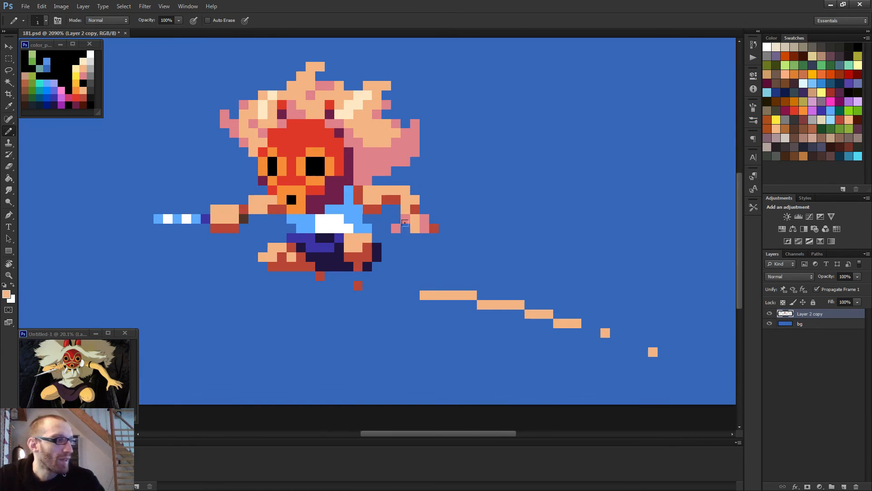
left_click(429, 223, "alt")
scroll(468, 251, "down", 4)
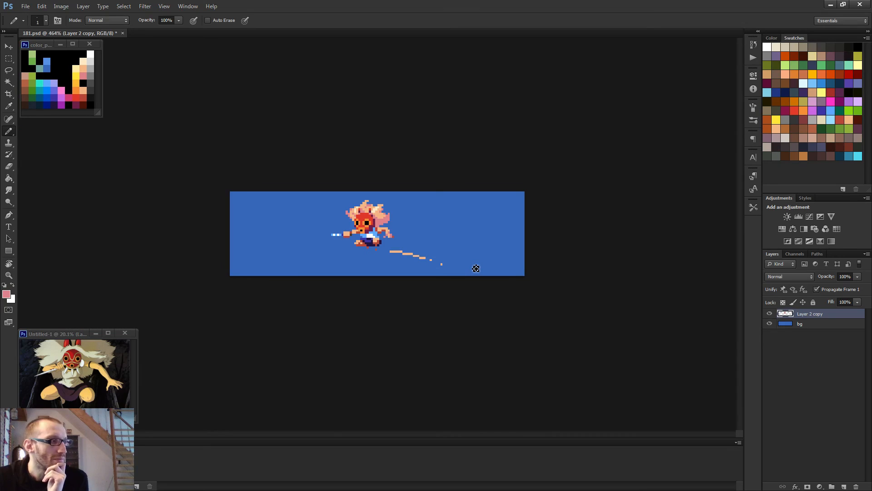
scroll(476, 269, "down", 1)
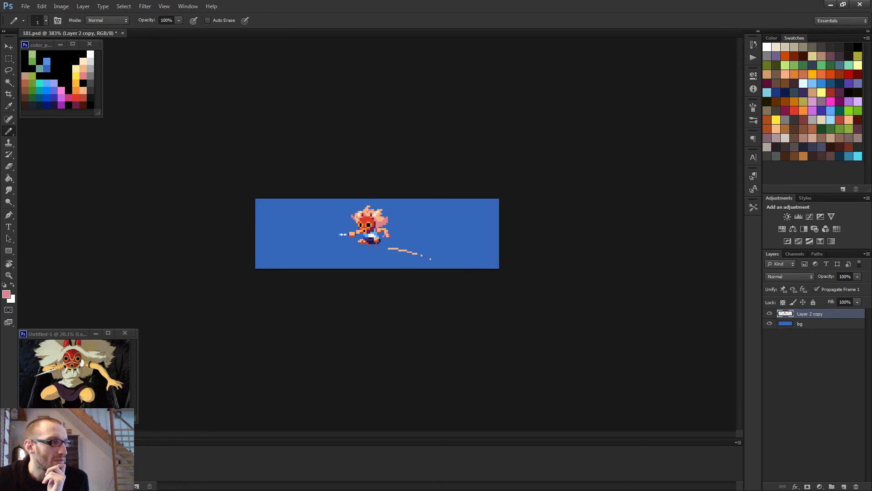
Step: Try nudging the free arm's forearm and hand 1 px down
scroll(475, 269, "up", 2)
key("m")
scroll(422, 244, "up", 3)
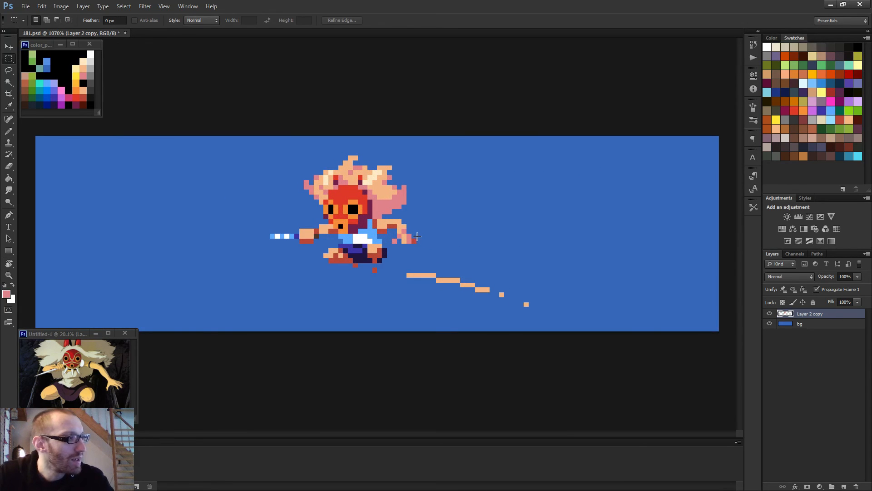
left_click_drag(421, 214, 388, 258)
scroll(502, 243, "down", 2)
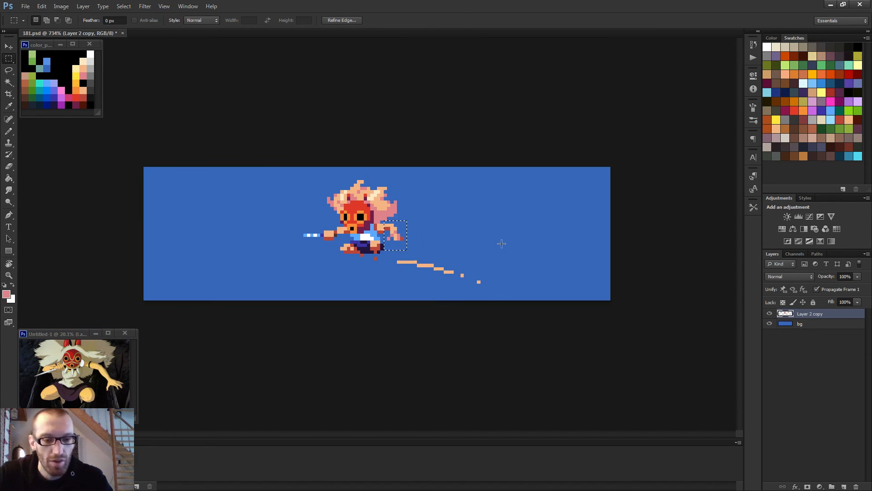
key("v")
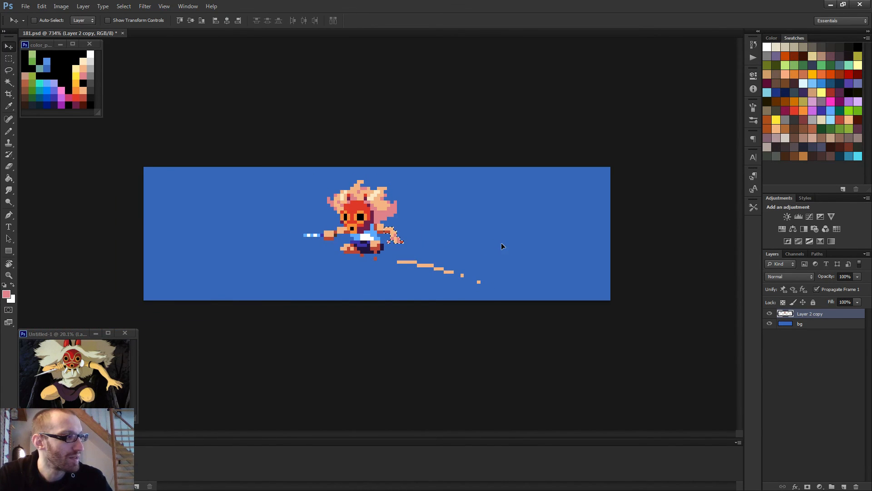
key("ctrl+d")
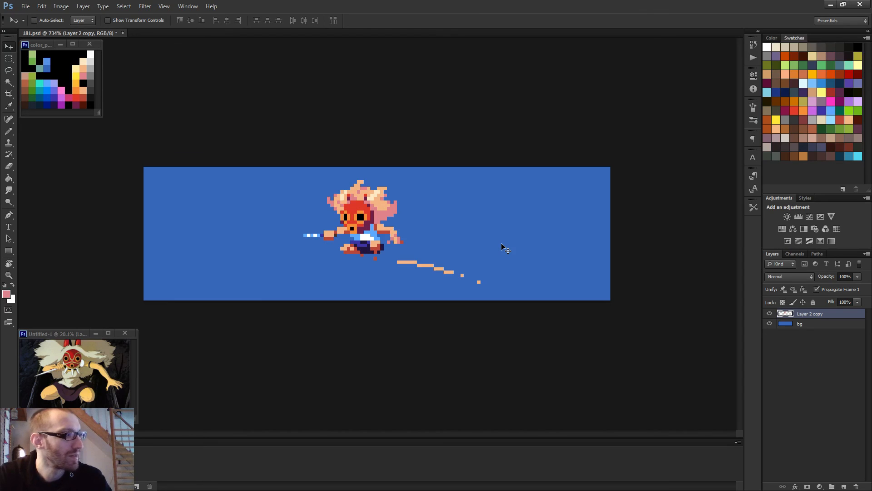
key("ctrl+z")
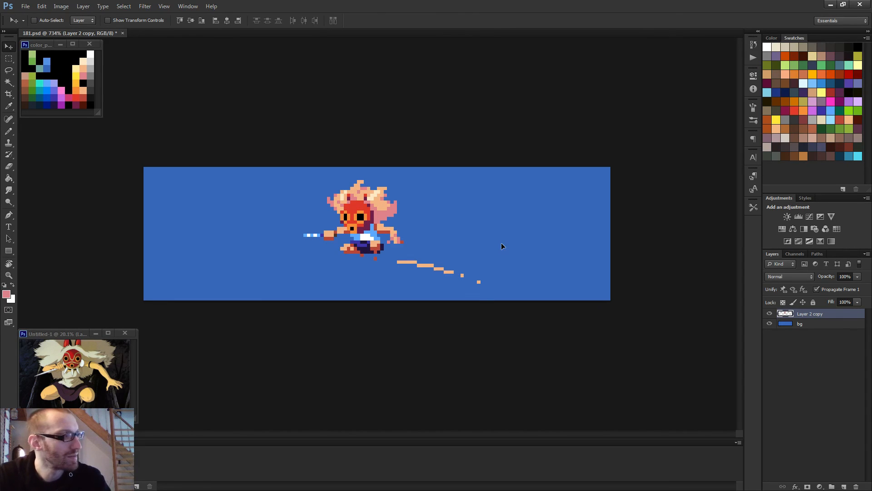
key("ctrl+d")
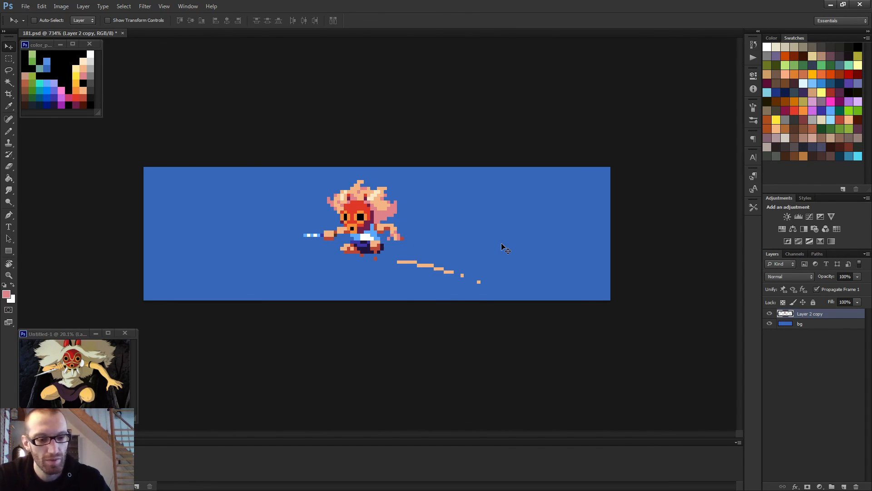
Step: Select the free arm's forearm and hand, move them 1 px down, and deselect
key("b")
scroll(463, 250, "up", 3)
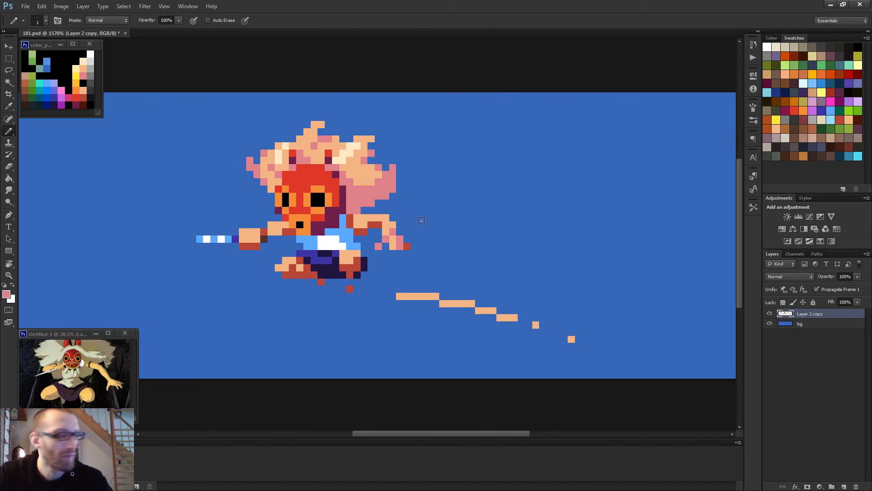
key("m")
left_click_drag(411, 207, 380, 257)
key("v")
key("Down")
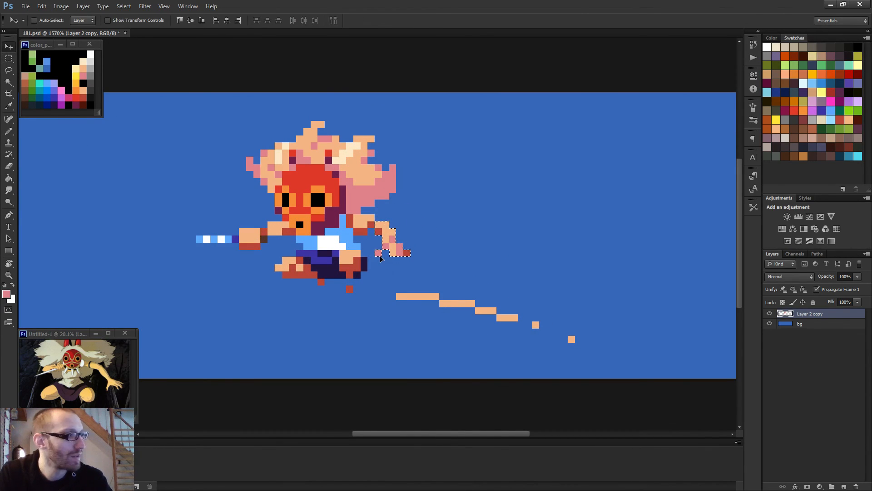
key("ctrl+d")
scroll(434, 236, "down", 4)
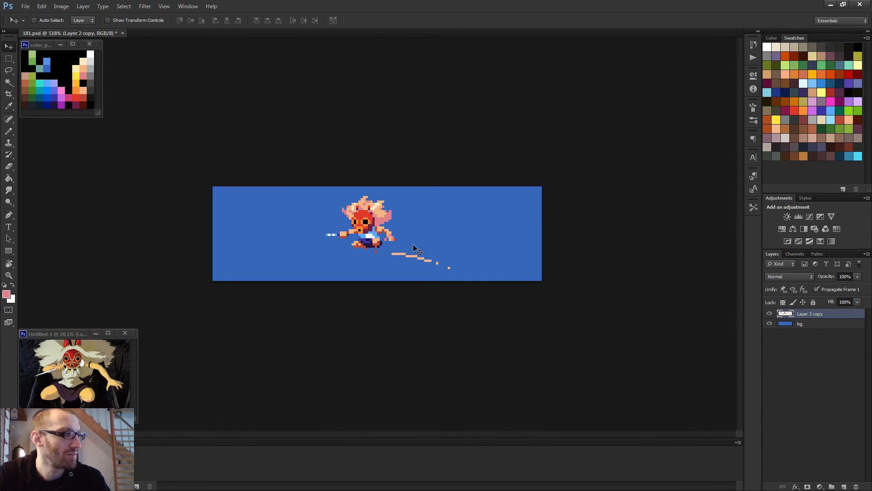
Step: Erase one pink pixel at the outer tip of the hair lock on the blade side
key("b")
scroll(415, 245, "up", 1)
scroll(423, 244, "down", 2)
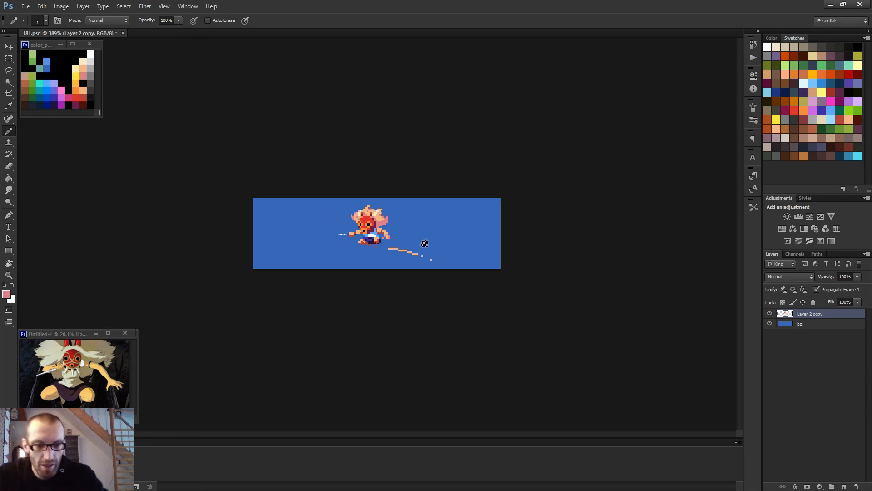
scroll(424, 248, "up", 4)
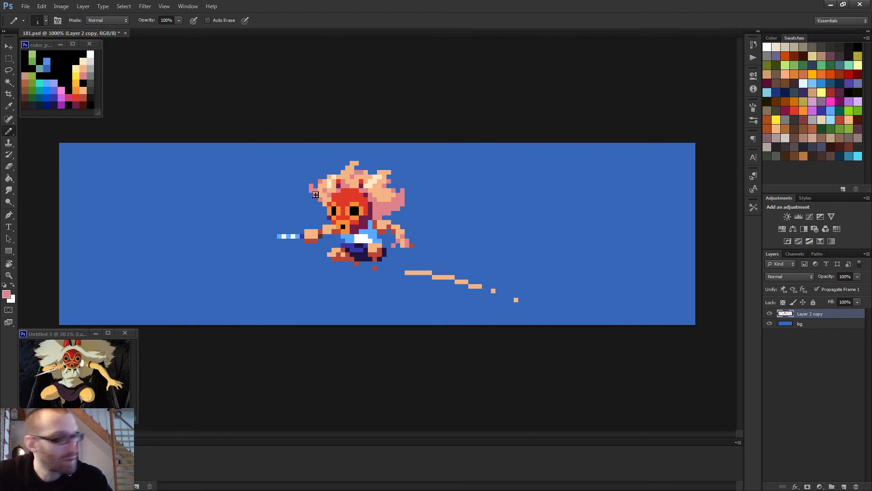
key("e")
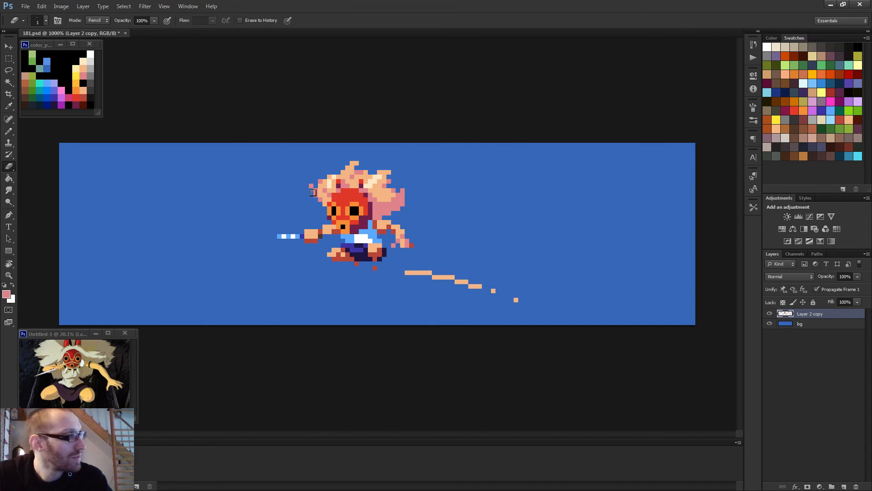
scroll(391, 264, "down", 4)
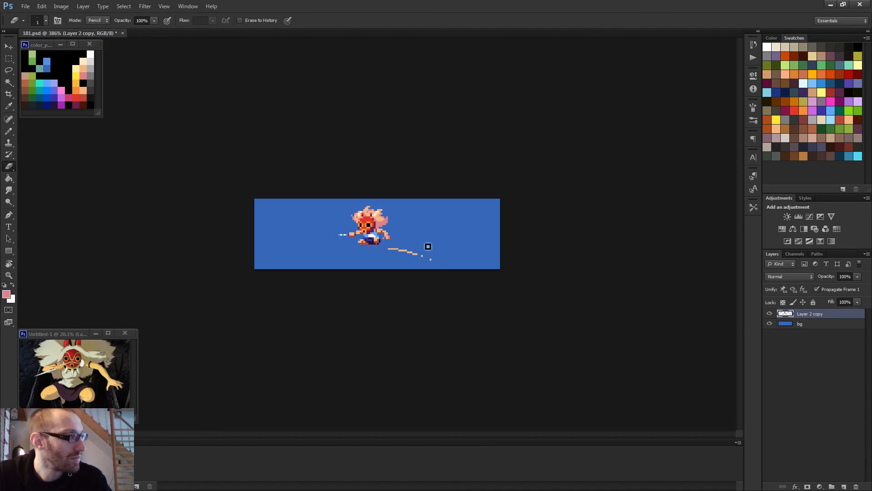
scroll(431, 246, "down", 2)
scroll(434, 256, "up", 2)
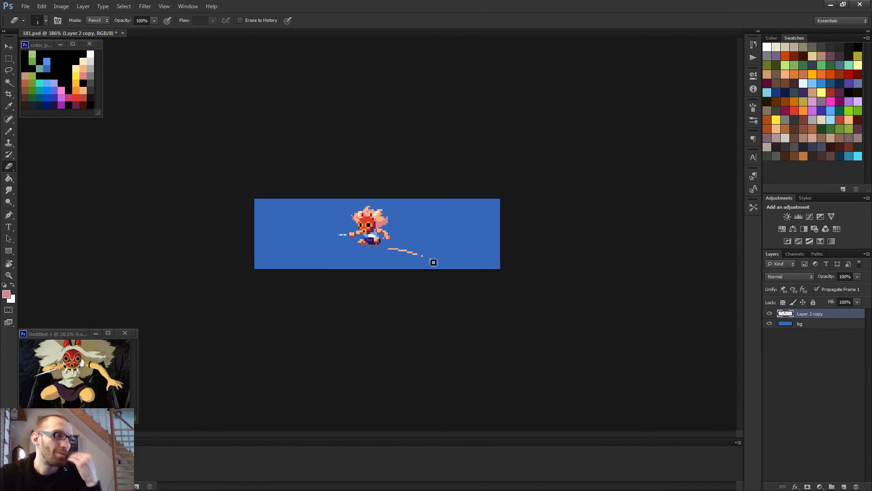
scroll(370, 265, "up", 3)
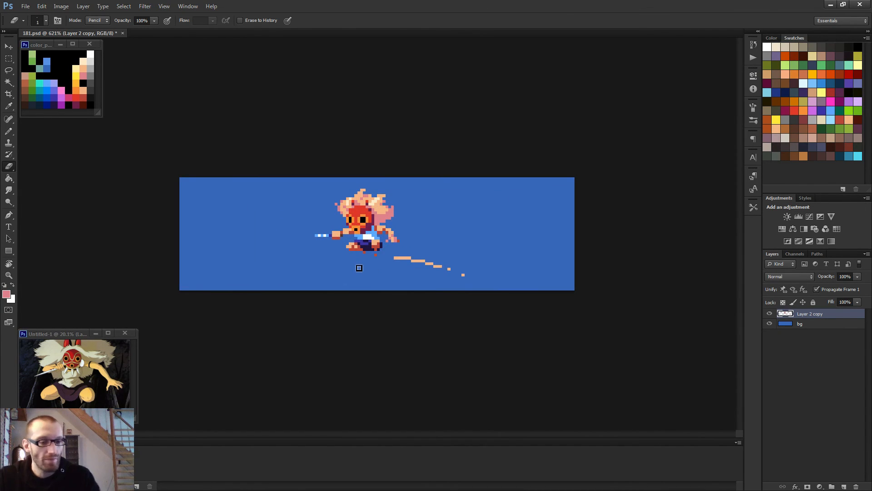
Step: Shorten the blade by erasing its end pixel, and recolour the new tip with light blue sampled from the blade
key("b")
scroll(322, 250, "up", 3)
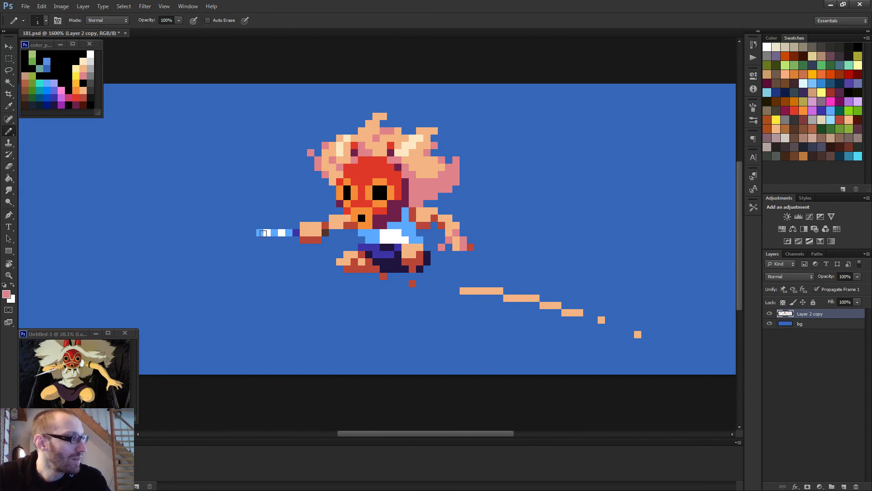
key("e")
left_click(260, 233)
key("b")
left_click(274, 233, "alt")
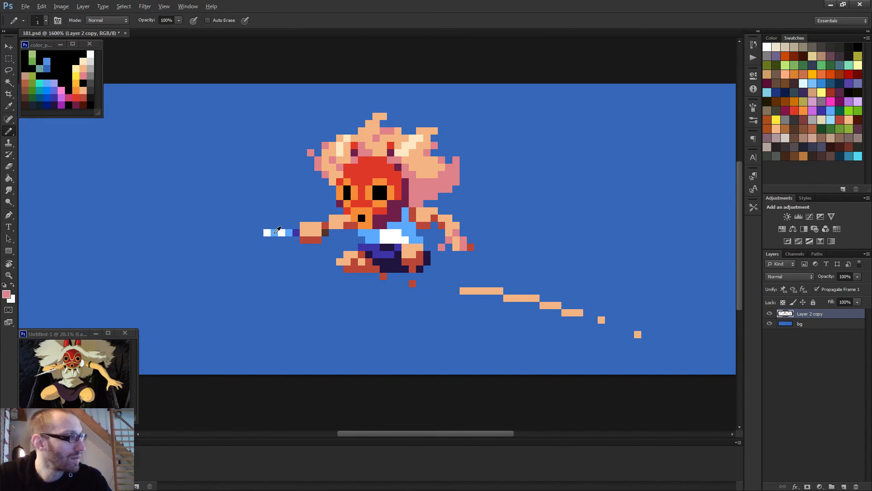
left_click(267, 233)
scroll(358, 260, "down", 3)
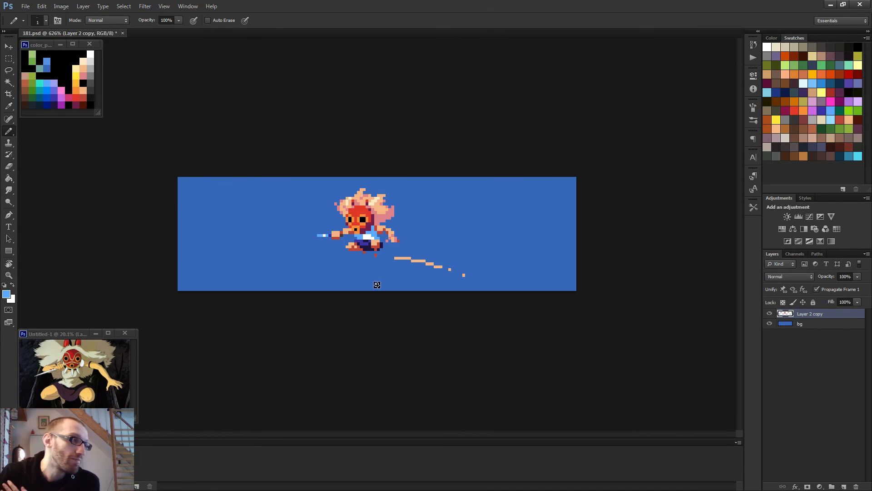
Step: Select the whole character with the peach ground line, move it 2 px right and 1 px down, and deselect
key("m")
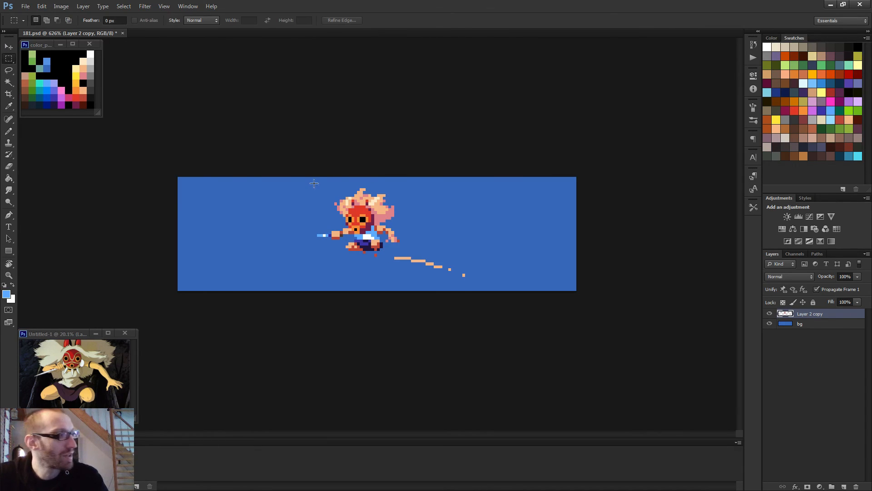
left_click_drag(310, 180, 474, 290)
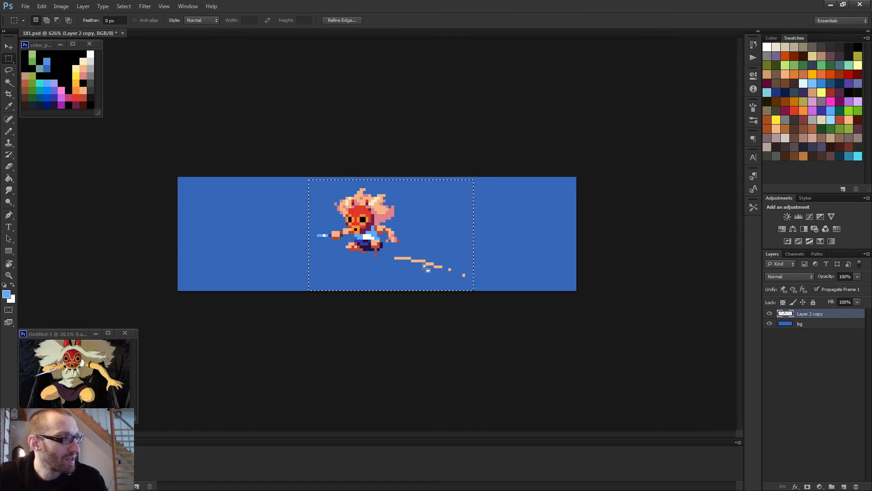
scroll(423, 266, "down", 2)
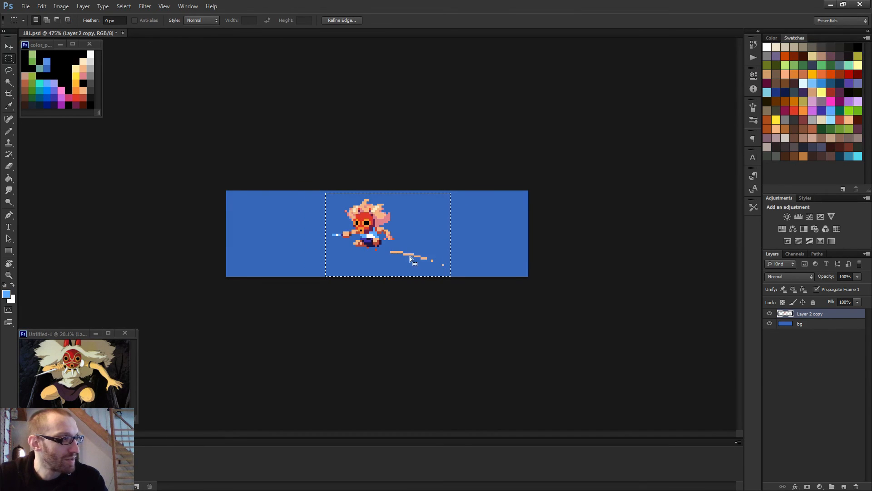
key("v")
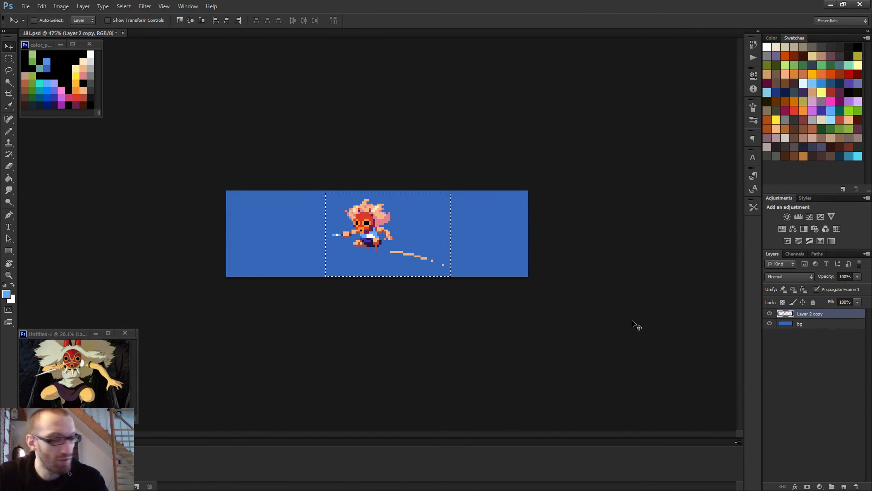
key("space")
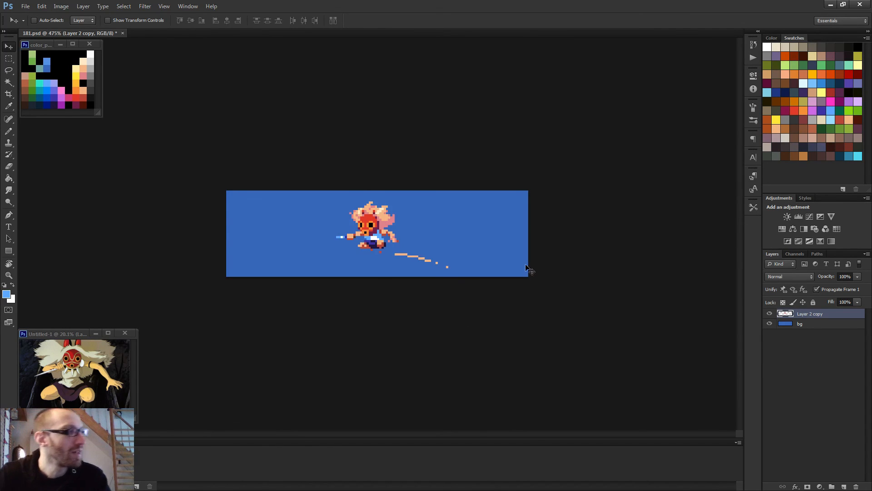
key("b")
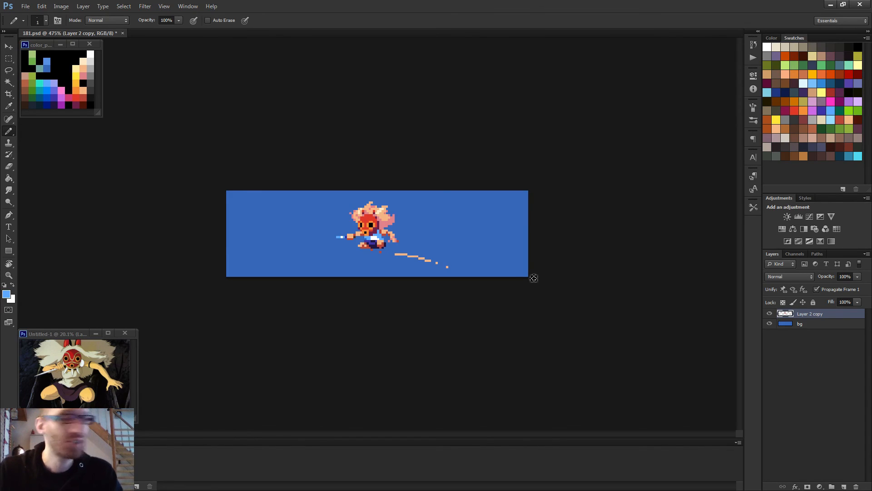